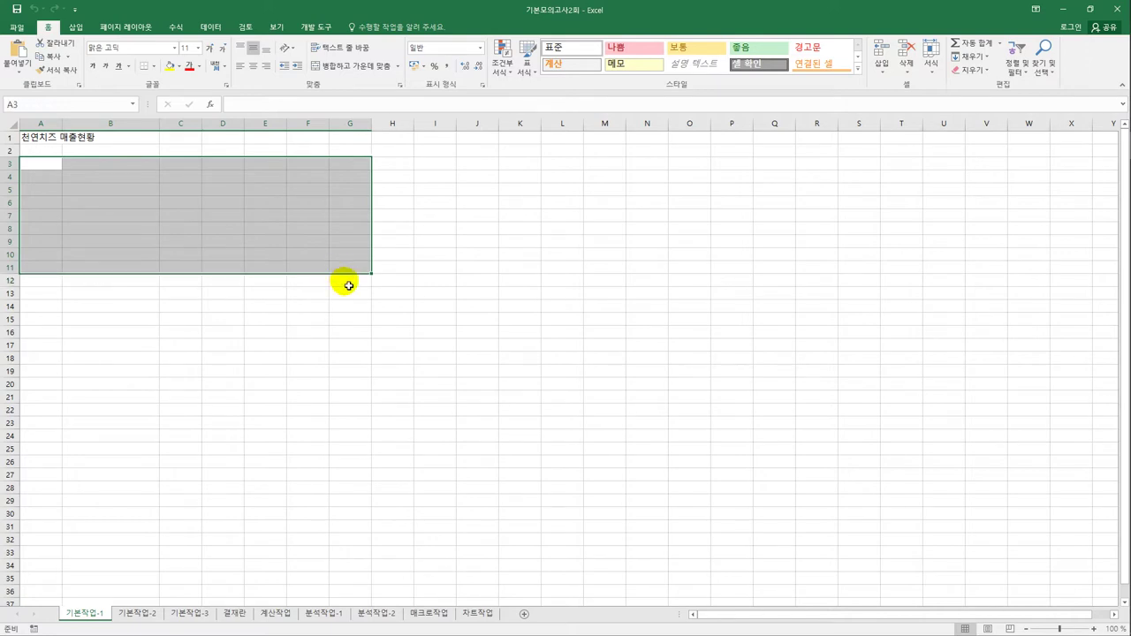
On the 기본작업-2 sheet, merge and center the title across A1:I1 with middle vertical alignment.
left_click(138, 613)
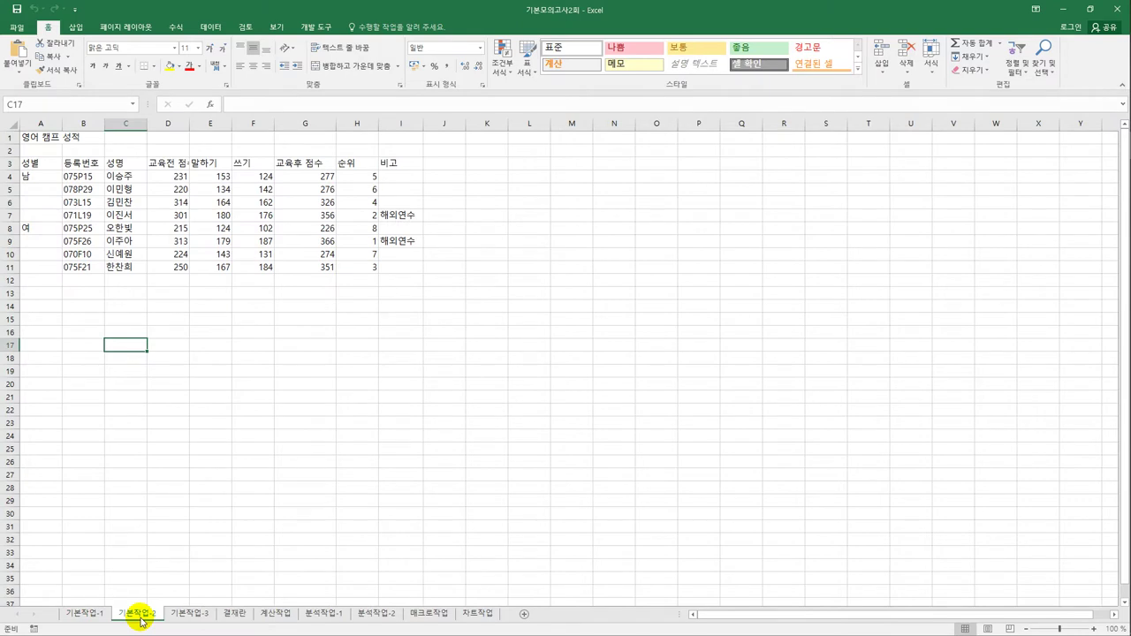
left_click_drag(33, 136, 388, 146)
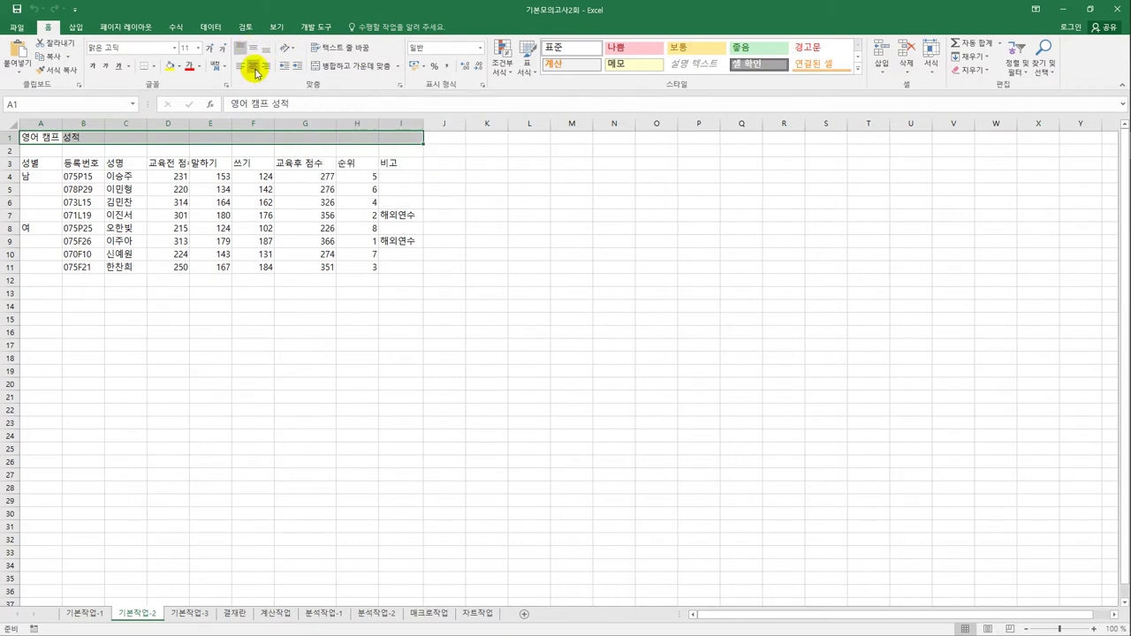
left_click(339, 71)
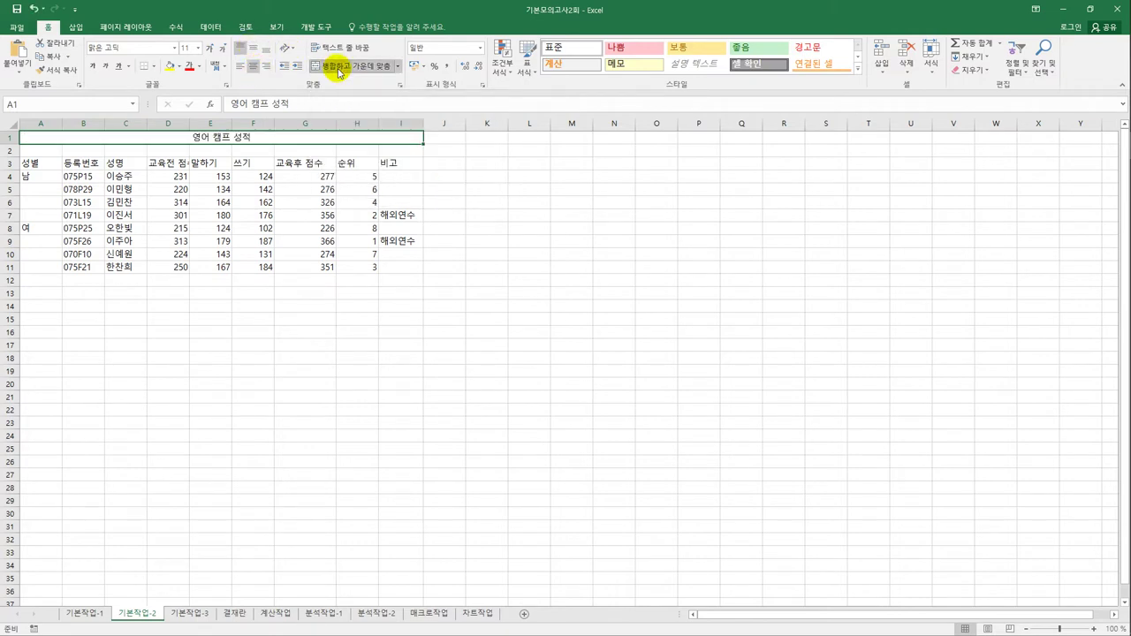
left_click(254, 51)
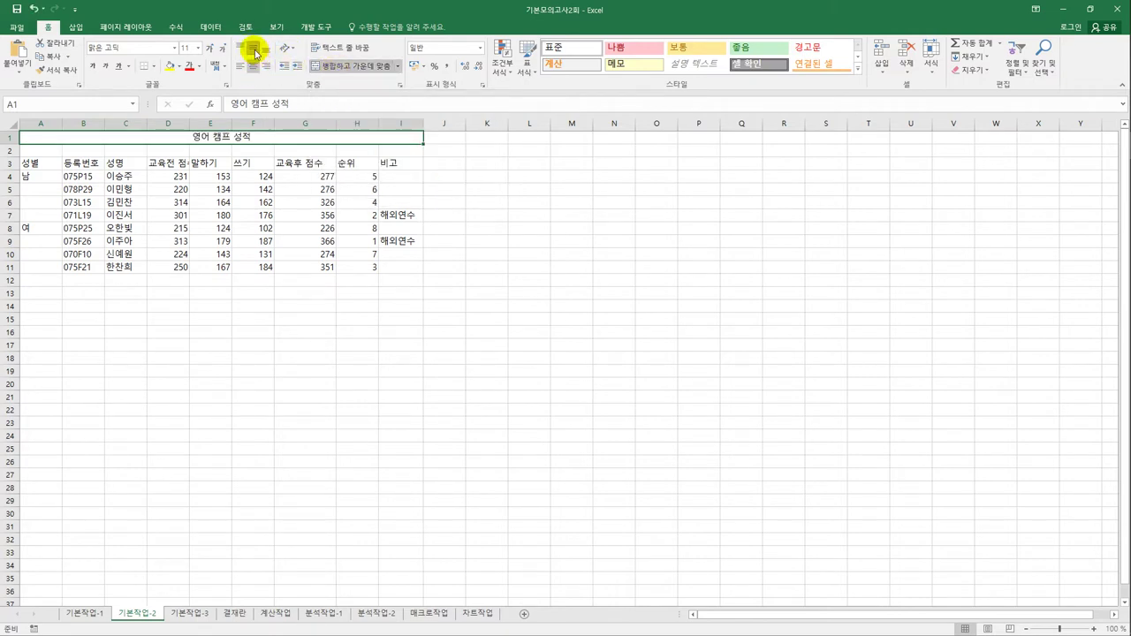
Open the cell formatting settings for the merged title and choose the 바탕체 font.
right_click(266, 143)
left_click(357, 341)
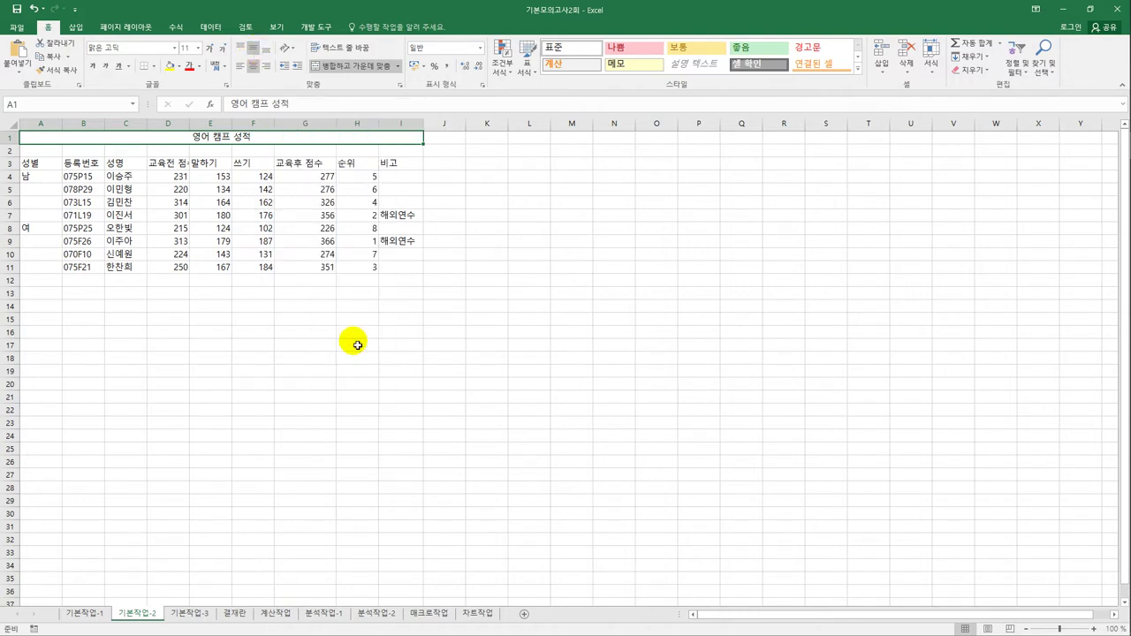
left_click(255, 208)
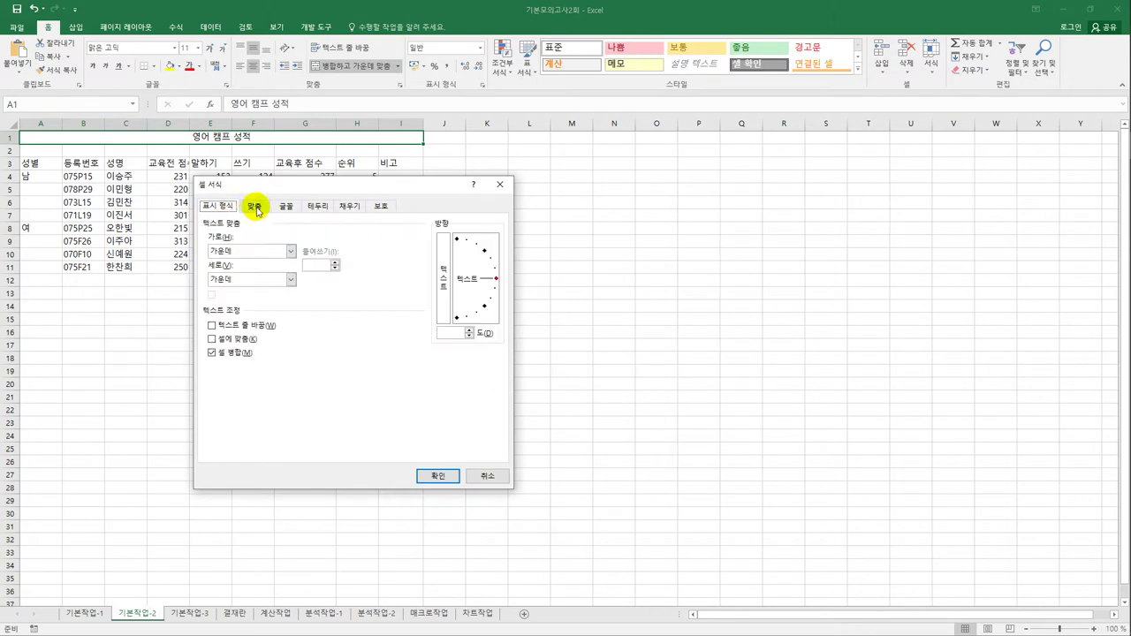
left_click_drag(292, 184, 430, 182)
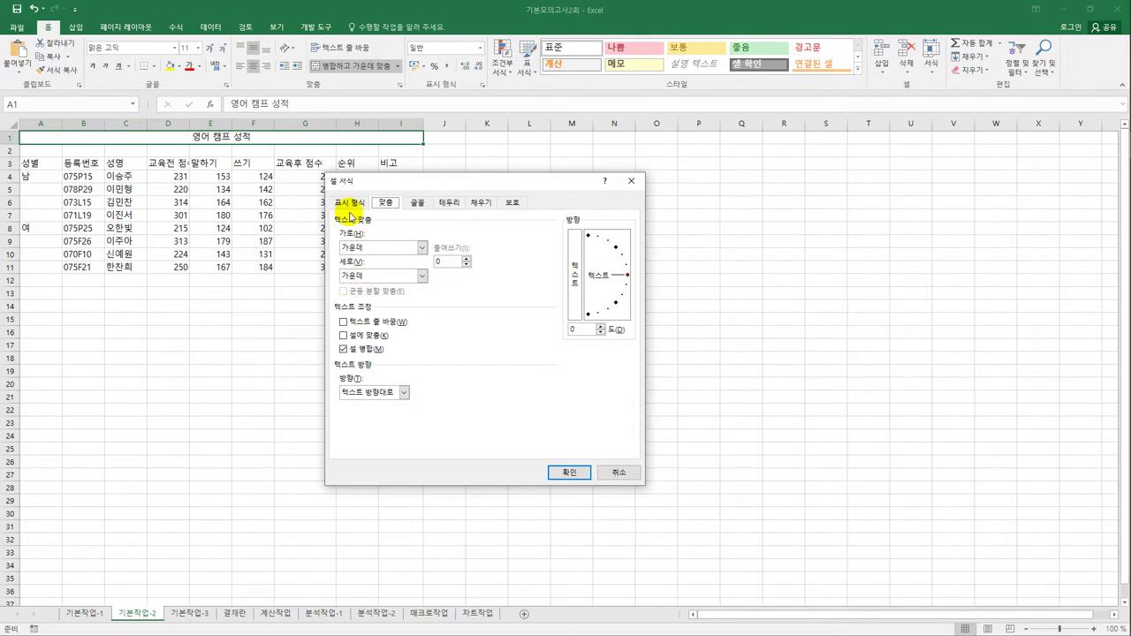
left_click(414, 209)
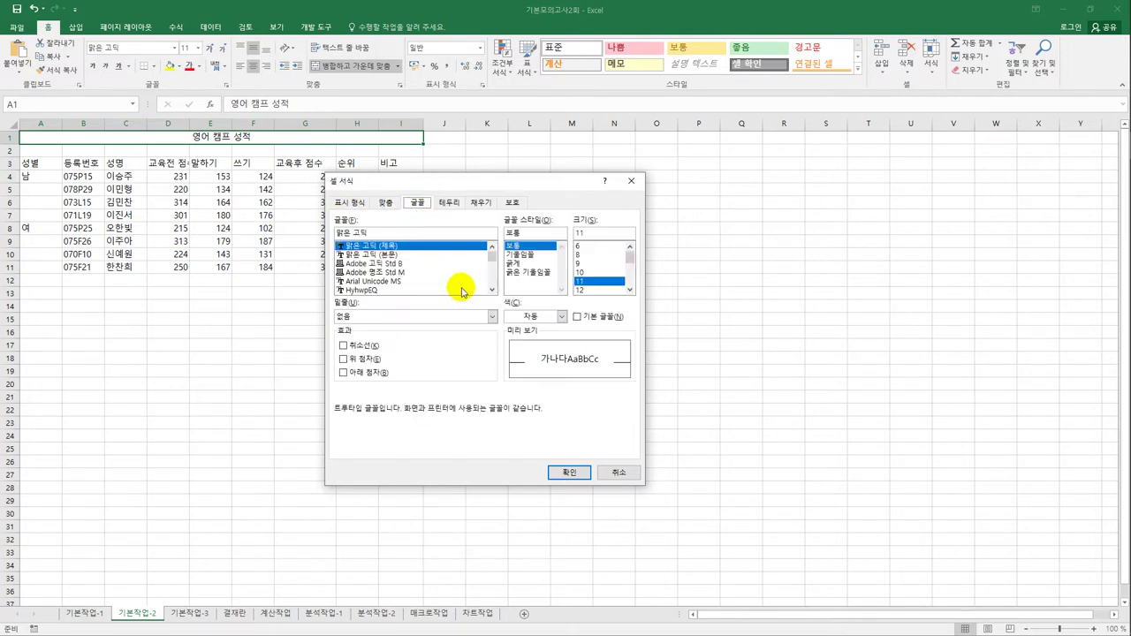
mouse_move(491, 250)
left_mouse_down()
mouse_move(491, 279)
mouse_move(486, 245)
left_mouse_up()
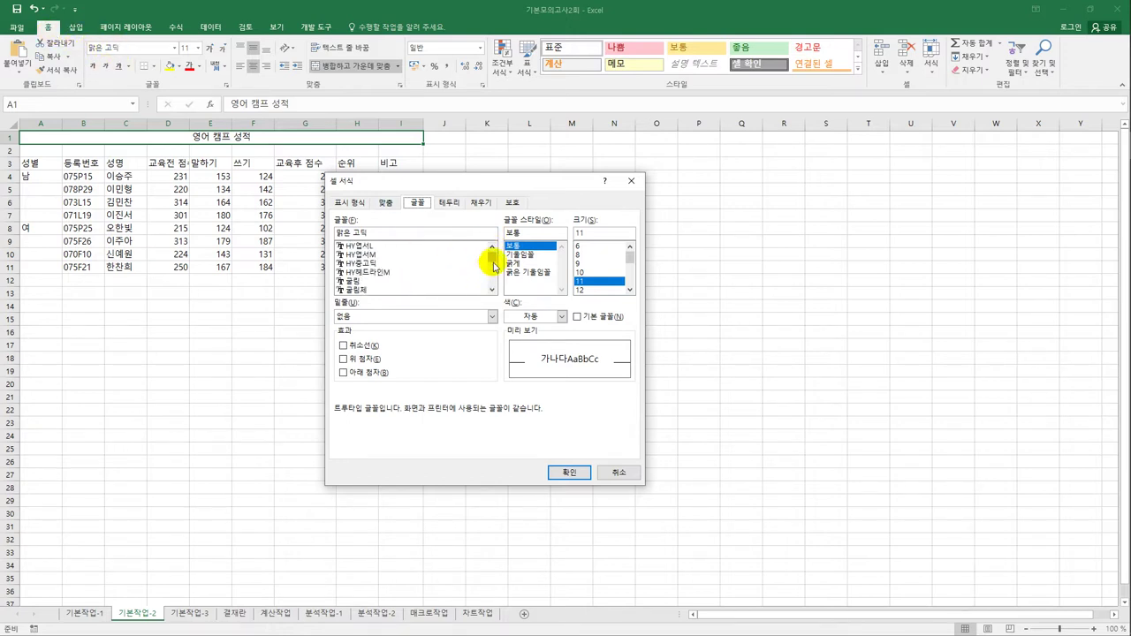
left_click(492, 290)
left_click(492, 290)
left_click(492, 291)
left_click(492, 291)
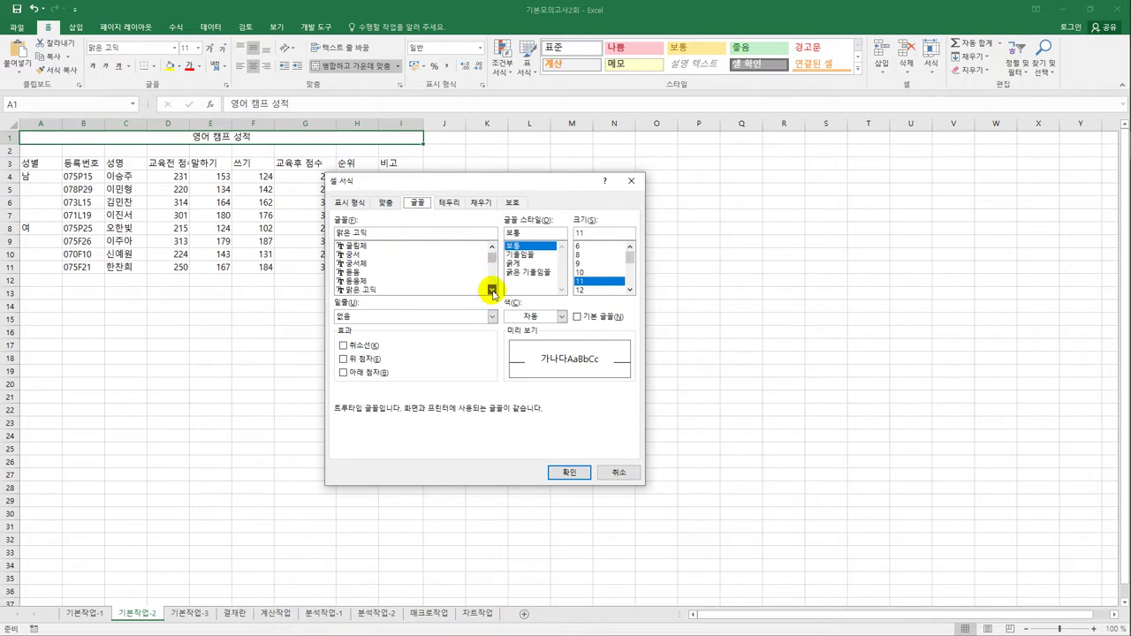
left_click(492, 291)
left_click(492, 291)
left_click(493, 291)
left_click(492, 291)
left_click(492, 246)
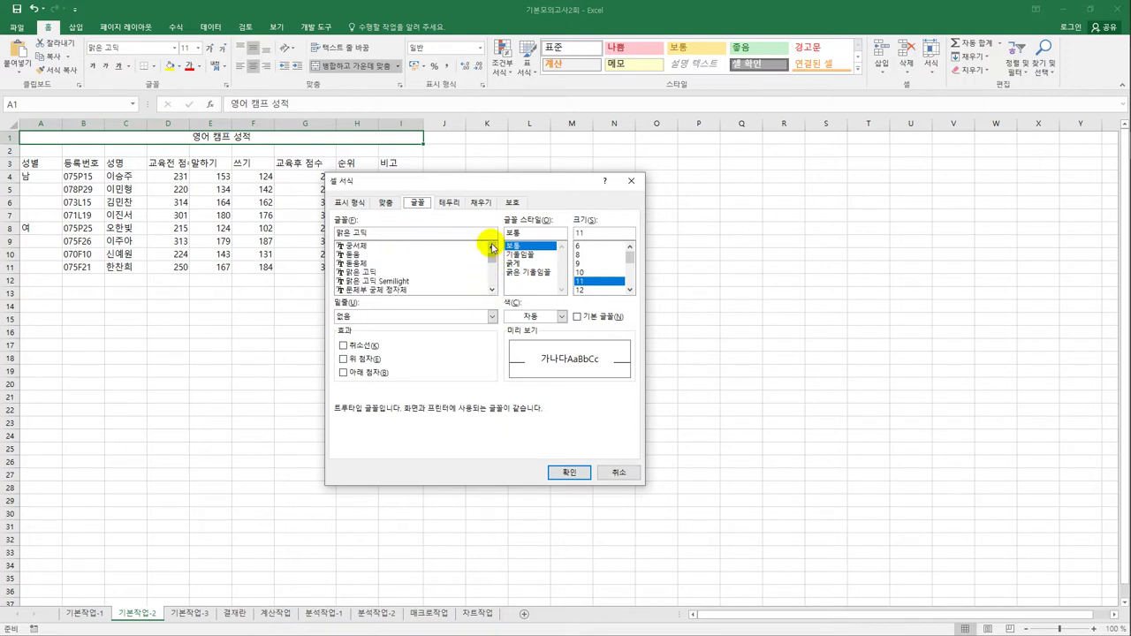
left_click(492, 246)
left_click(492, 247)
left_click(492, 246)
left_click(492, 246)
left_click(492, 246)
left_click(492, 246)
left_click(492, 247)
left_click(492, 246)
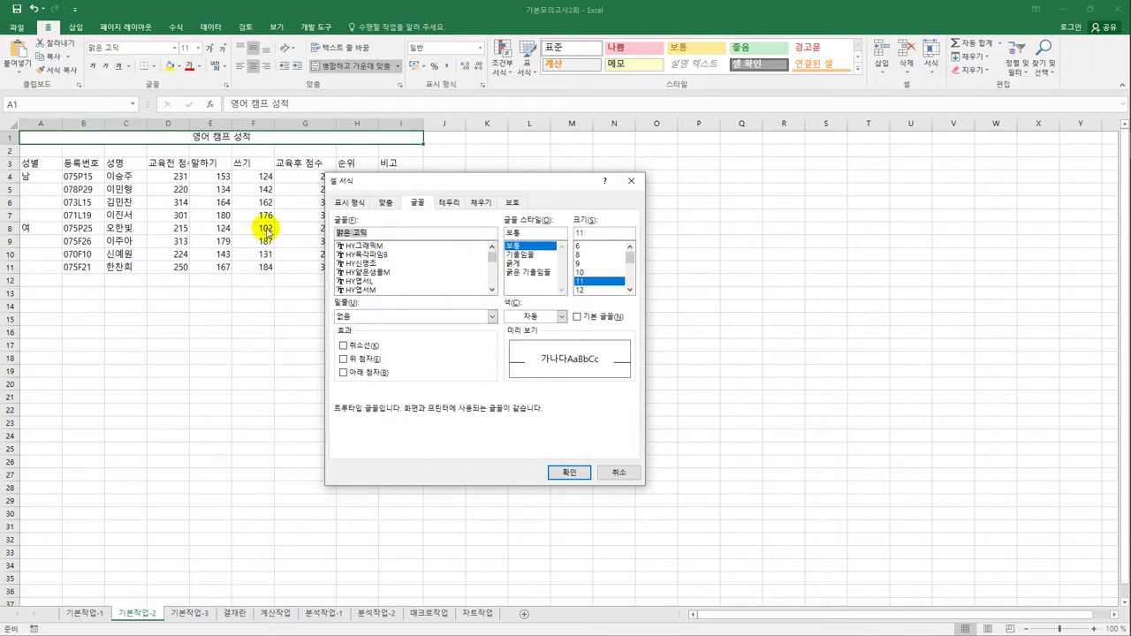
type("마")
type("바탕")
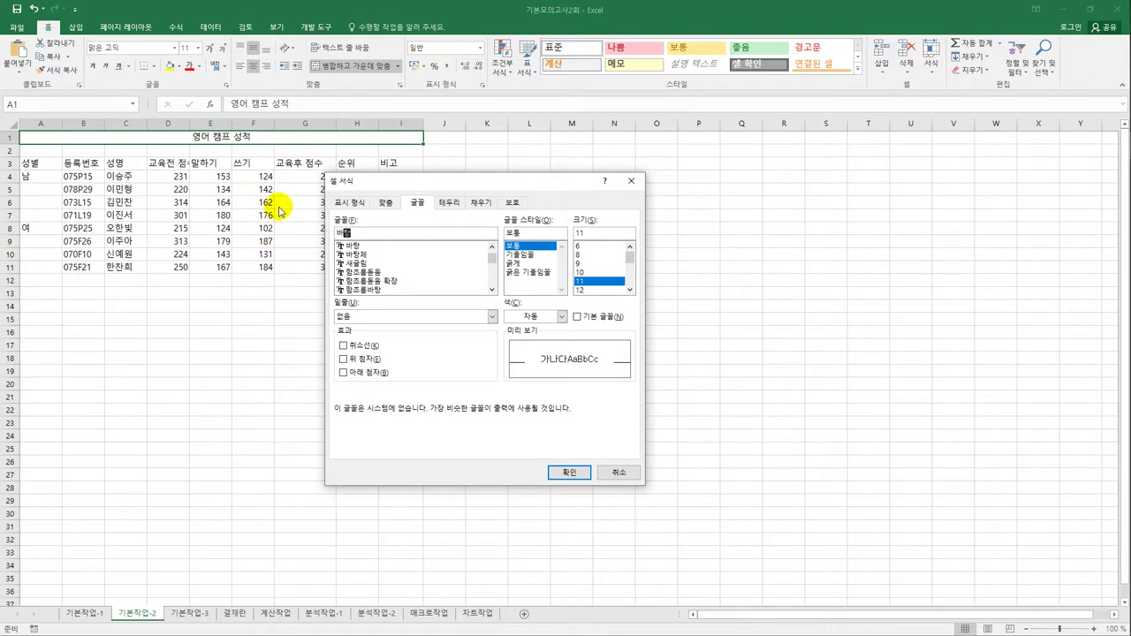
left_click(352, 254)
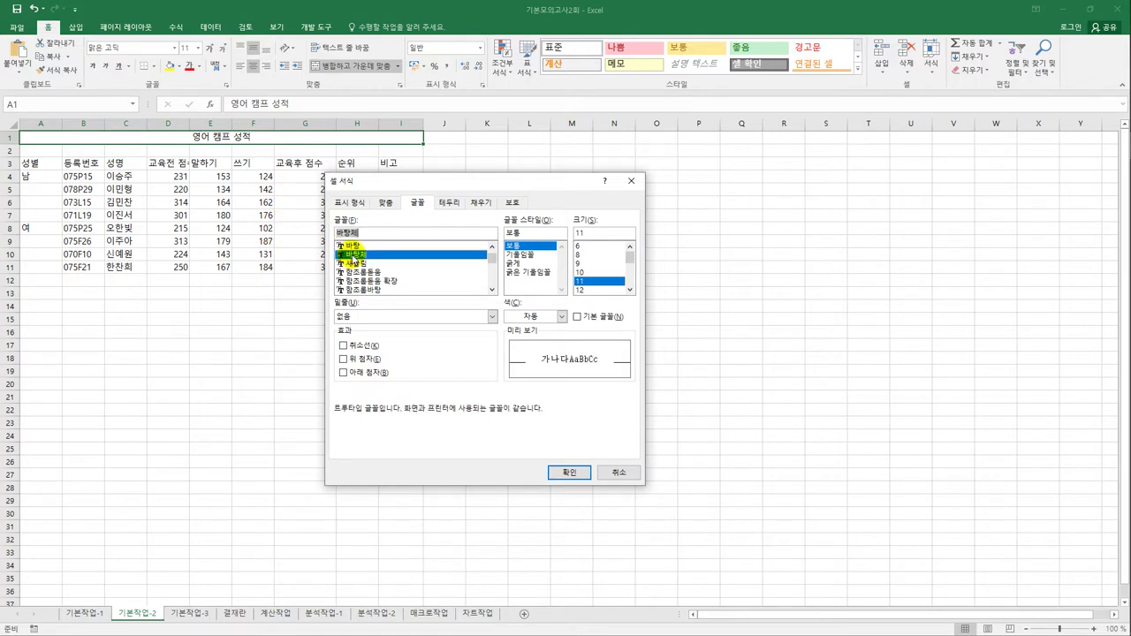
Set the title's font size to 17 and its style to bold (굵게), and apply the formatting.
double_click(574, 234)
type("17")
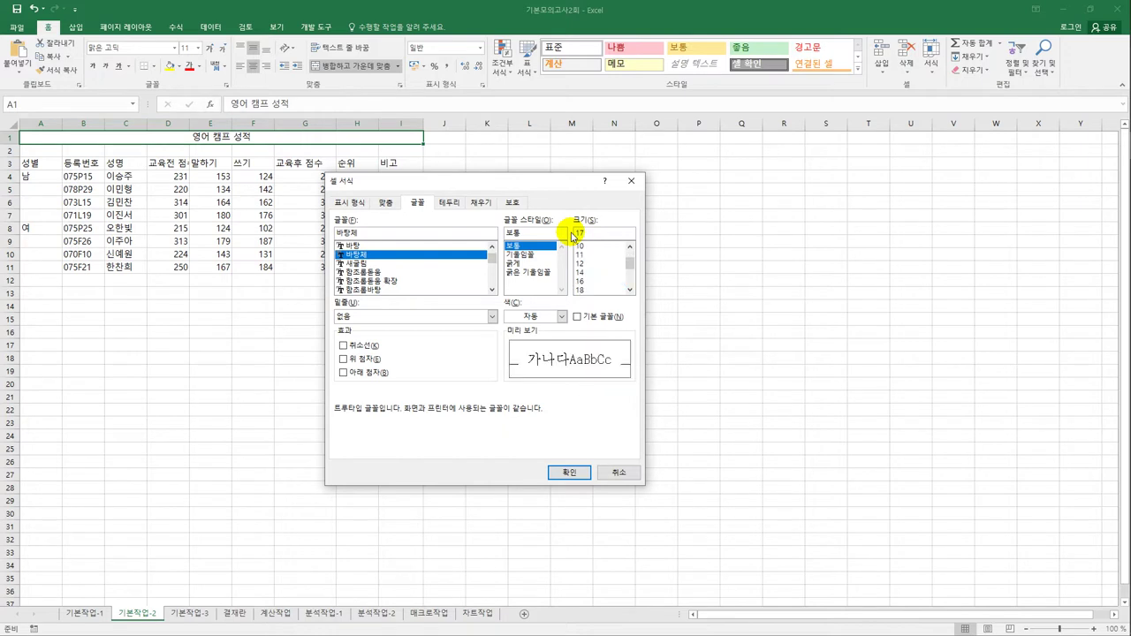
left_click(530, 263)
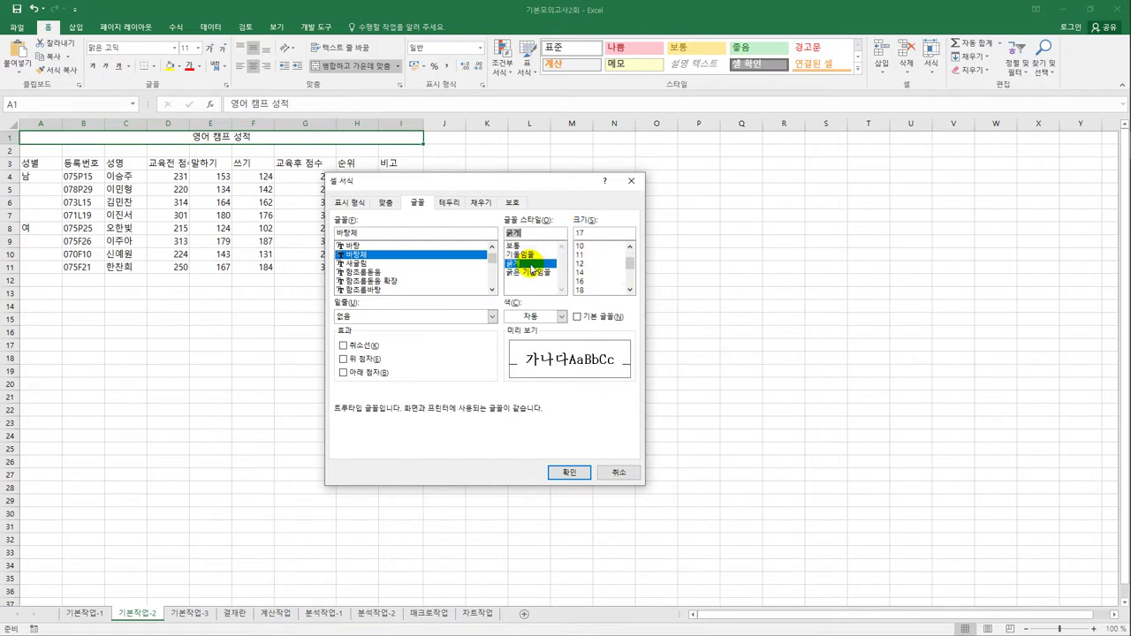
left_click(567, 472)
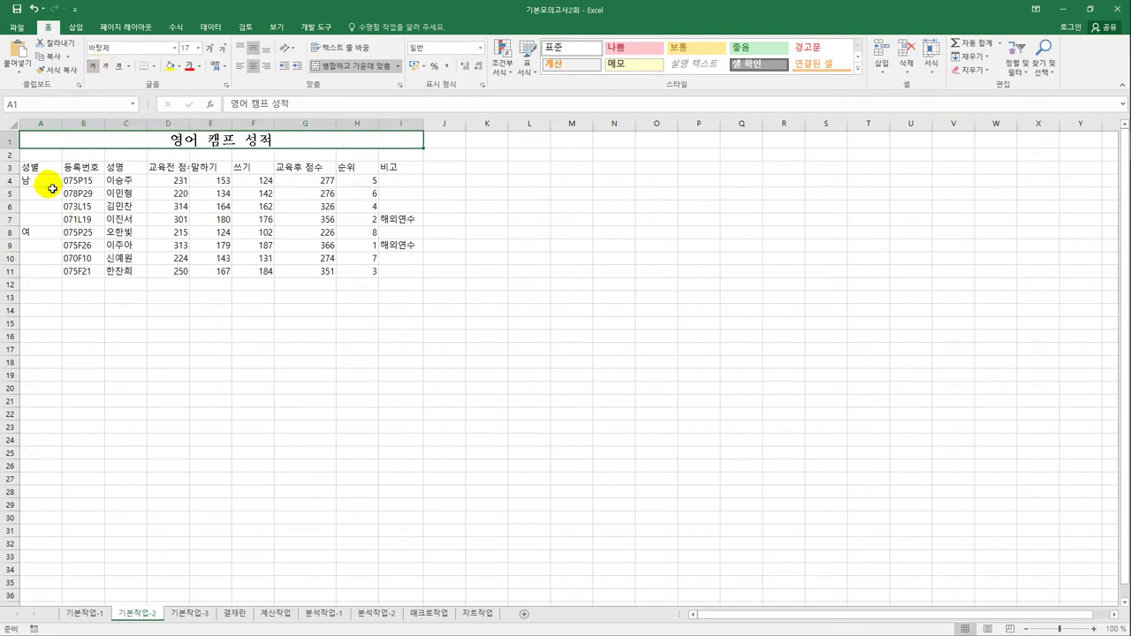
Merge and center the gender cells A4:A7 and A8:A11 as two separate blocks.
left_click_drag(45, 184, 48, 274)
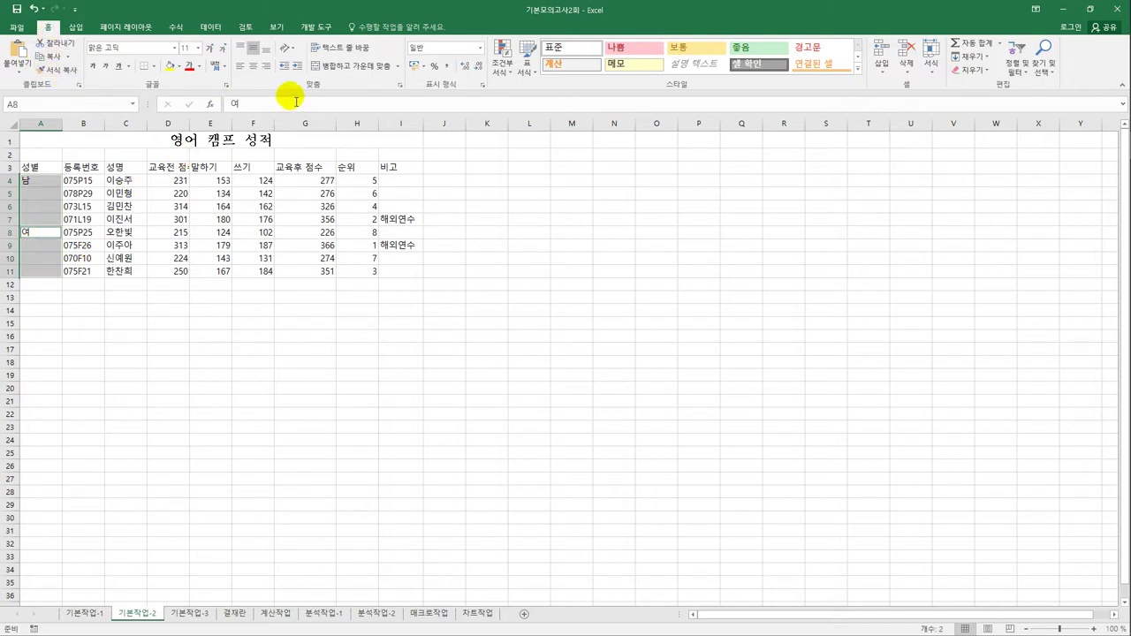
left_click(347, 76)
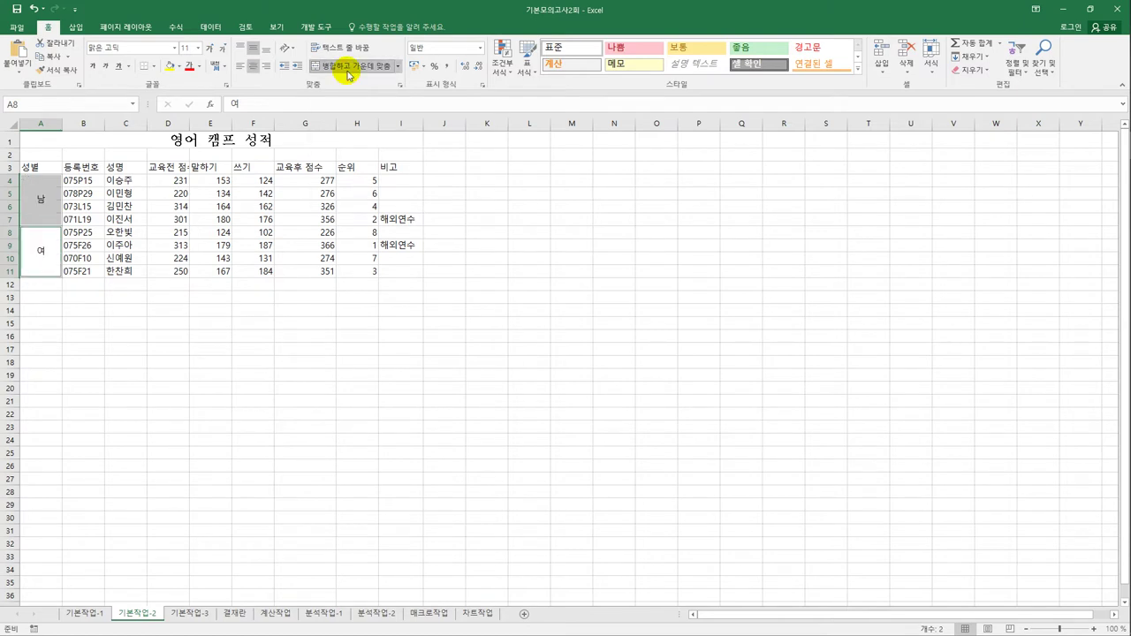
Fill the header row A3:I3 with the standard yellow color.
left_click_drag(47, 167, 394, 171)
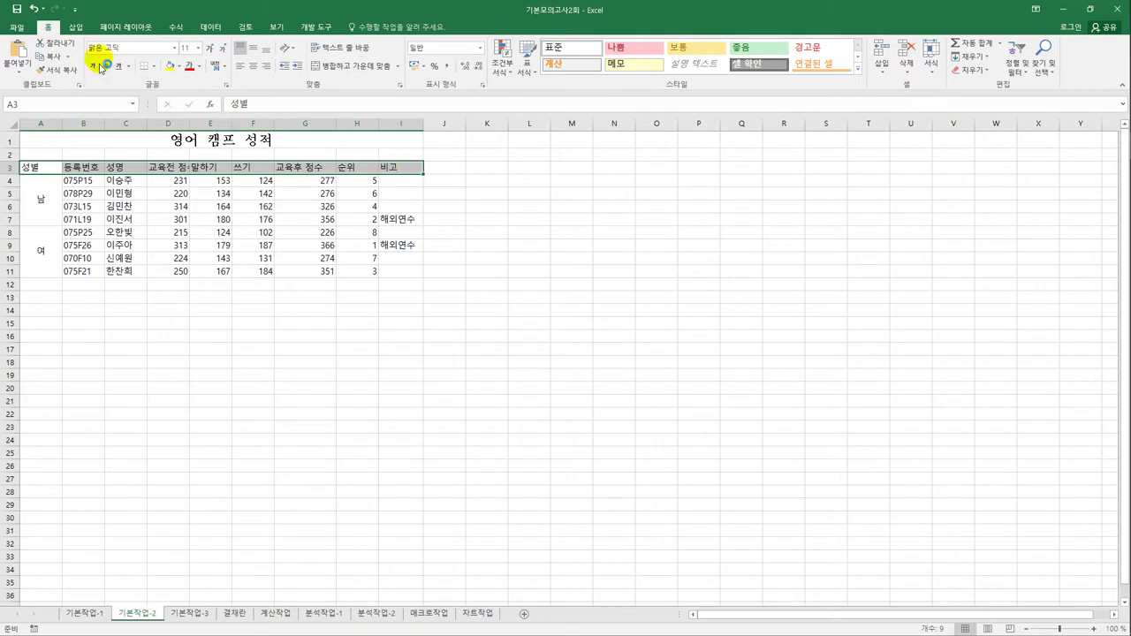
left_click(179, 66)
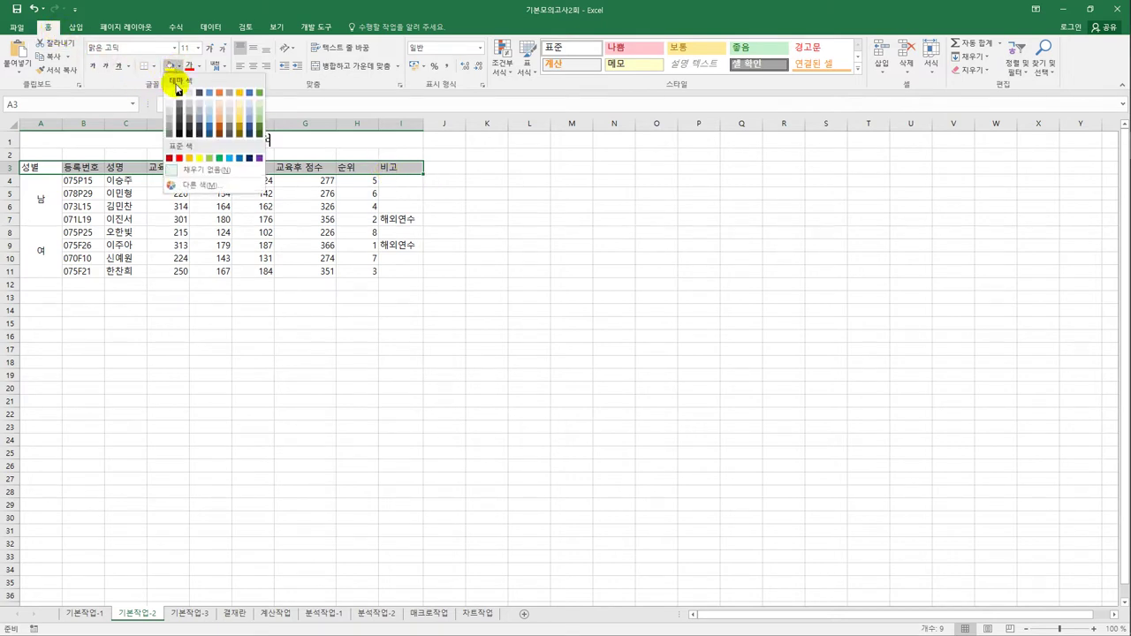
left_click(198, 159)
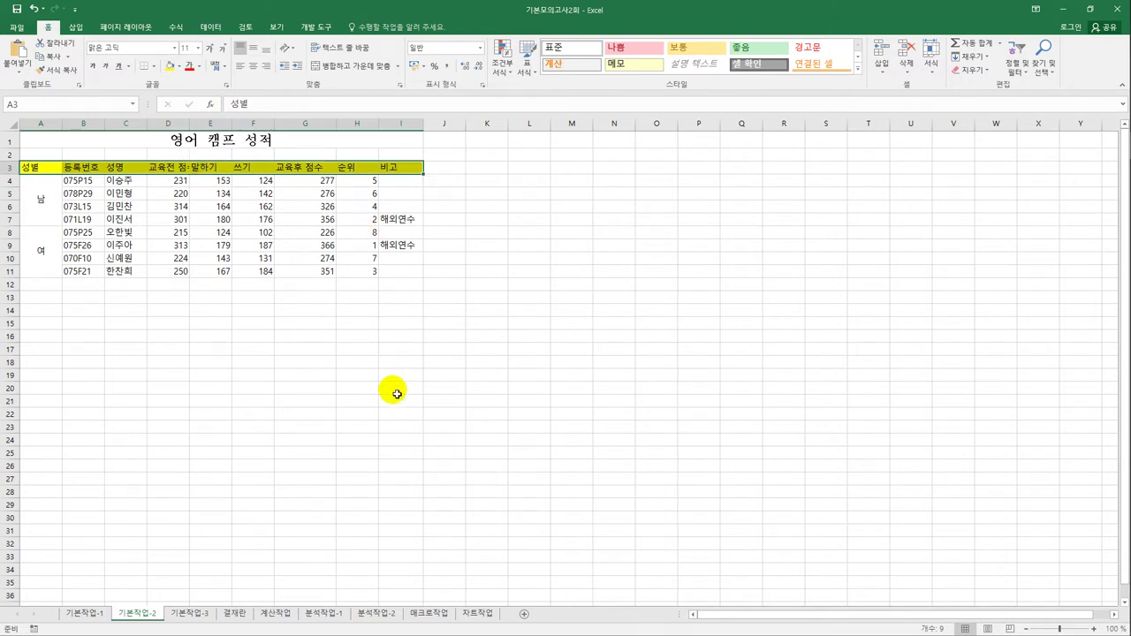
Apply the custom number format #점 to the score cells D4:G11.
left_click(180, 184)
left_click_drag(179, 184, 302, 277)
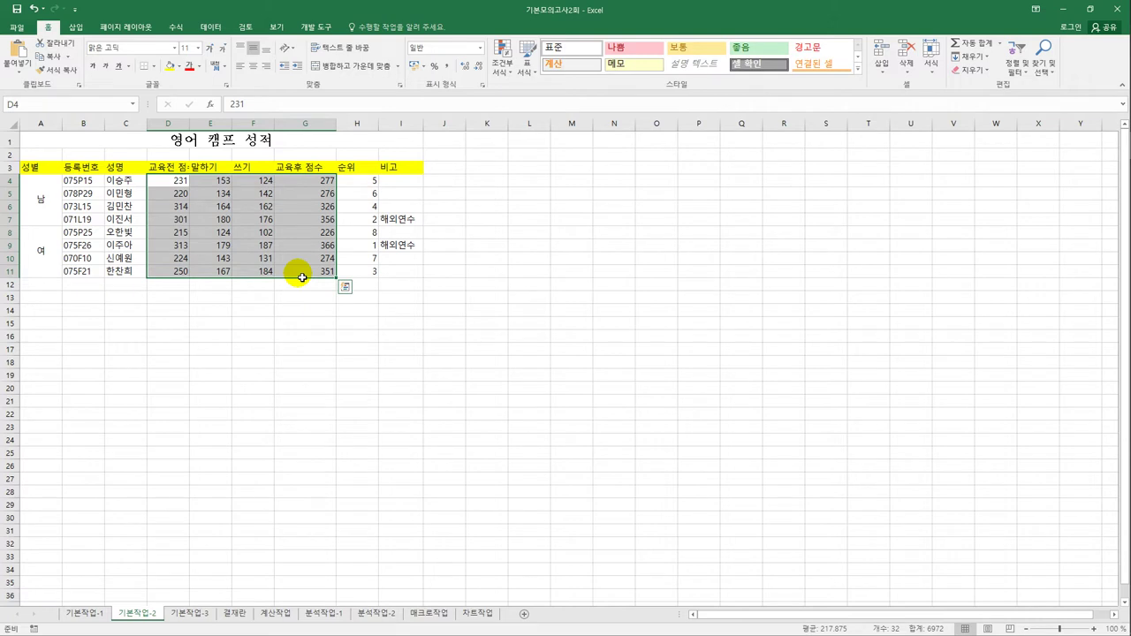
right_click(291, 191)
left_click(371, 392)
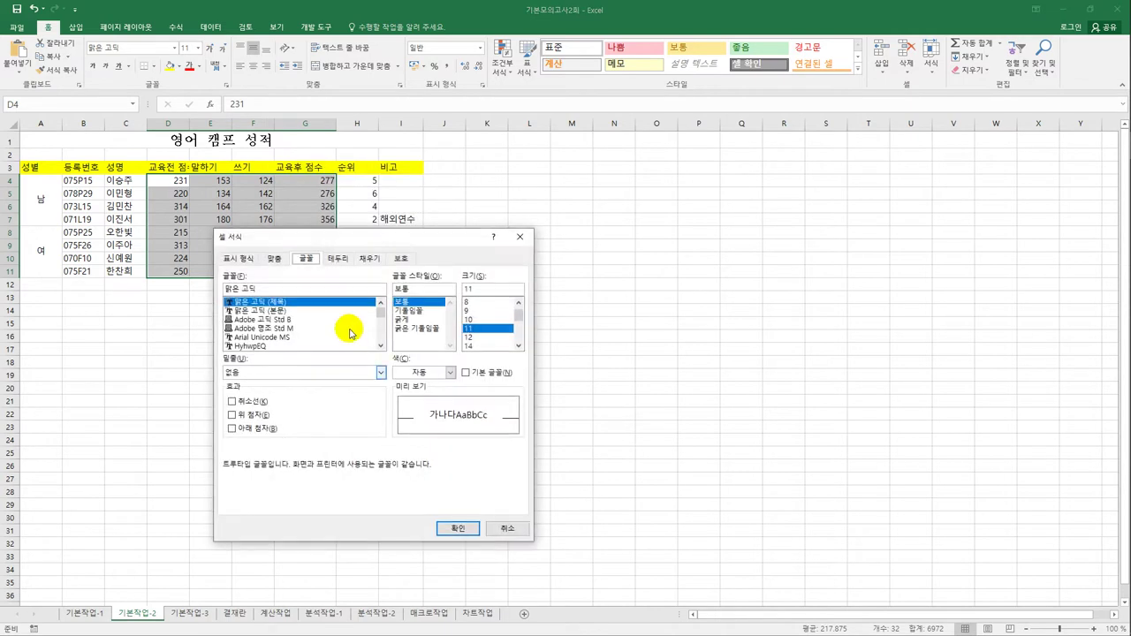
left_click_drag(344, 236, 570, 156)
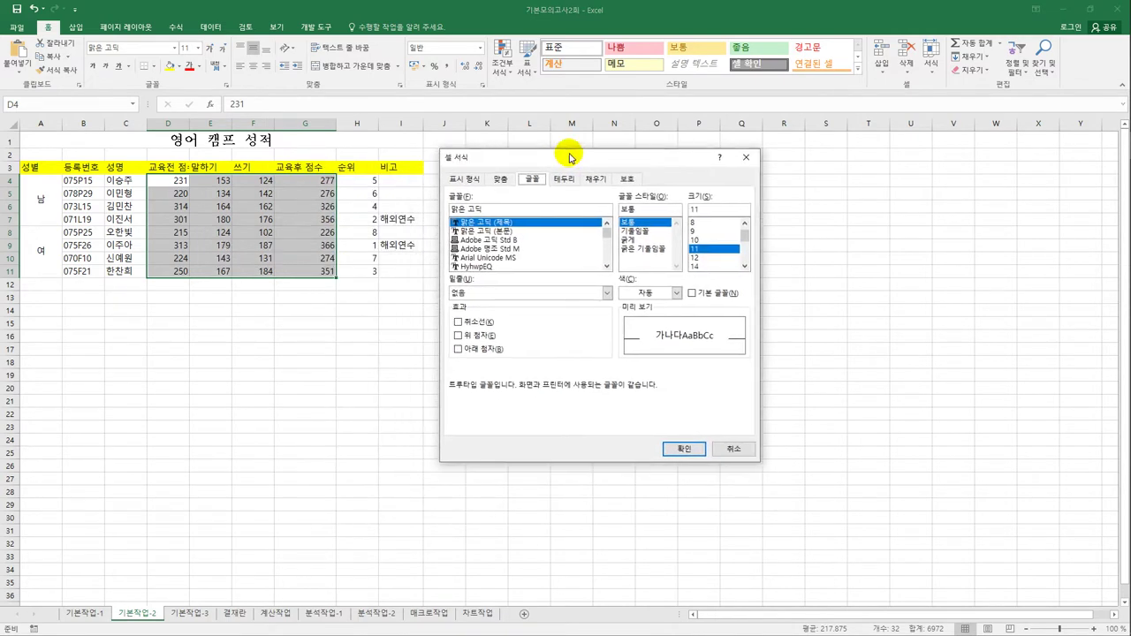
left_click(464, 180)
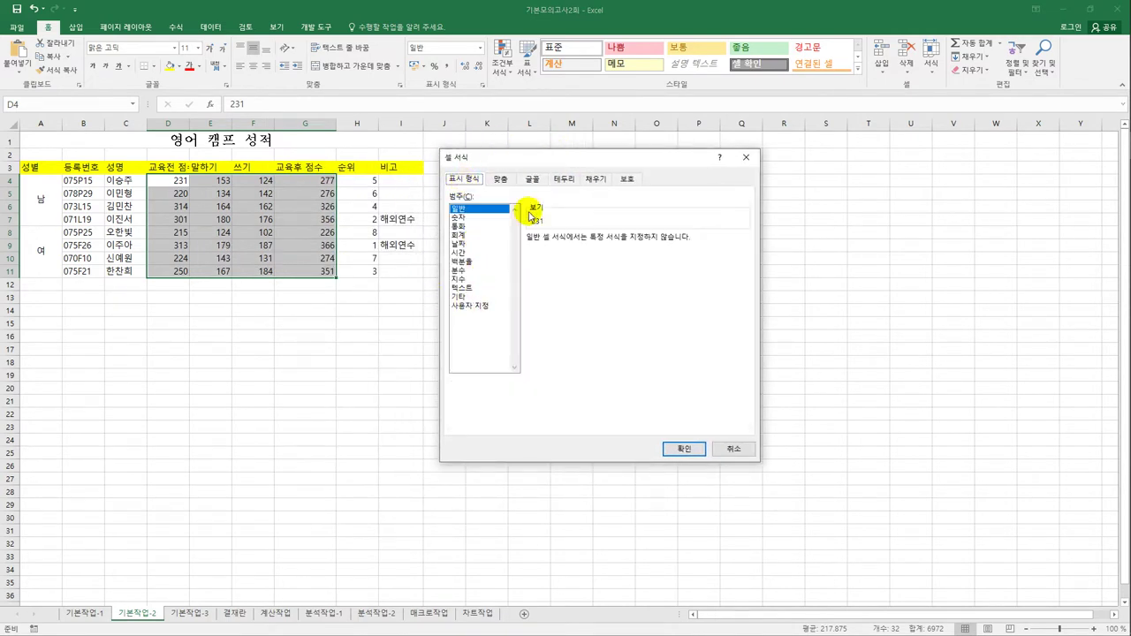
left_click(481, 306)
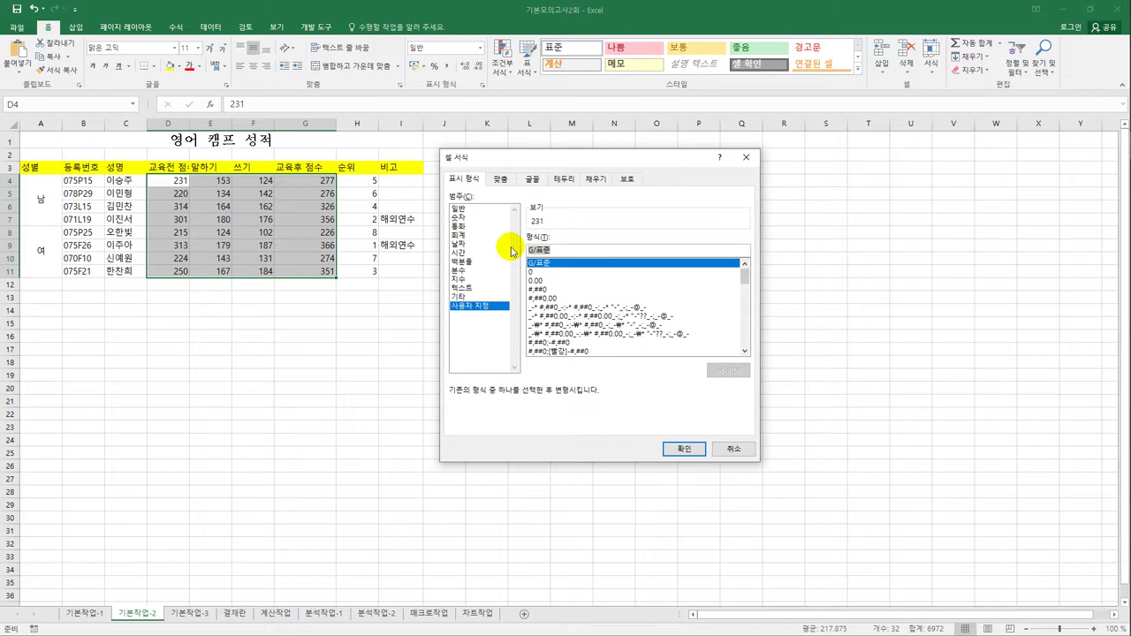
type("#")
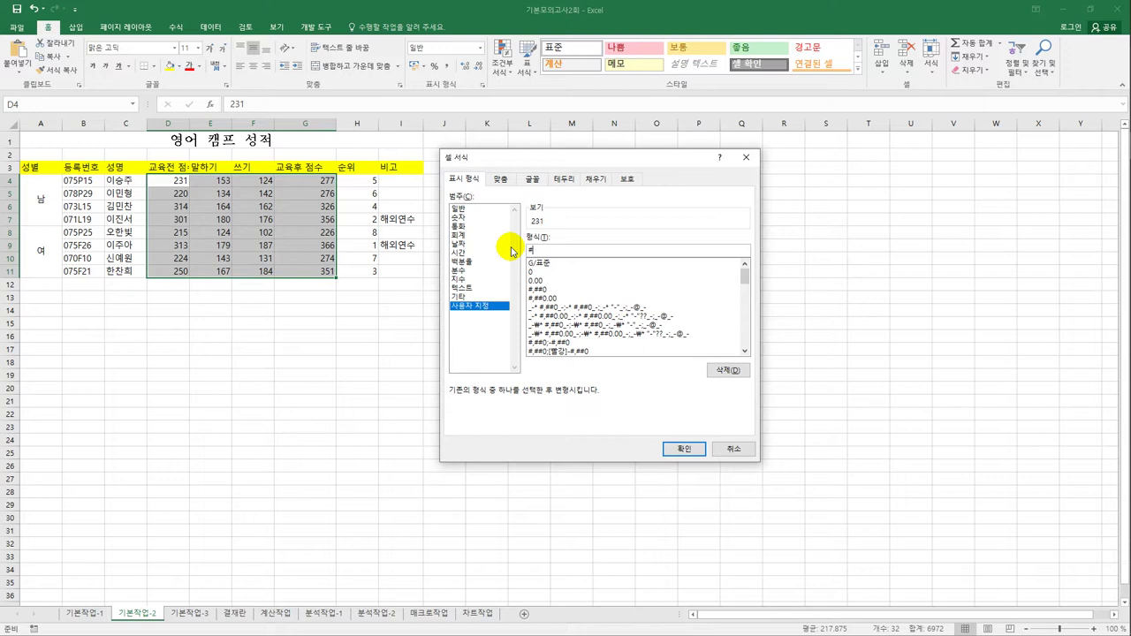
type("점")
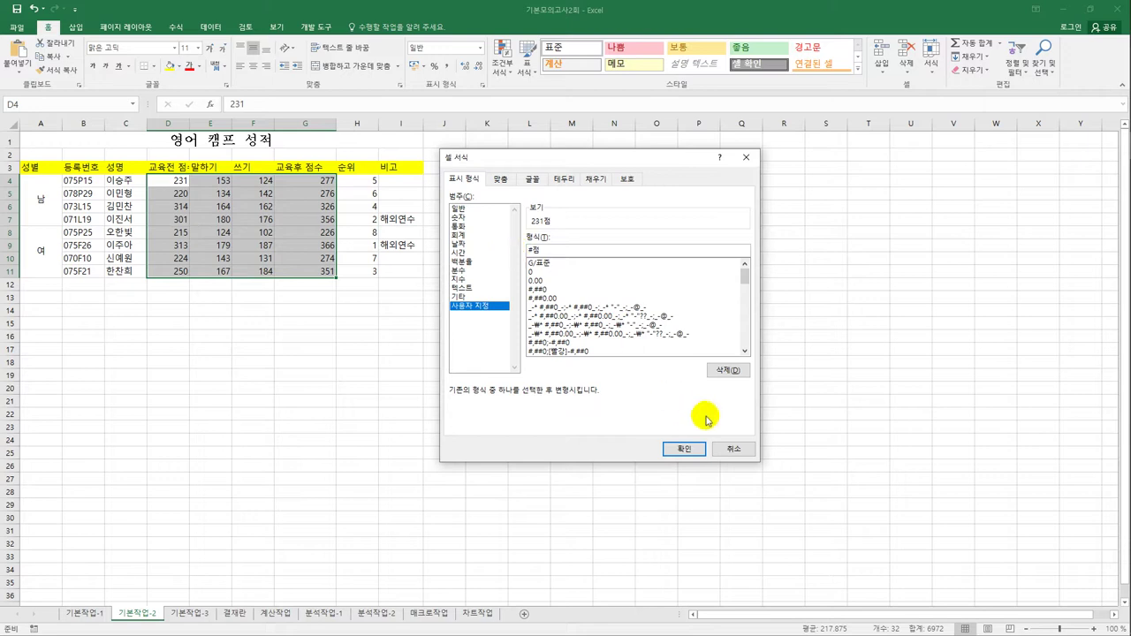
left_click(678, 451)
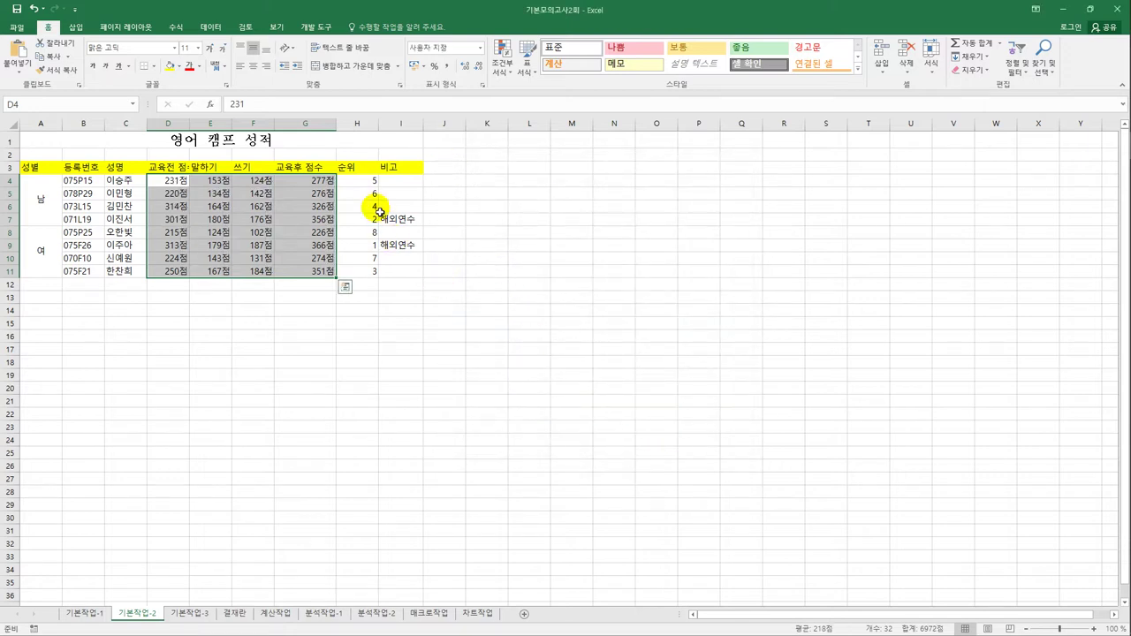
Apply the custom number format #위 to the rank cells H4:H11.
left_click_drag(373, 179, 371, 270)
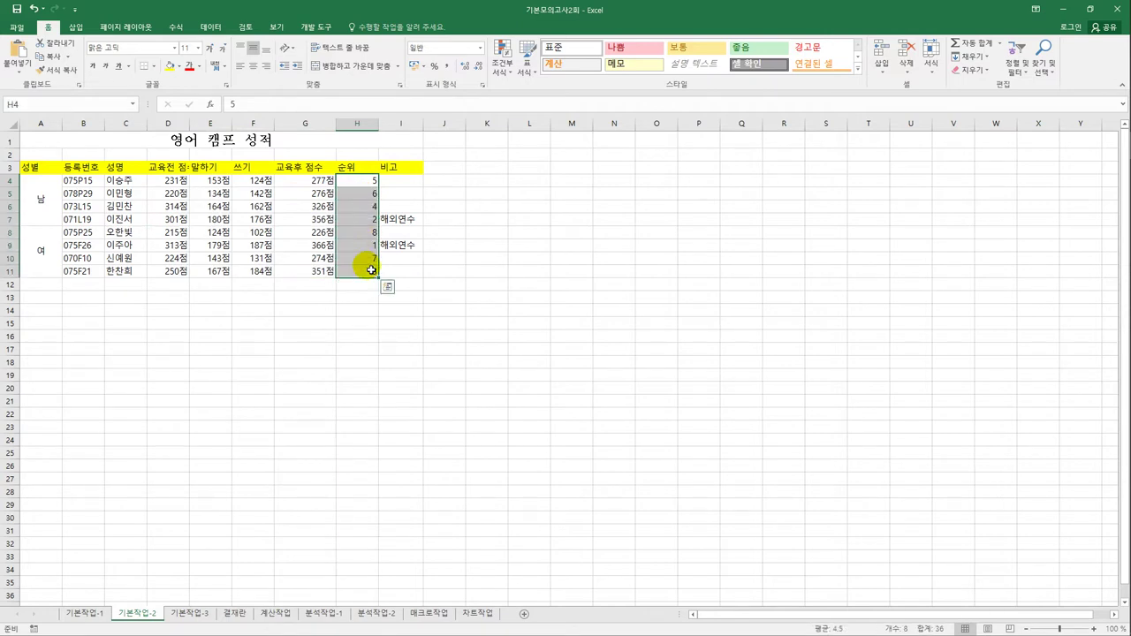
right_click(358, 193)
left_click(434, 395)
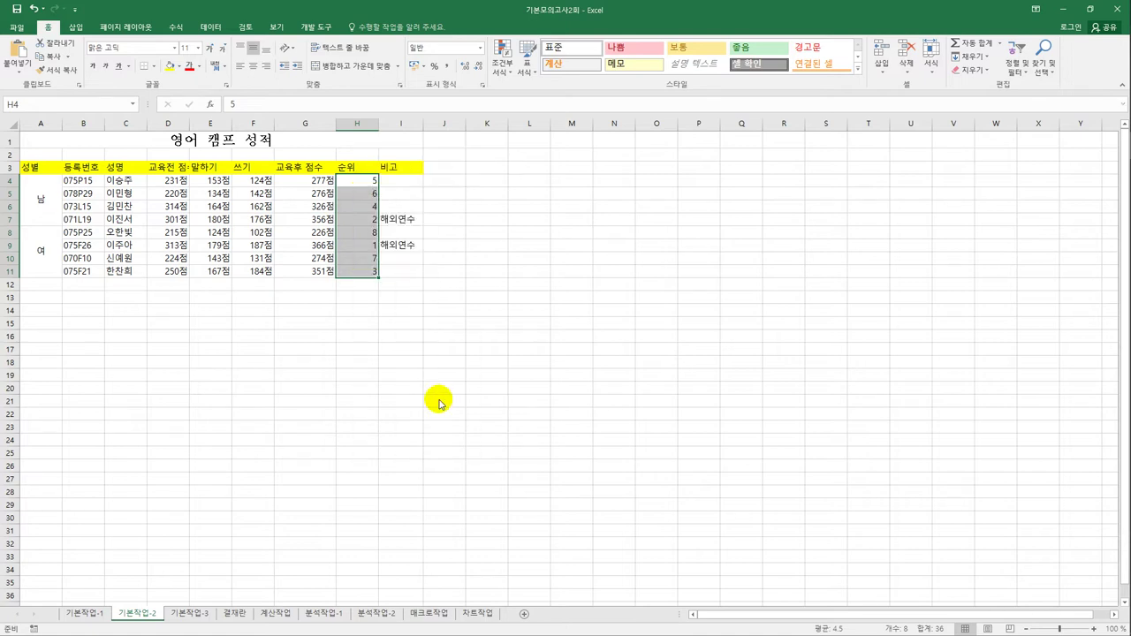
left_click_drag(423, 242, 586, 185)
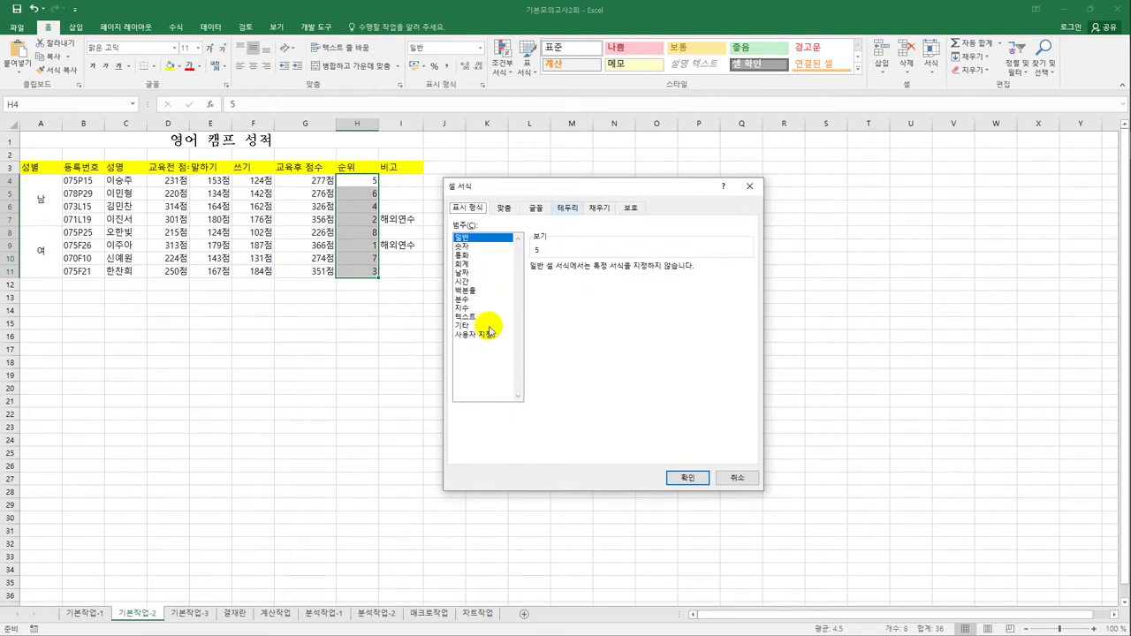
left_click(484, 333)
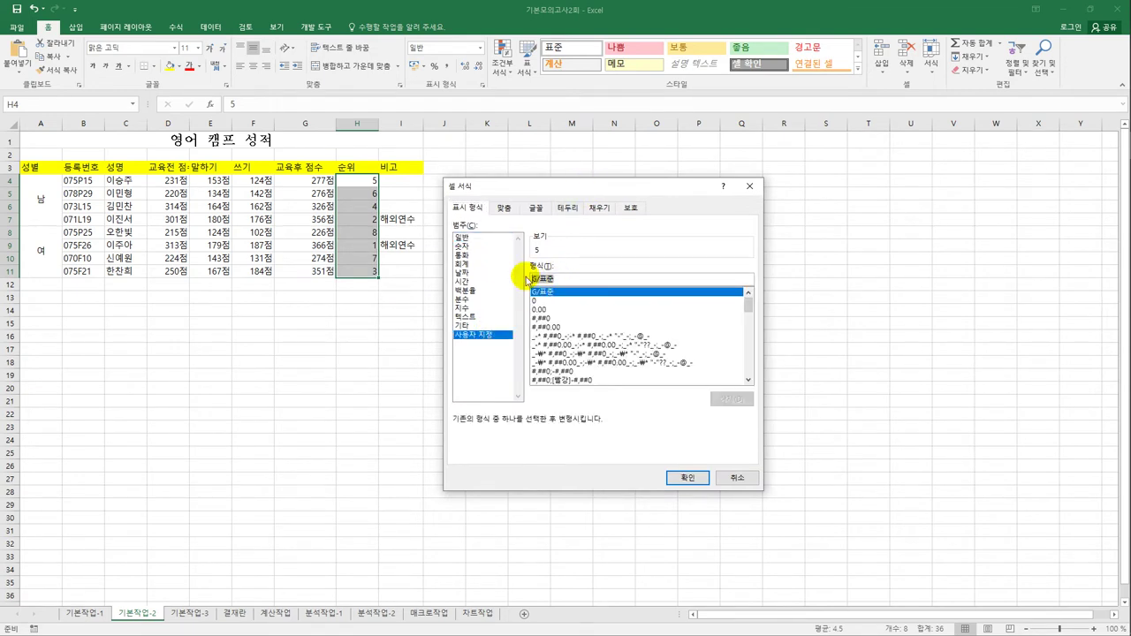
type("#")
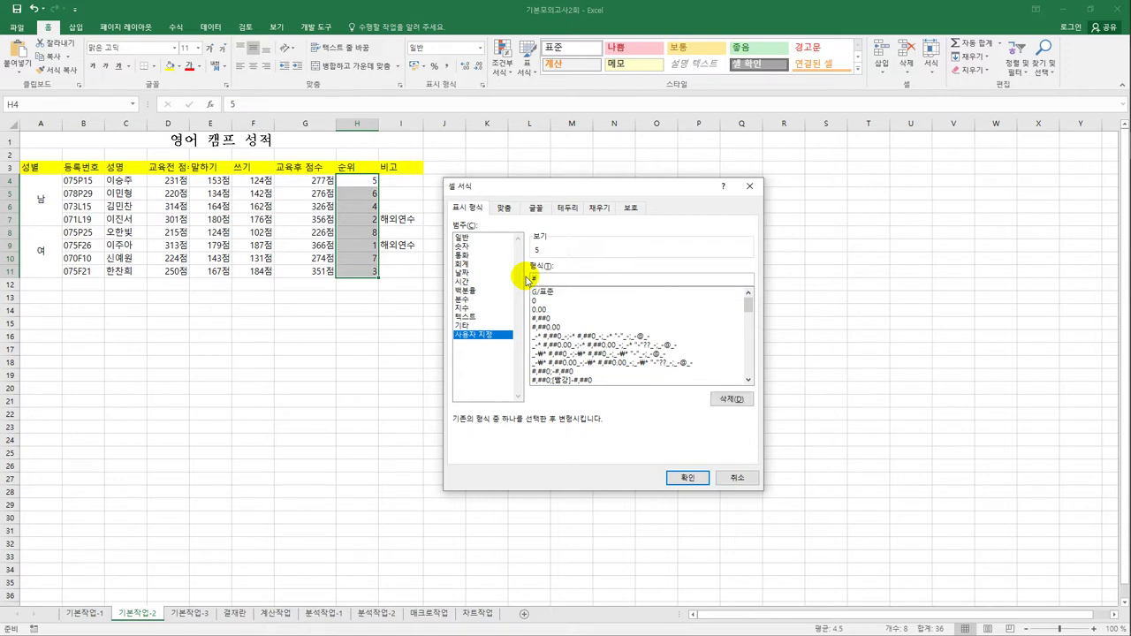
type("위")
key("Return")
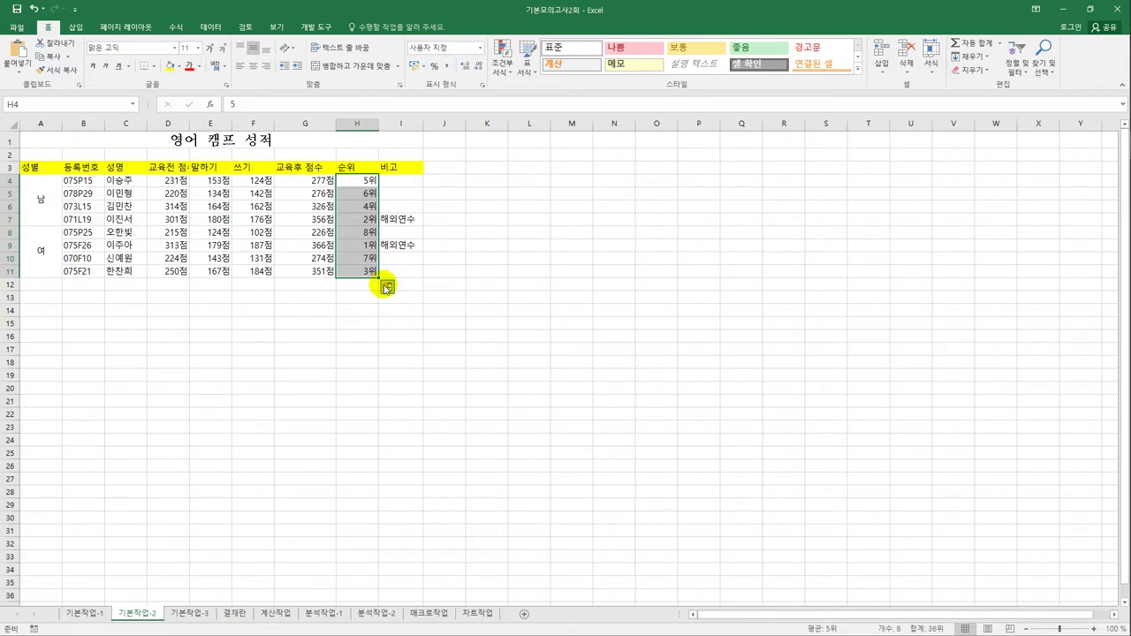
Add a comment reading 성적이 많이 오름 without the author name to cell H11, and keep it always displayed.
left_click(366, 273)
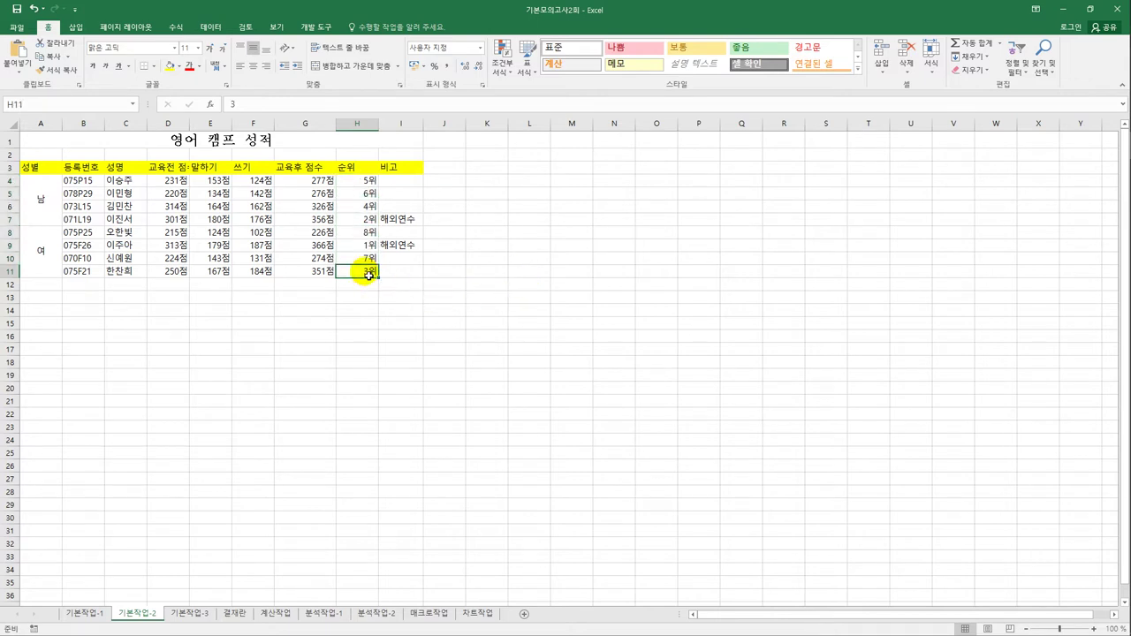
right_click(368, 274)
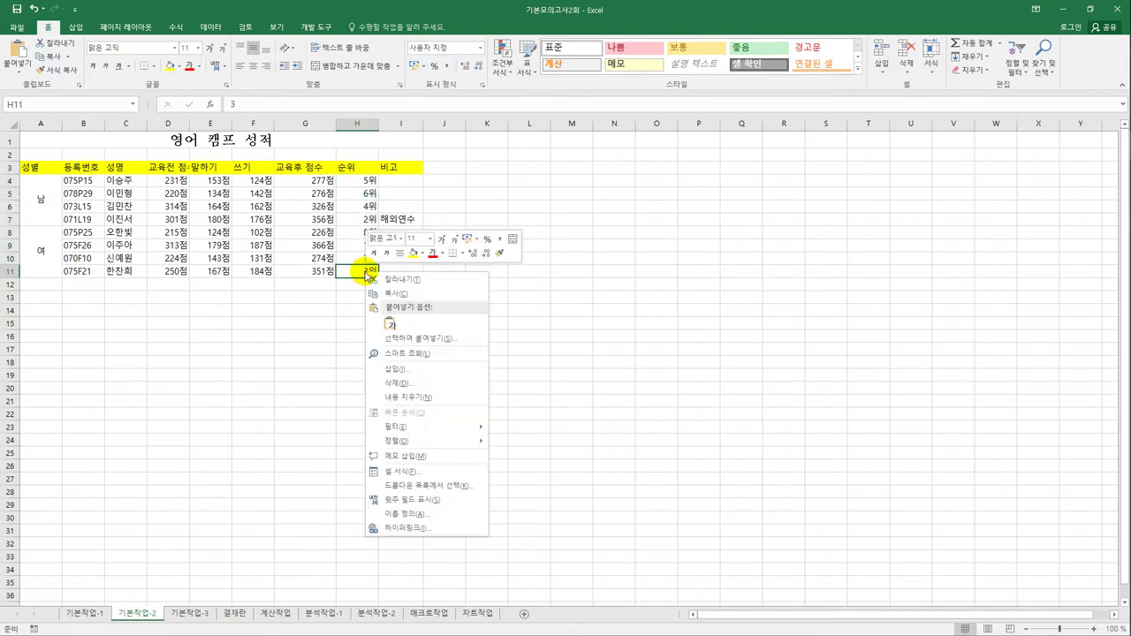
left_click(449, 458)
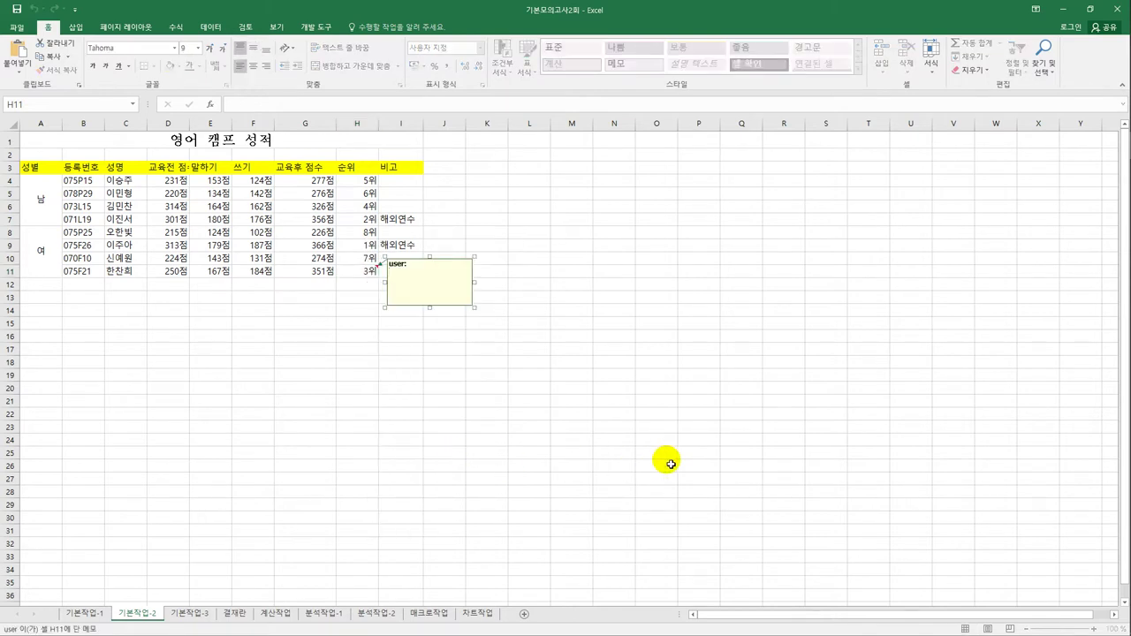
key("ctrl+a")
type("성적이 많이 오")
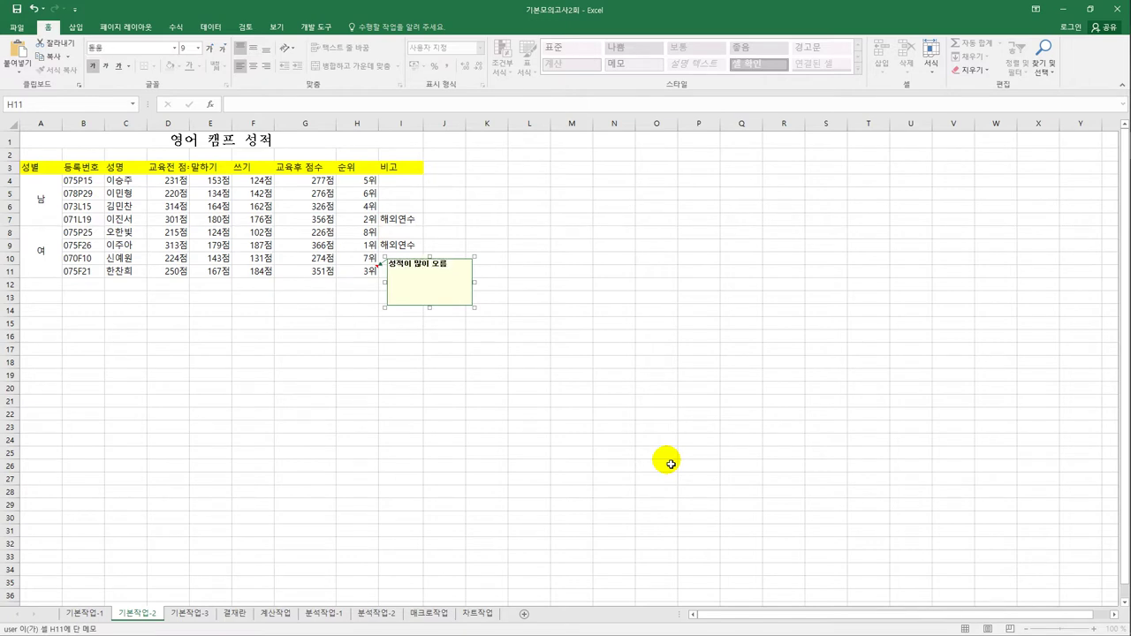
right_click(366, 276)
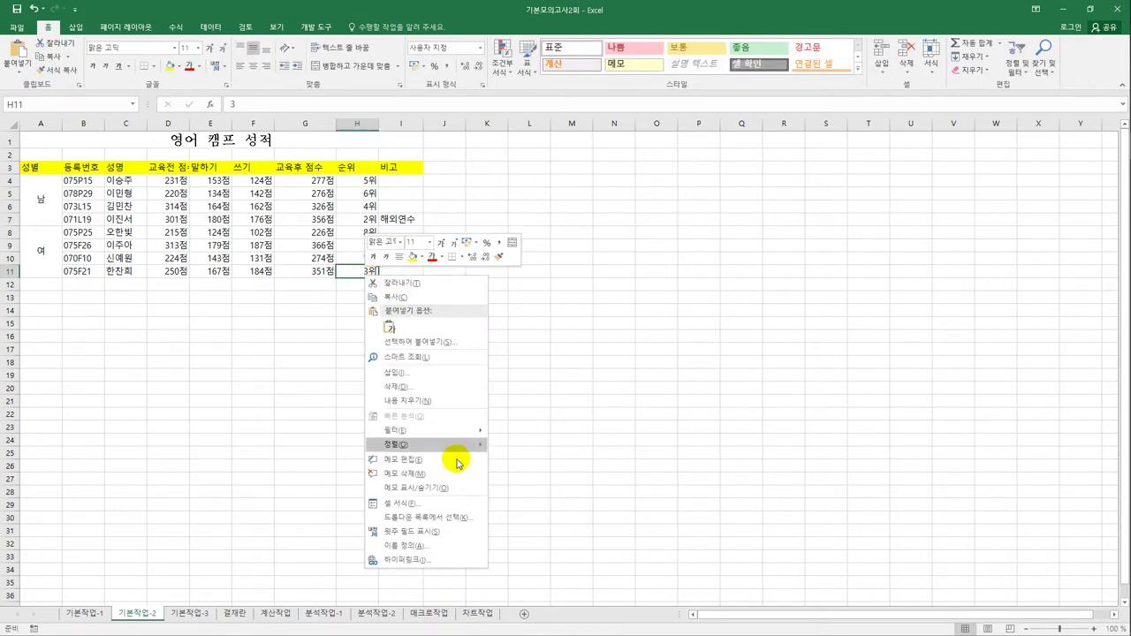
left_click(461, 489)
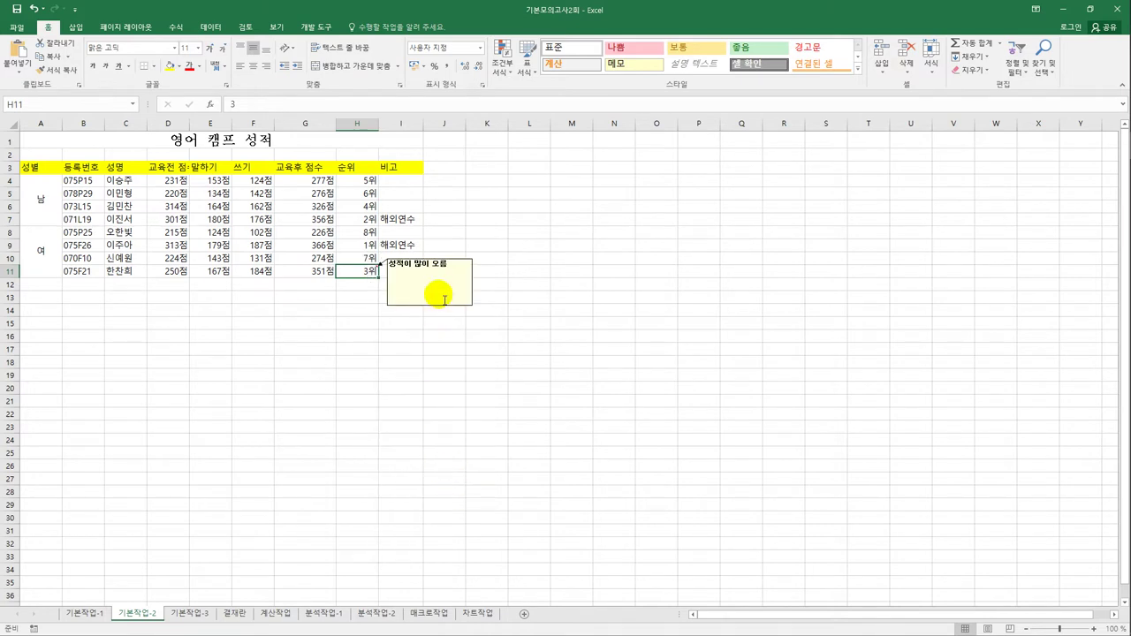
left_click(439, 268)
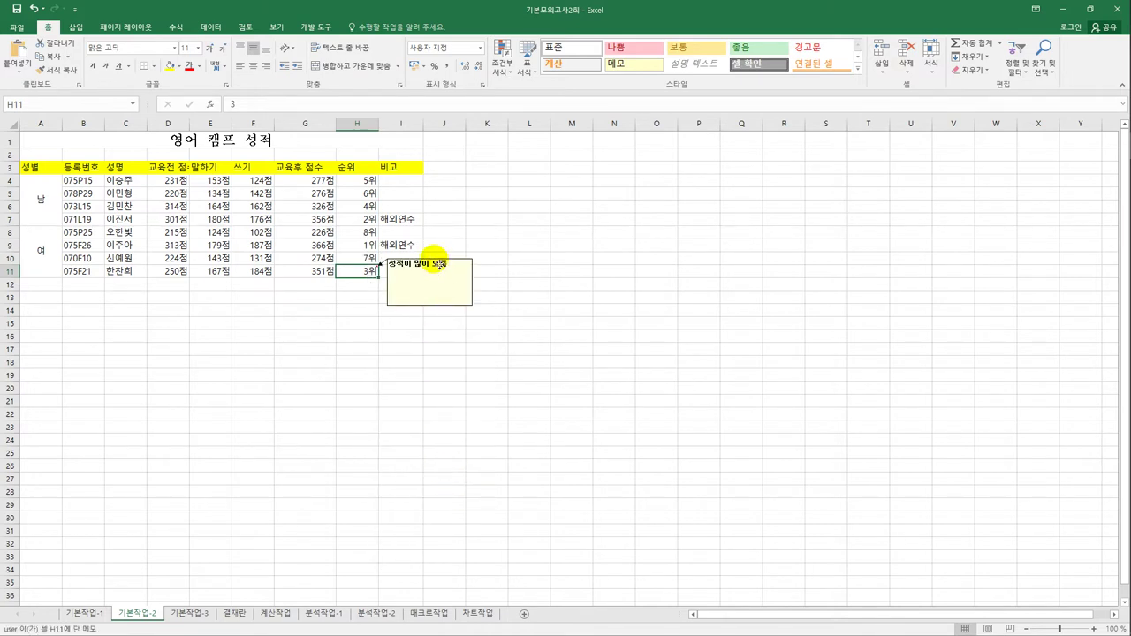
right_click(439, 265)
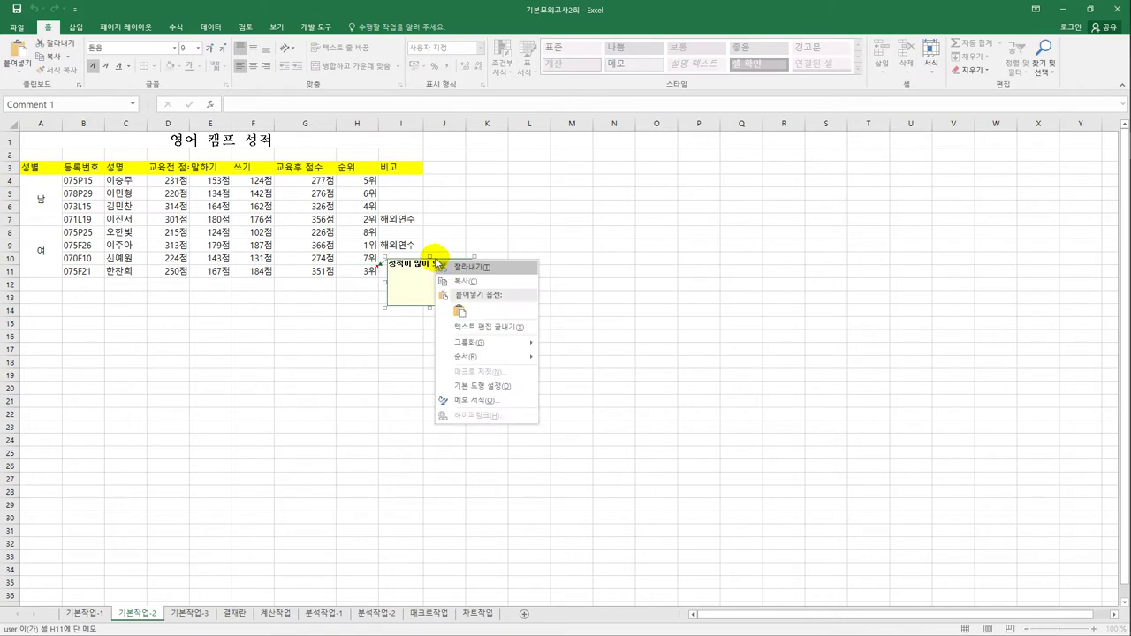
left_click(497, 404)
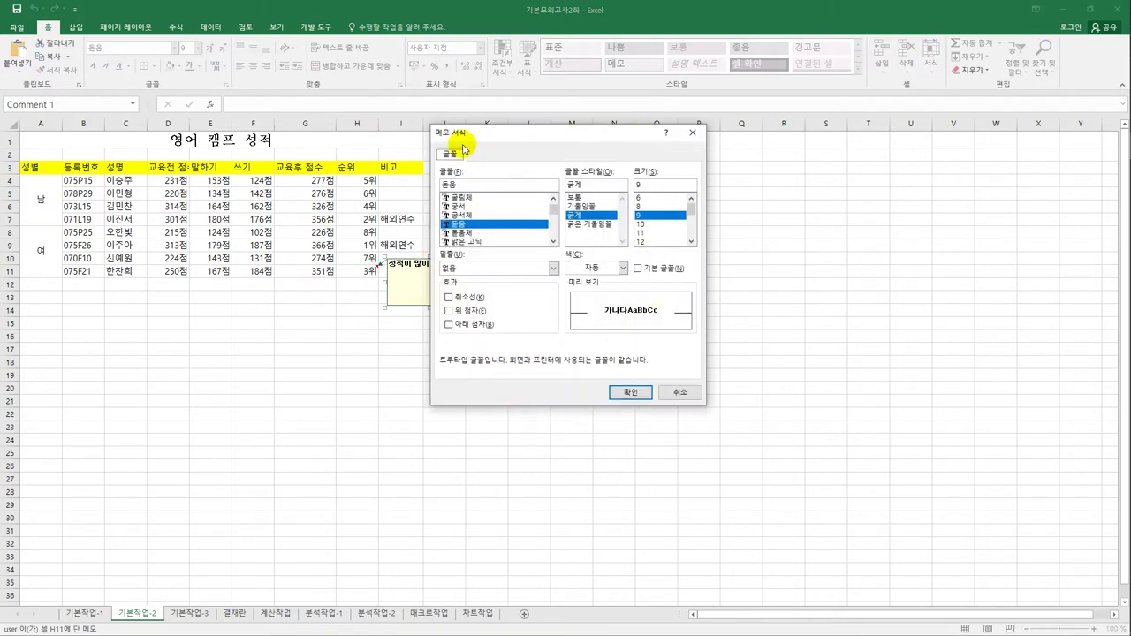
left_click_drag(678, 394, 577, 404)
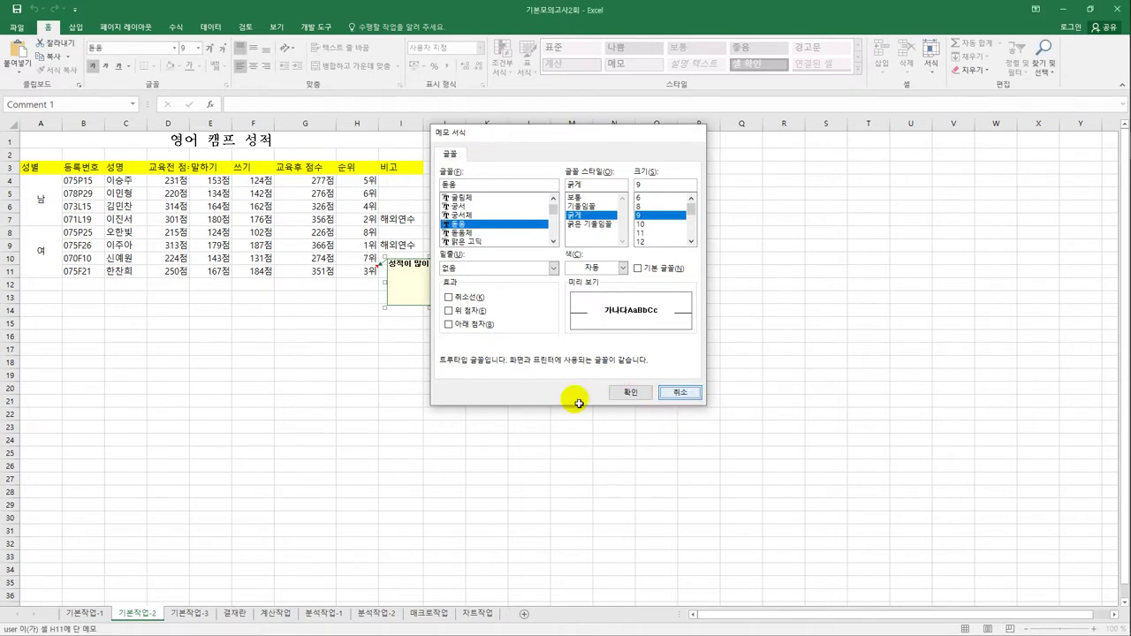
key("Return")
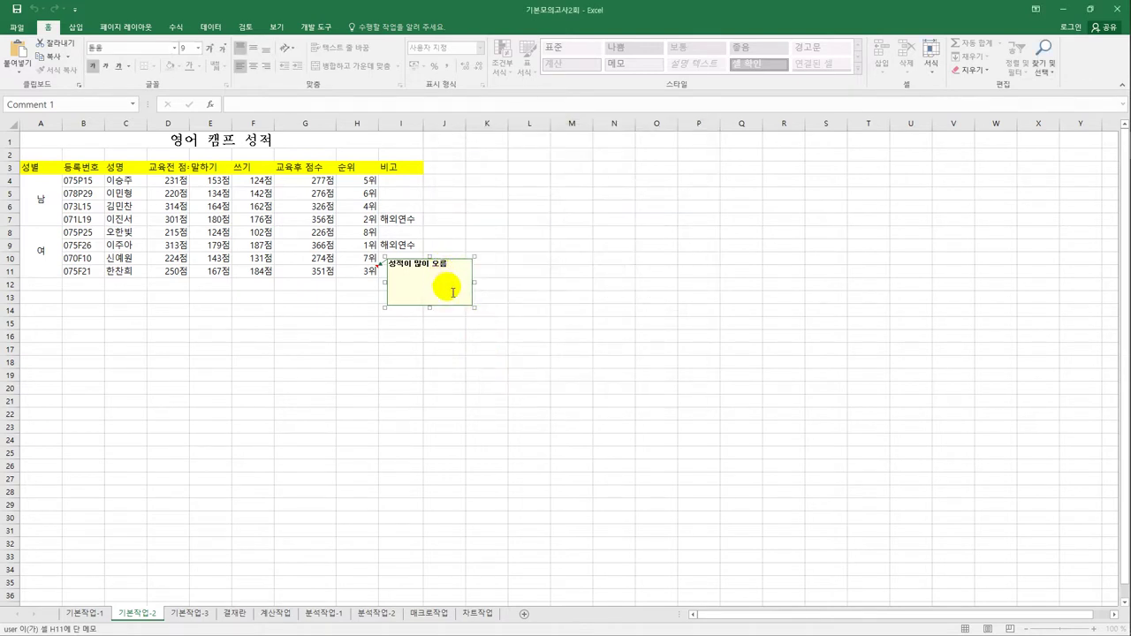
right_click(449, 269)
left_click(514, 414)
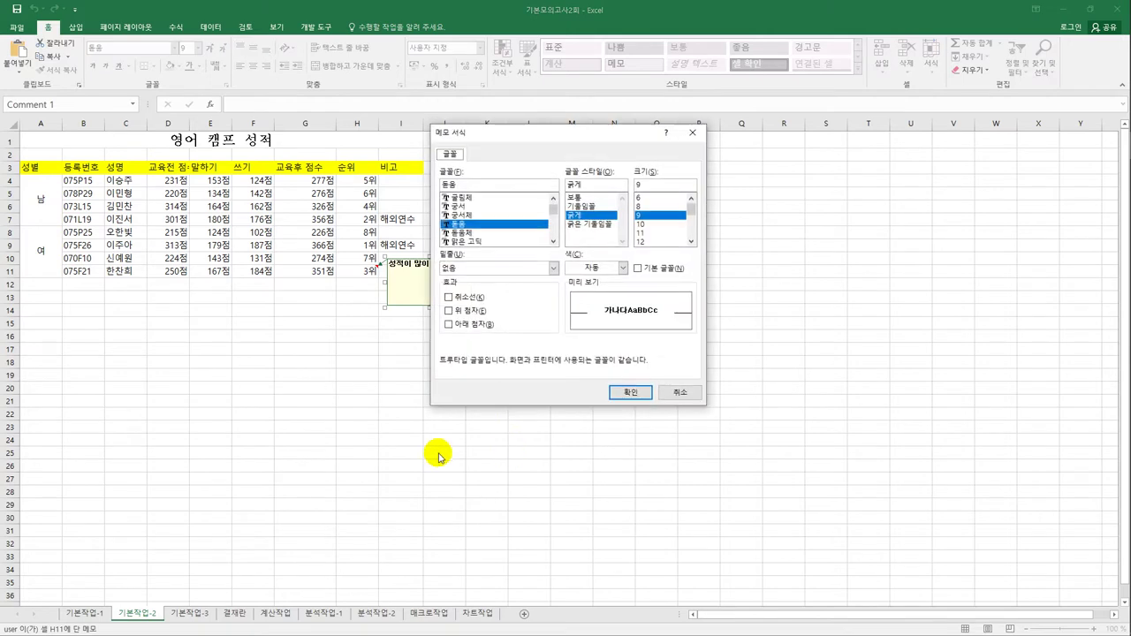
left_click(664, 397)
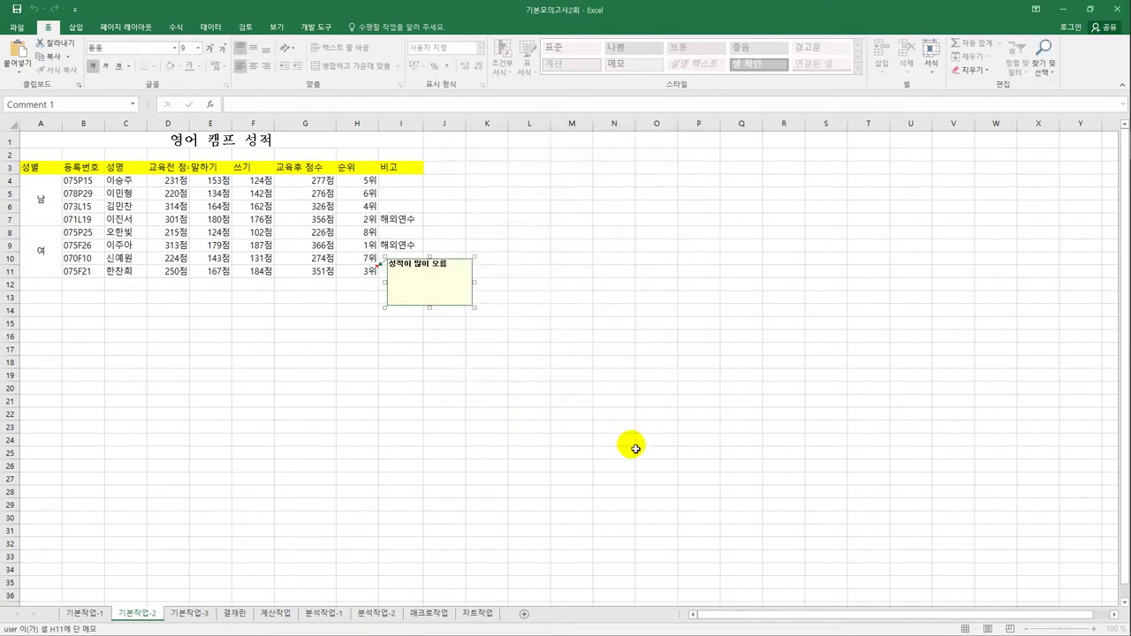
Turn on automatic sizing (자동 크기) in the alignment settings of the H11 comment box.
left_click(467, 264)
right_click(463, 263)
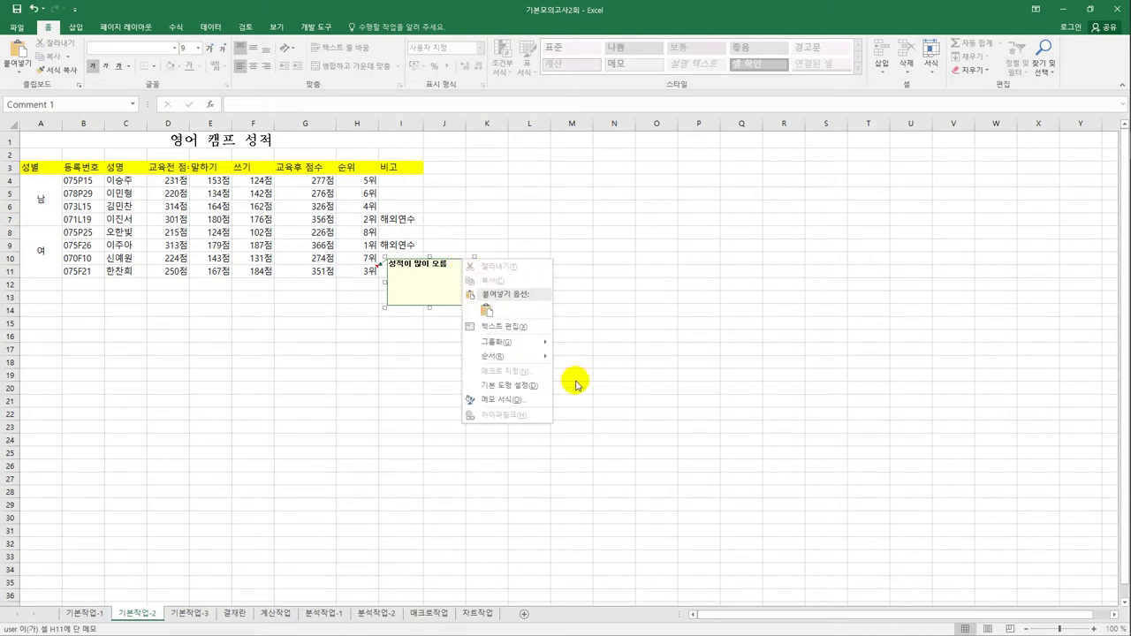
left_click(543, 394)
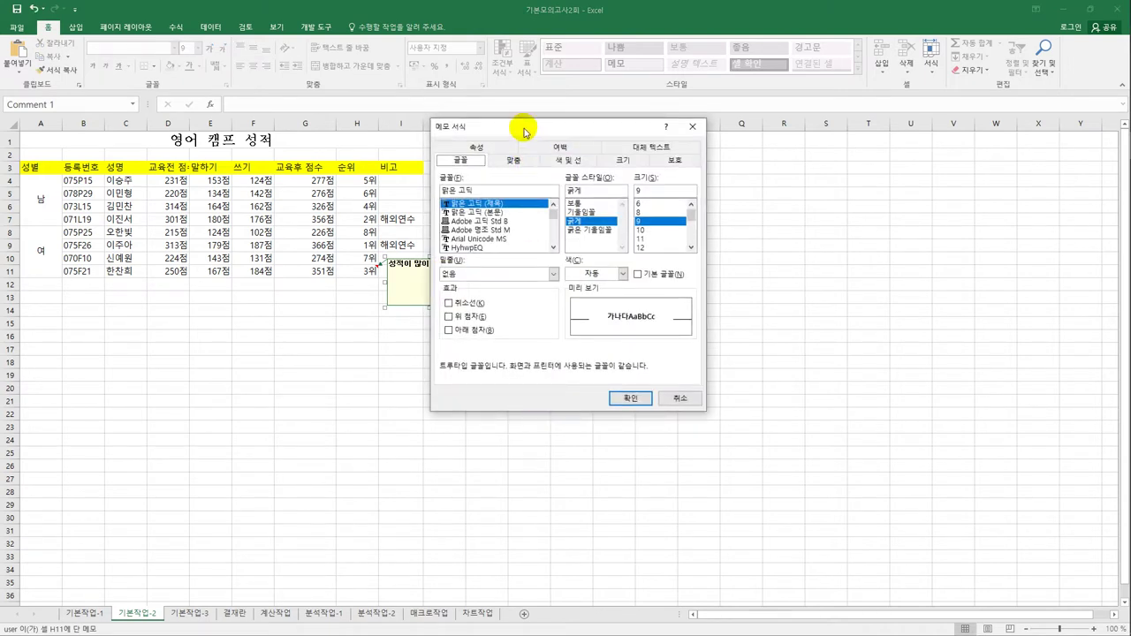
left_click_drag(518, 126, 593, 162)
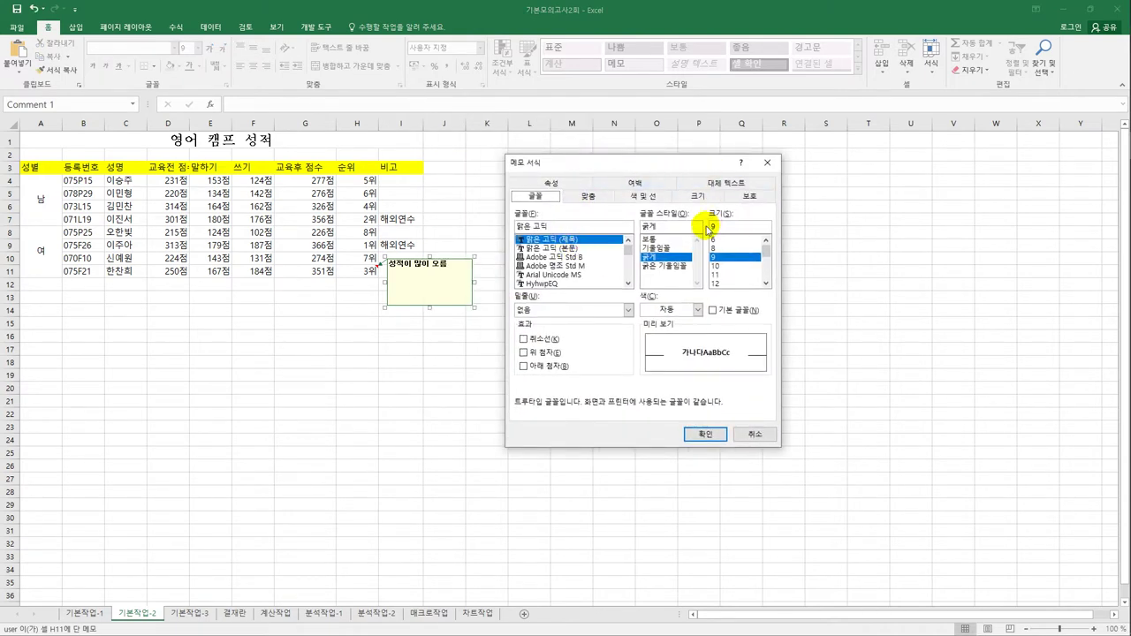
left_click(590, 198)
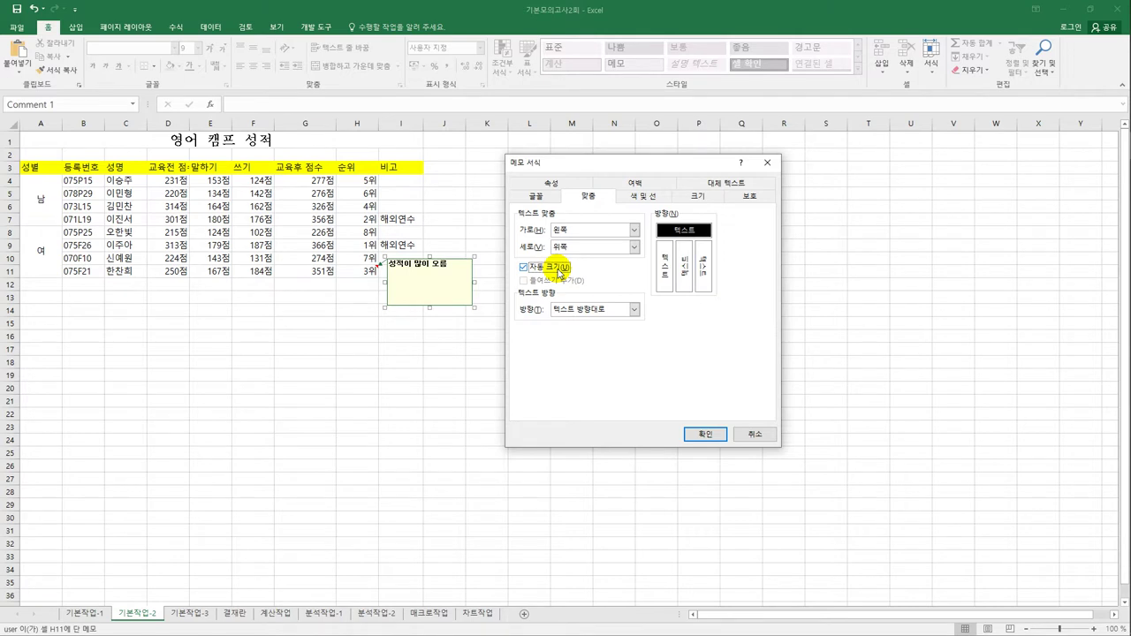
left_click(705, 433)
left_click(576, 396)
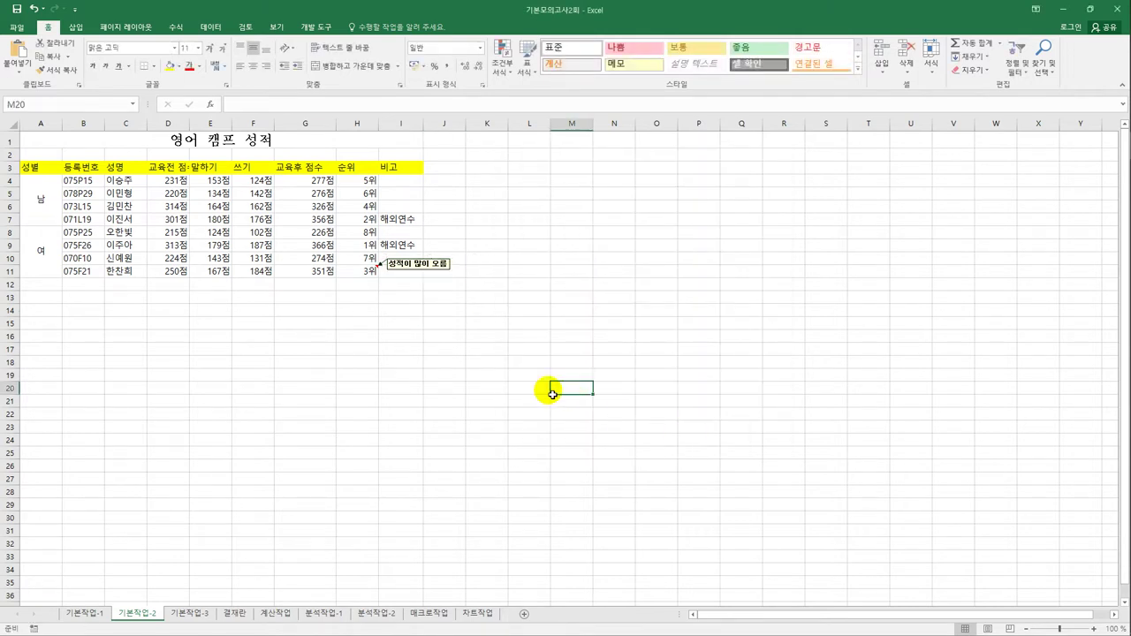
Center the contents of the table A3:I11 horizontally and apply all borders to it.
left_click_drag(37, 173, 416, 283)
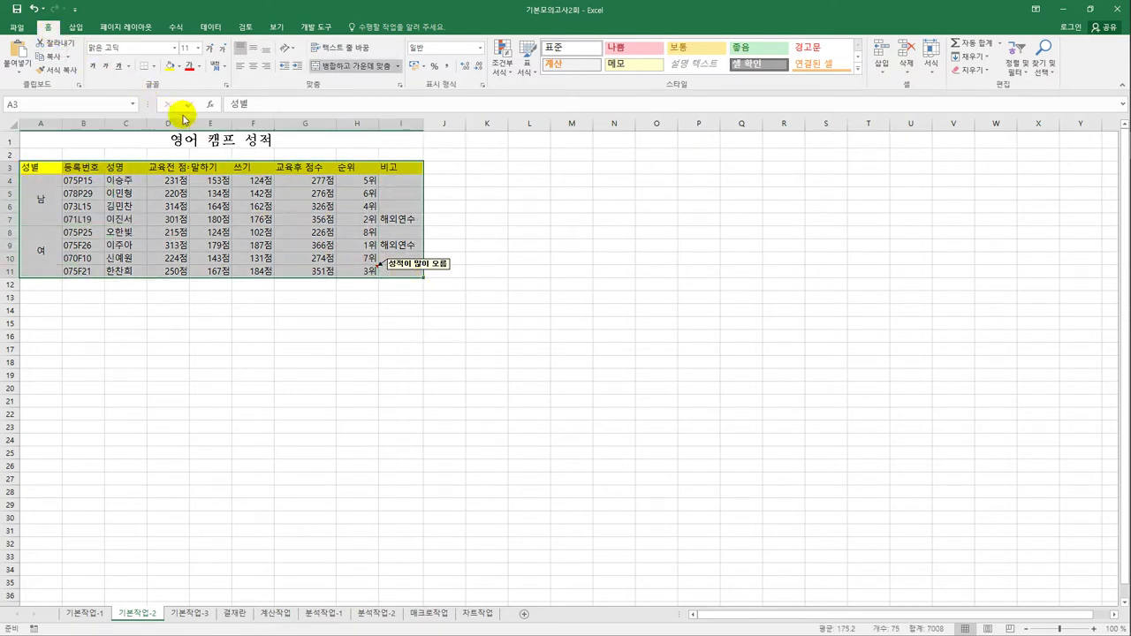
left_click(251, 68)
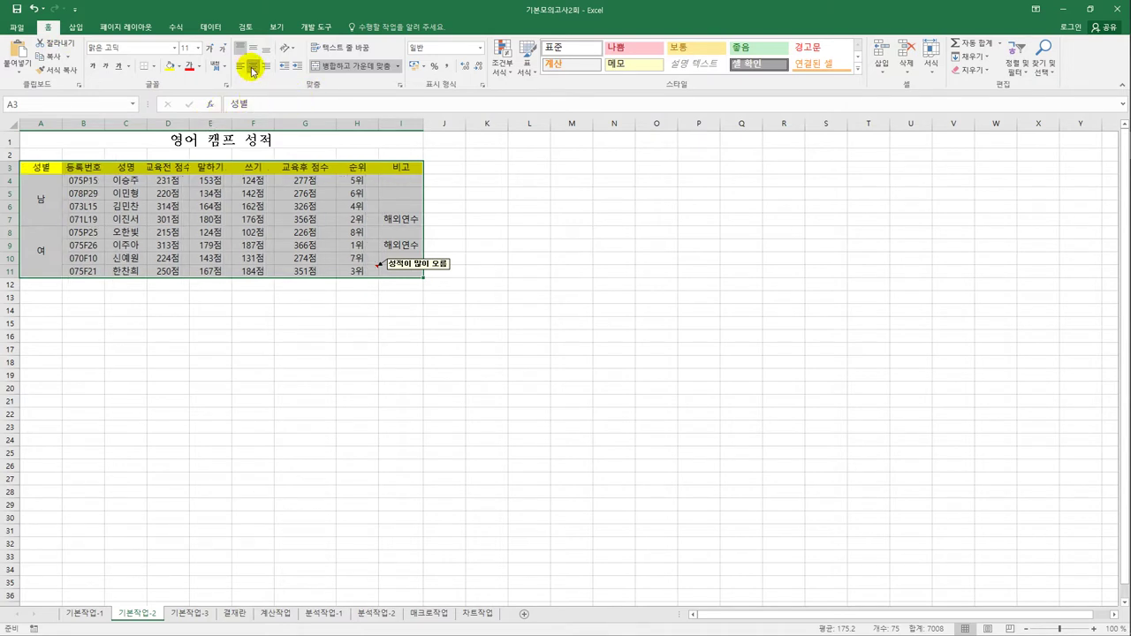
left_click(154, 67)
left_click(172, 165)
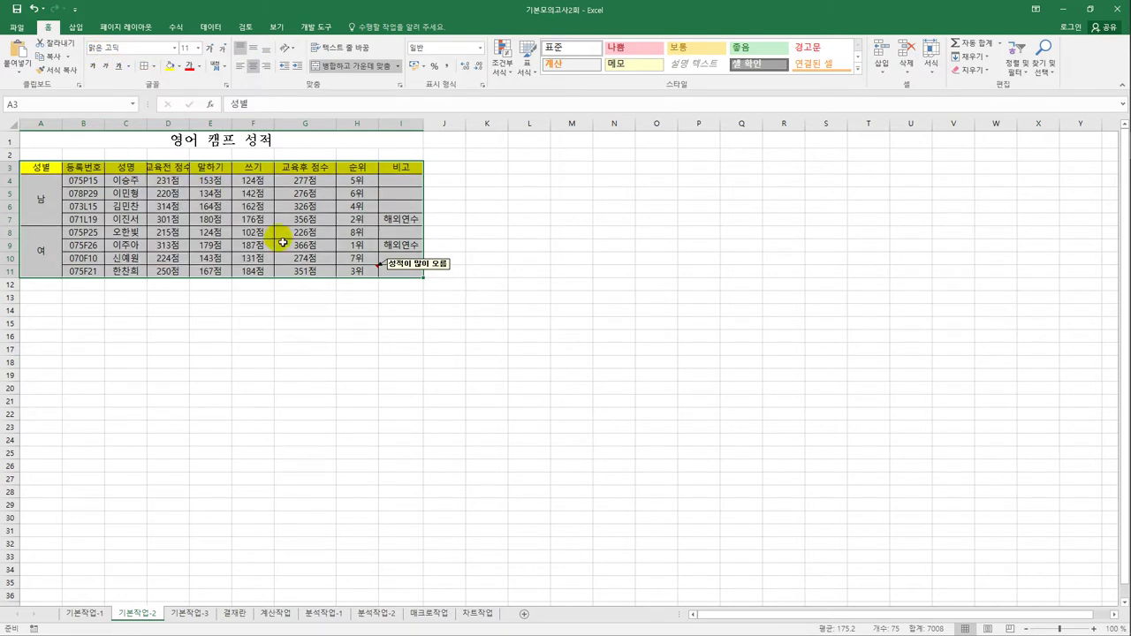
left_click(401, 277)
left_click(365, 273)
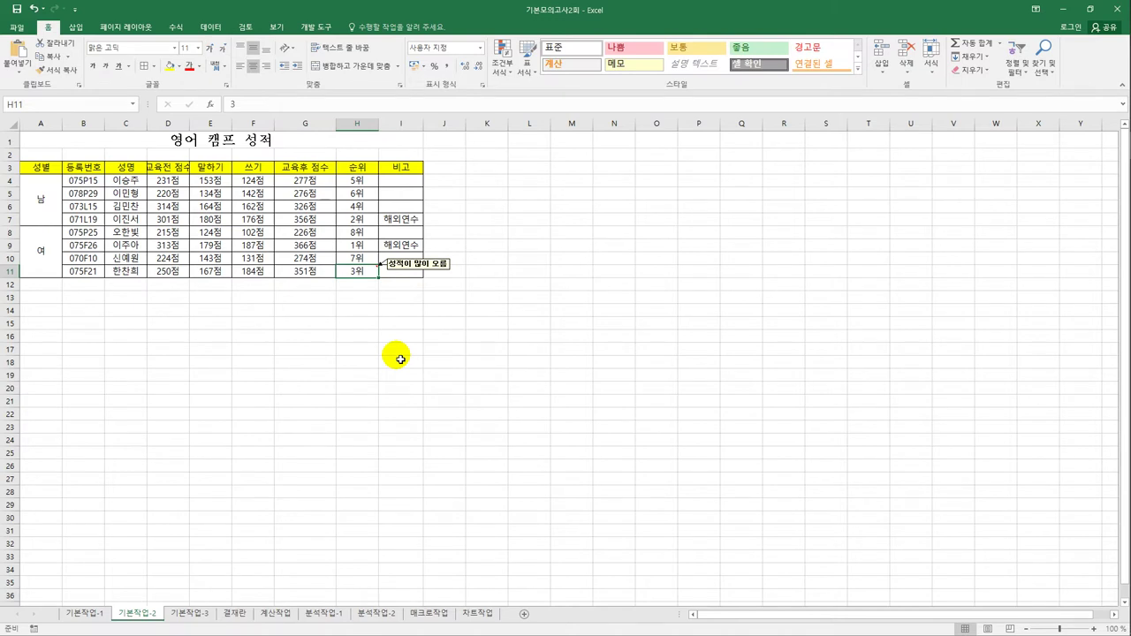
Copy the approval box A1:D2 from the 결재란 sheet and paste it as a linked picture at cell E3 of 기본작업-3.
left_click(190, 612)
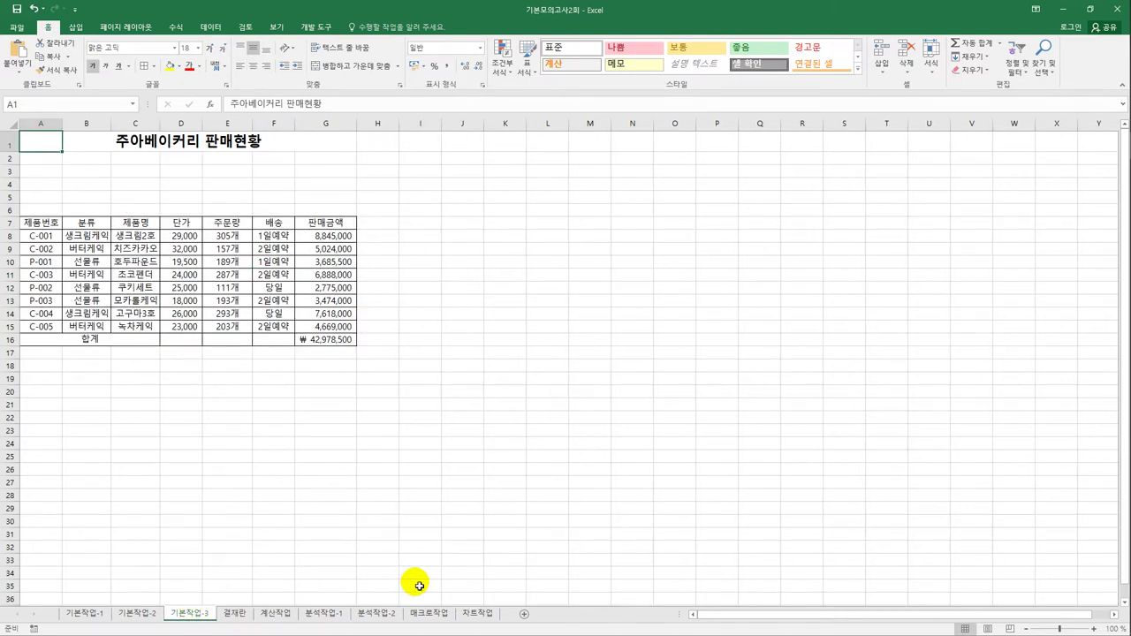
left_click(234, 612)
left_click_drag(26, 152, 158, 157)
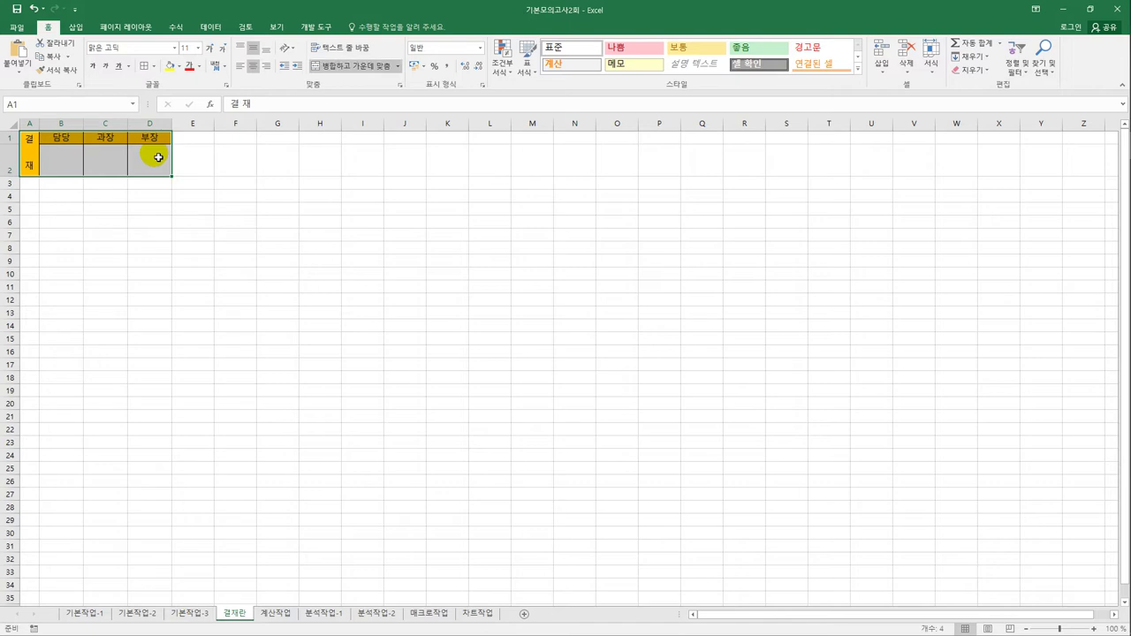
left_click(48, 57)
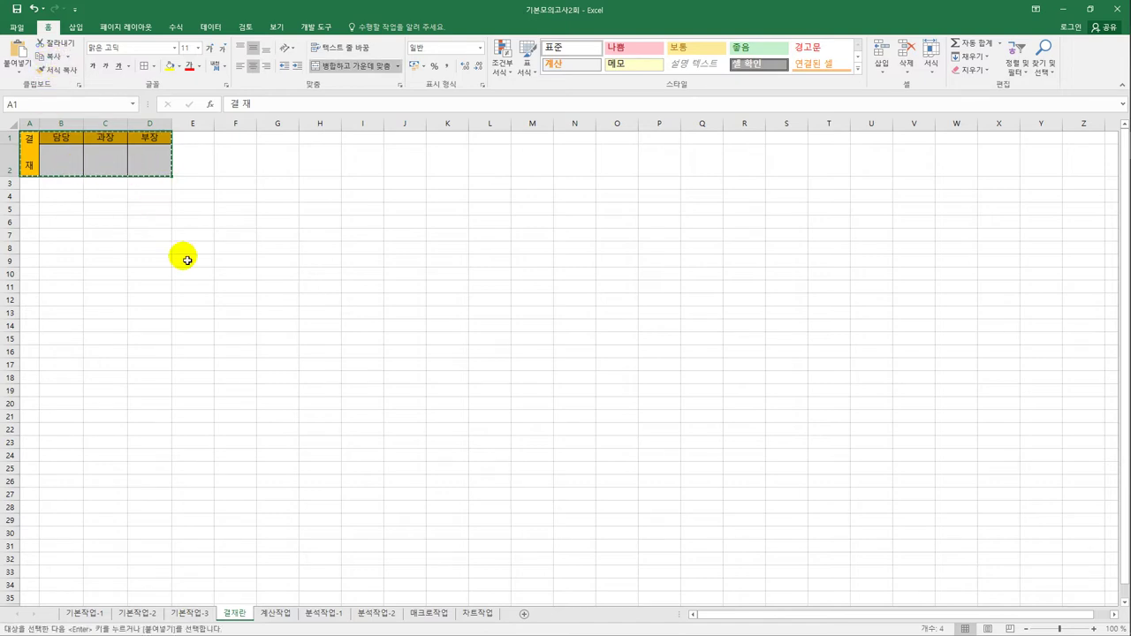
left_click(191, 613)
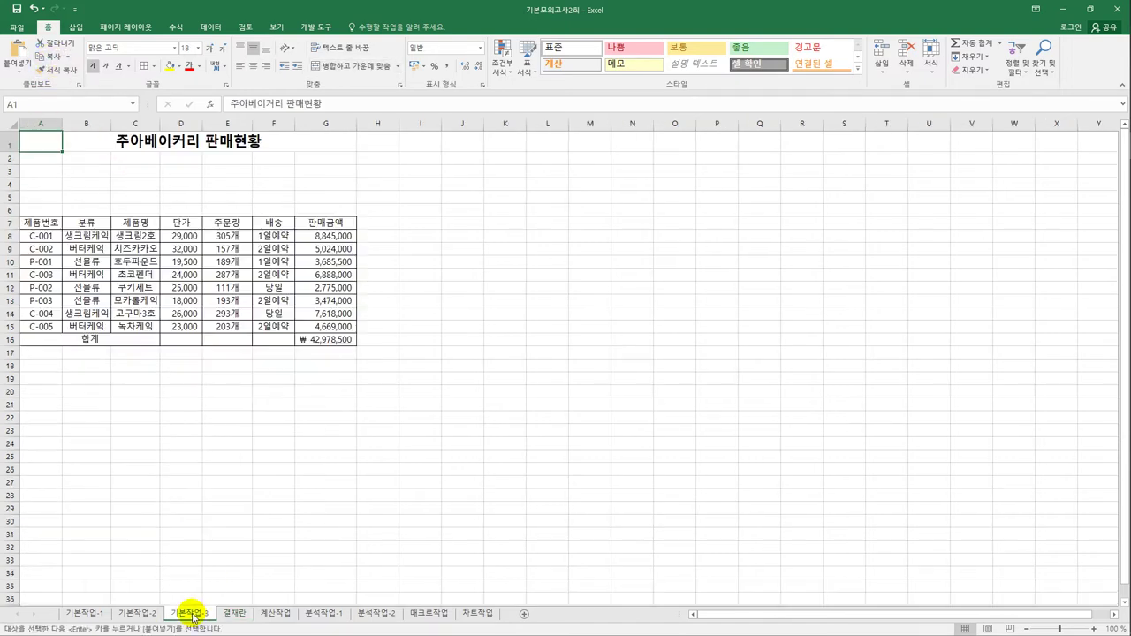
left_click(227, 175)
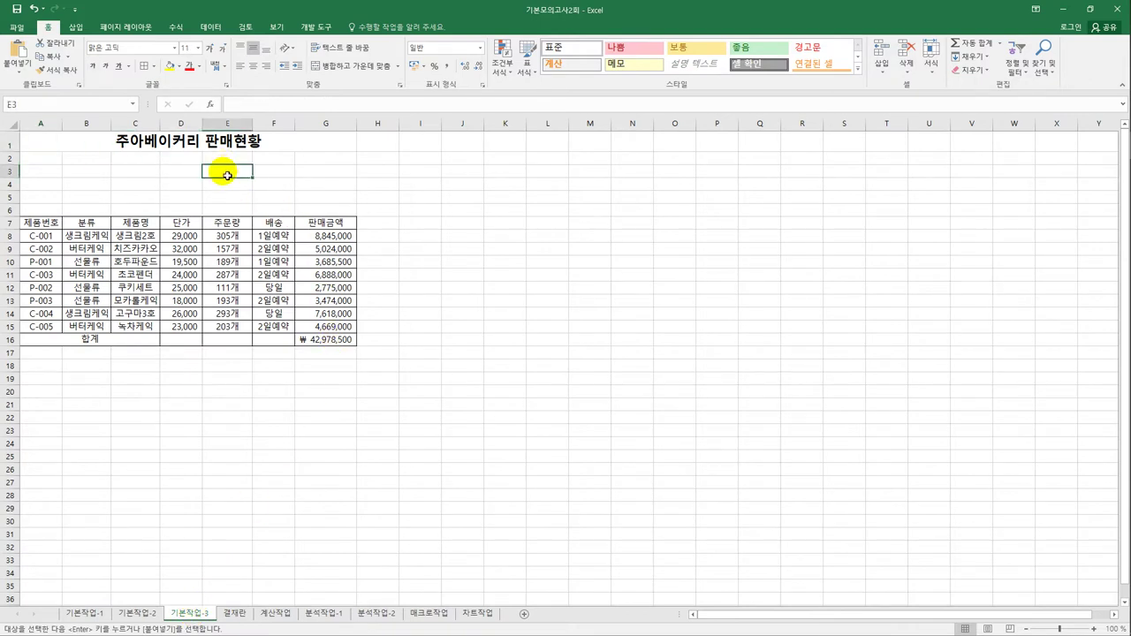
left_click(18, 71)
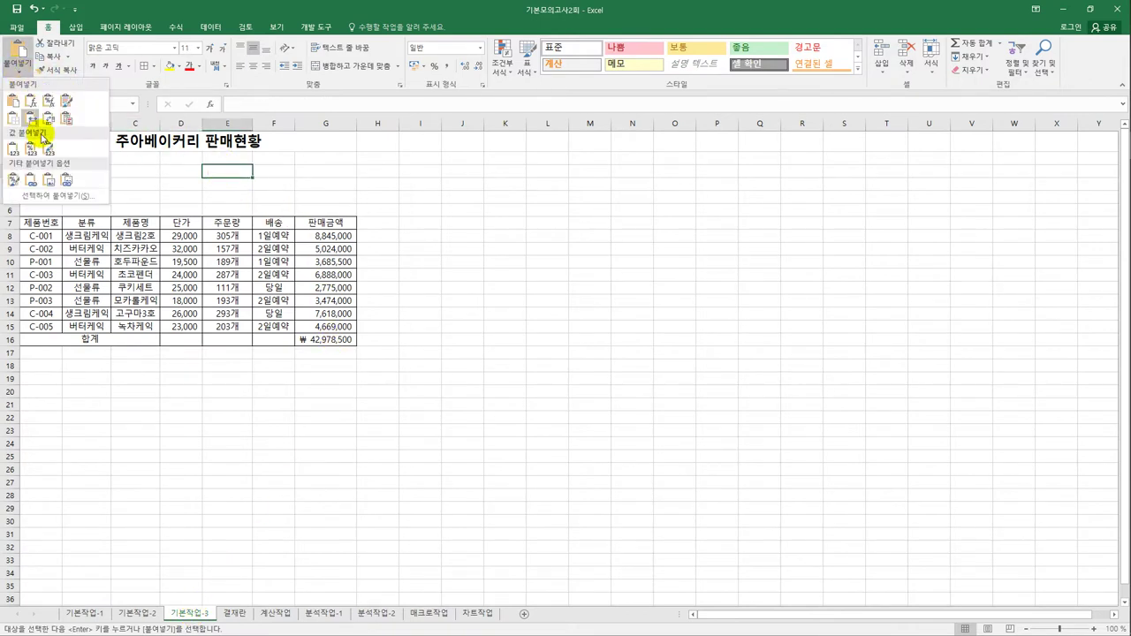
left_click(65, 181)
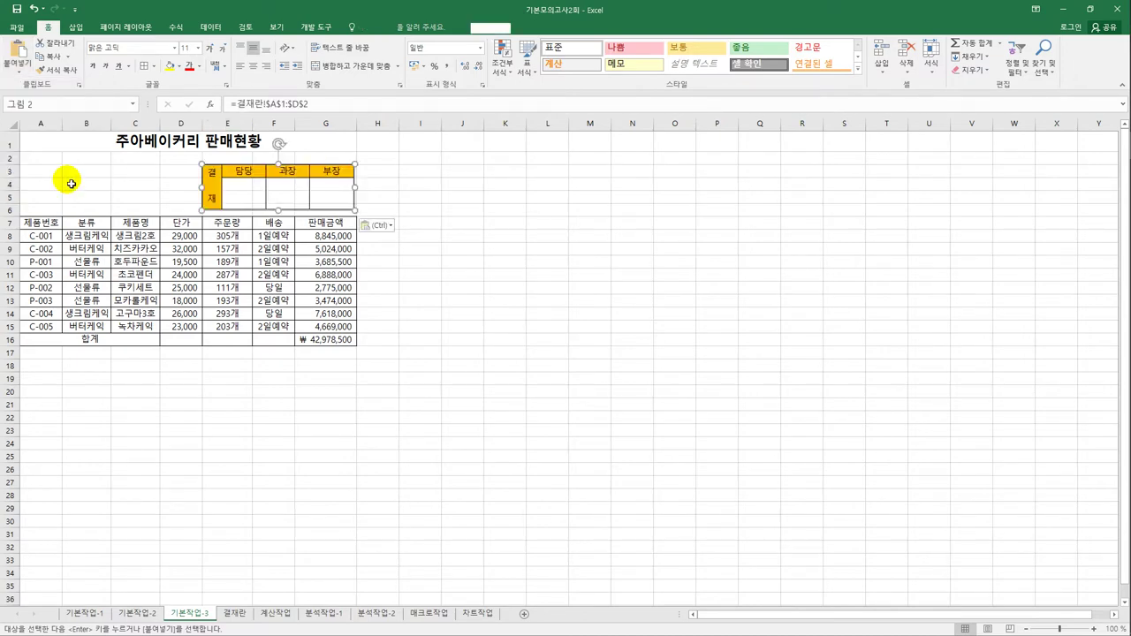
Test the linked approval picture by changing cell B1 on the 결재란 sheet to 대리 and checking the picture on 기본작업-3.
left_click(428, 339)
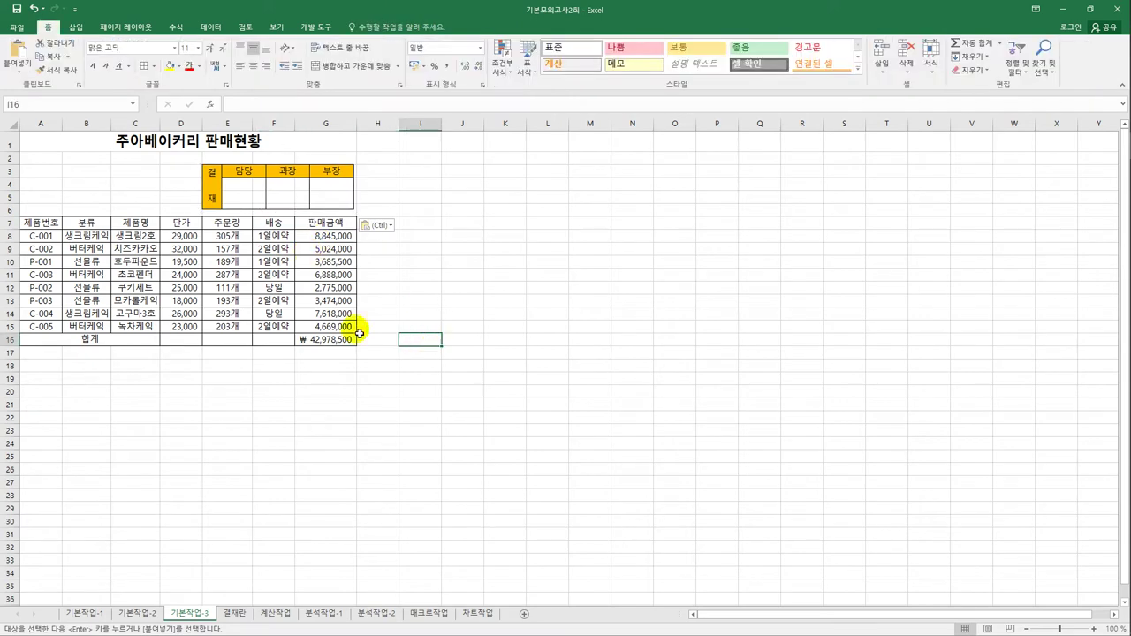
left_click(324, 196)
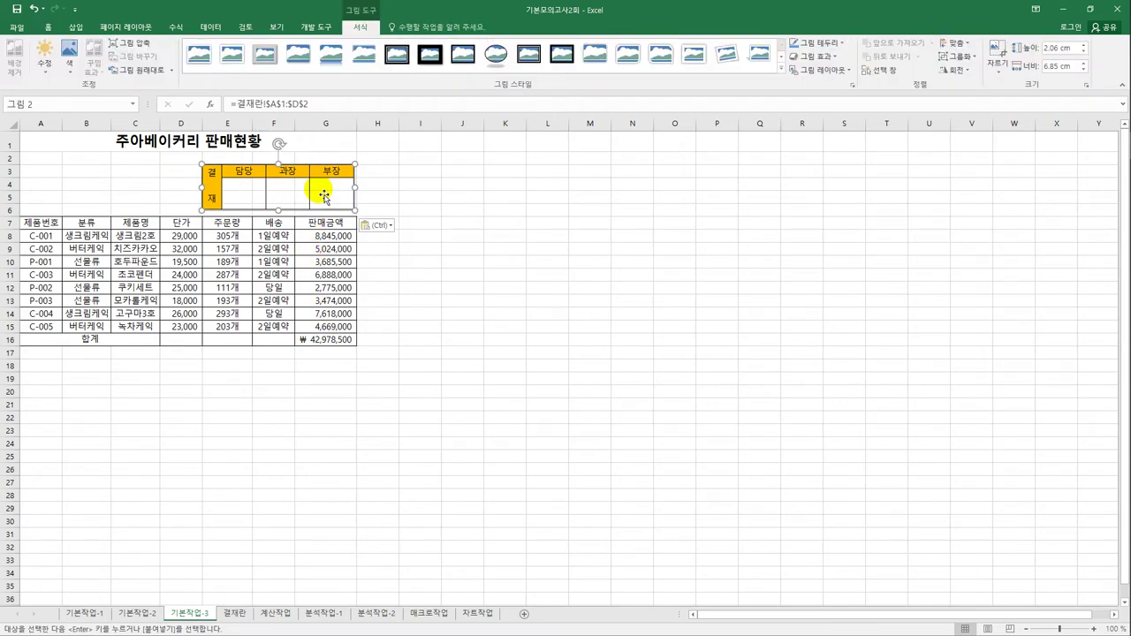
left_click(236, 612)
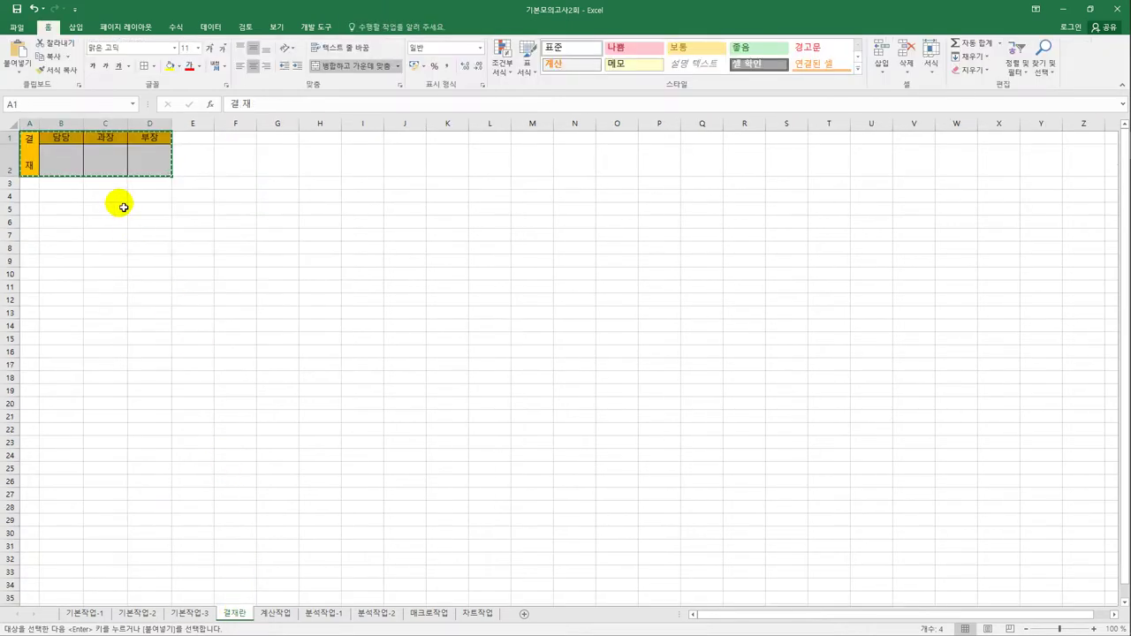
left_click(344, 274)
left_click(58, 144)
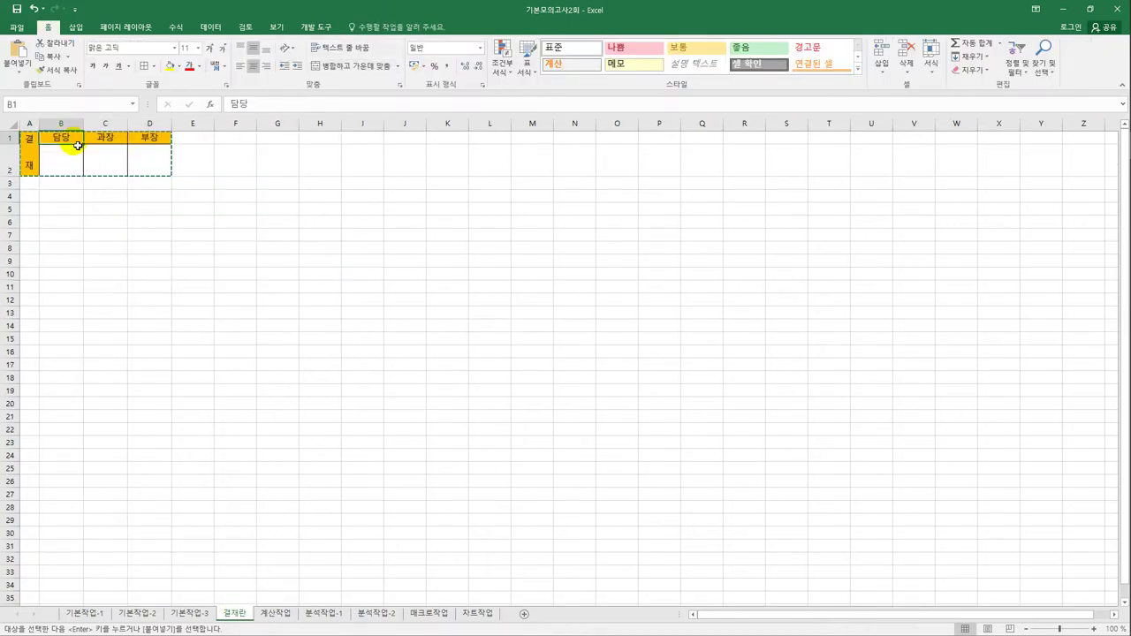
type("대리")
key("Return")
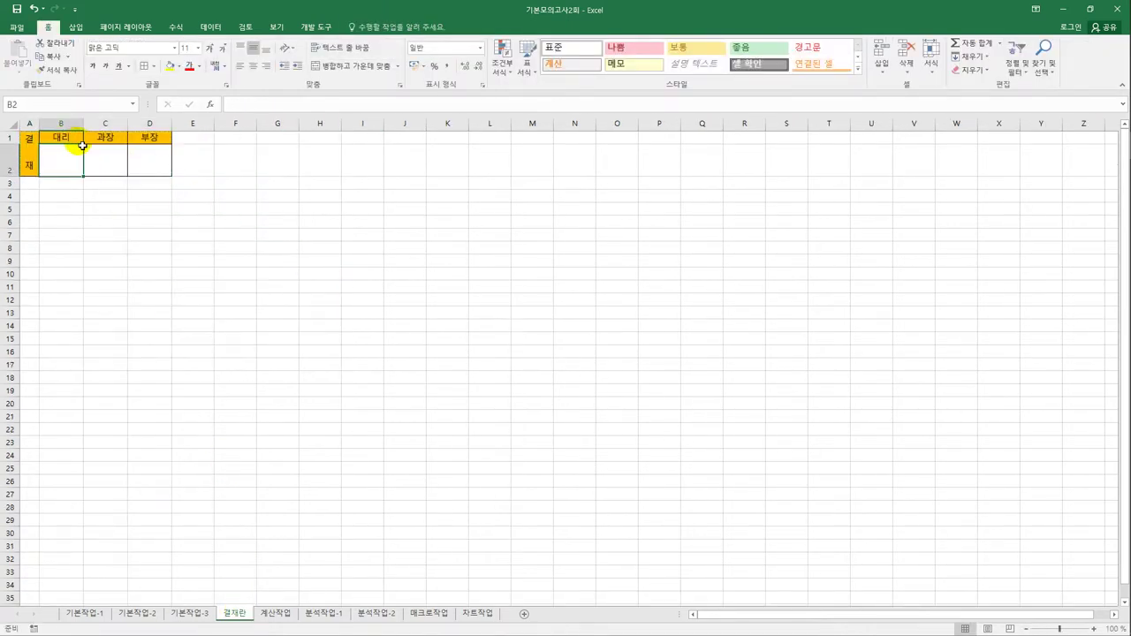
left_click(196, 612)
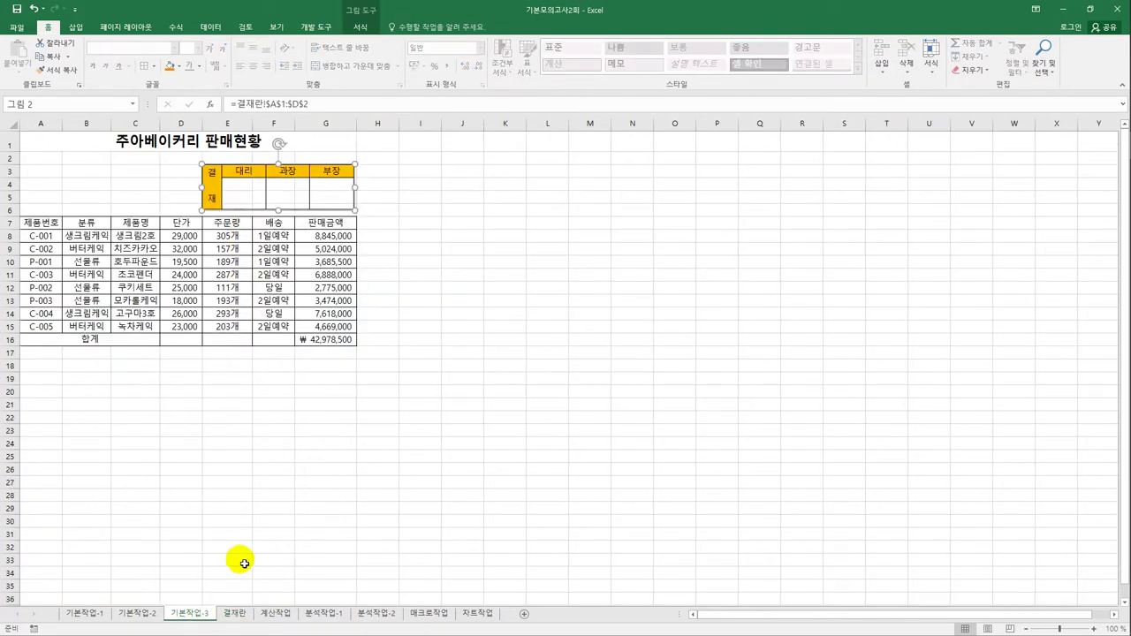
Restore cell B1 on the 결재란 sheet to 담당 and recheck the linked picture on 기본작업-3.
left_click(234, 613)
left_click(56, 140)
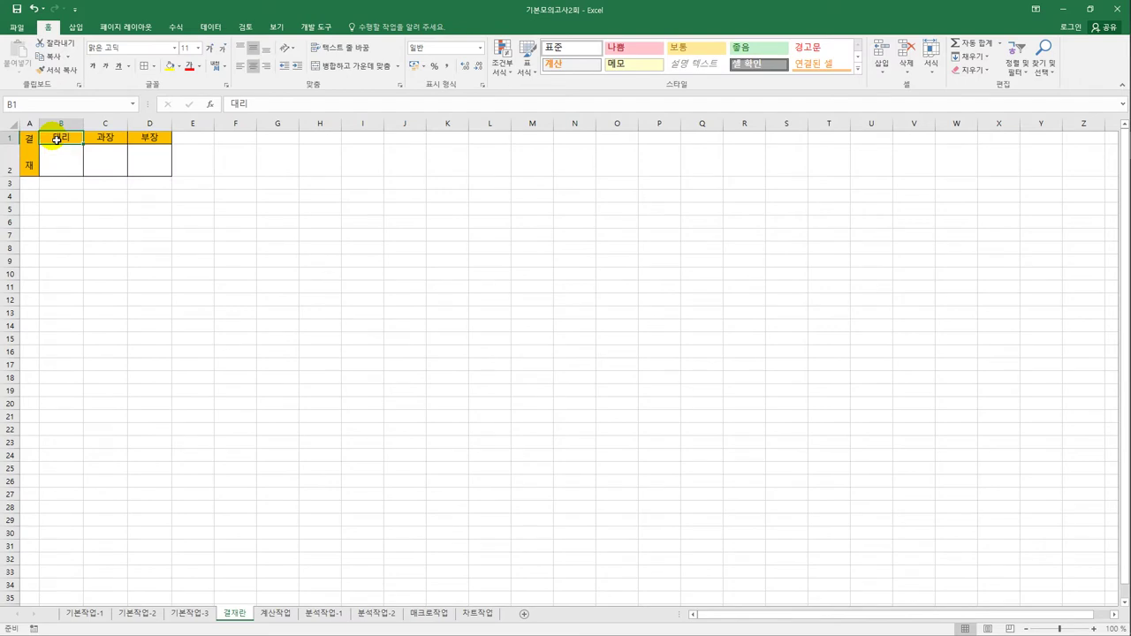
type("담당")
key("Return")
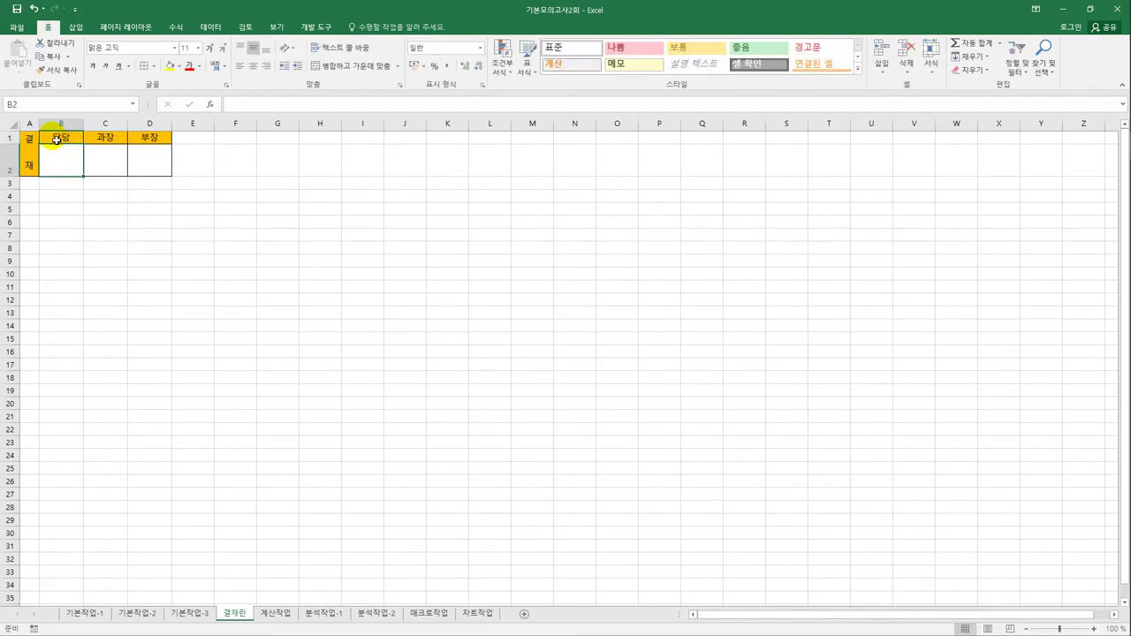
left_click(208, 613)
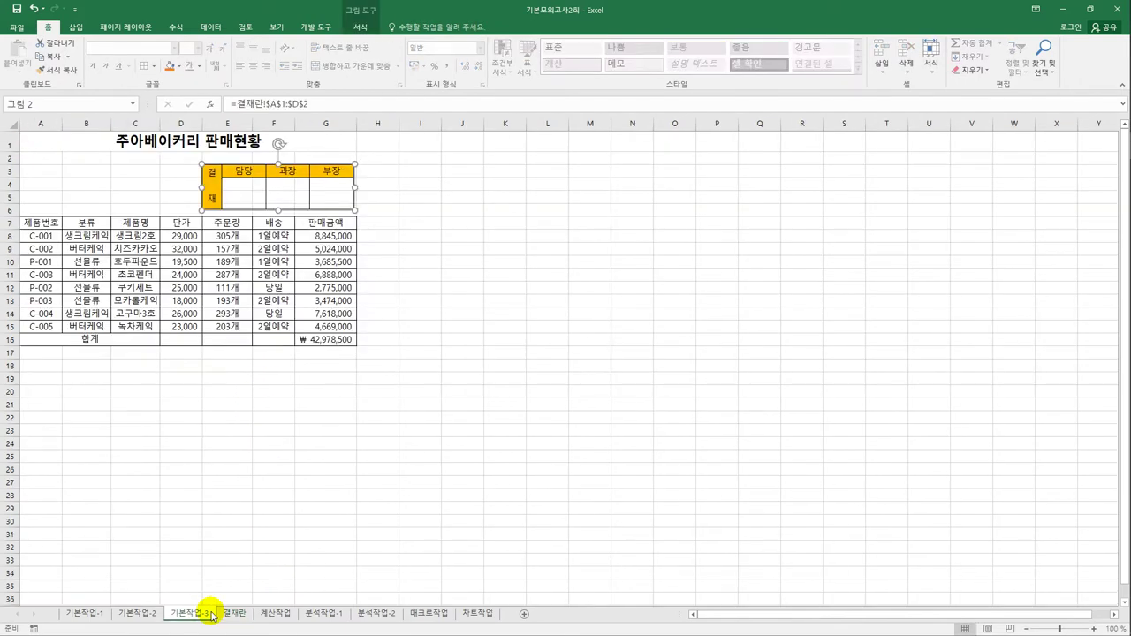
left_click(416, 523)
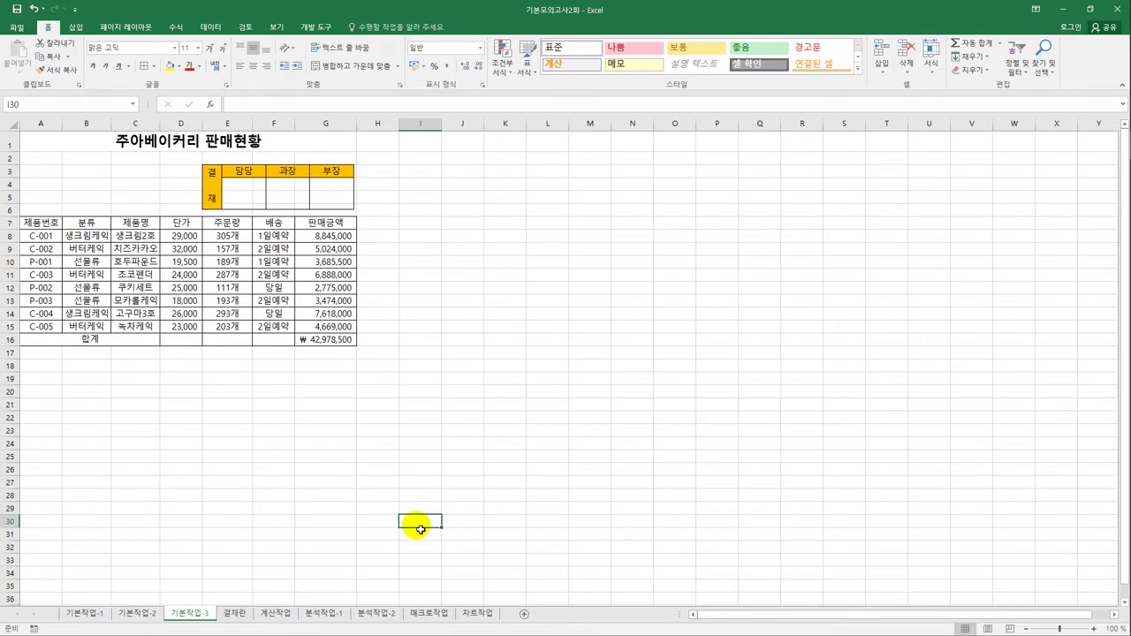
left_click(233, 614)
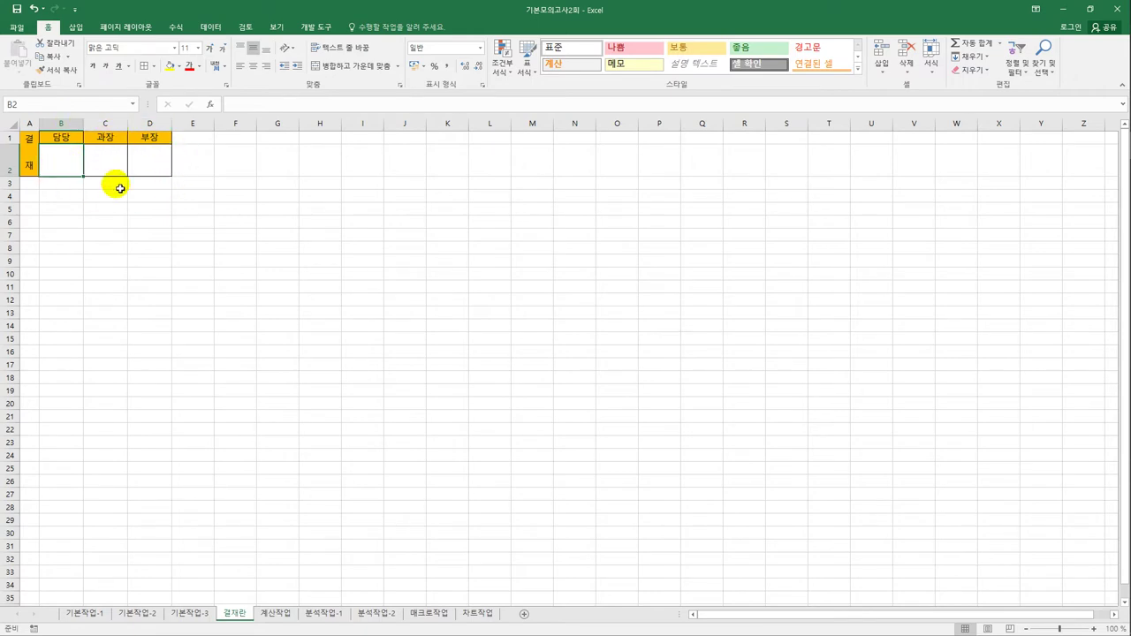
On the 계산작업 sheet, copy the 구분 header B2 and 외국어고 in B5 to A12:A13 as the criteria range.
left_click(270, 614)
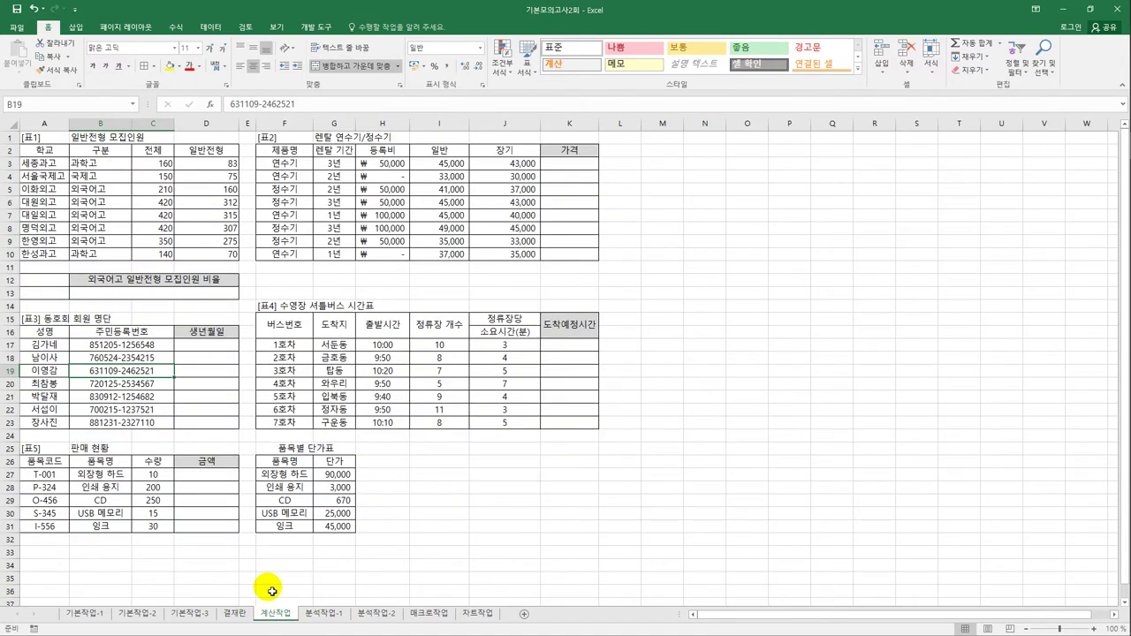
left_click(65, 282)
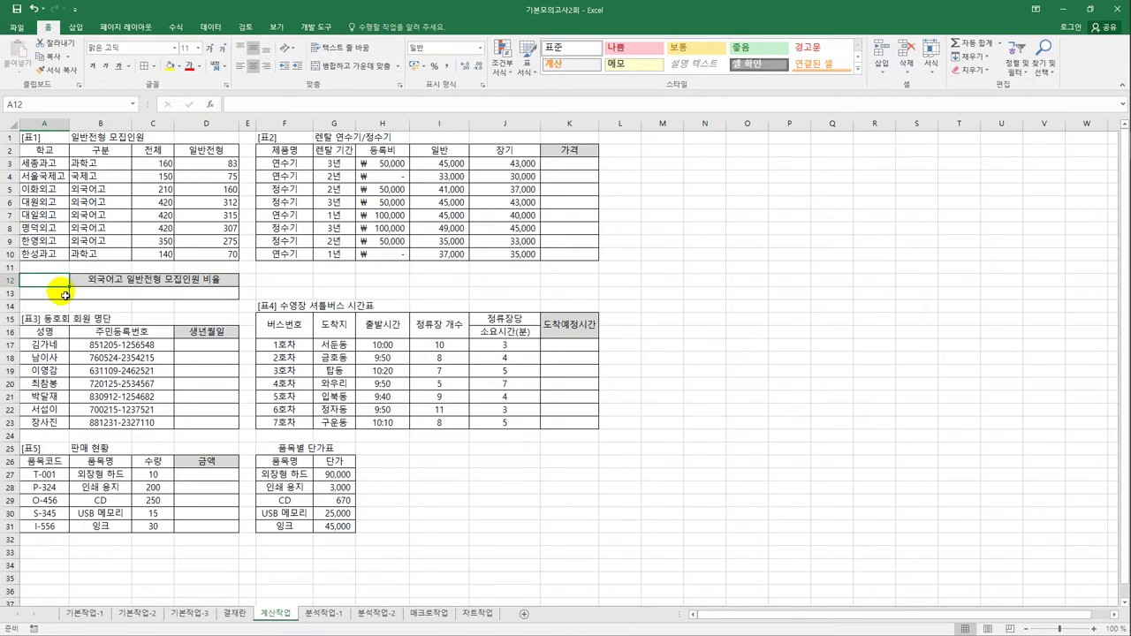
left_click(104, 153)
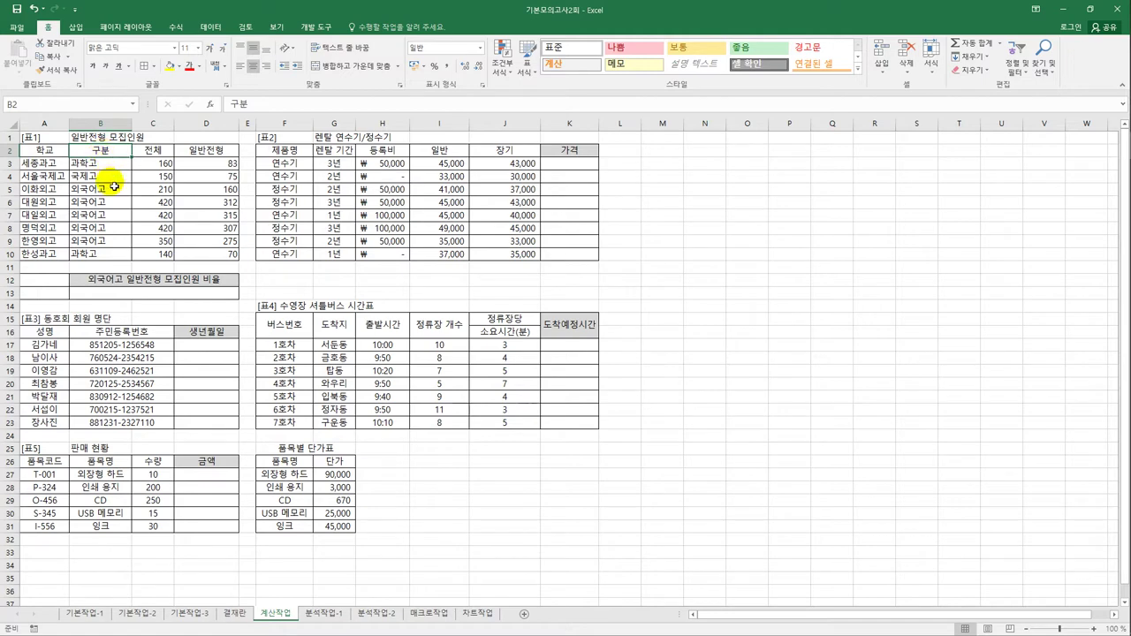
left_click(108, 189, "ctrl")
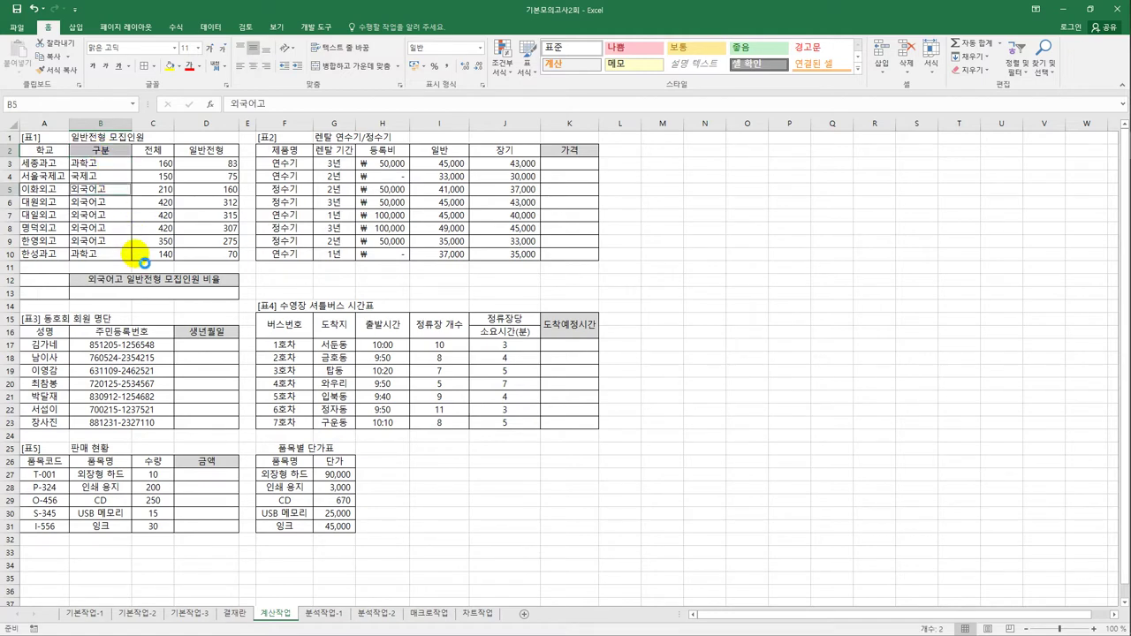
key("ctrl+c")
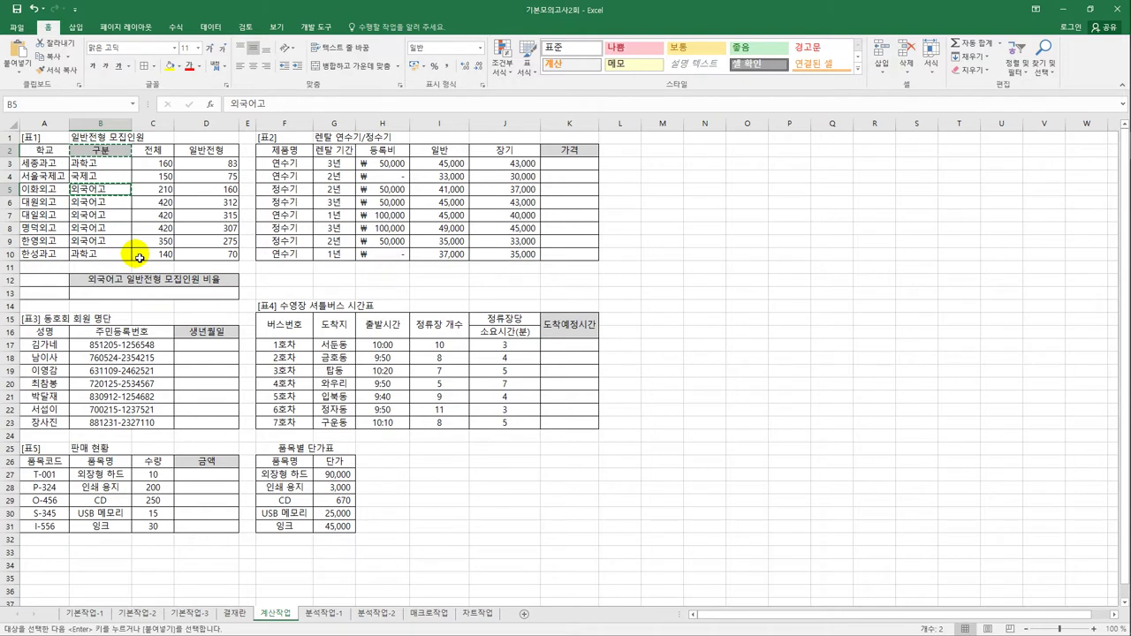
left_click(53, 281)
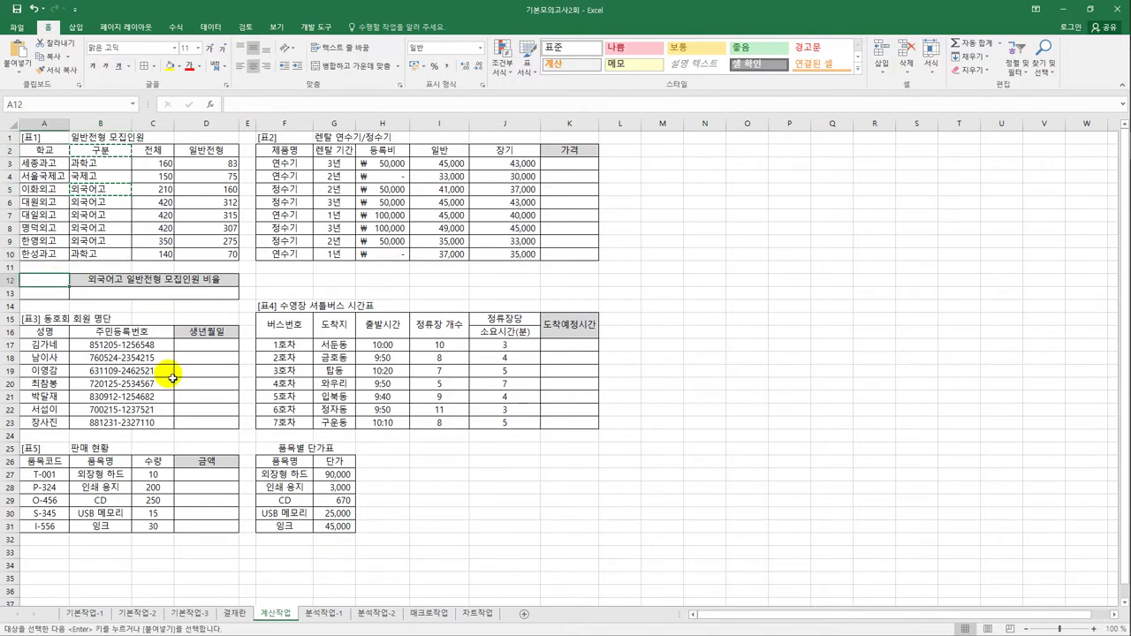
key("ctrl+v")
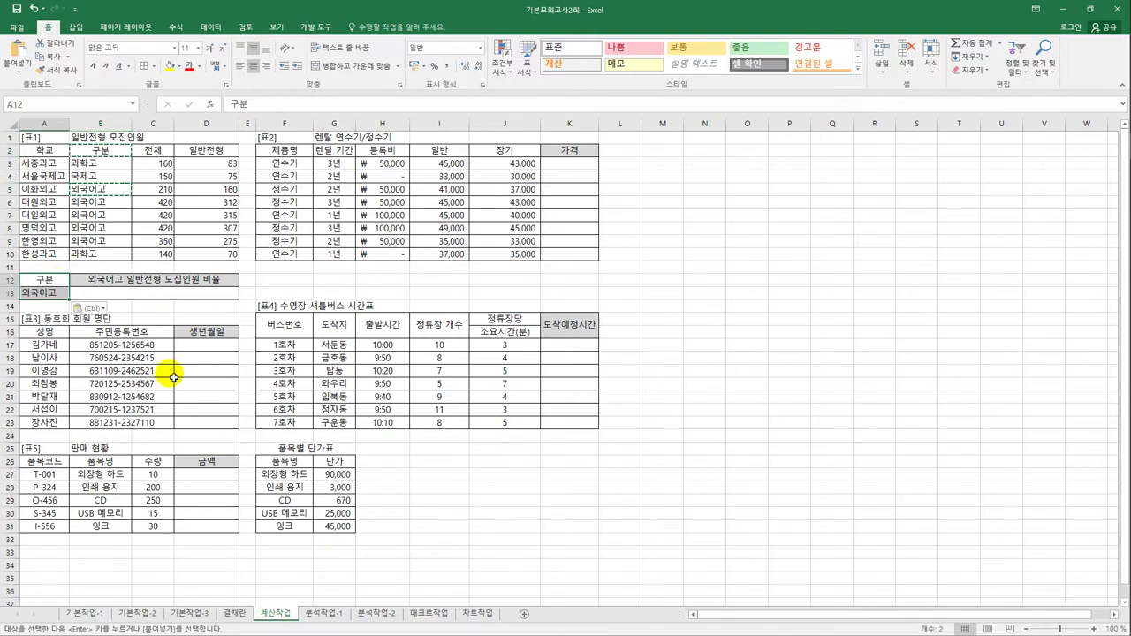
left_click(49, 281)
left_click(125, 152)
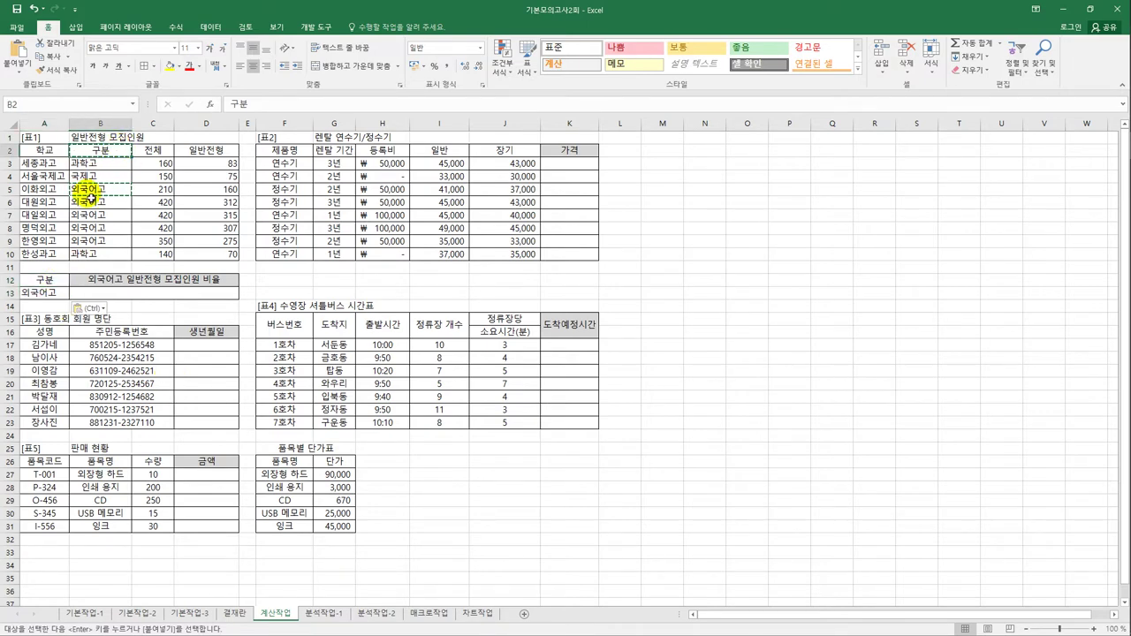
left_click(86, 189)
left_click(49, 293)
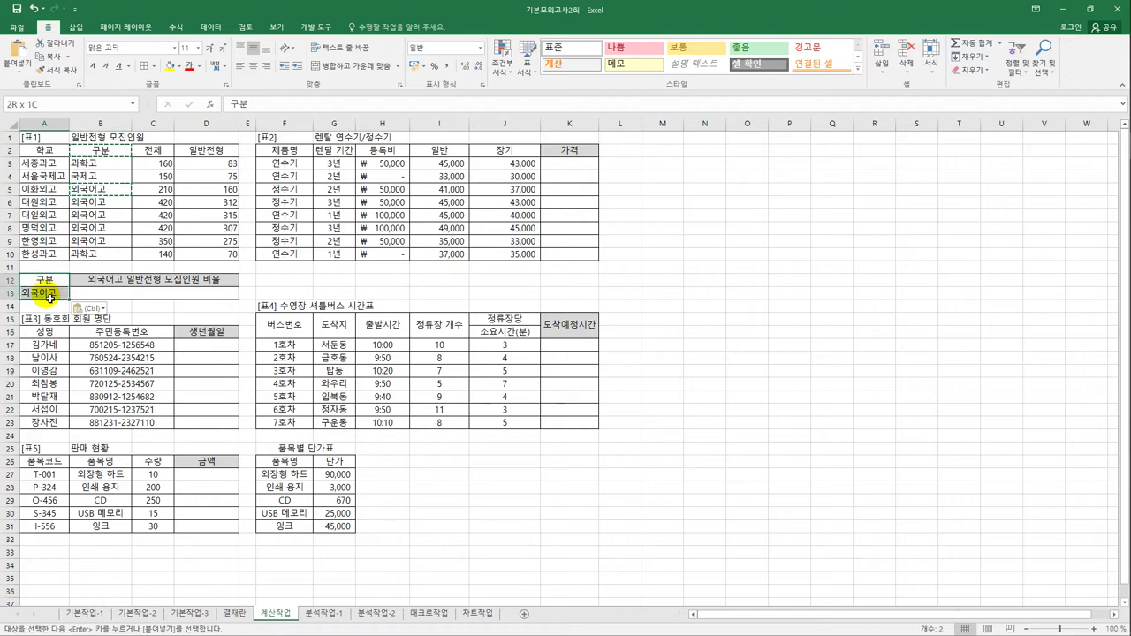
left_click(97, 301)
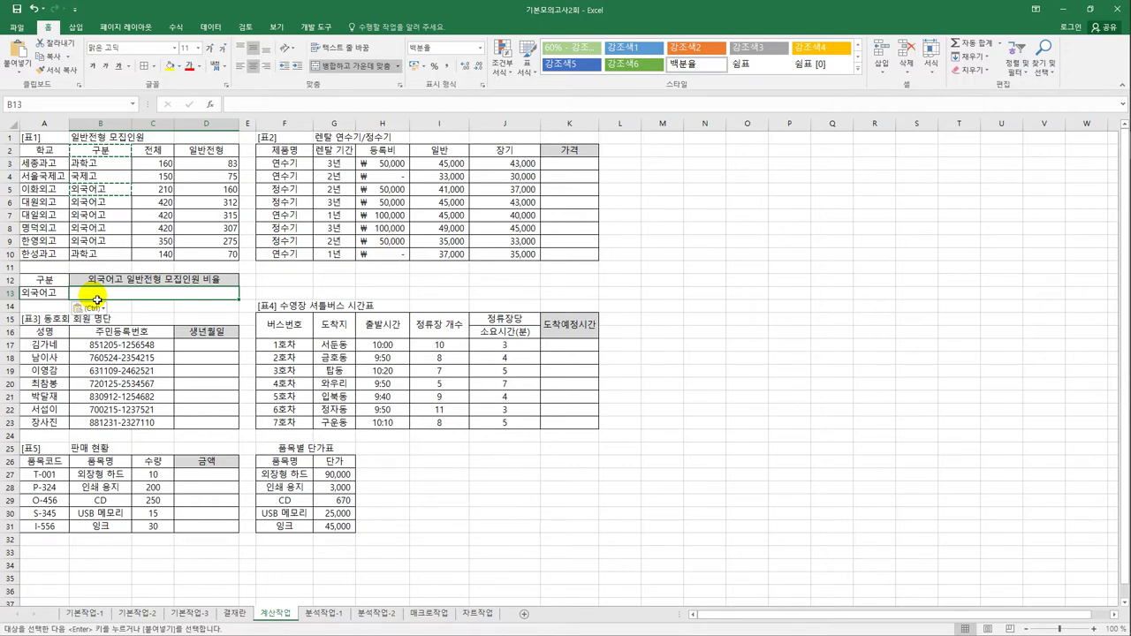
left_click(195, 152)
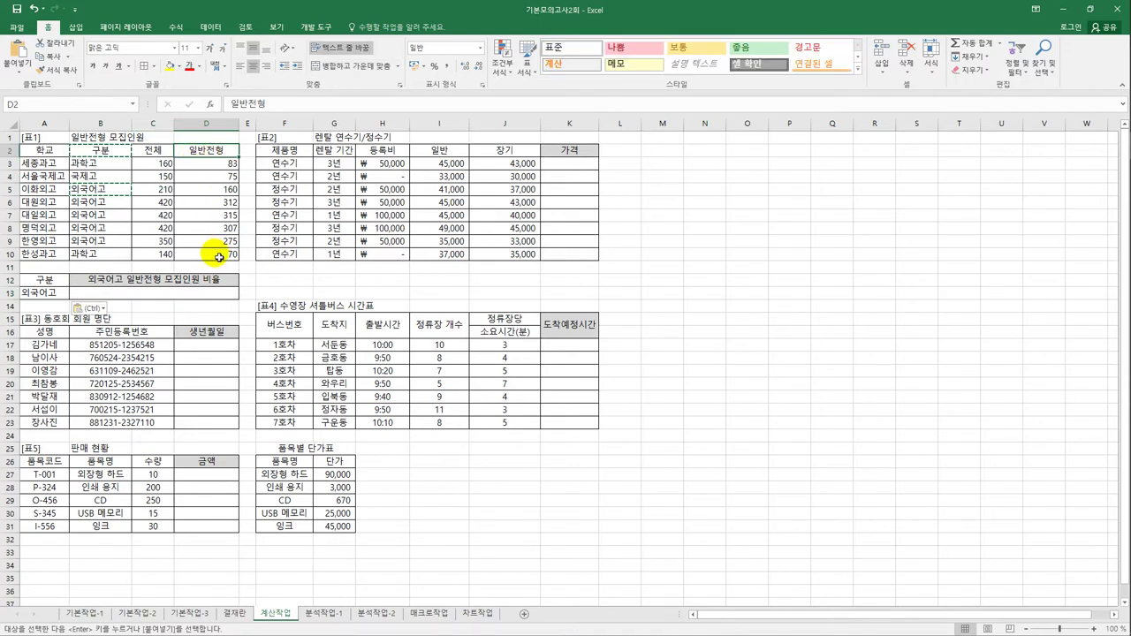
Insert the DSUM function from the database (데이터베이스) category into cell B13.
left_click(187, 292)
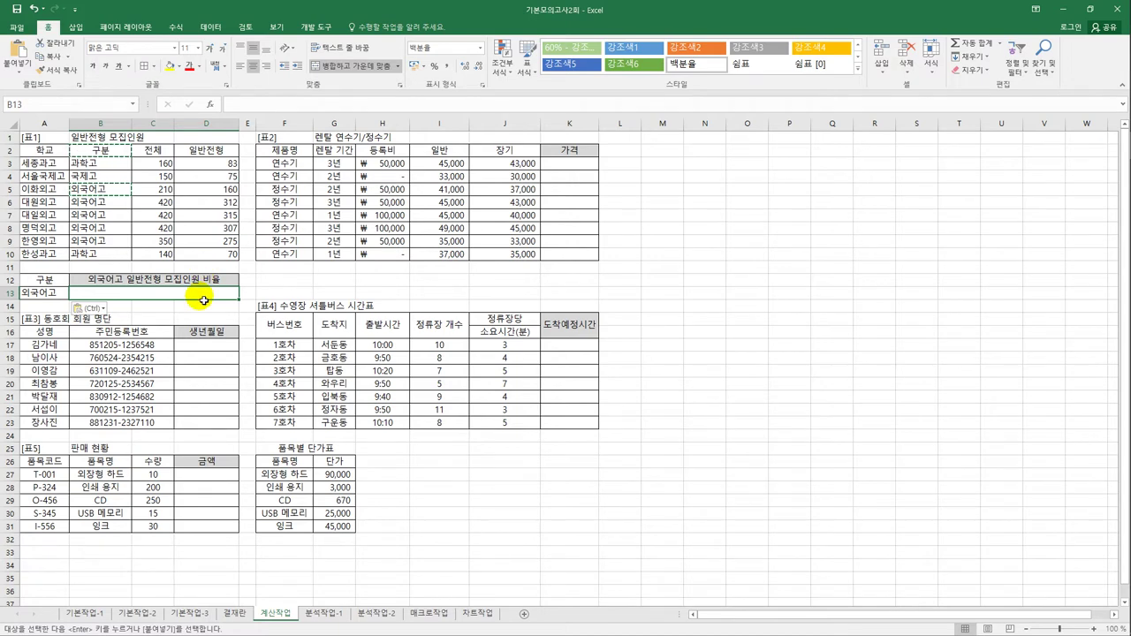
left_click(211, 106)
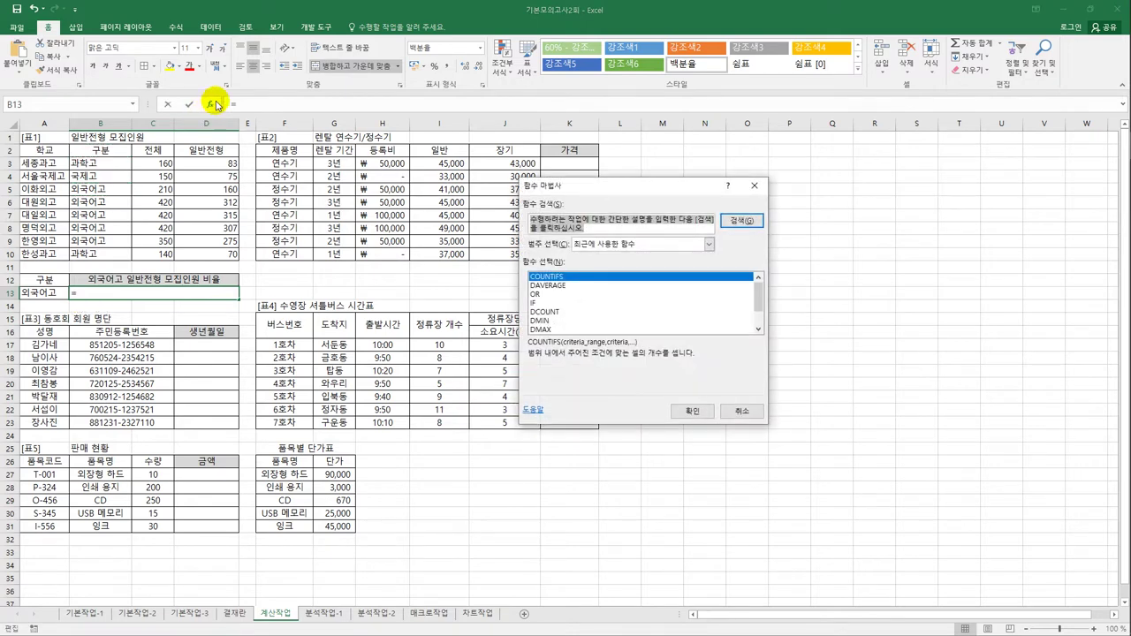
left_click(634, 244)
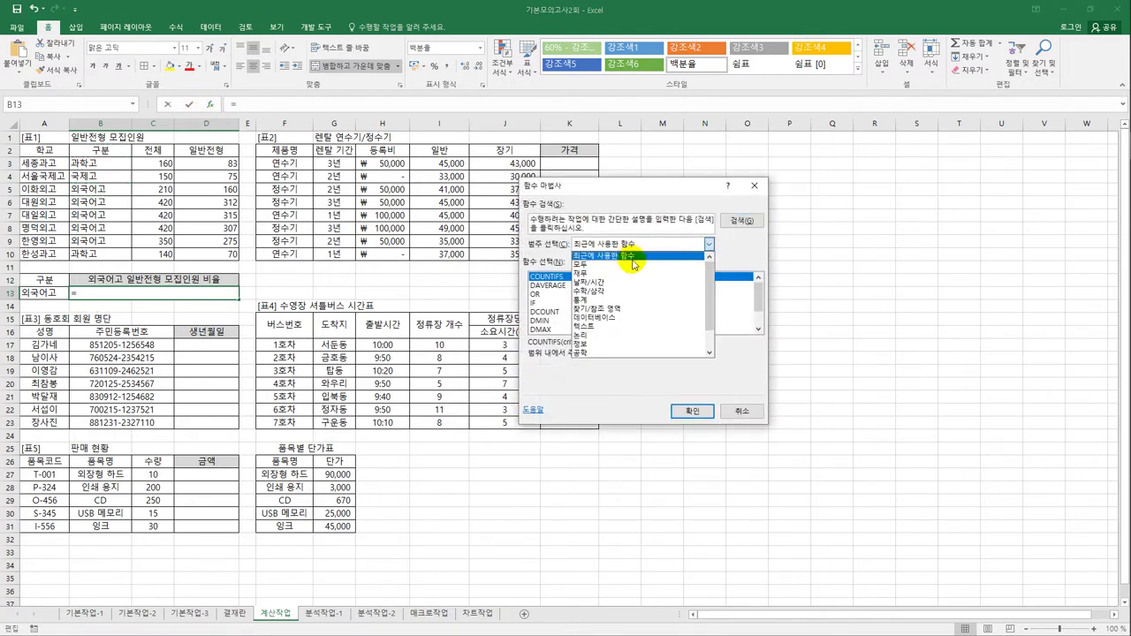
left_click(629, 317)
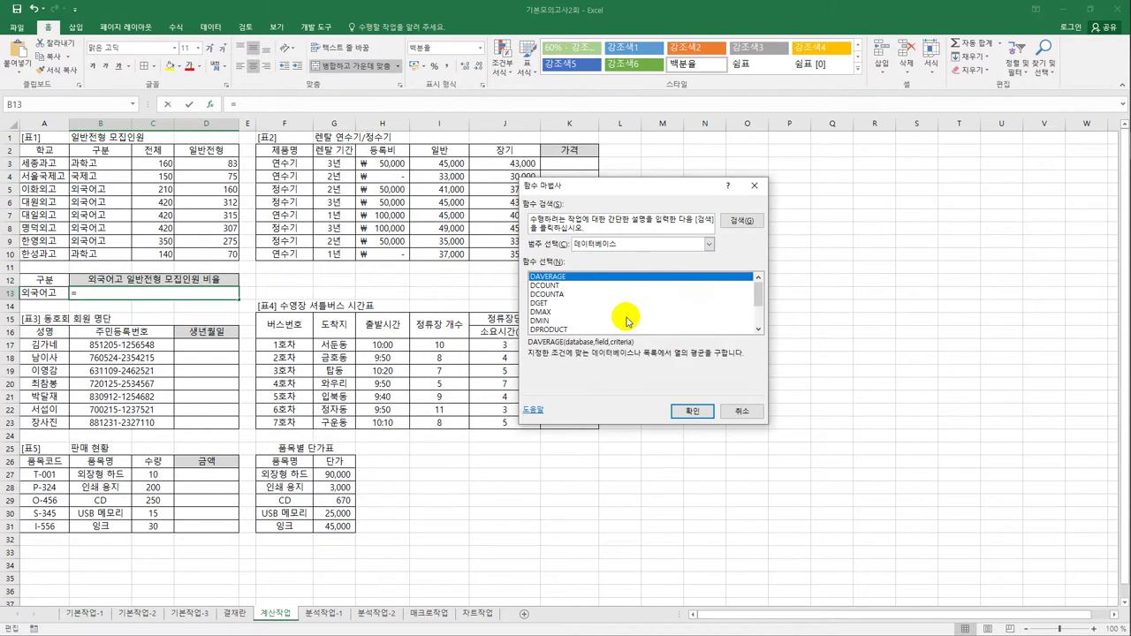
left_click_drag(757, 291, 757, 311)
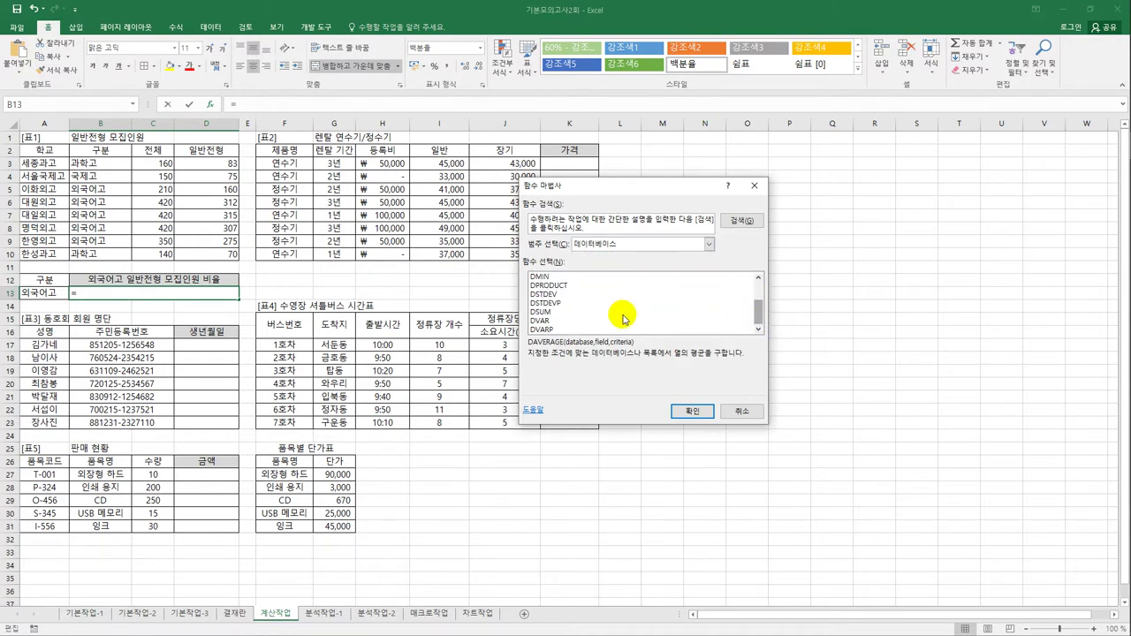
left_click(624, 313)
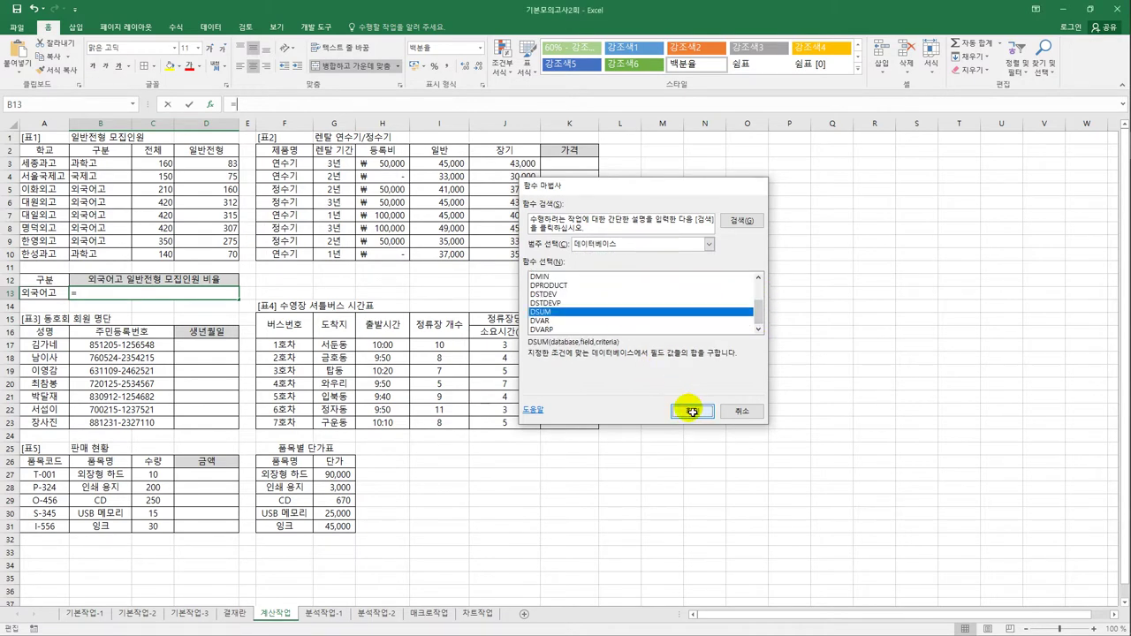
left_click(691, 410)
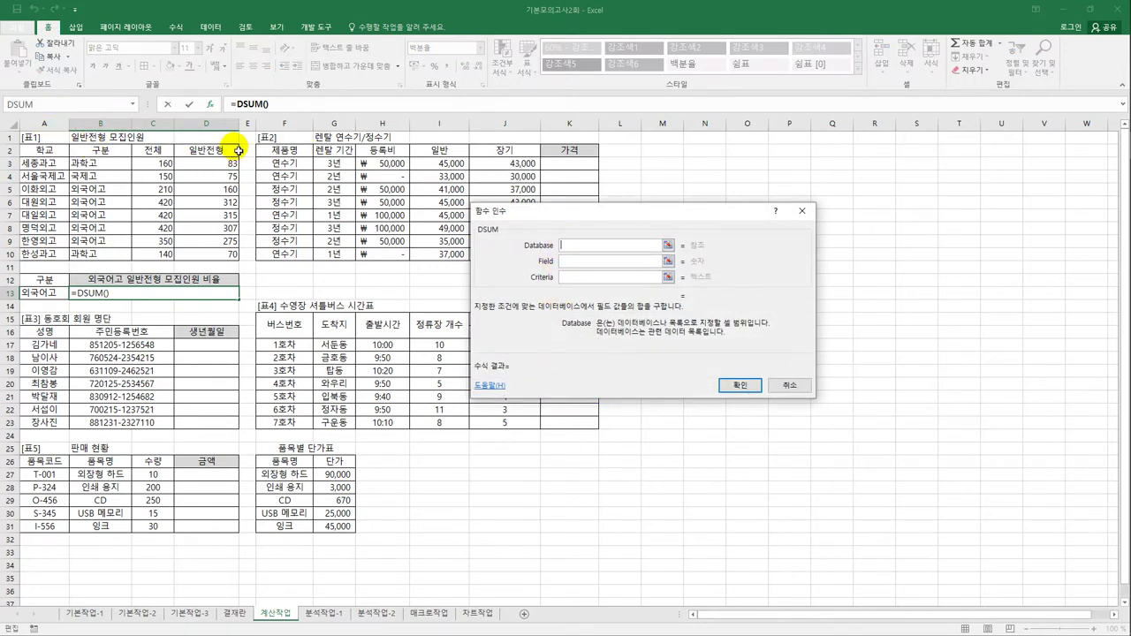
Set the DSUM arguments to Database A2:D10, Field D2 and Criteria A12:A13, and confirm the function.
left_click(55, 155)
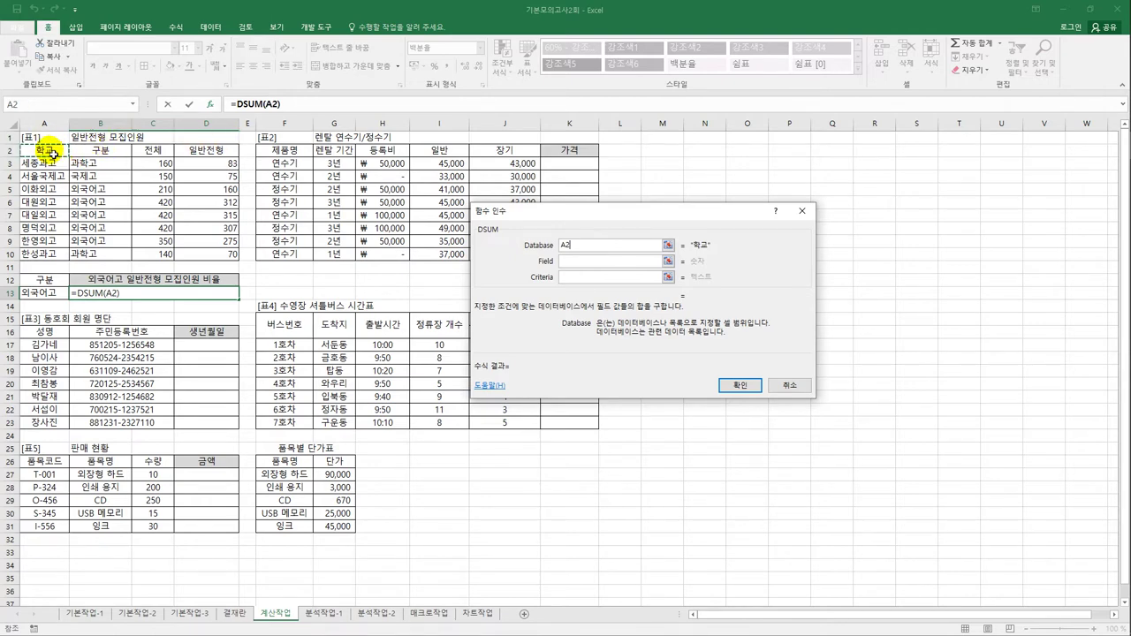
left_click_drag(53, 154, 232, 260)
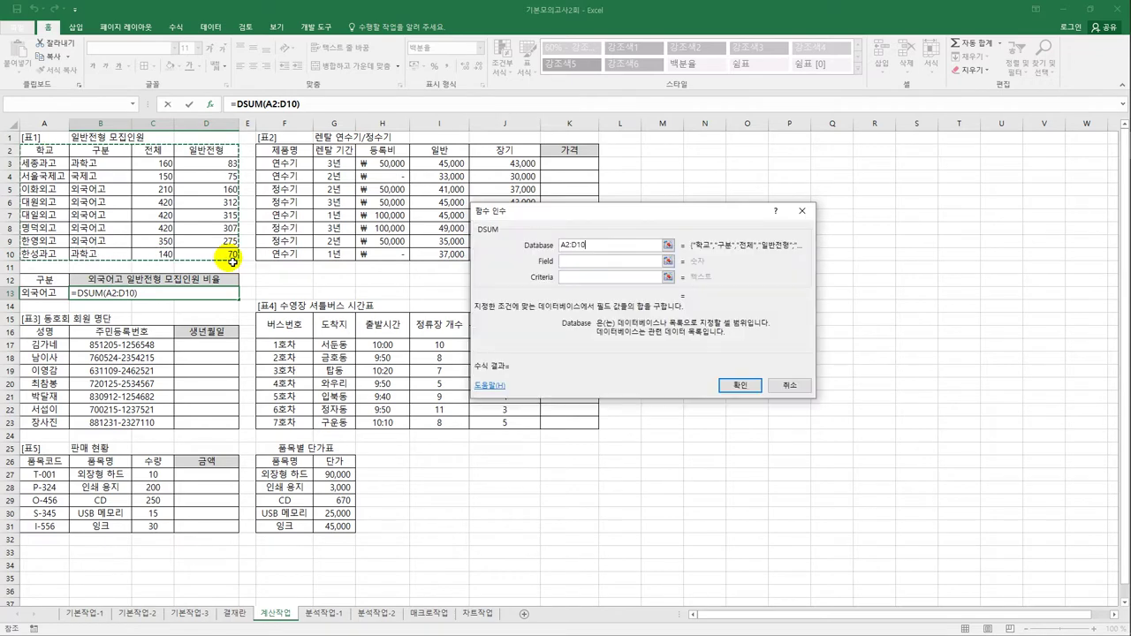
left_click(576, 262)
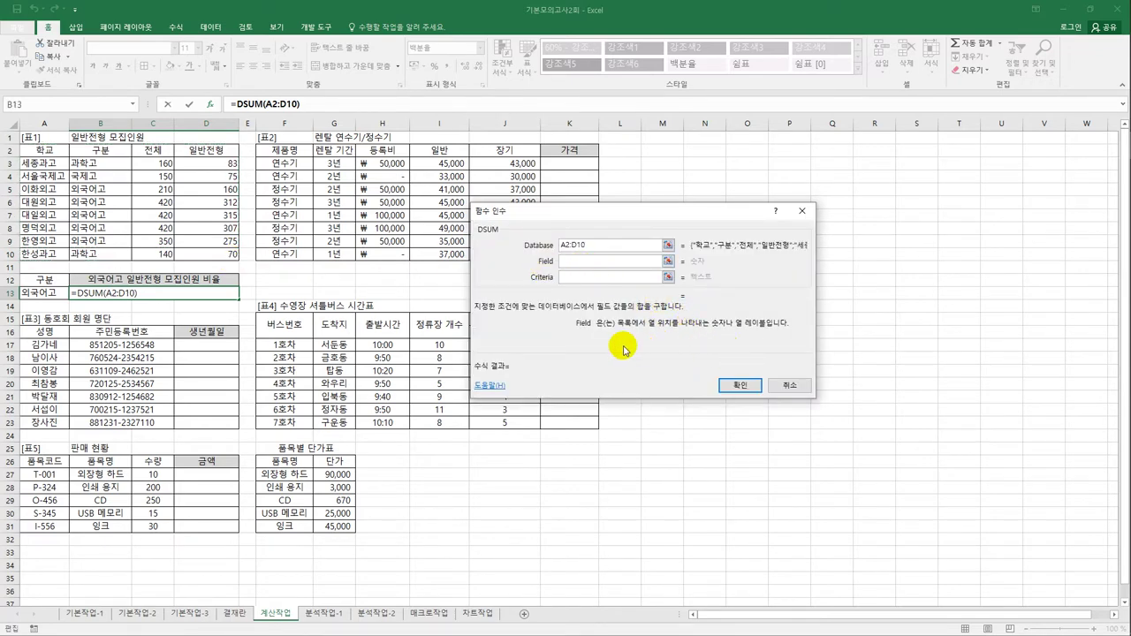
left_click(224, 154)
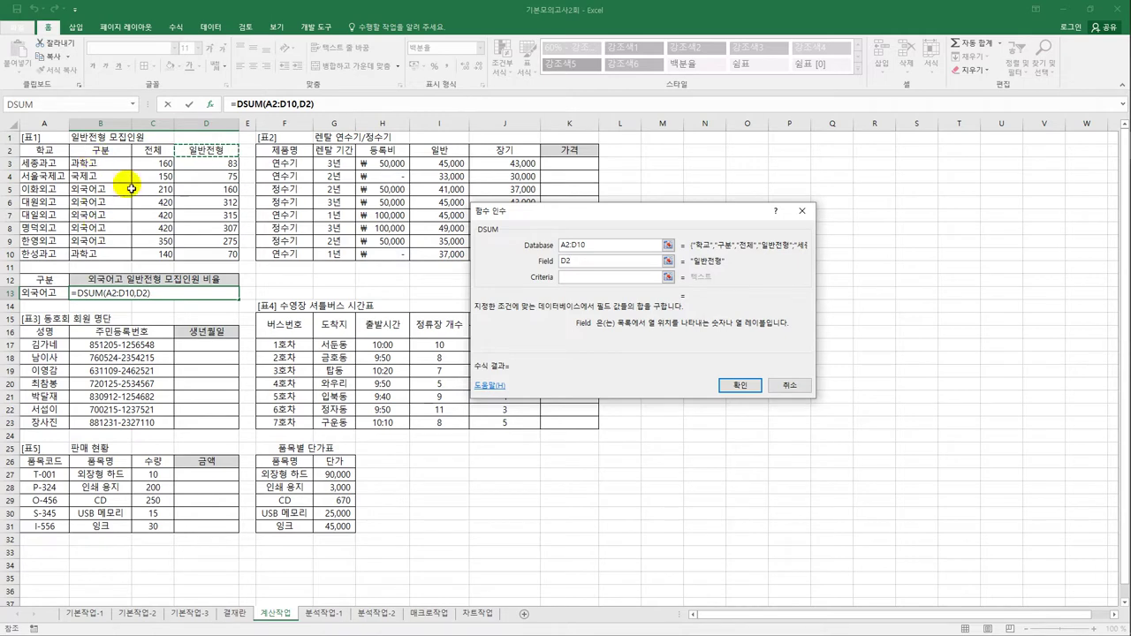
left_click(601, 279)
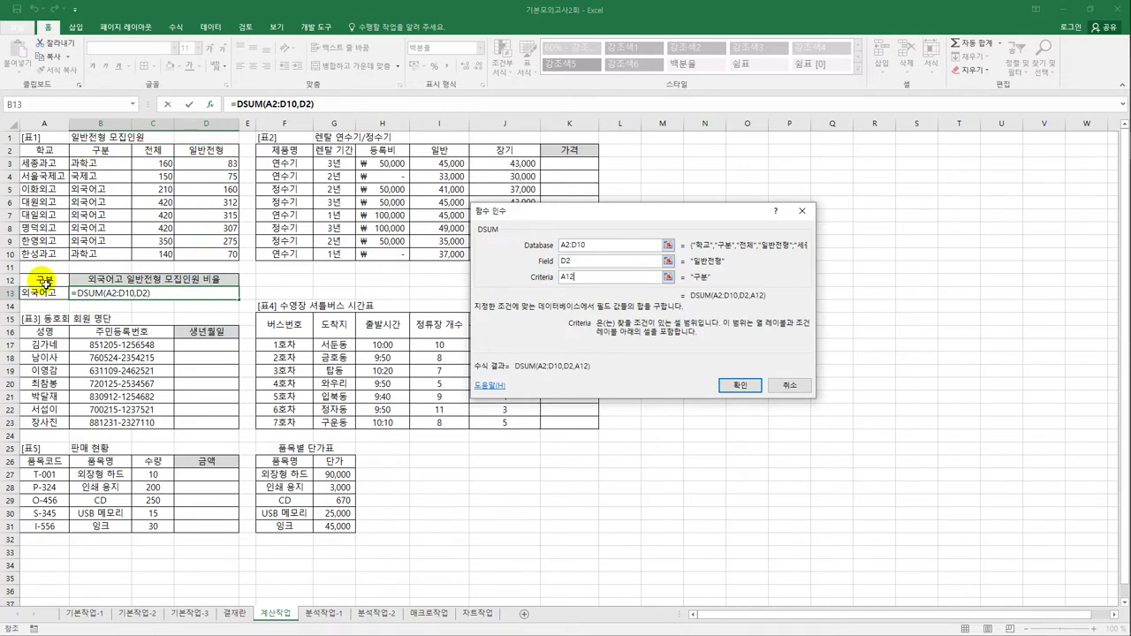
left_click_drag(44, 279, 44, 298)
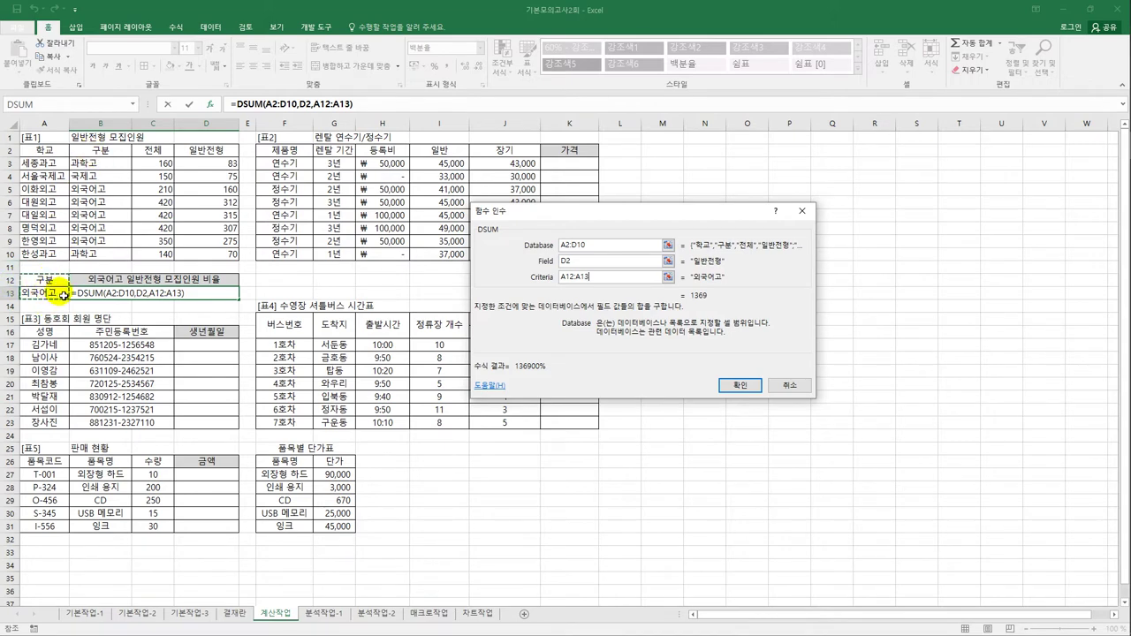
left_click(738, 385)
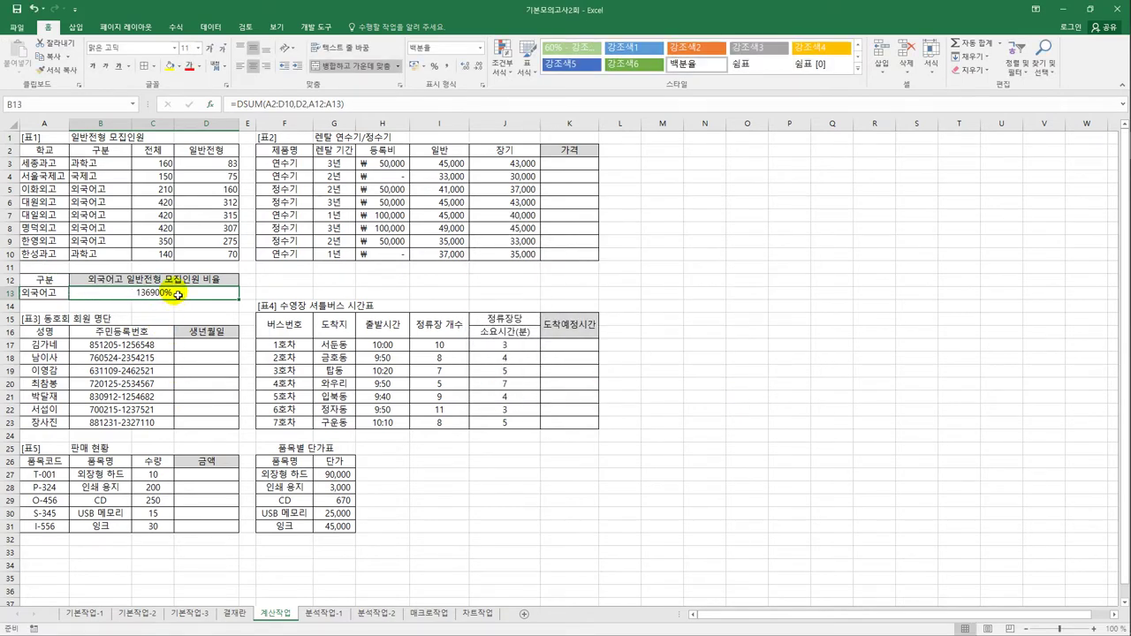
Extend the B13 formula to =DSUM(A2:D10,D2,A12:A13)/SUM(D3:D10) and check it against the 외국어고 values in D5:D9.
left_click(366, 106)
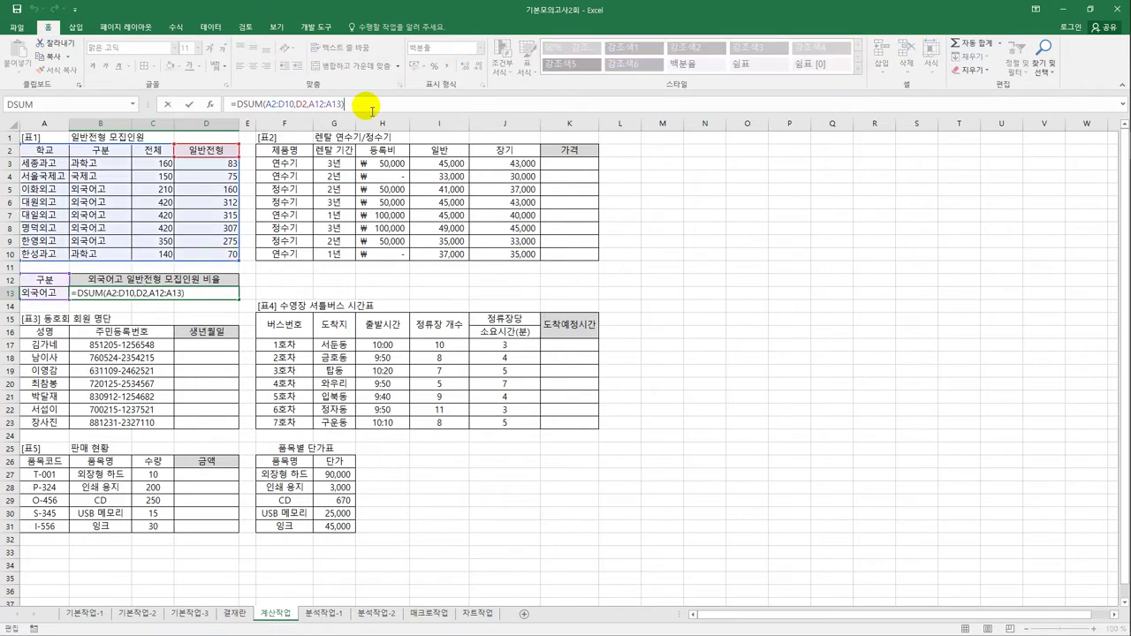
type("/")
key("BackSpace")
type("sum")
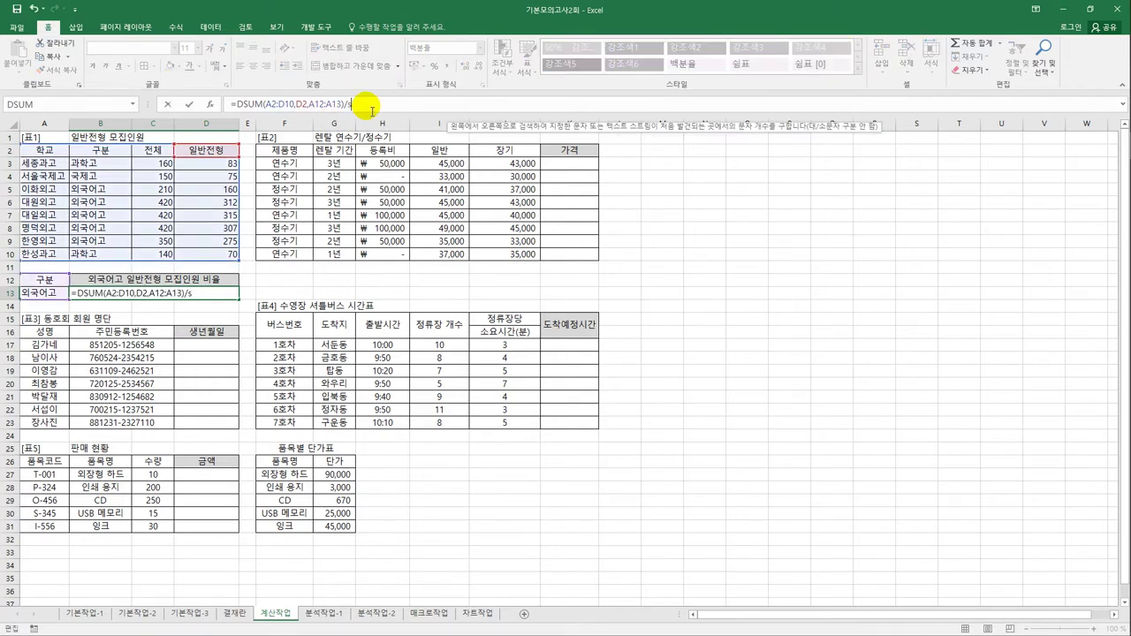
type("(")
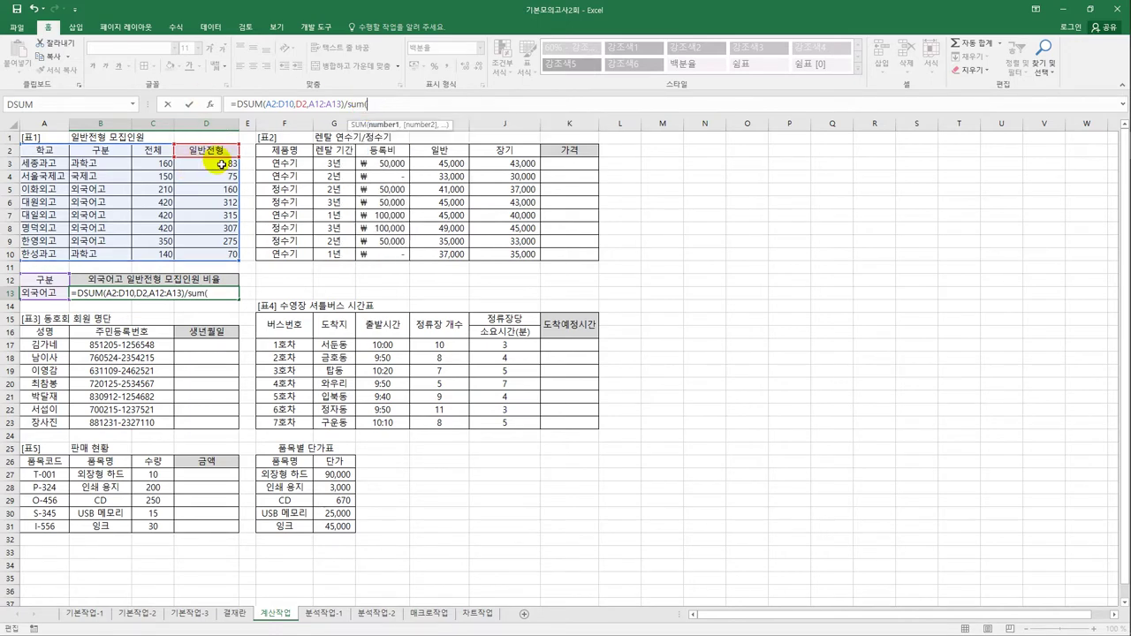
left_click_drag(221, 165, 223, 255)
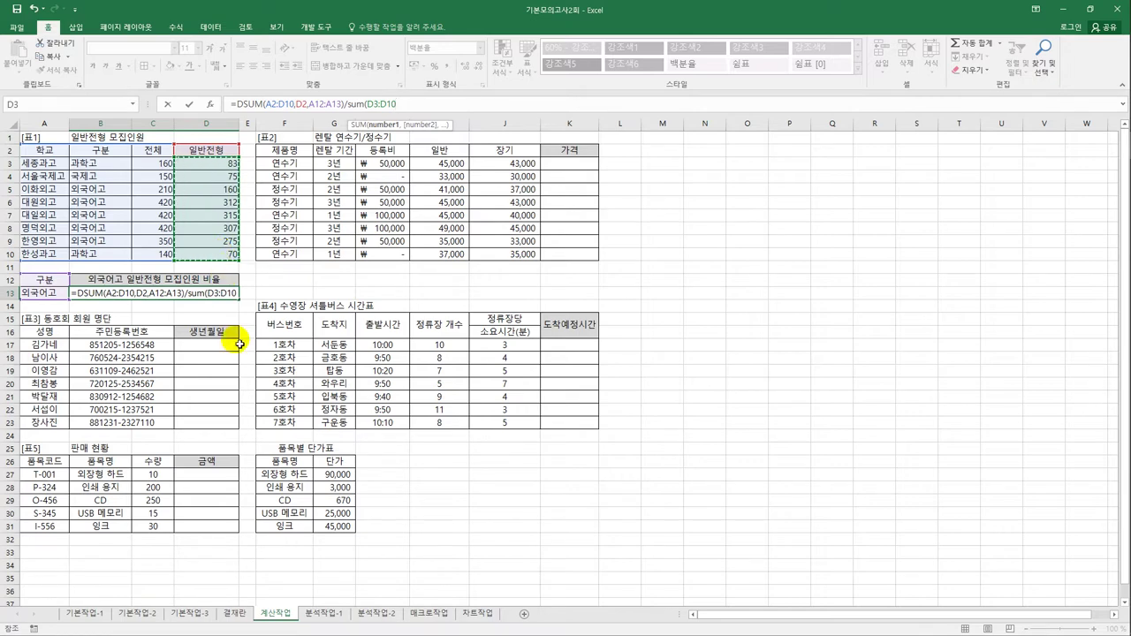
key("ctrl+Return")
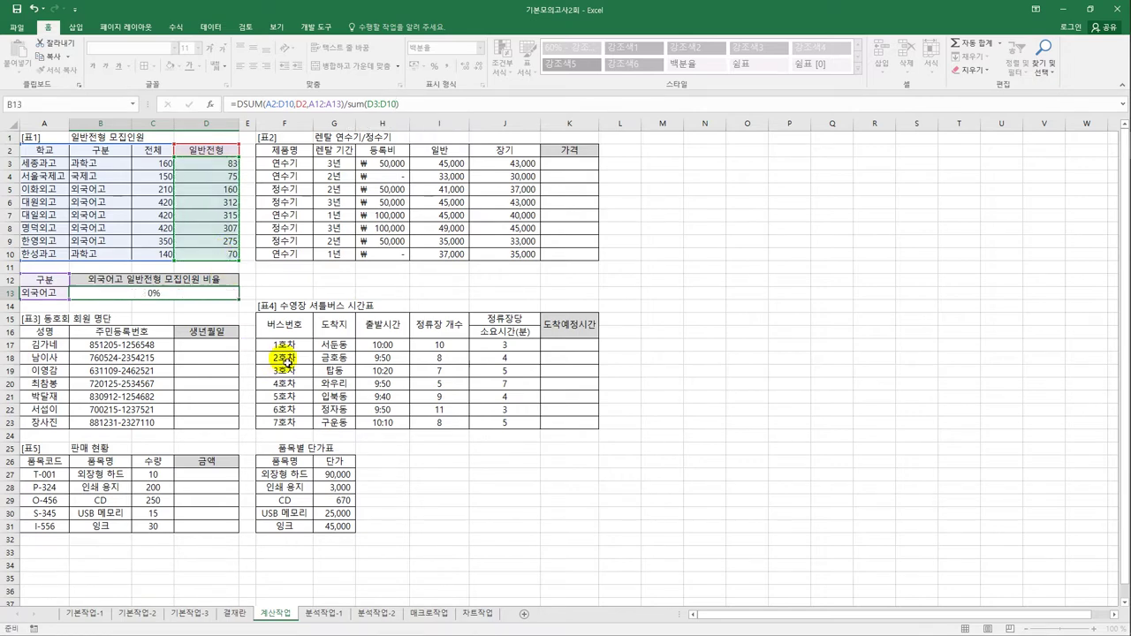
key("Return")
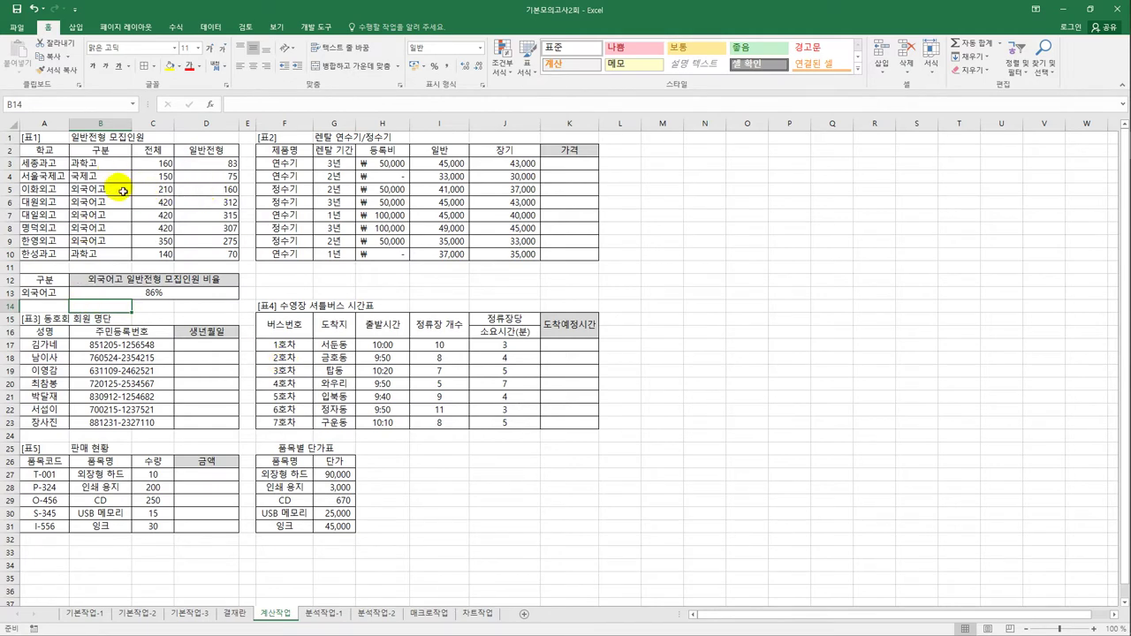
left_click_drag(210, 190, 212, 241)
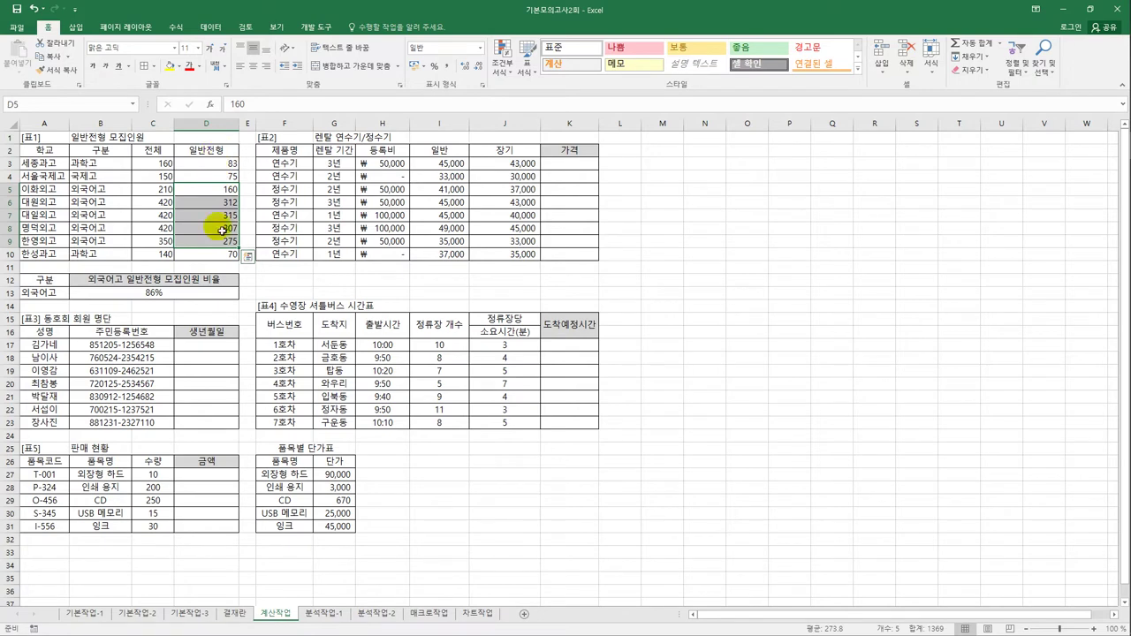
left_click(223, 293)
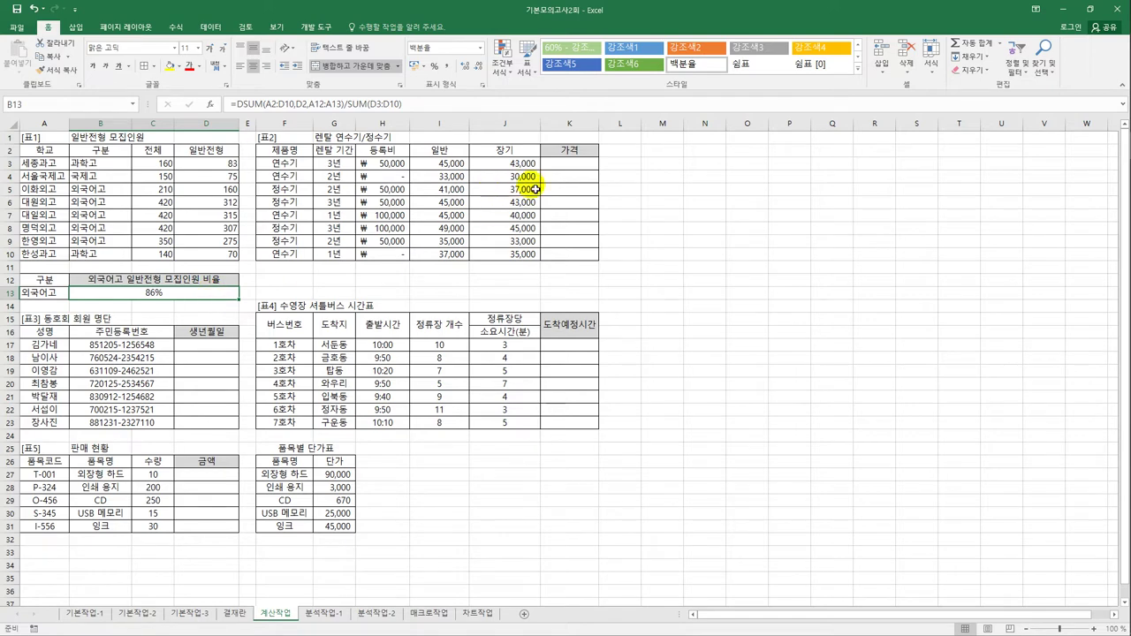
Examine the rental period, 일반 price and 장기 price cells in the first data row of 표2.
left_click(564, 166)
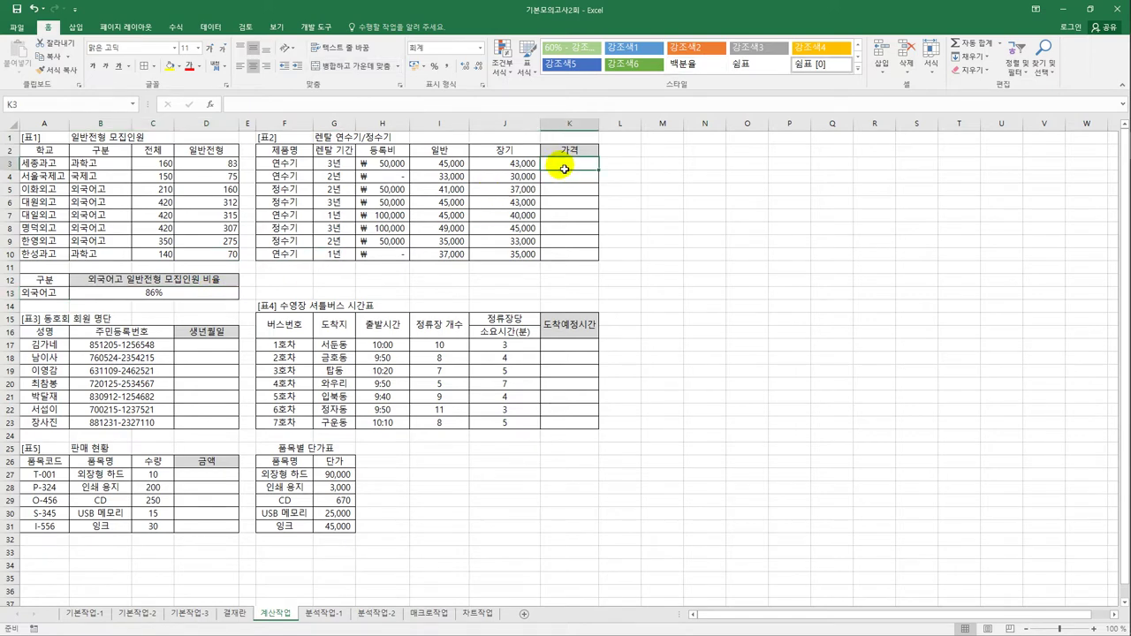
left_click(519, 164)
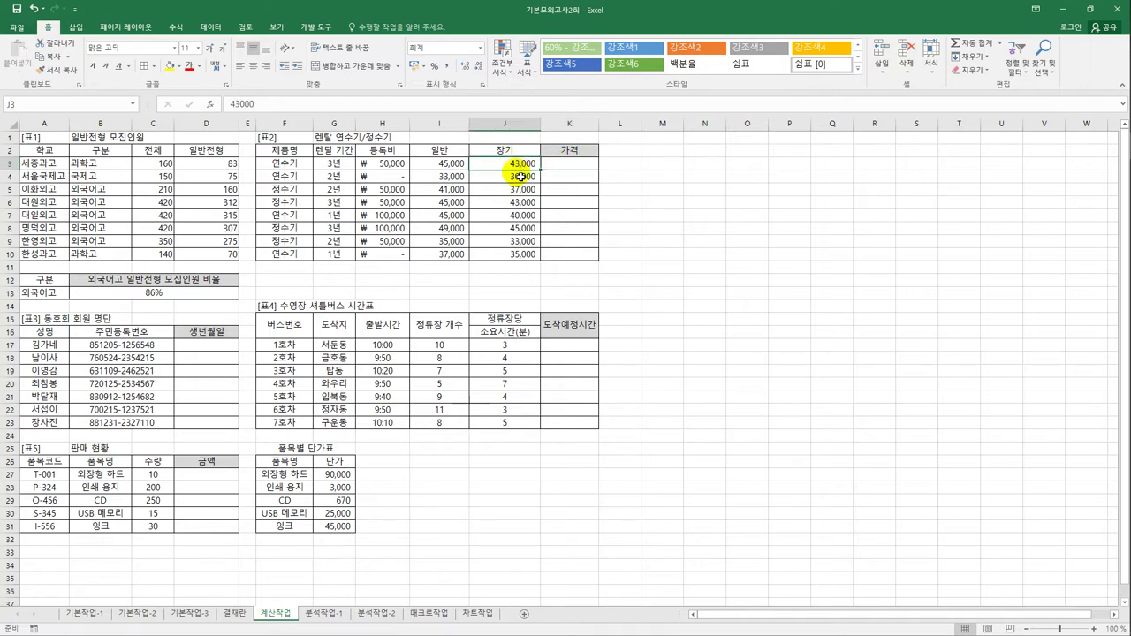
left_click(331, 165)
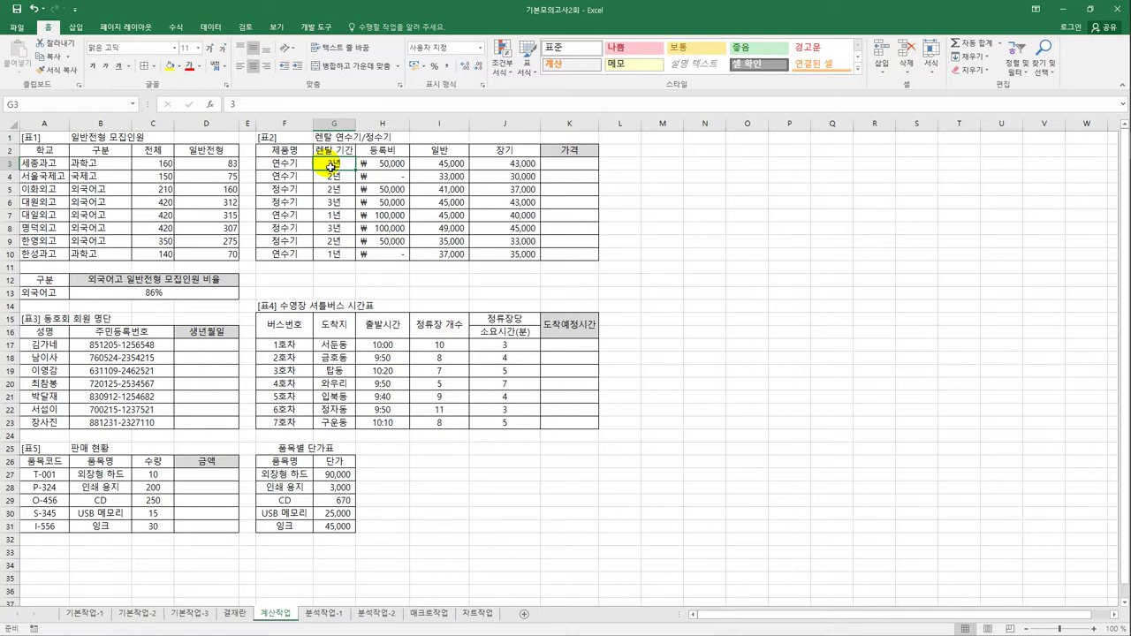
left_click(430, 166)
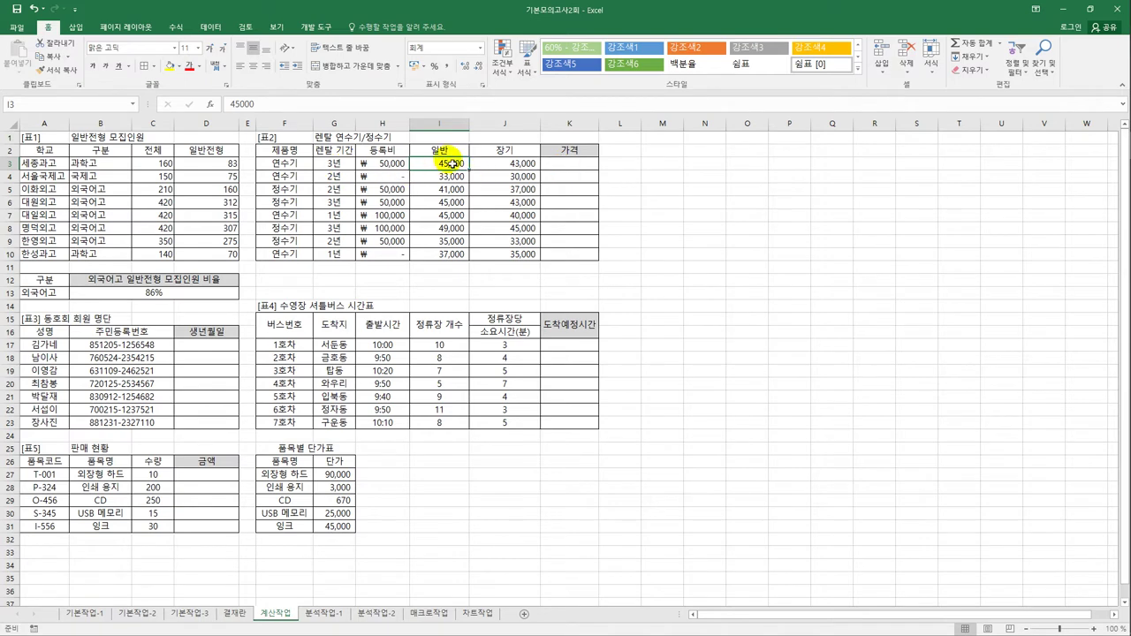
left_click(502, 163)
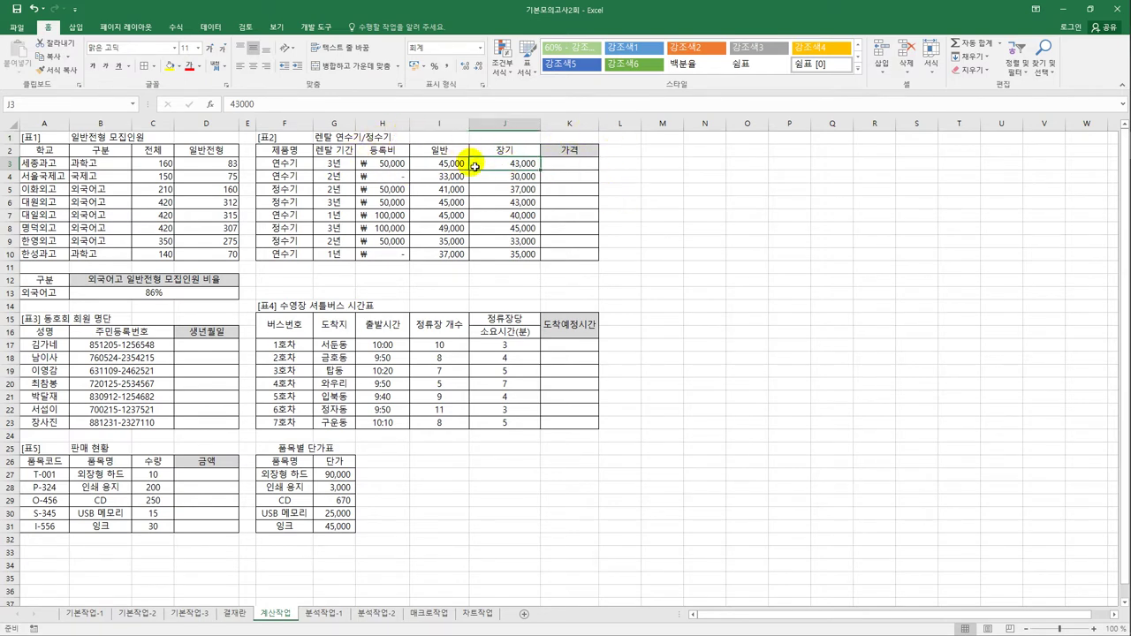
left_click(587, 163)
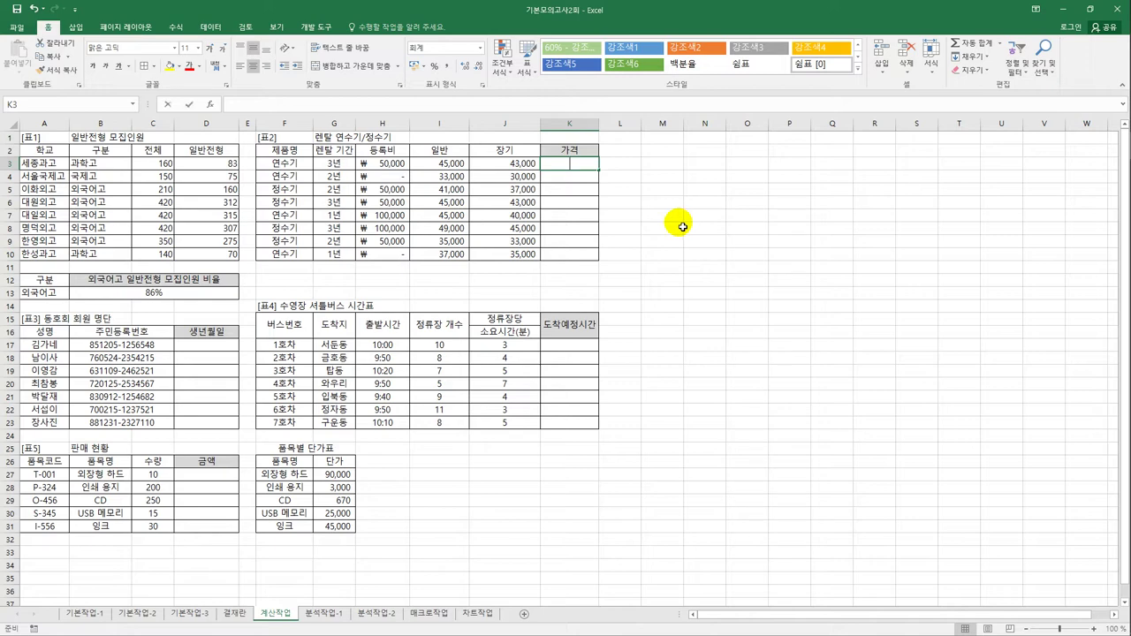
type("=if")
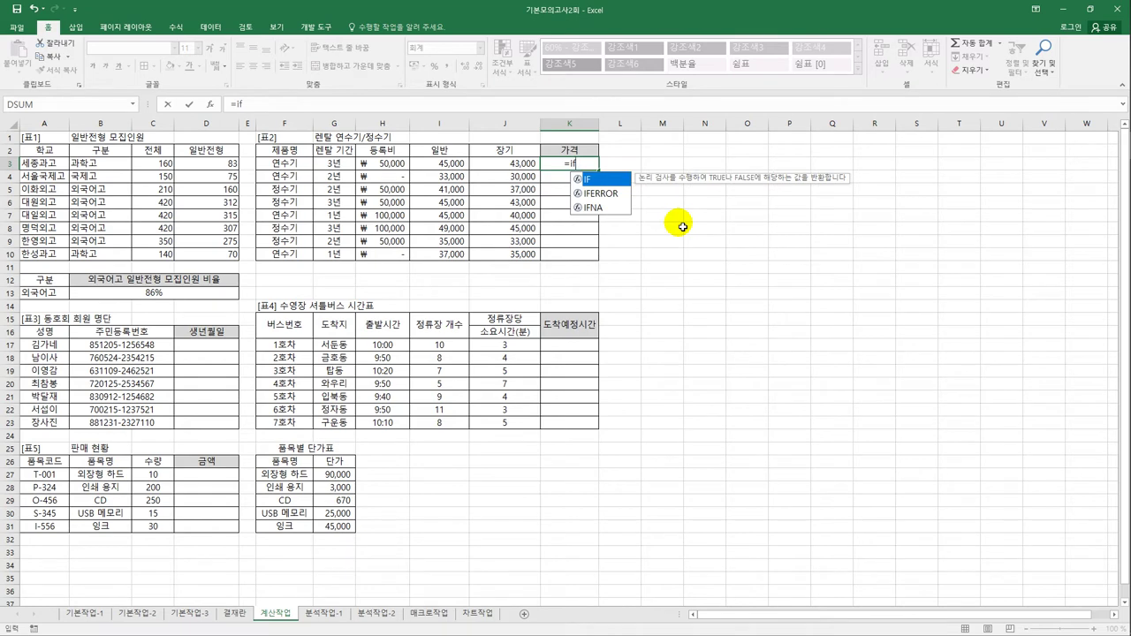
key("Tab")
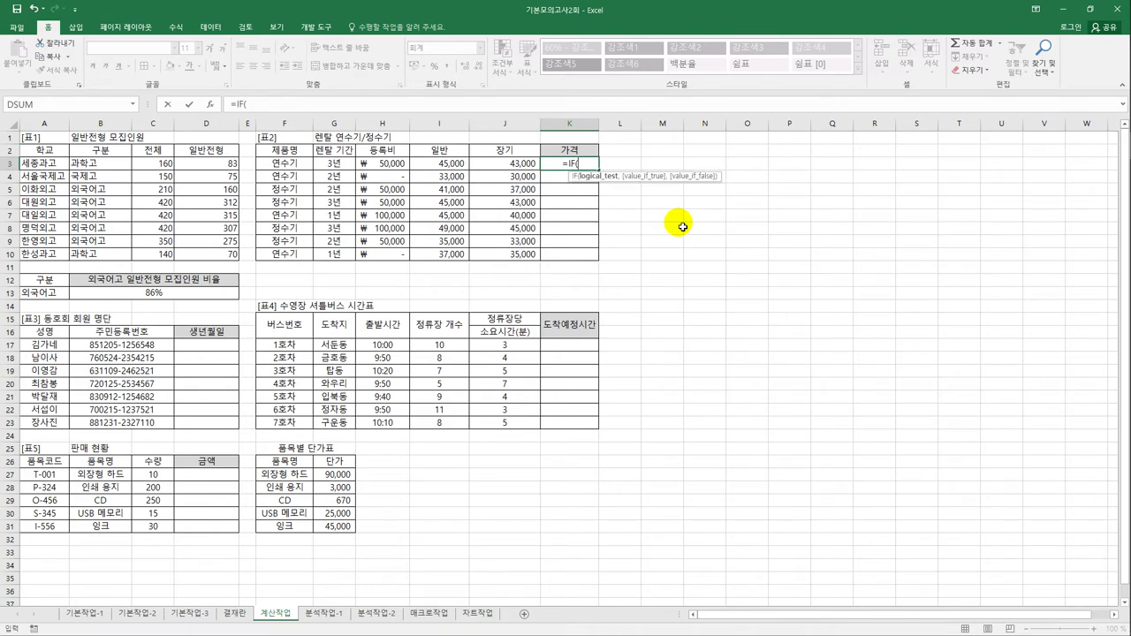
left_click(348, 165)
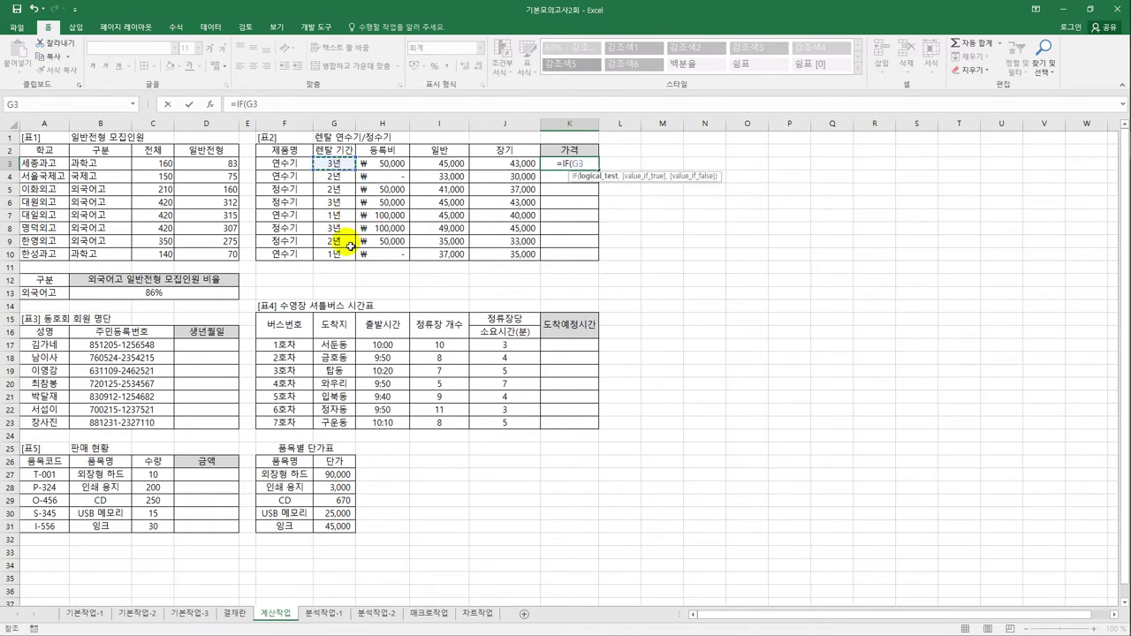
key("Escape")
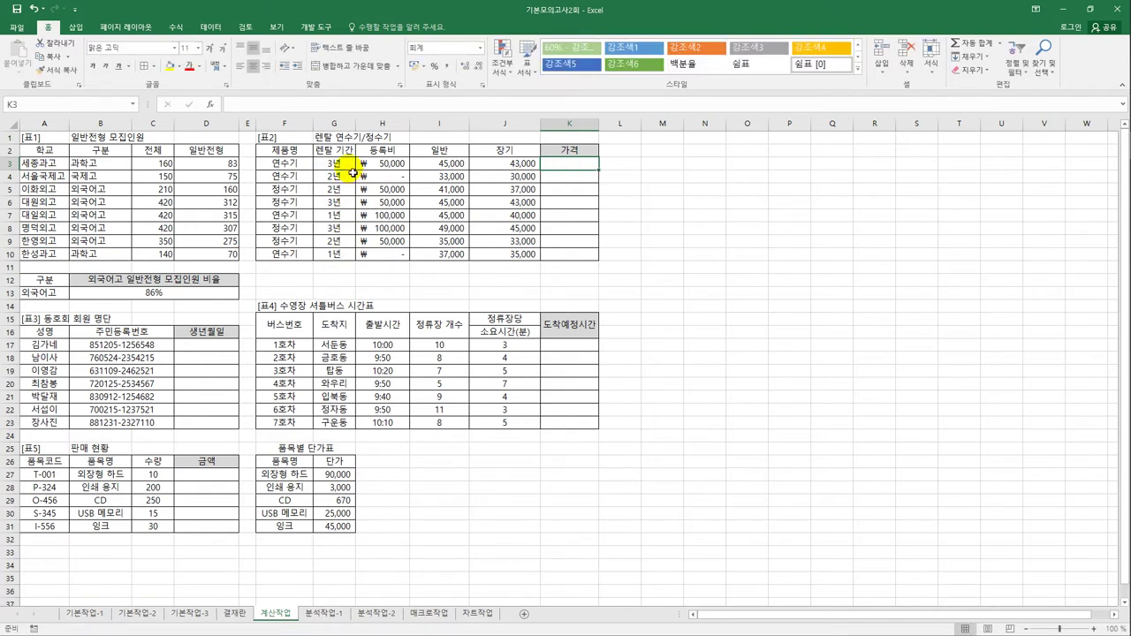
left_click(342, 163)
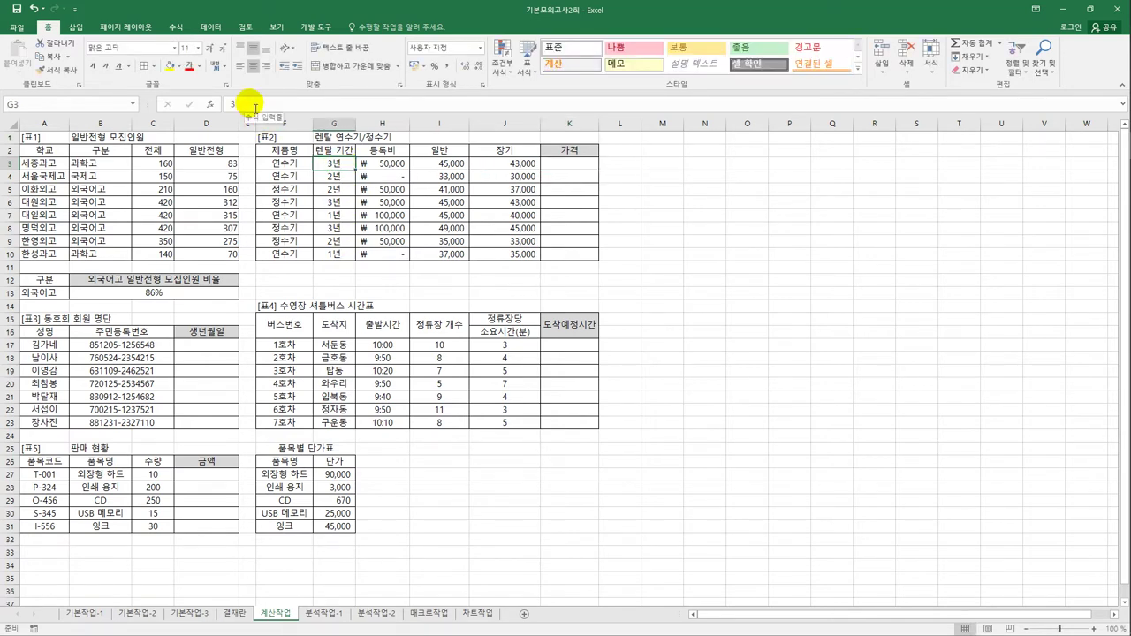
Enter =IF(G3>=3,J3,I3) in the 가격 cell K3 of 표2 and fill the formula down to K10.
left_click(565, 164)
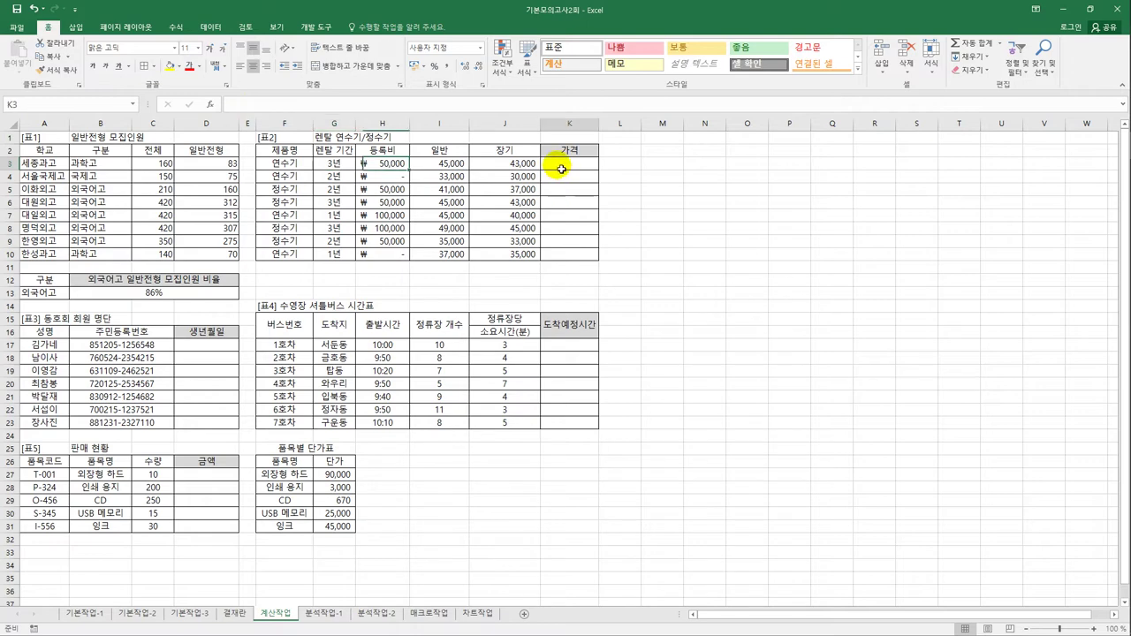
type("=")
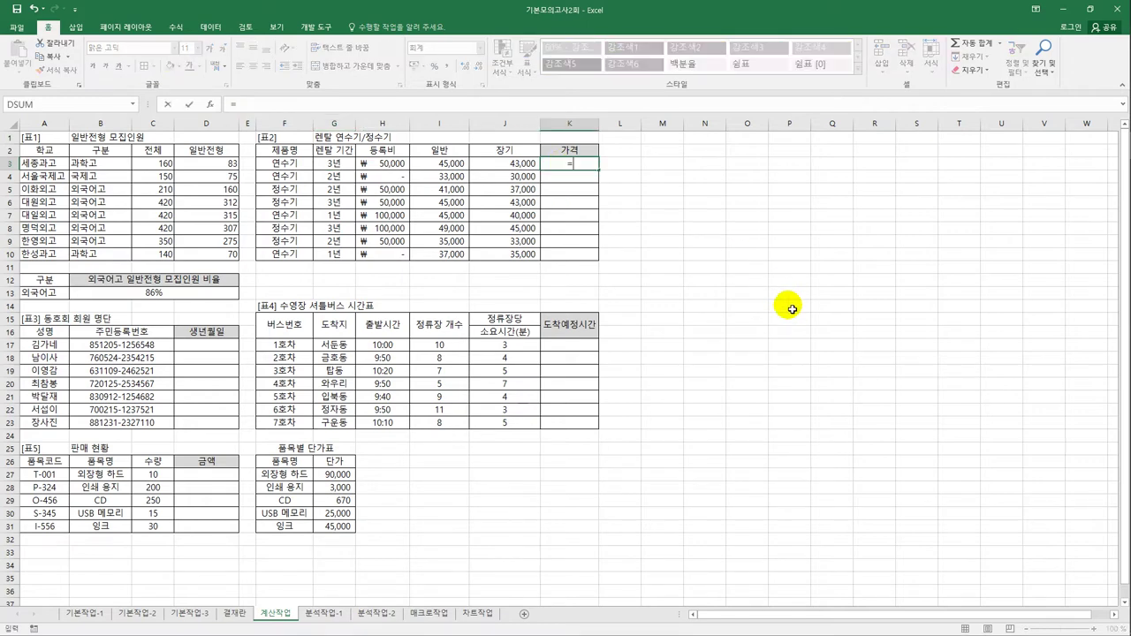
type("I")
key("Tab")
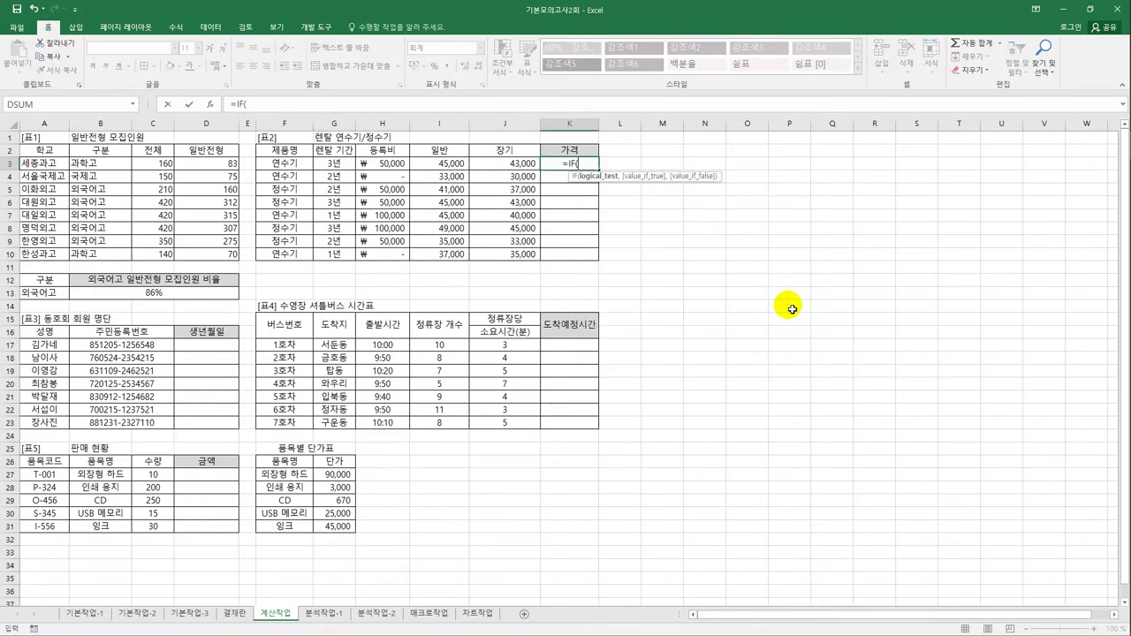
left_click(340, 164)
type(">=3,")
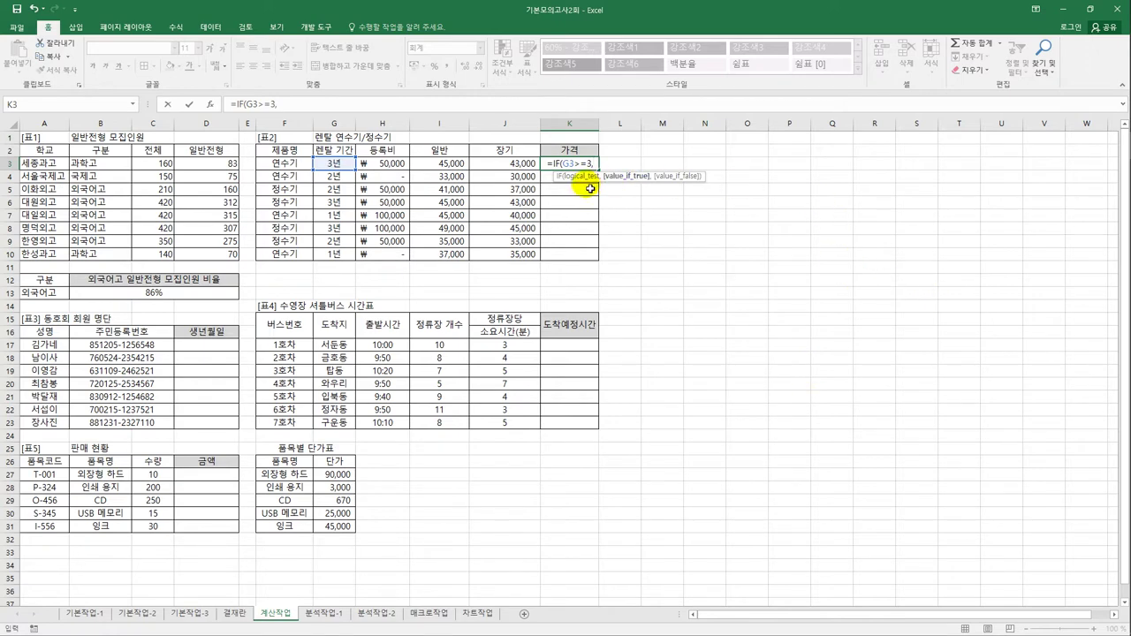
left_click(511, 165)
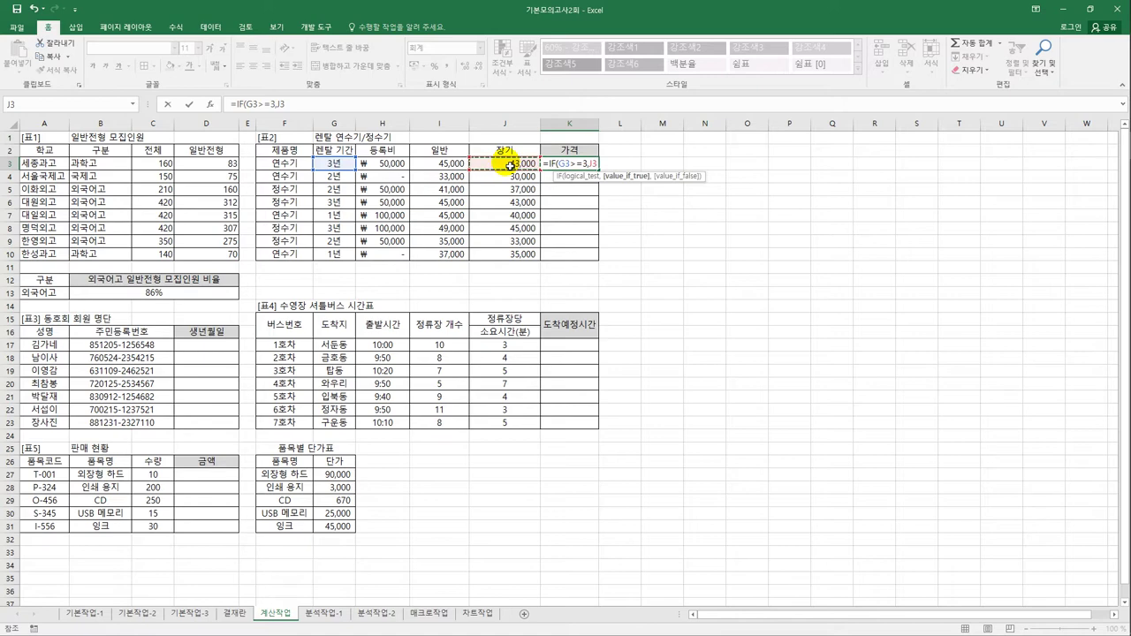
type(",")
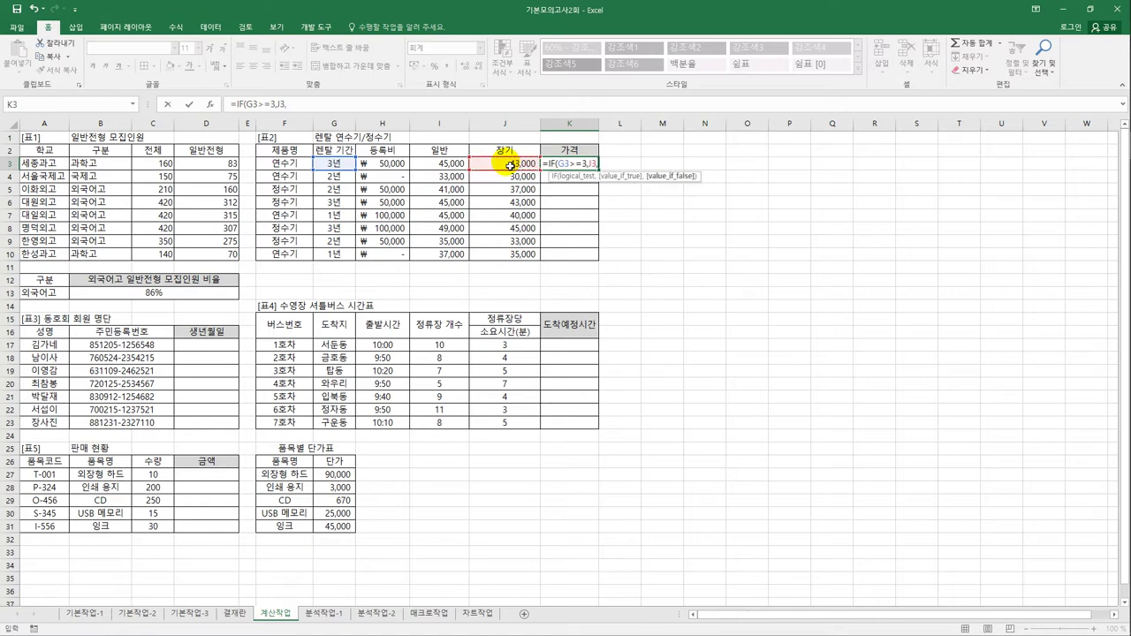
left_click(446, 165)
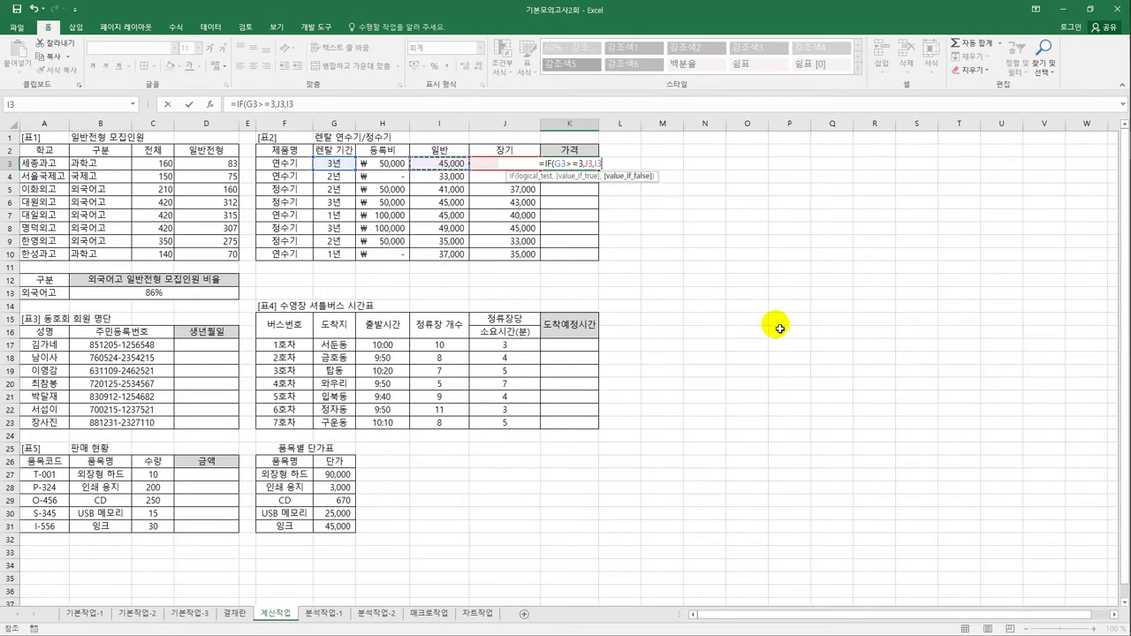
type(")")
key("Return")
key("Up")
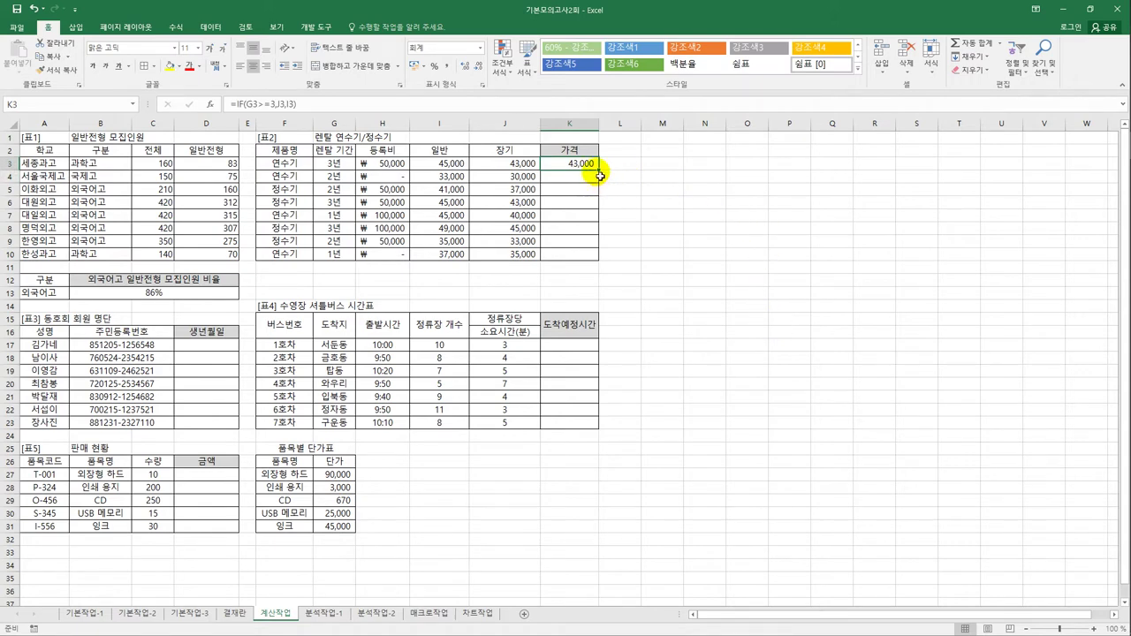
left_click_drag(604, 176, 600, 257)
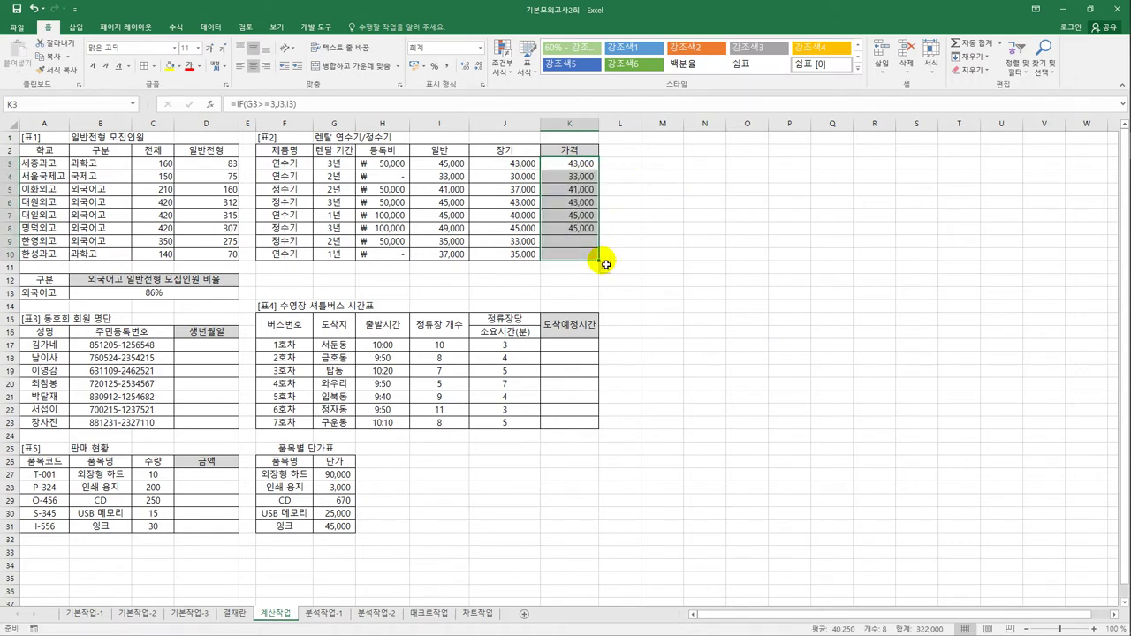
Extend the 가격 formula in K3 to =H3+12*IF(G3>=3,J3,I3) and fill it down to K10.
left_click(573, 163)
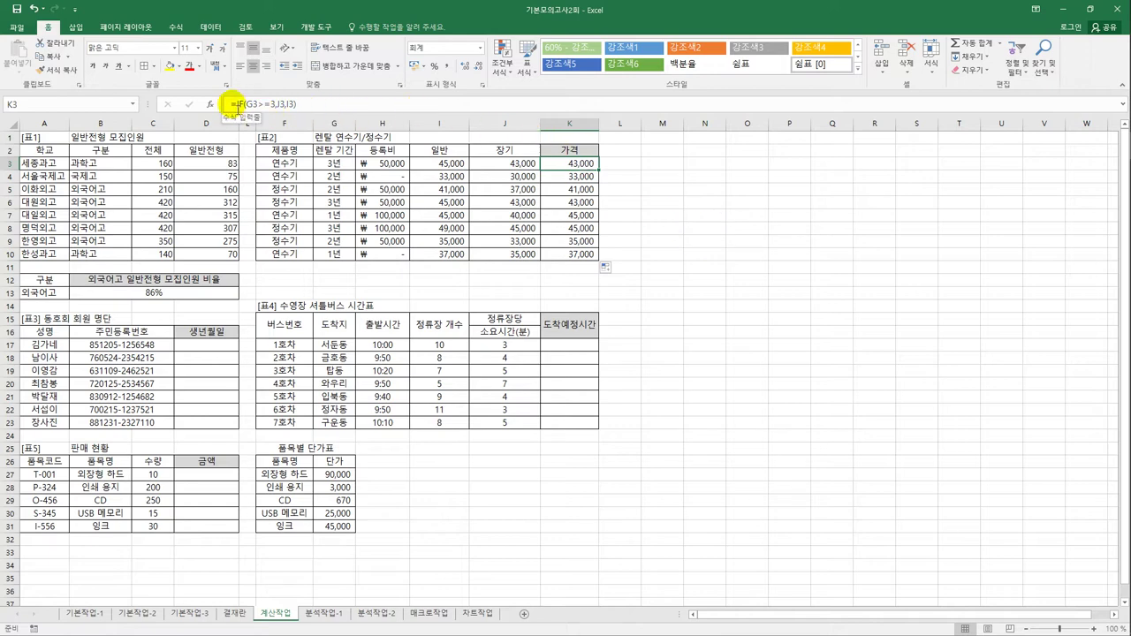
left_click(236, 103)
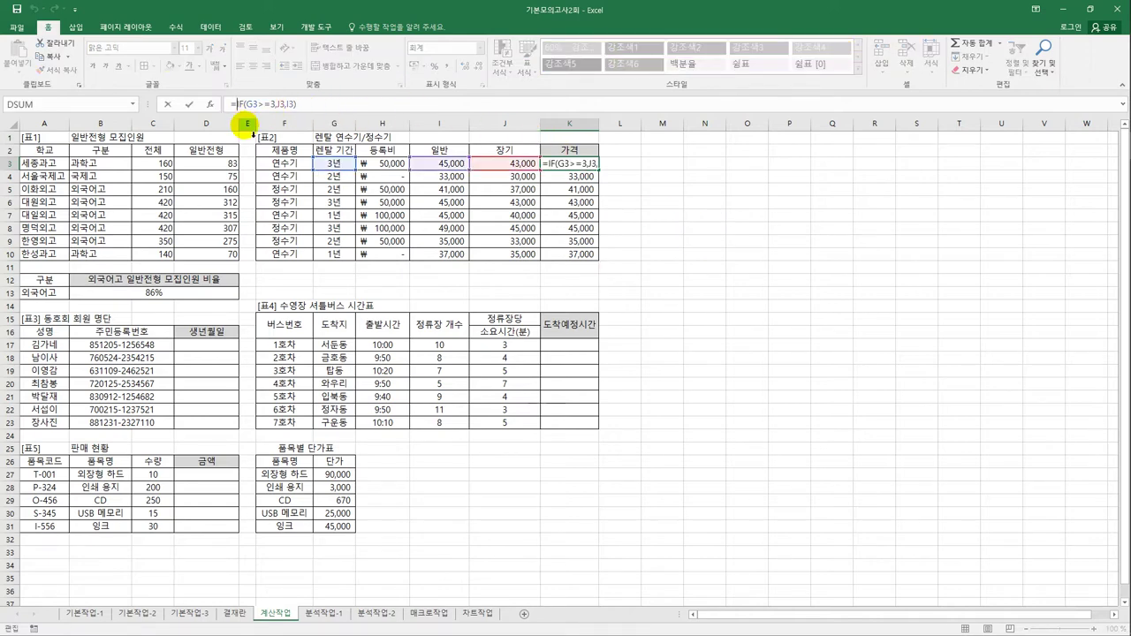
left_click(386, 166)
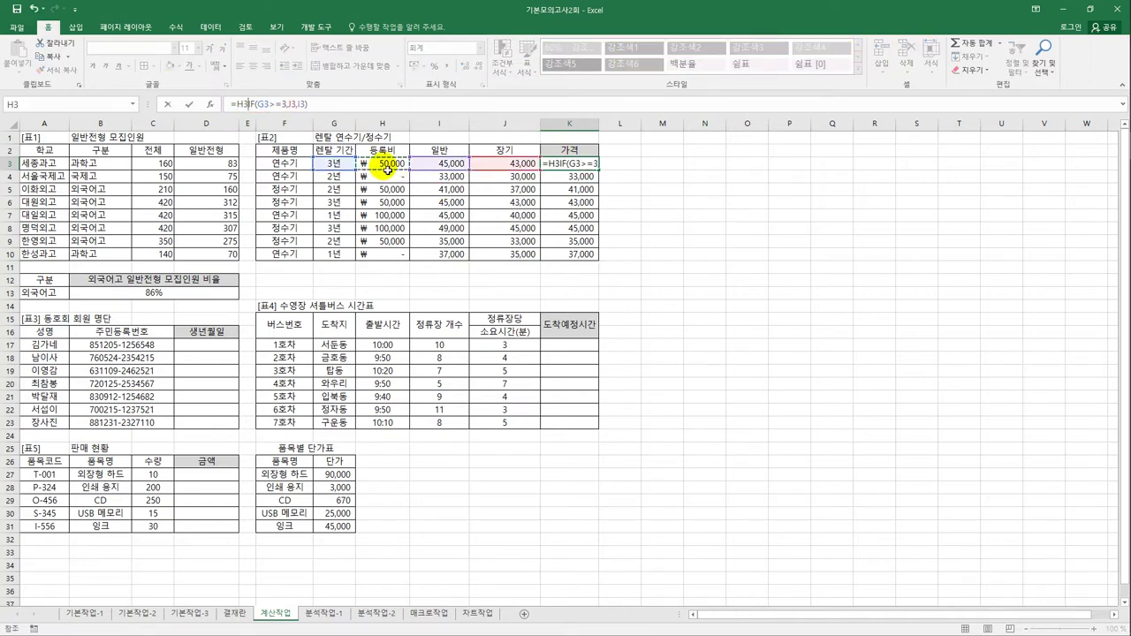
type("+")
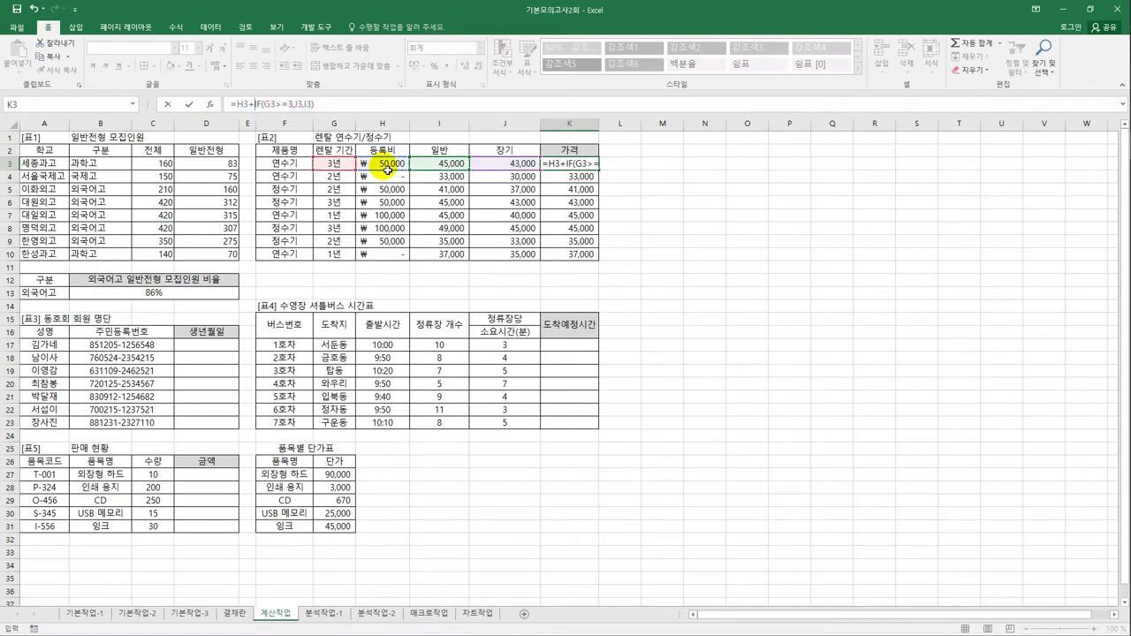
type("12")
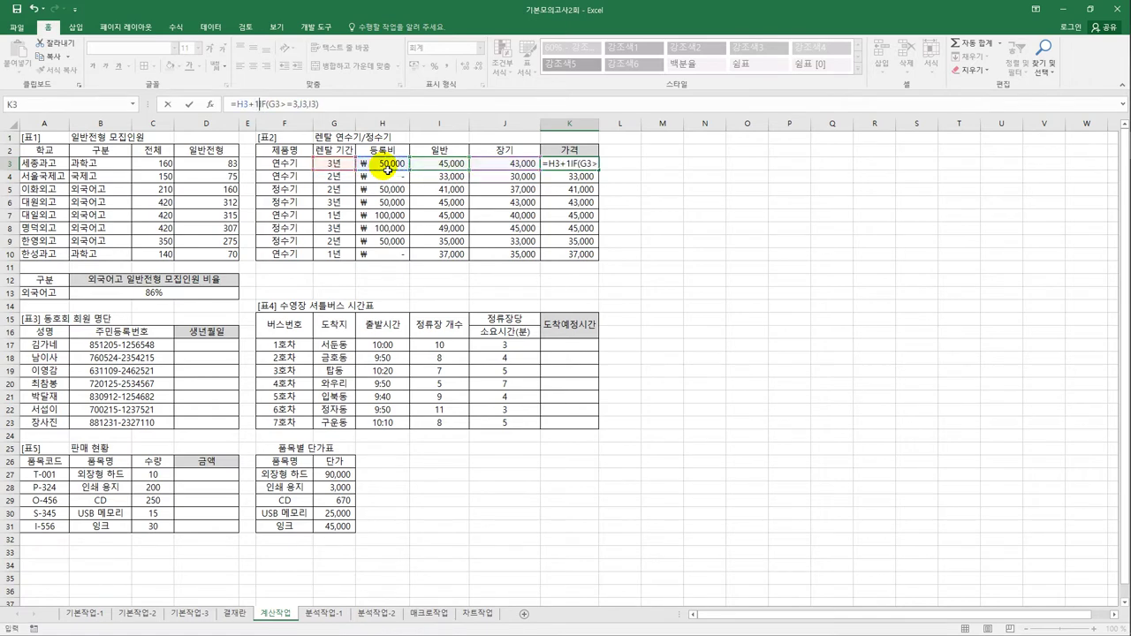
type("*")
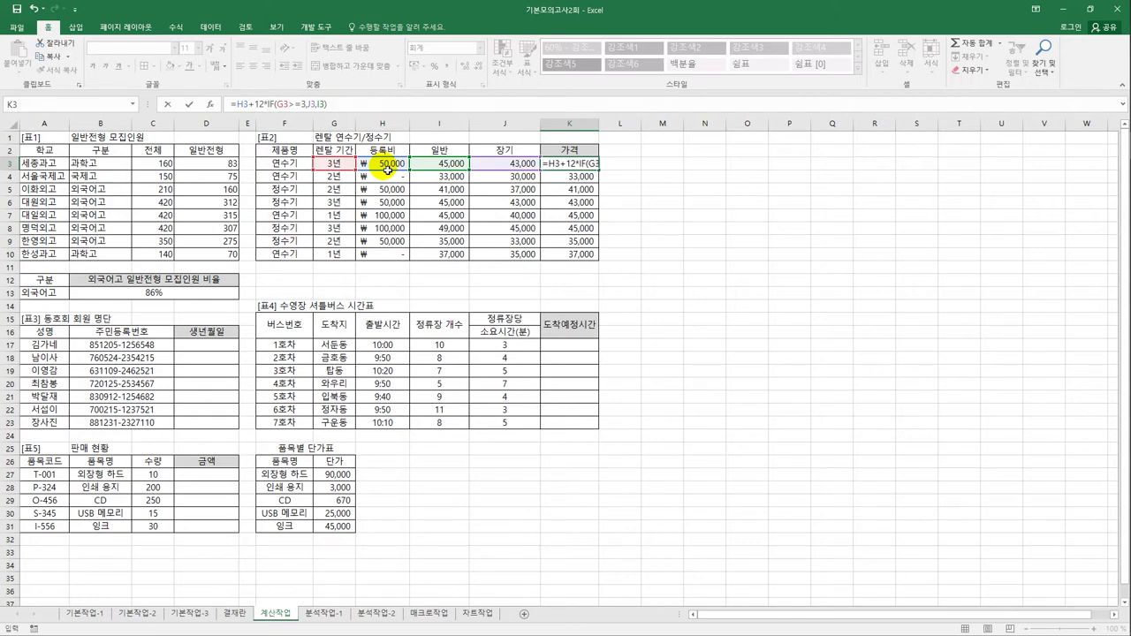
key("ctrl+Return")
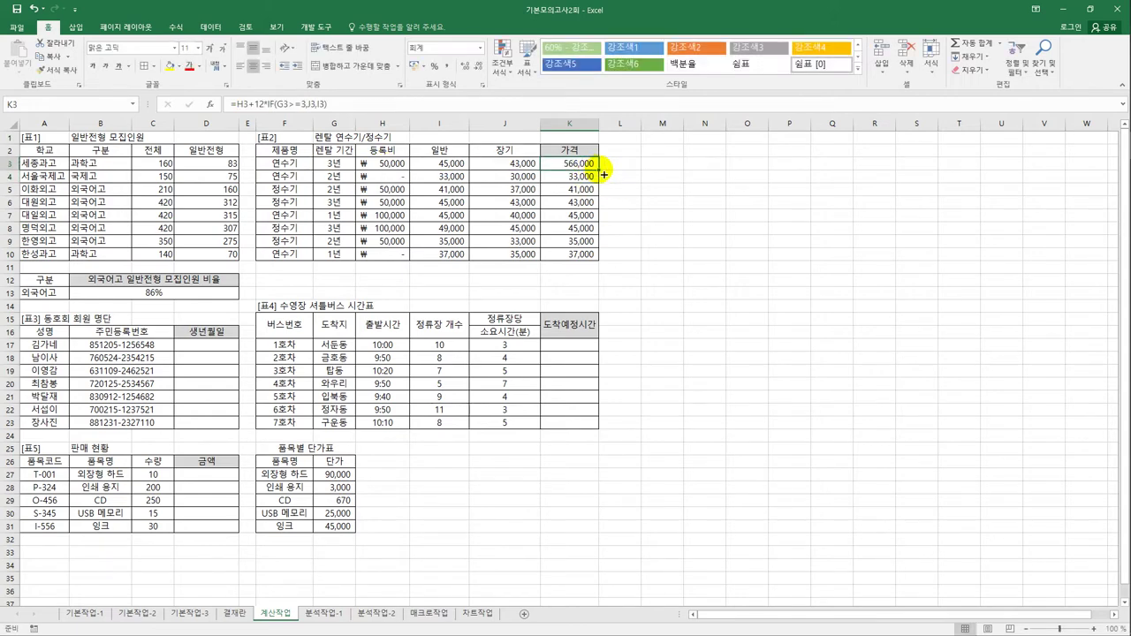
left_click_drag(603, 175, 648, 255)
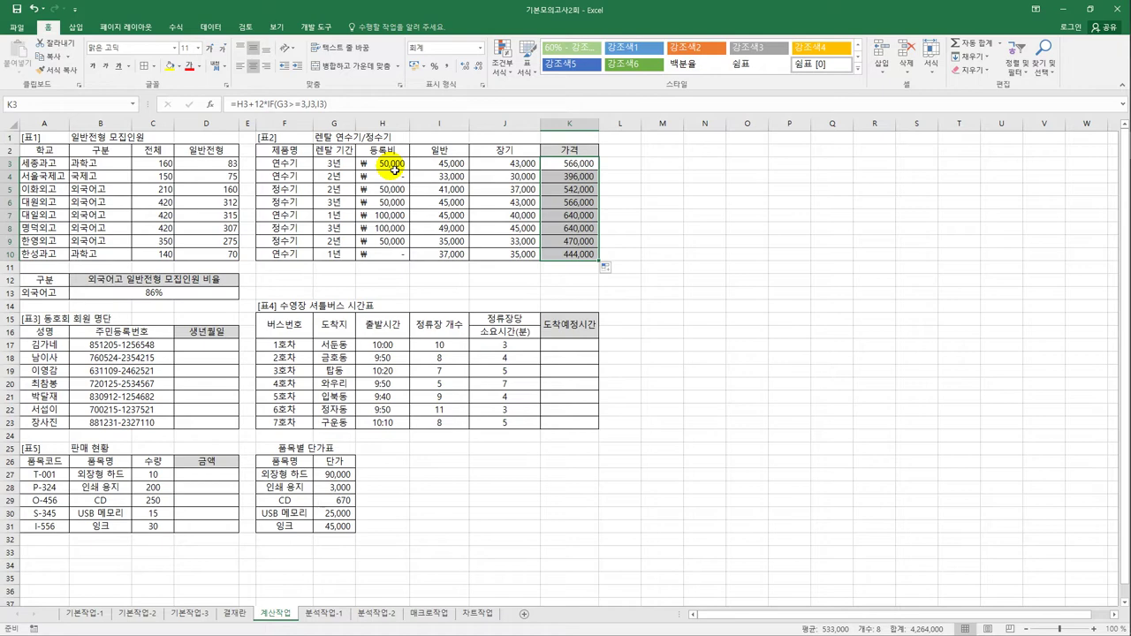
Review the 12* multiplier and the IF arguments in the K3 formula, keeping the formula as it is.
double_click(262, 104)
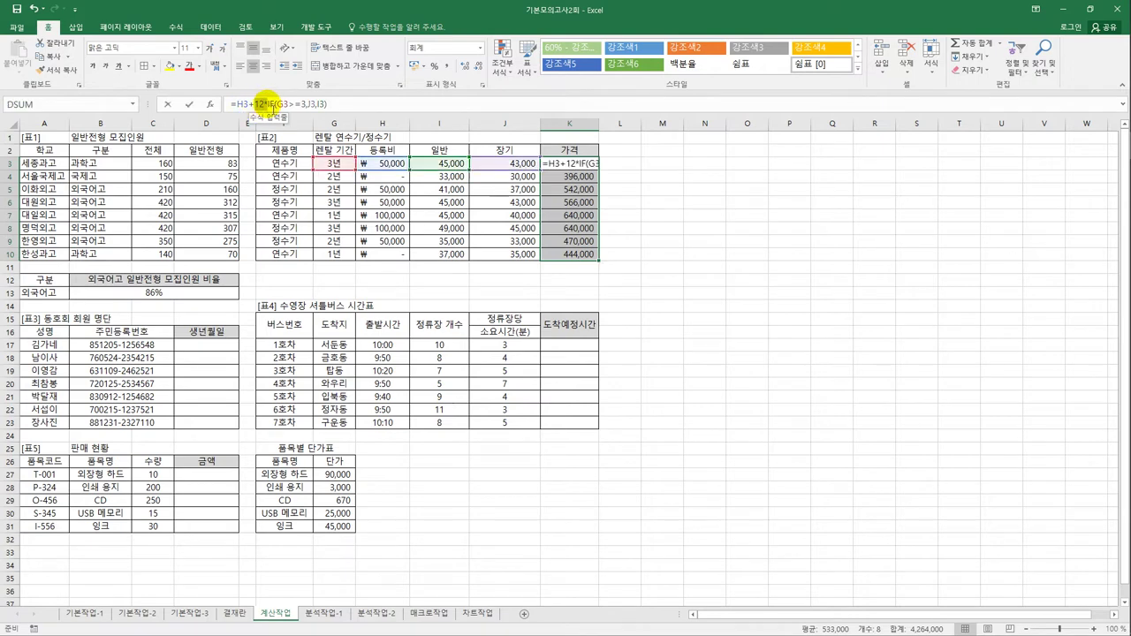
left_click_drag(262, 104, 266, 104)
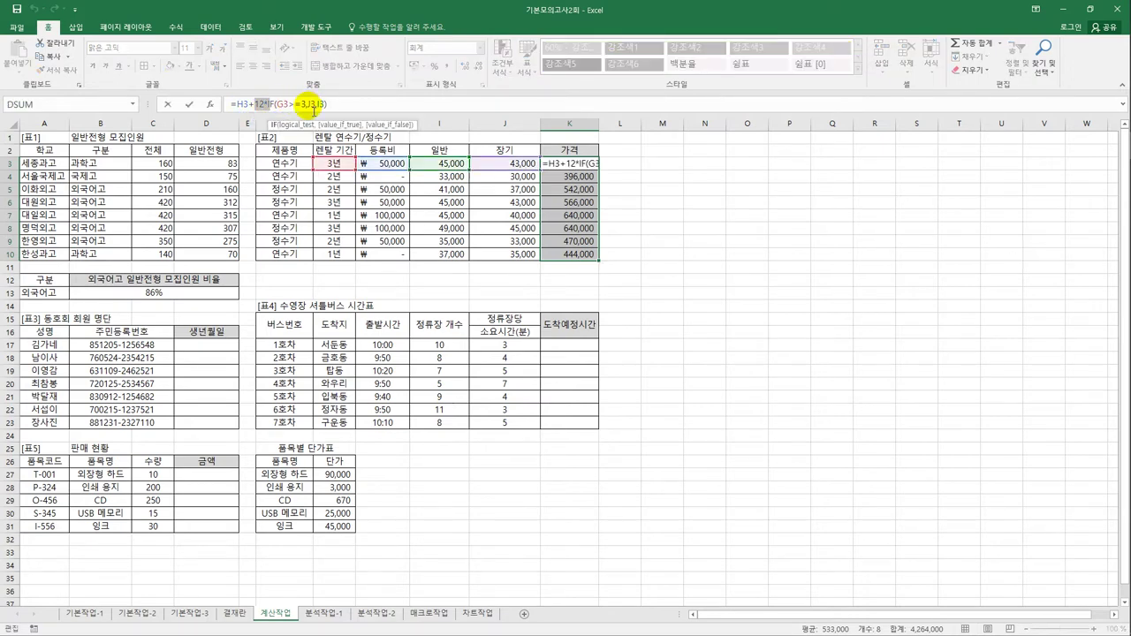
left_click(311, 104)
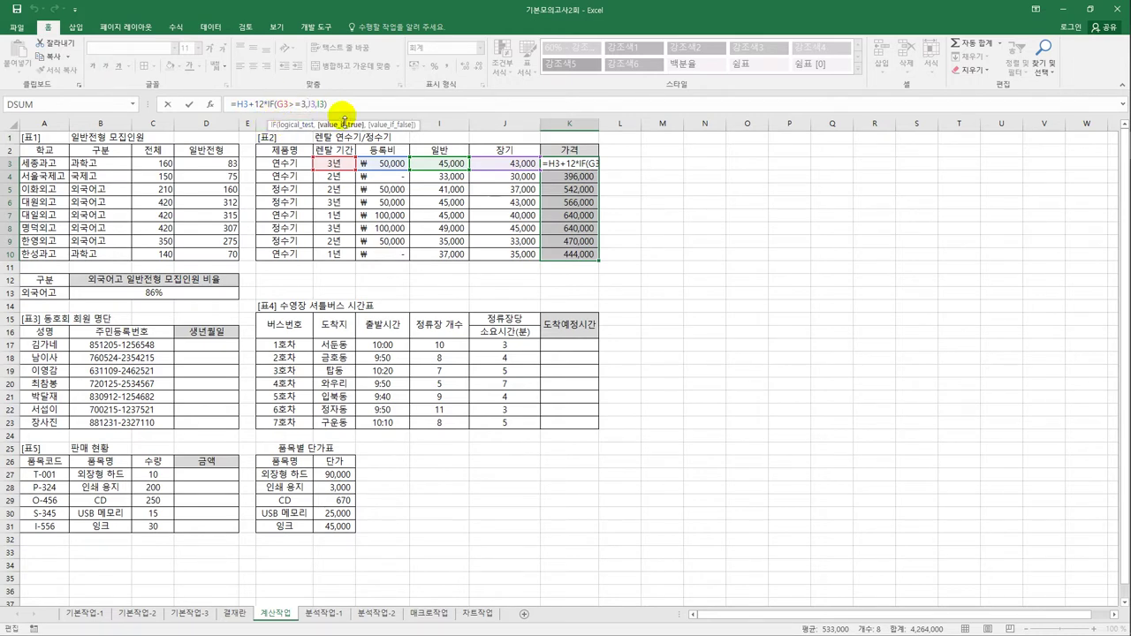
key("Delete")
type("J")
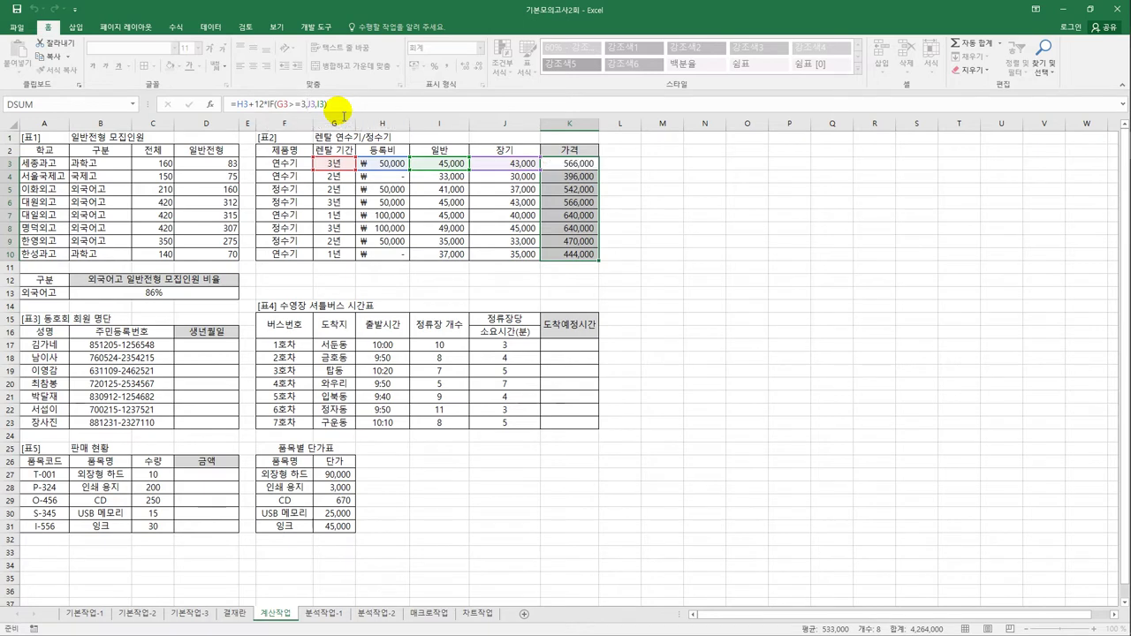
key("ctrl+Return")
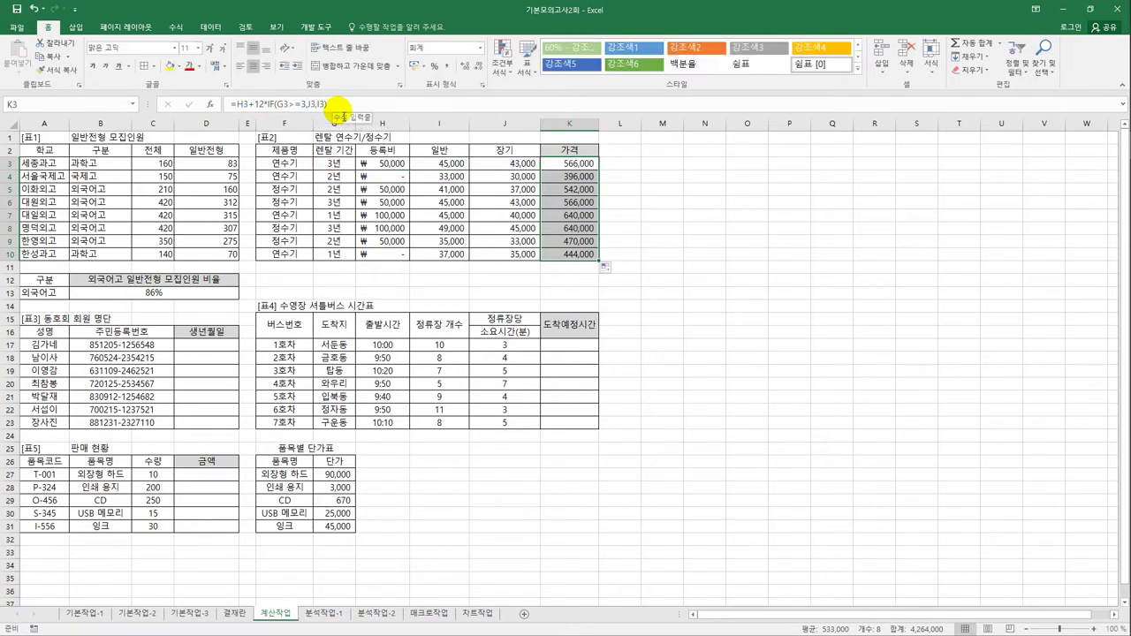
Start a DATE formula in the 생년월일 cell D17 of 표3 with a nested MID function as its year argument.
left_click(224, 350)
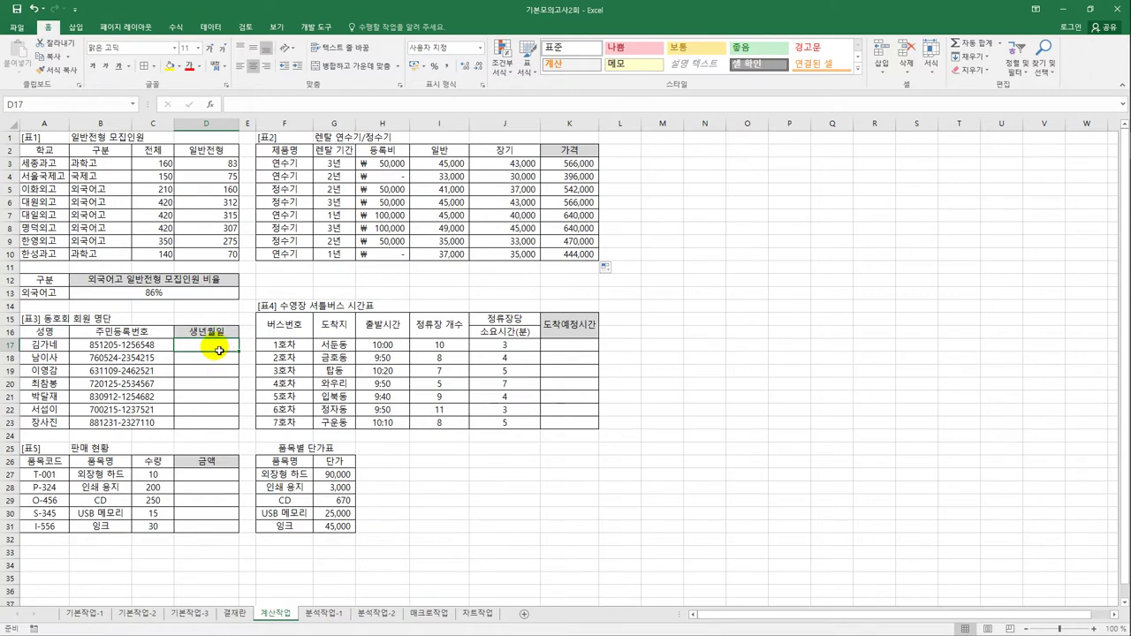
left_click_drag(221, 350, 218, 424)
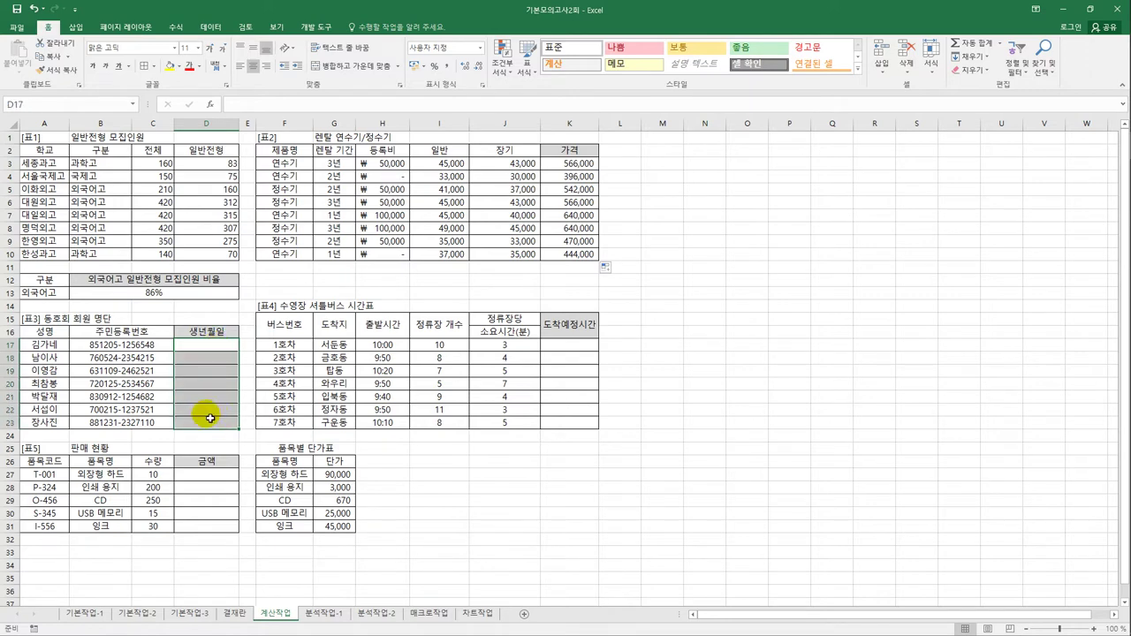
left_click_drag(123, 345, 141, 424)
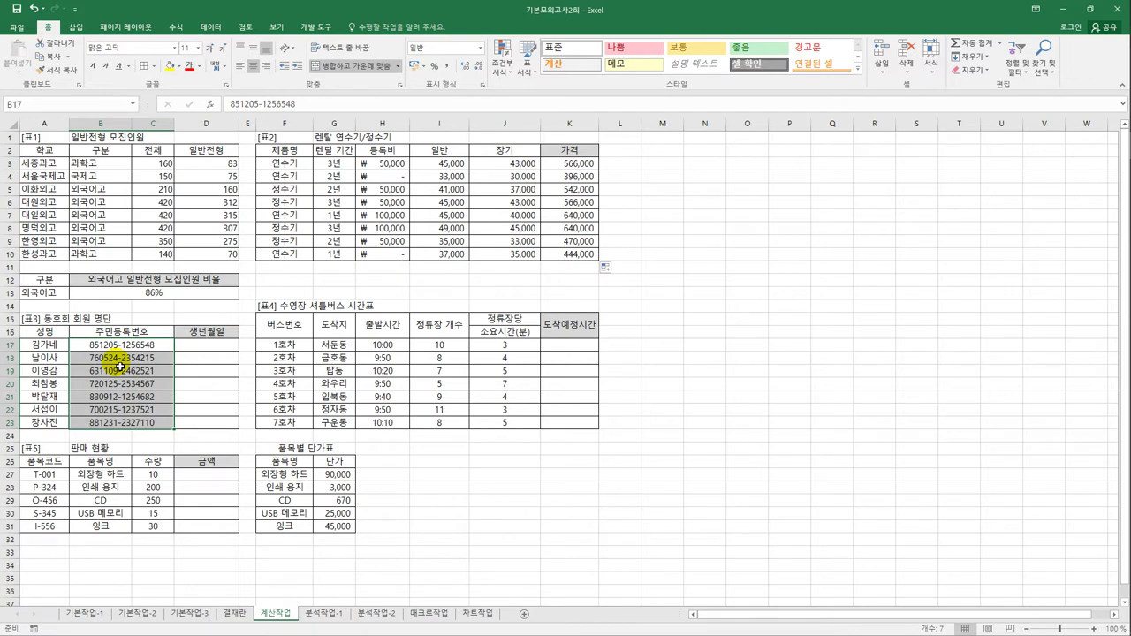
left_click(203, 351)
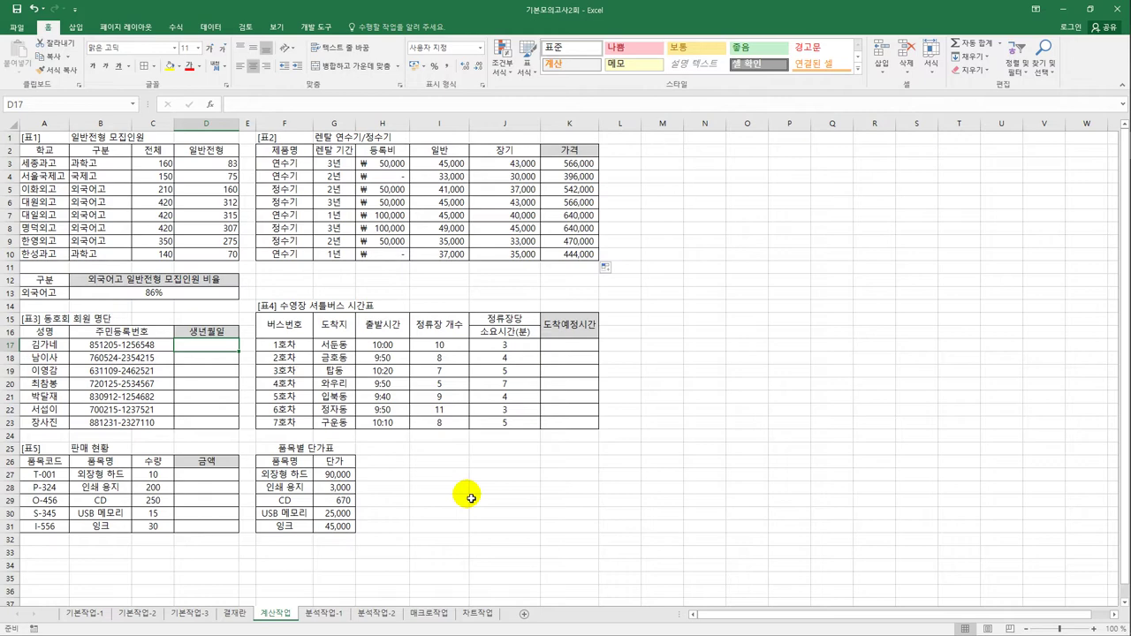
type("=d")
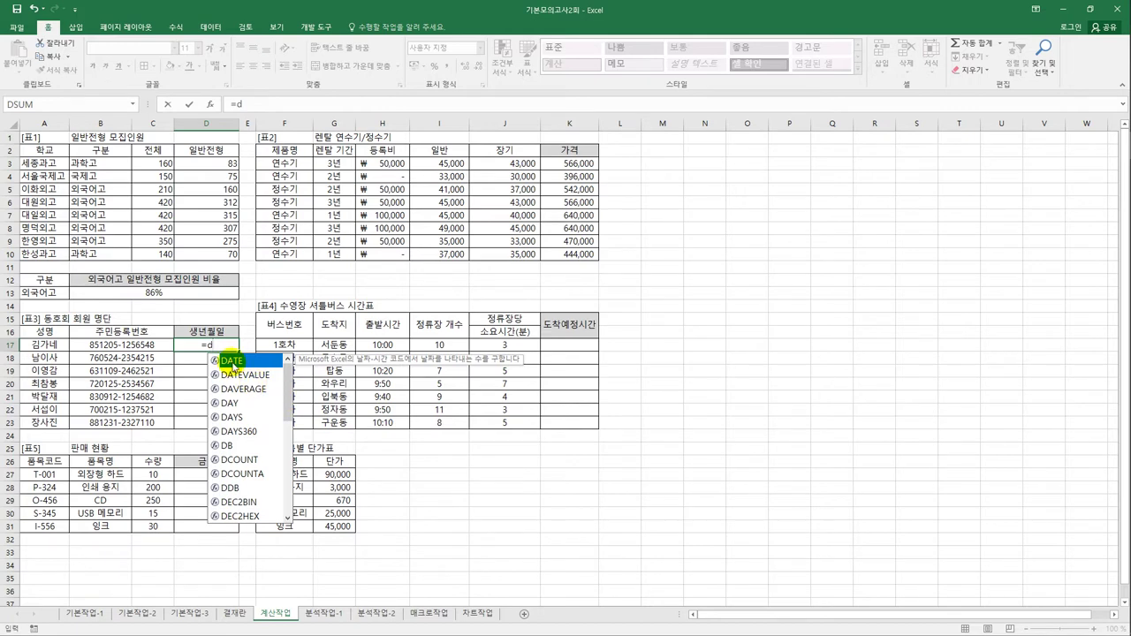
double_click(222, 363)
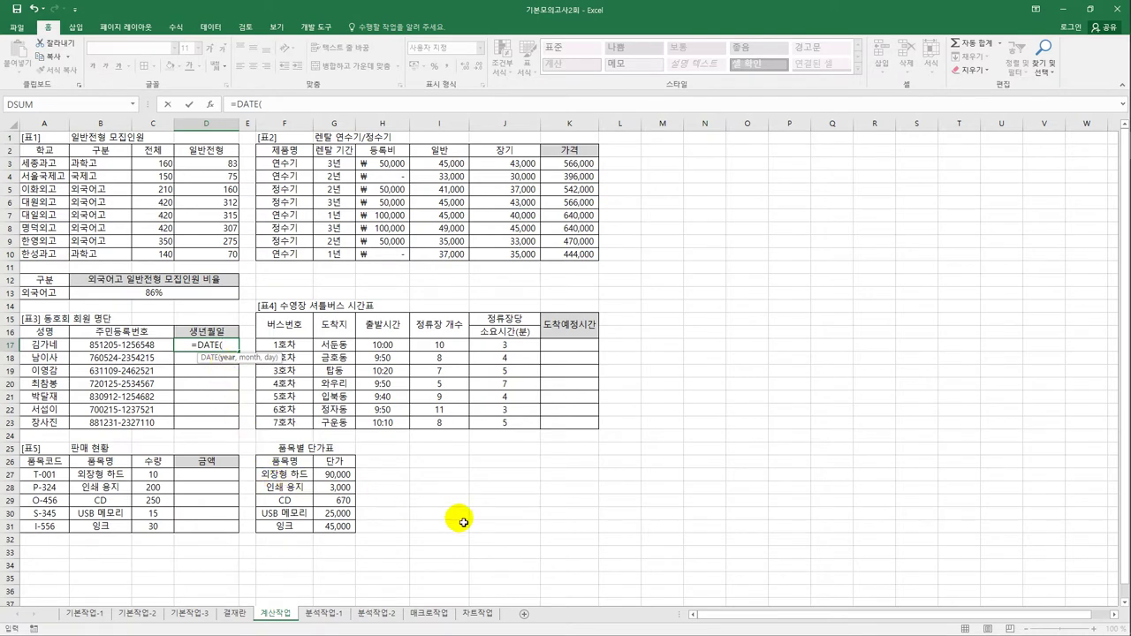
type("mi")
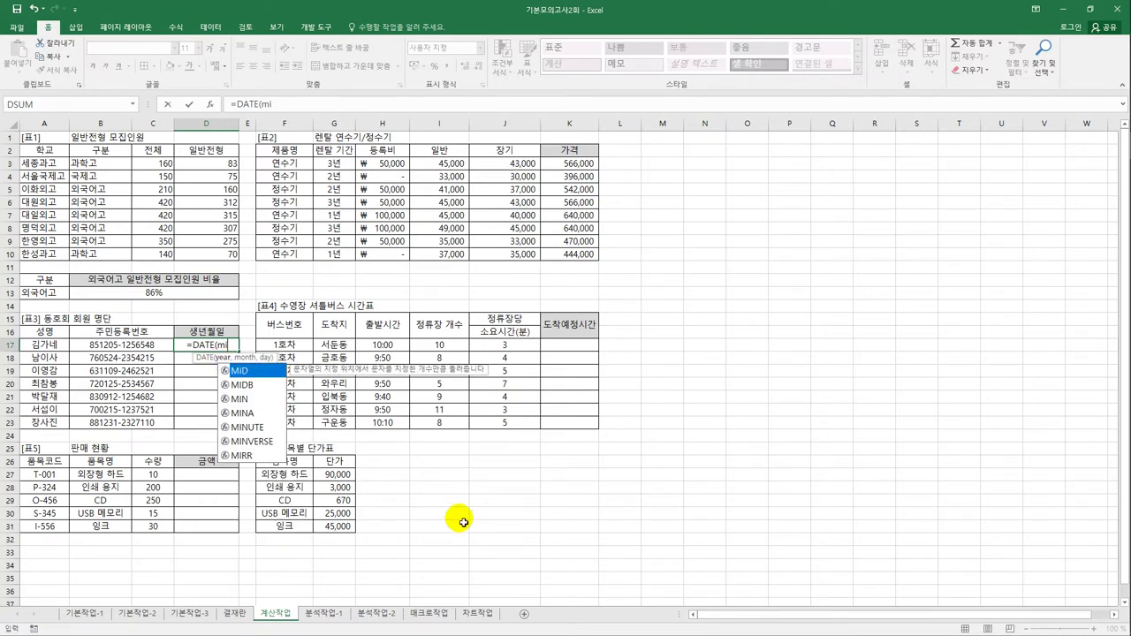
double_click(267, 370)
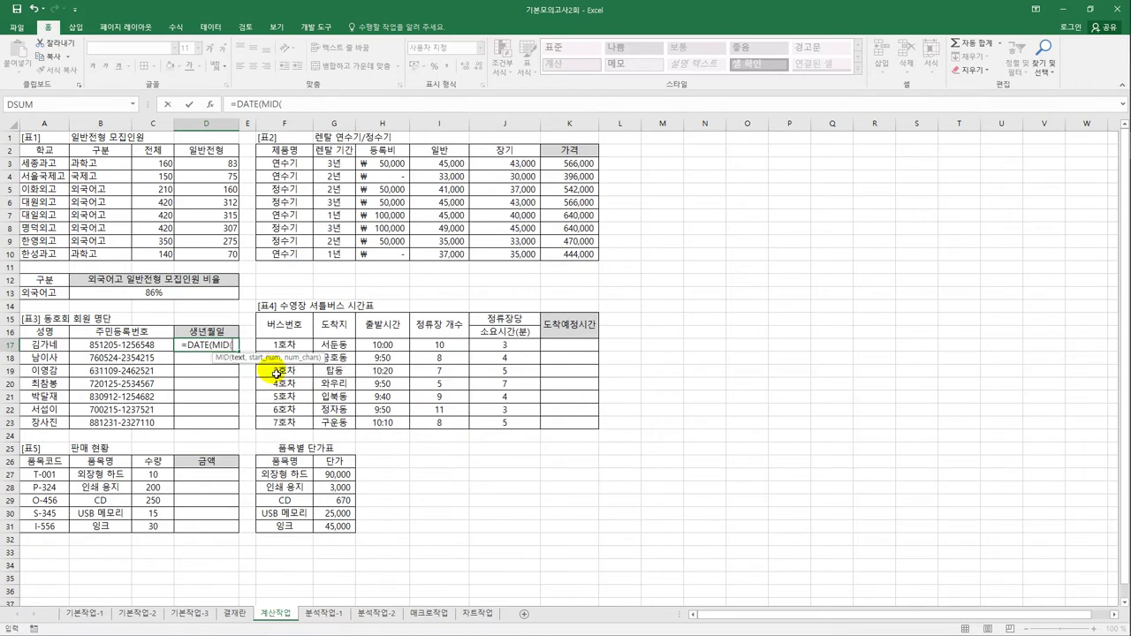
Complete the year argument as MID(B17,1,2), taking two characters of the 주민등록번호 from the first position.
left_click(138, 348)
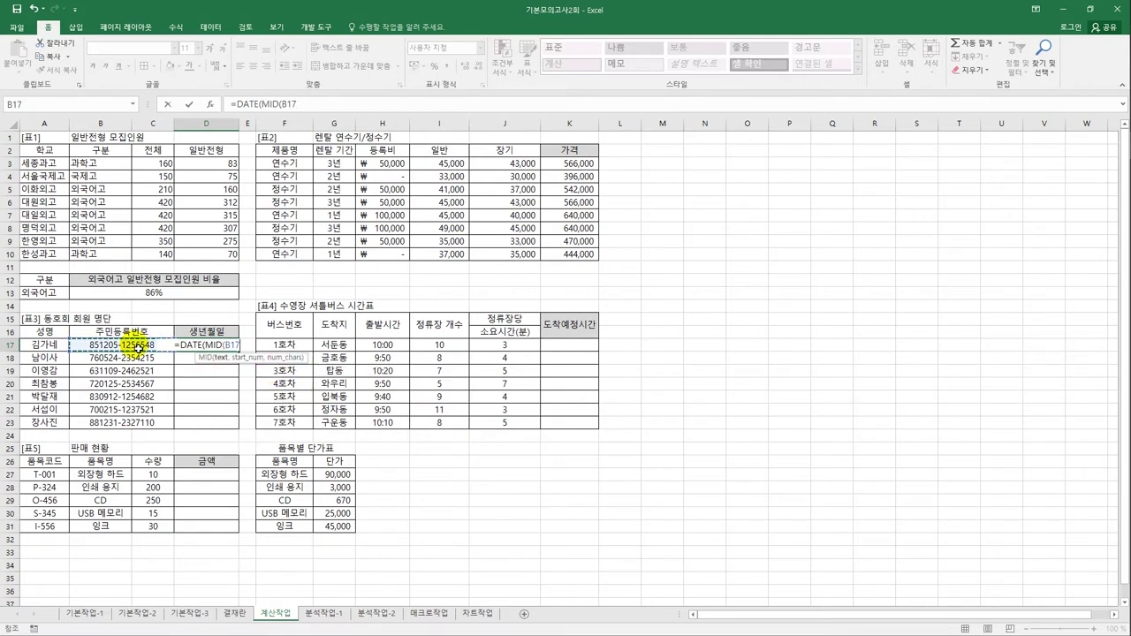
type(",")
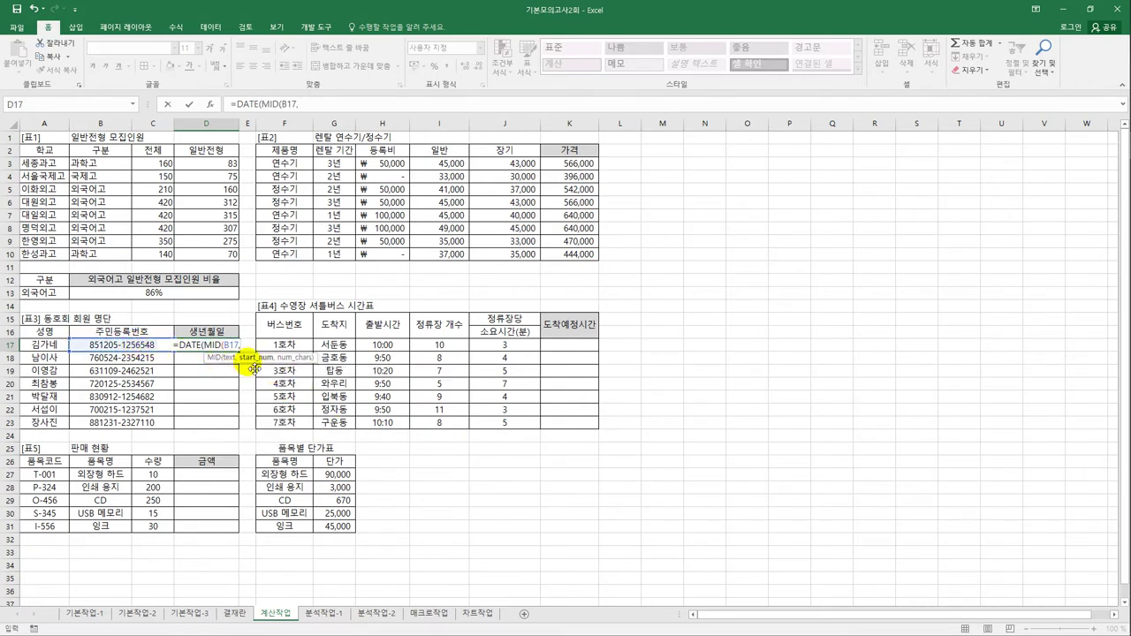
type("1")
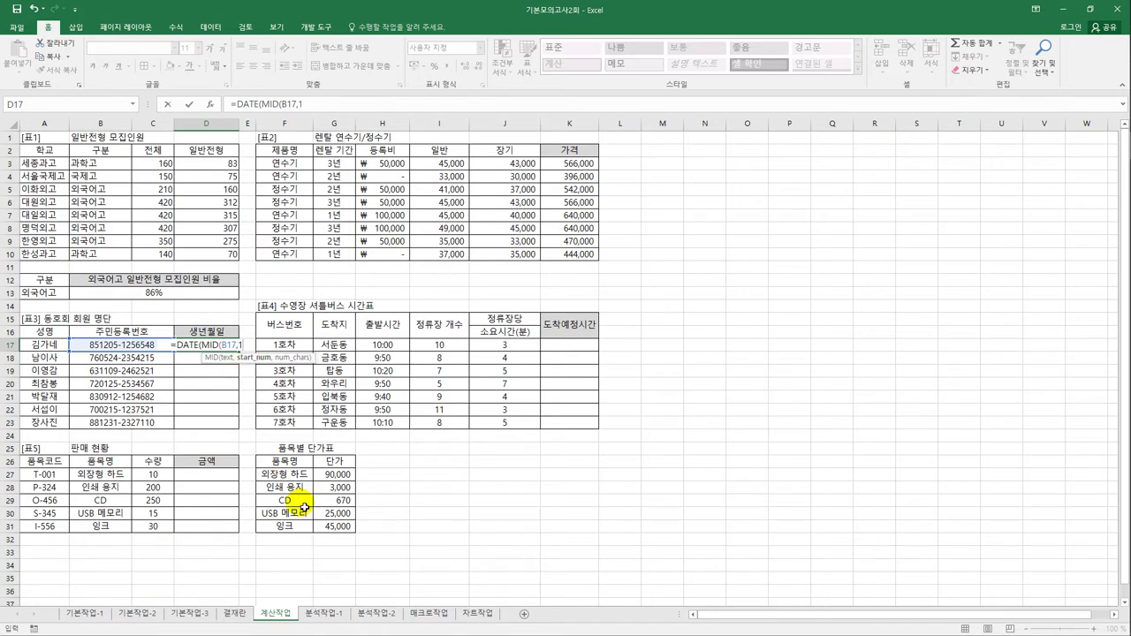
type(",2")
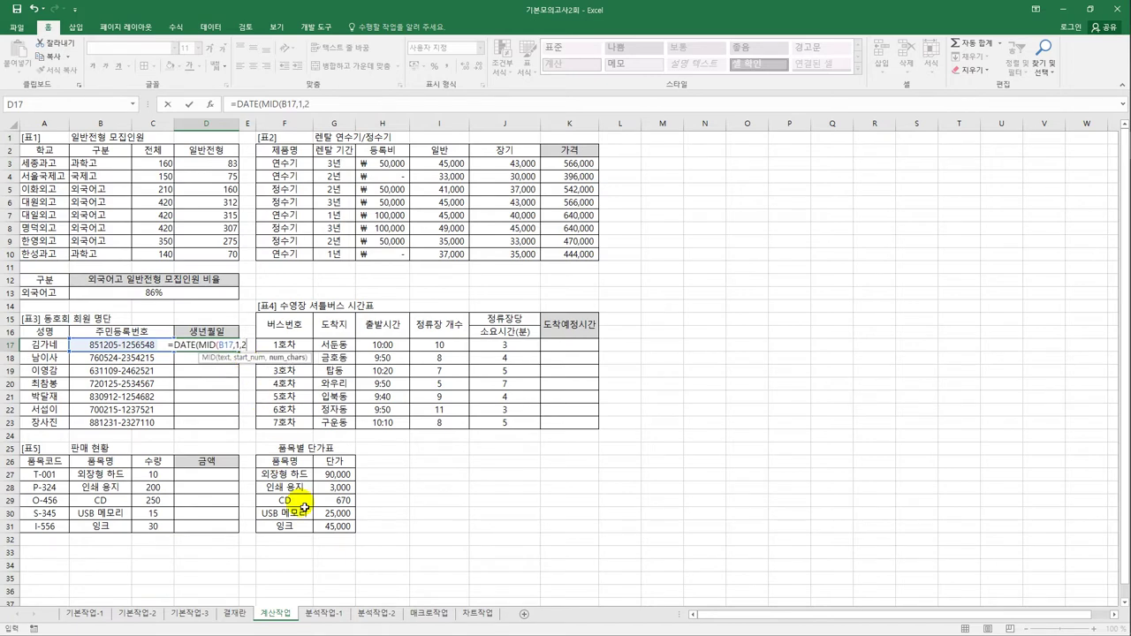
type(")")
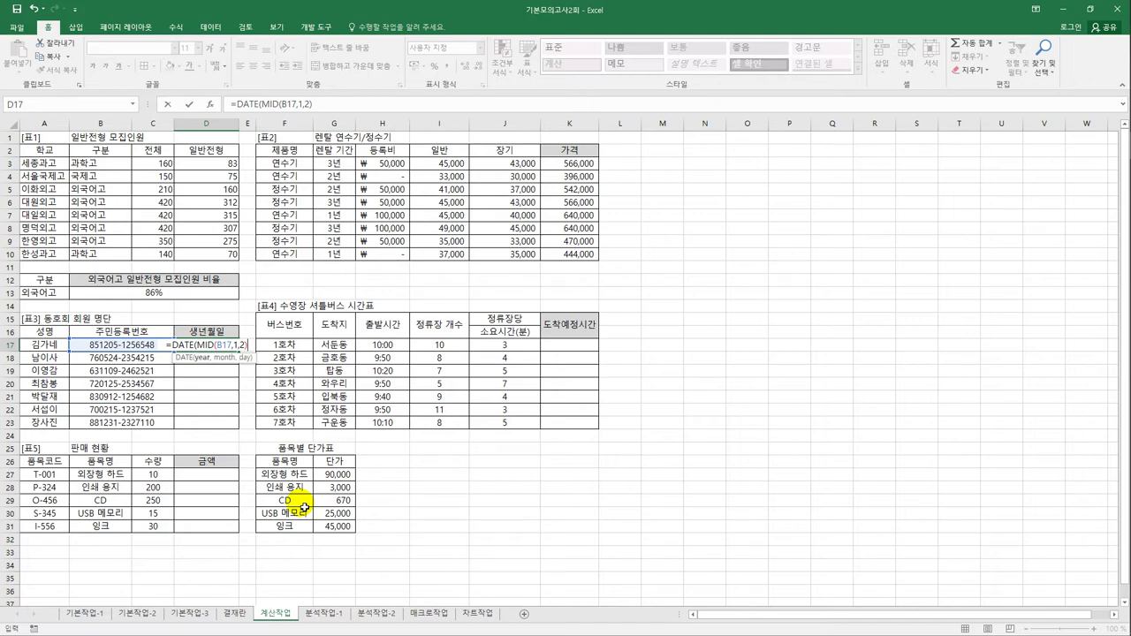
Add MID(B17,3,2) as the month argument of the DATE formula in D17.
type(",mid")
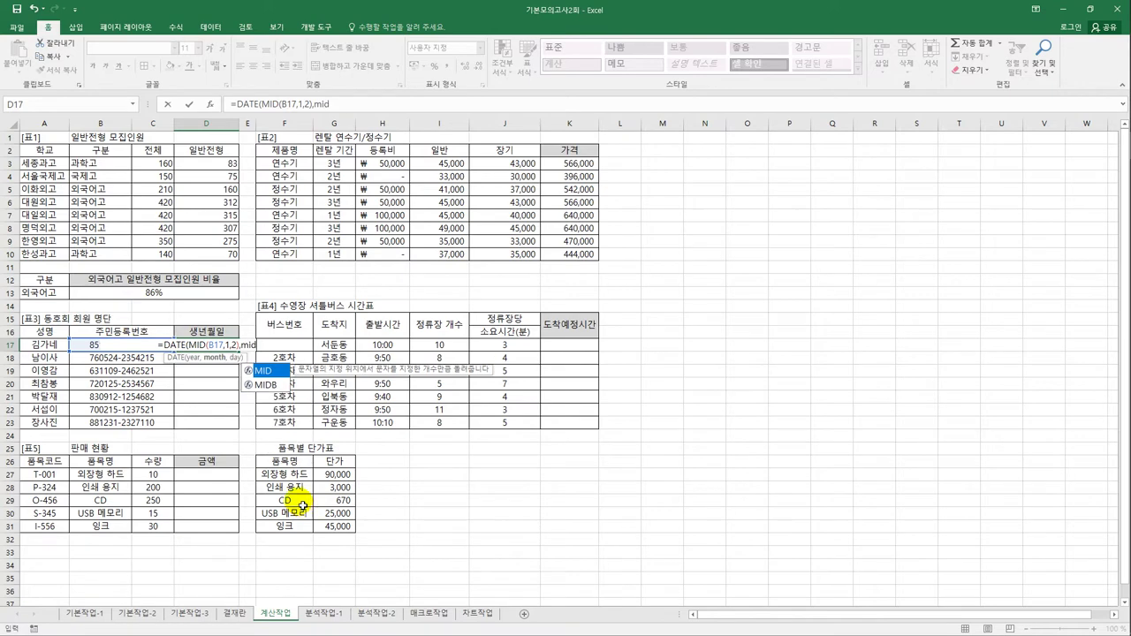
left_click(89, 350)
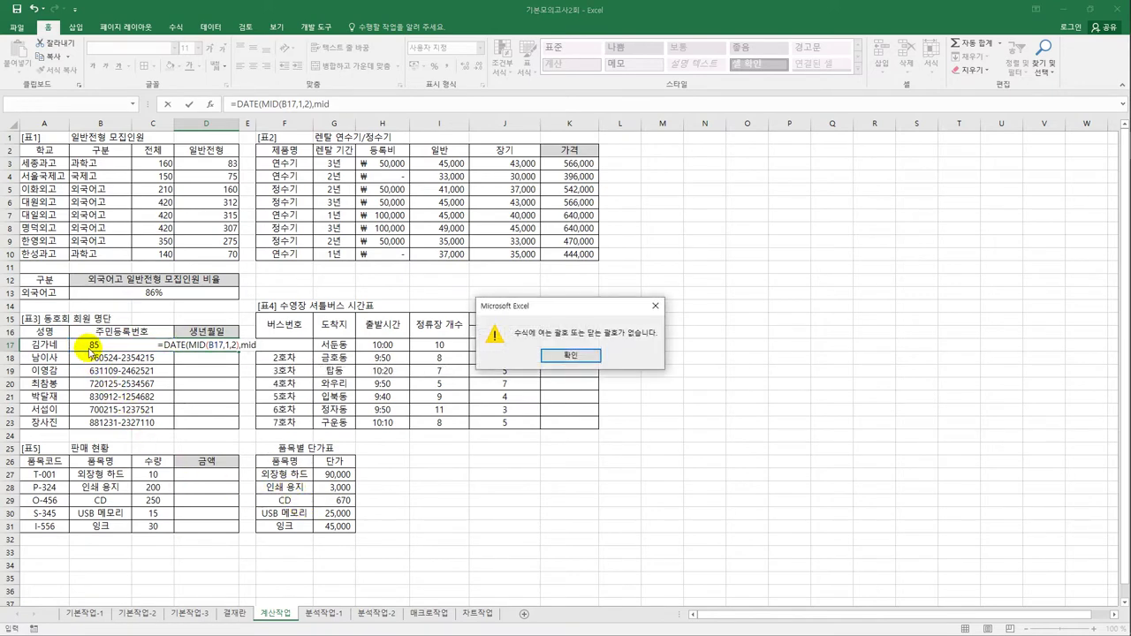
left_click(570, 356)
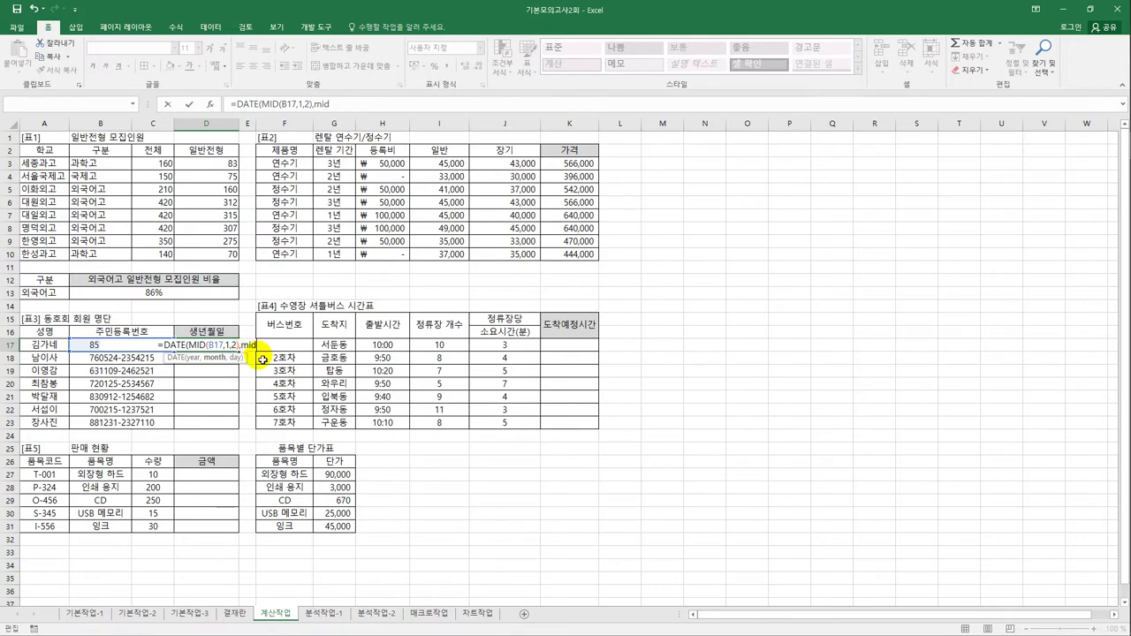
type("(")
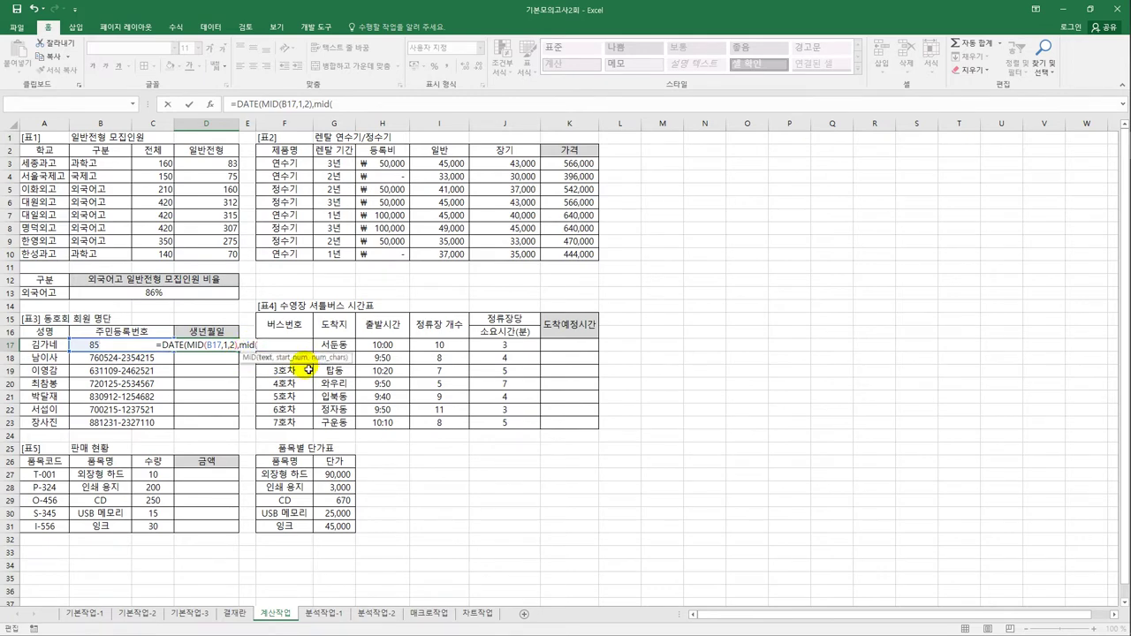
left_click(81, 346)
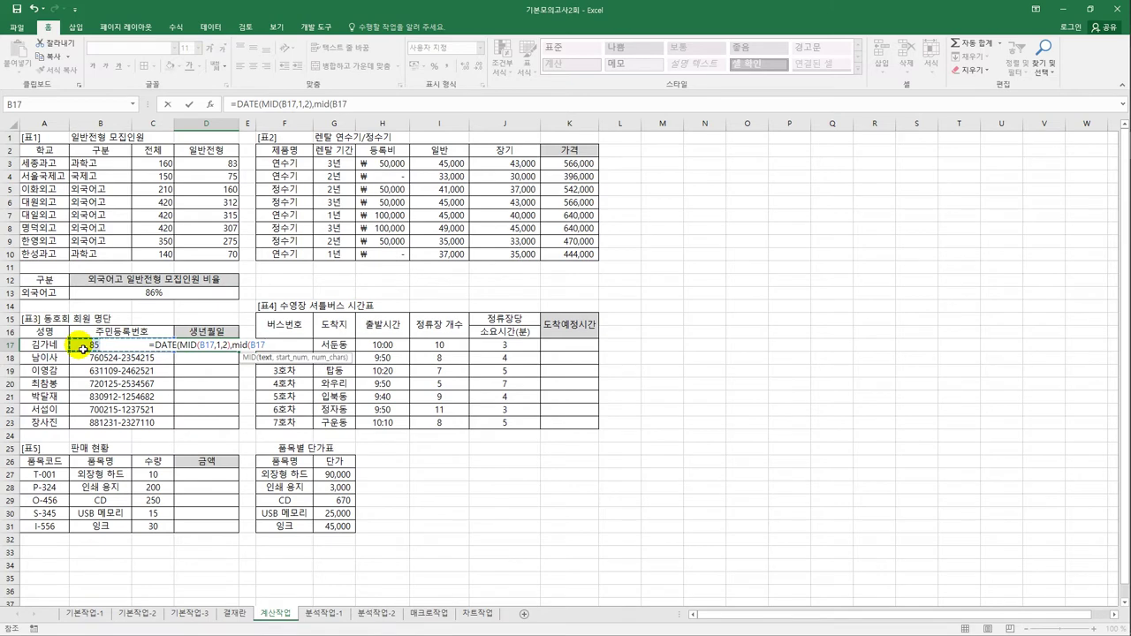
type(",3")
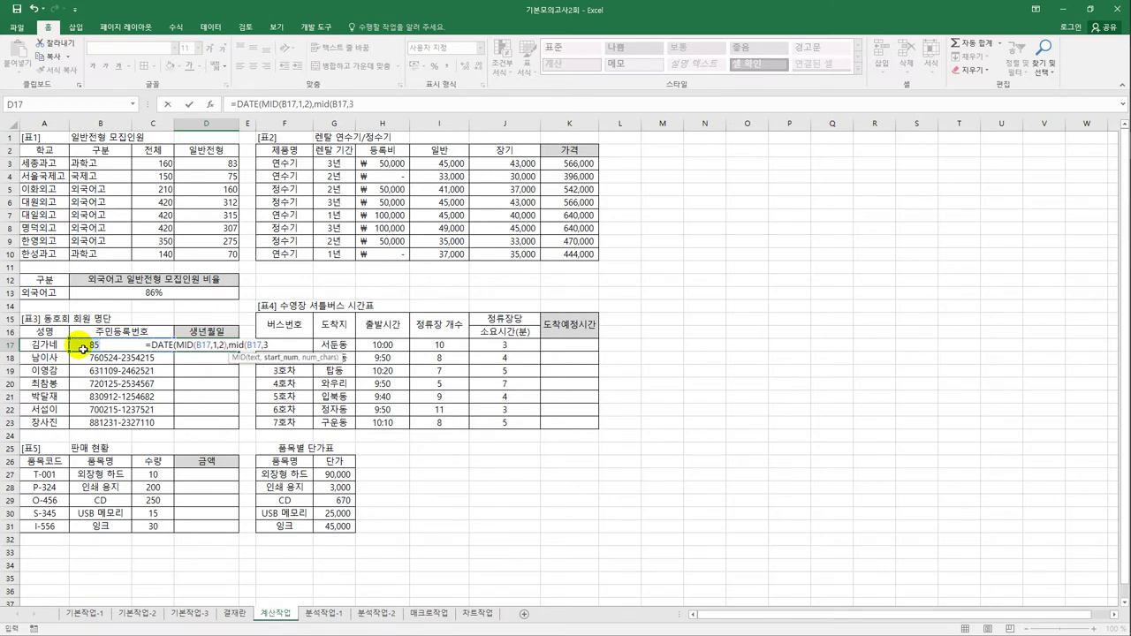
type(",2")
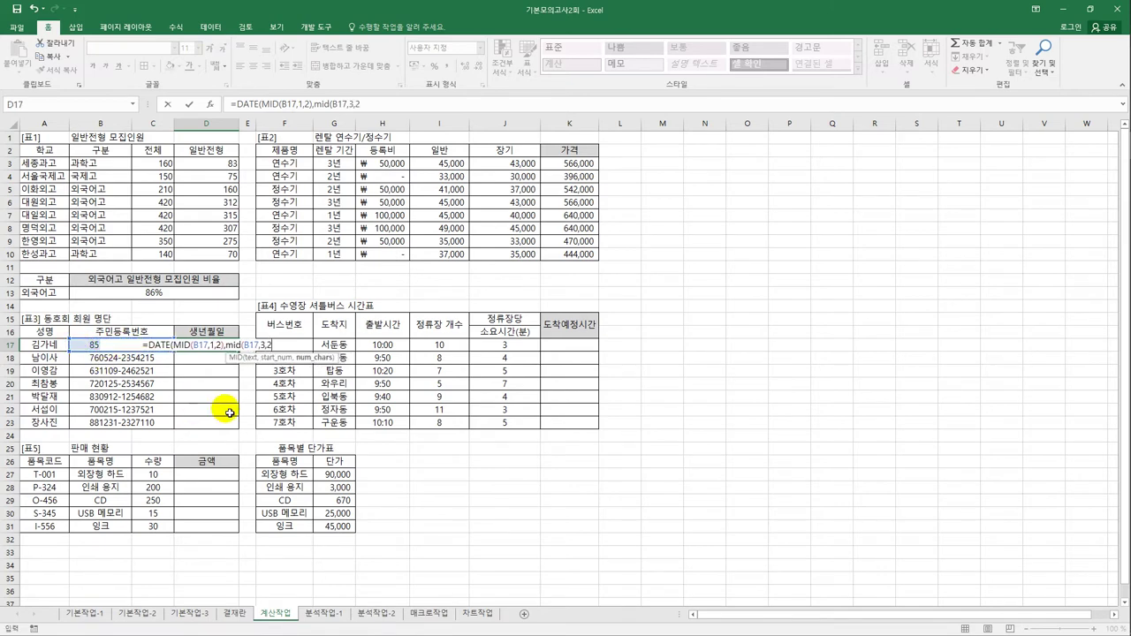
type(")")
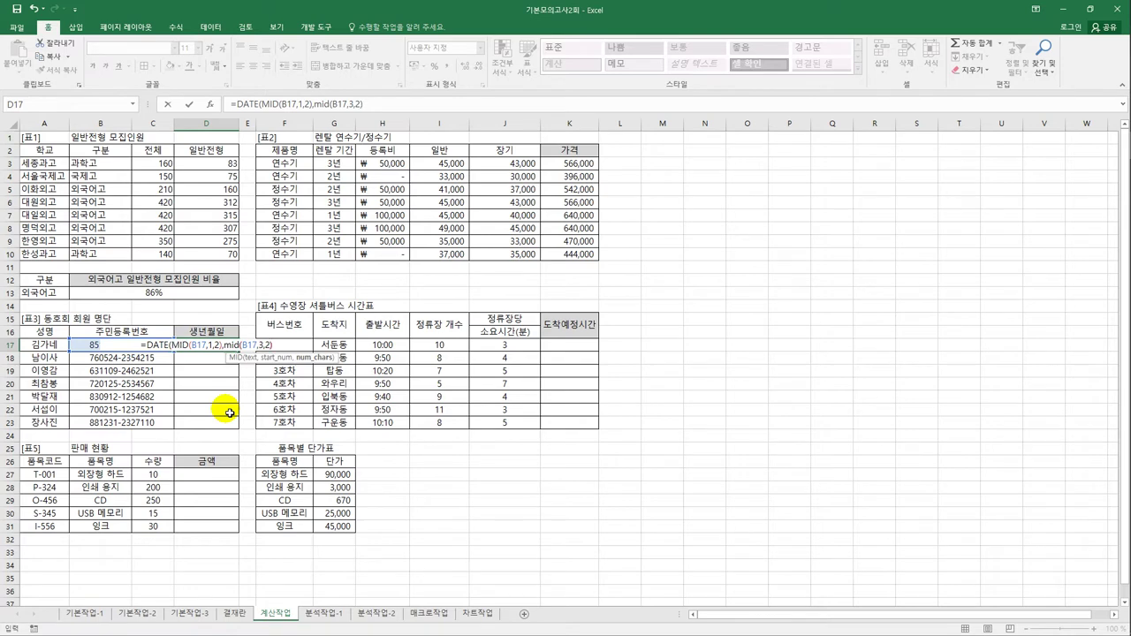
Add MID(B17,5,2) as the day argument in D17 and close the DATE formula.
type(",m")
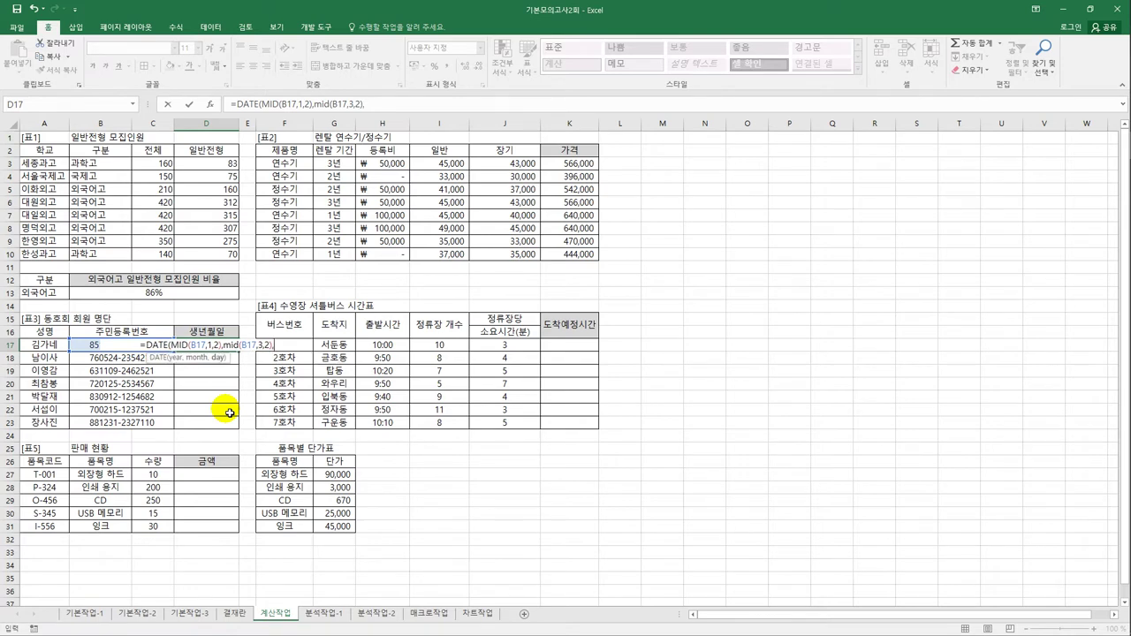
type("i")
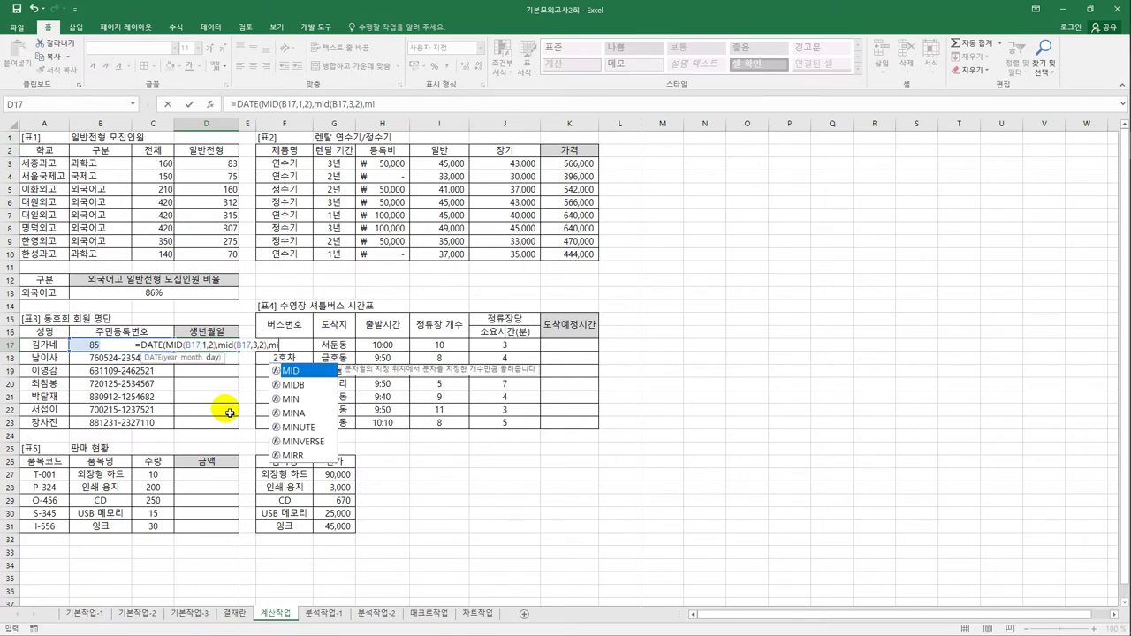
key("Tab")
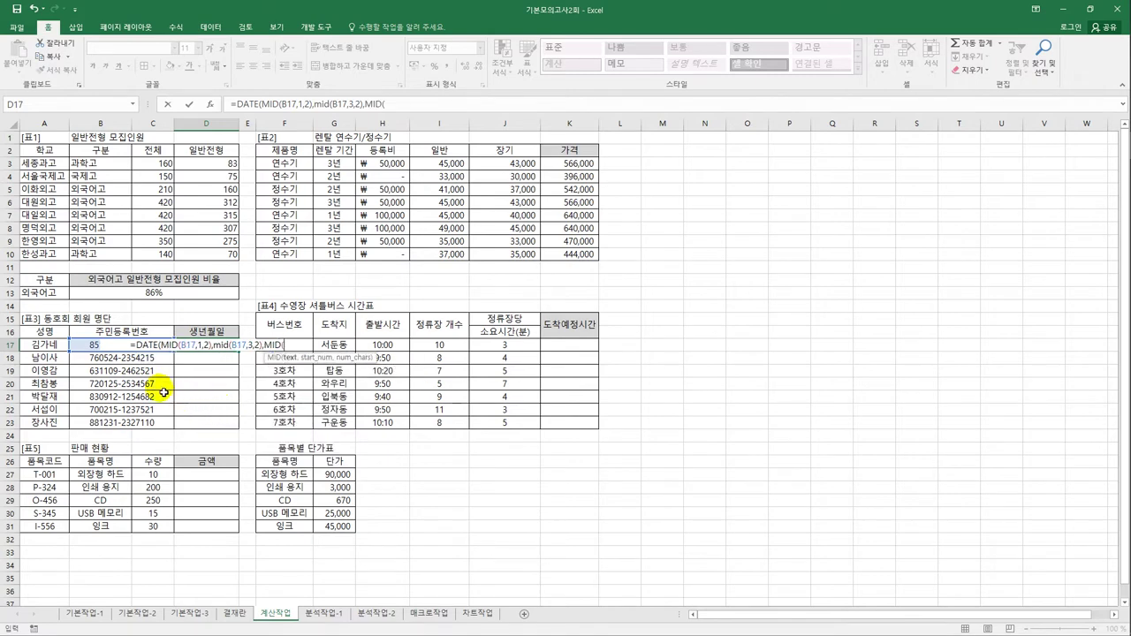
left_click(84, 348)
type(",5")
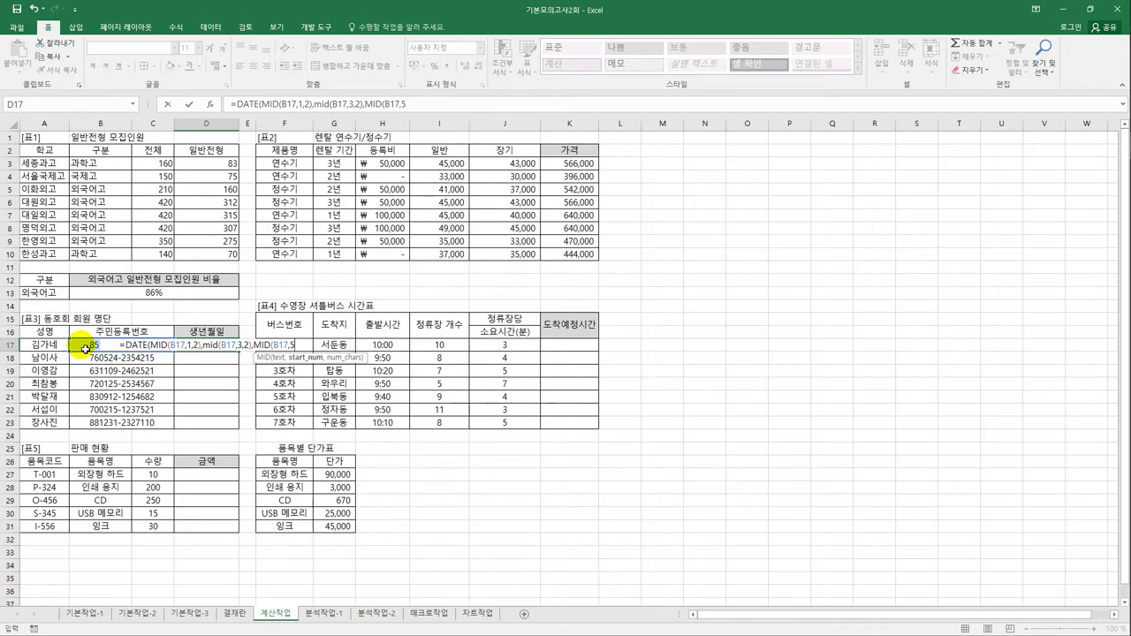
type(",2")
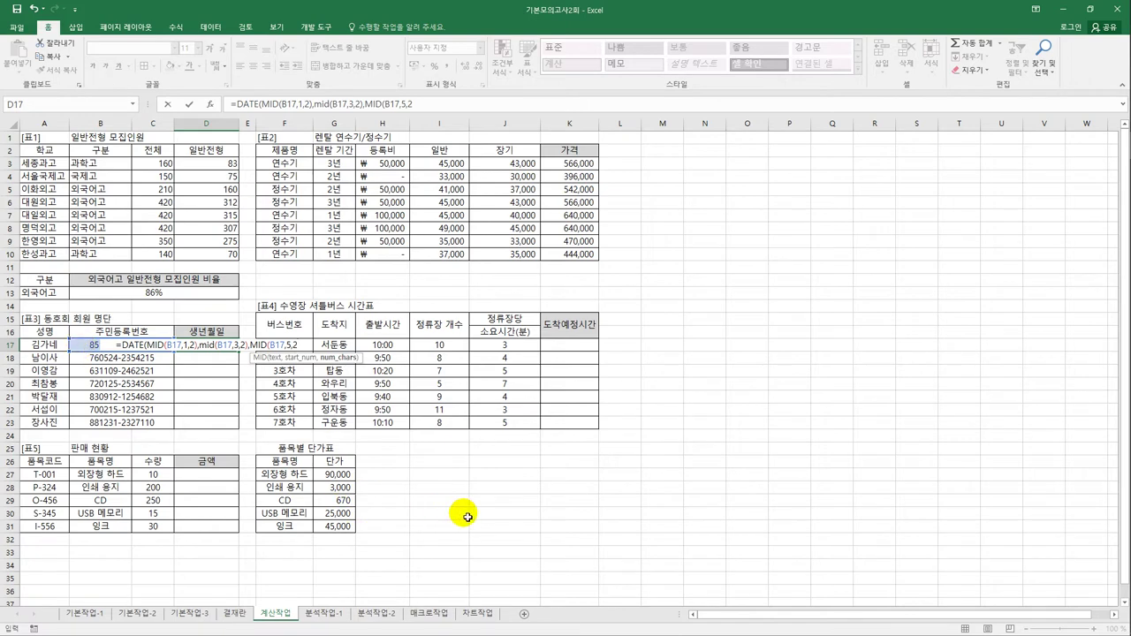
type(")")
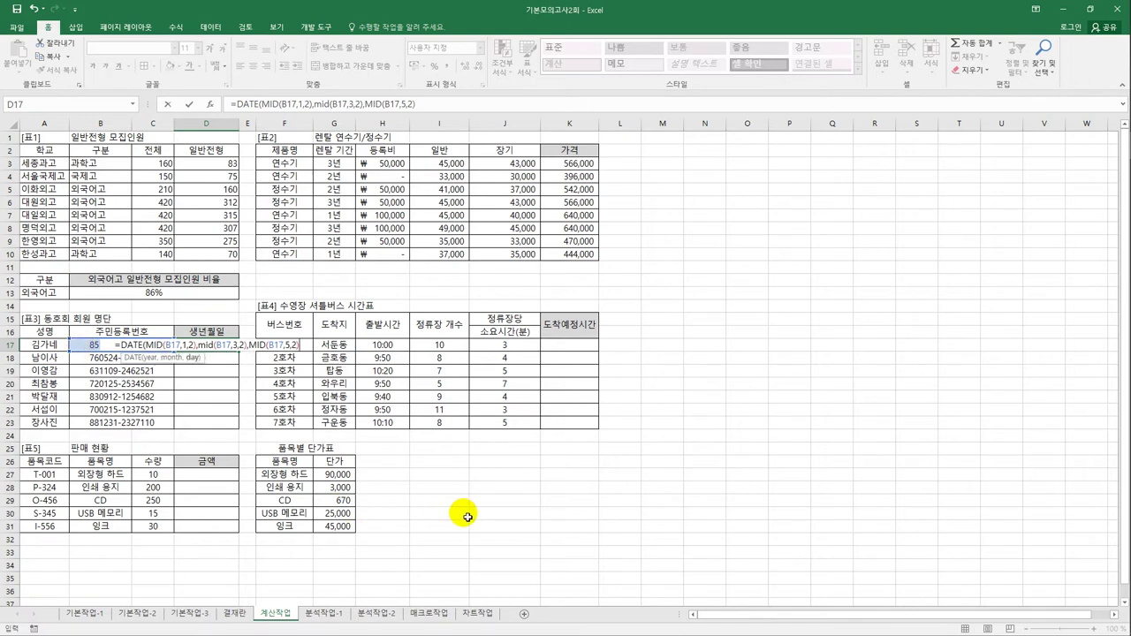
type(")")
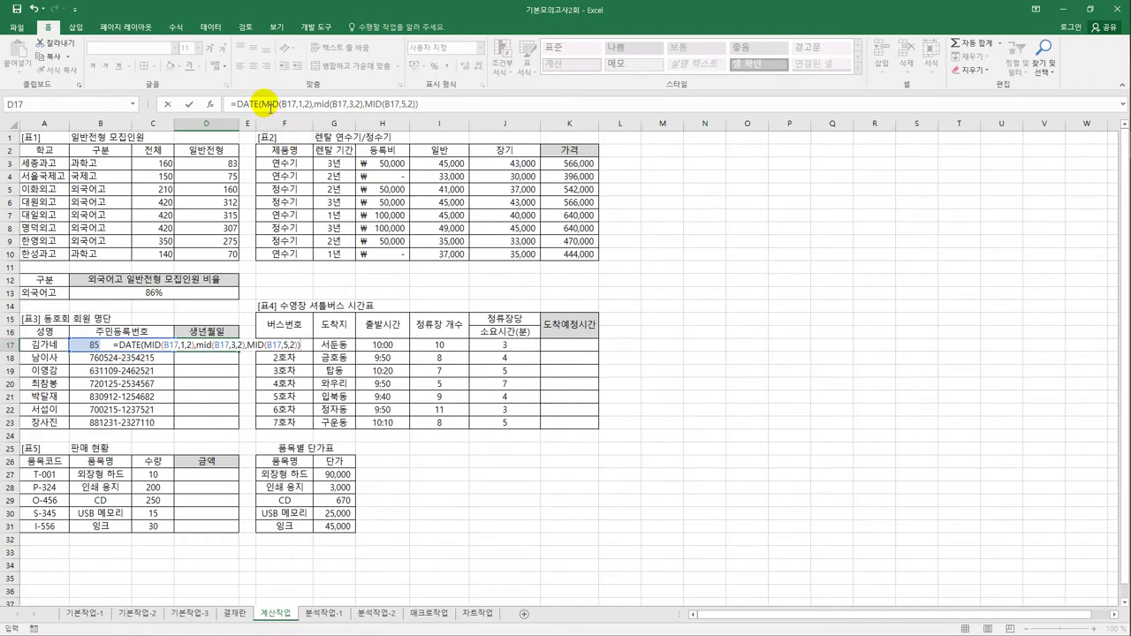
Check the MID arguments, then enter the DATE formula in D17 and fill it down the 생년월일 column to D23.
left_click_drag(261, 104, 371, 108)
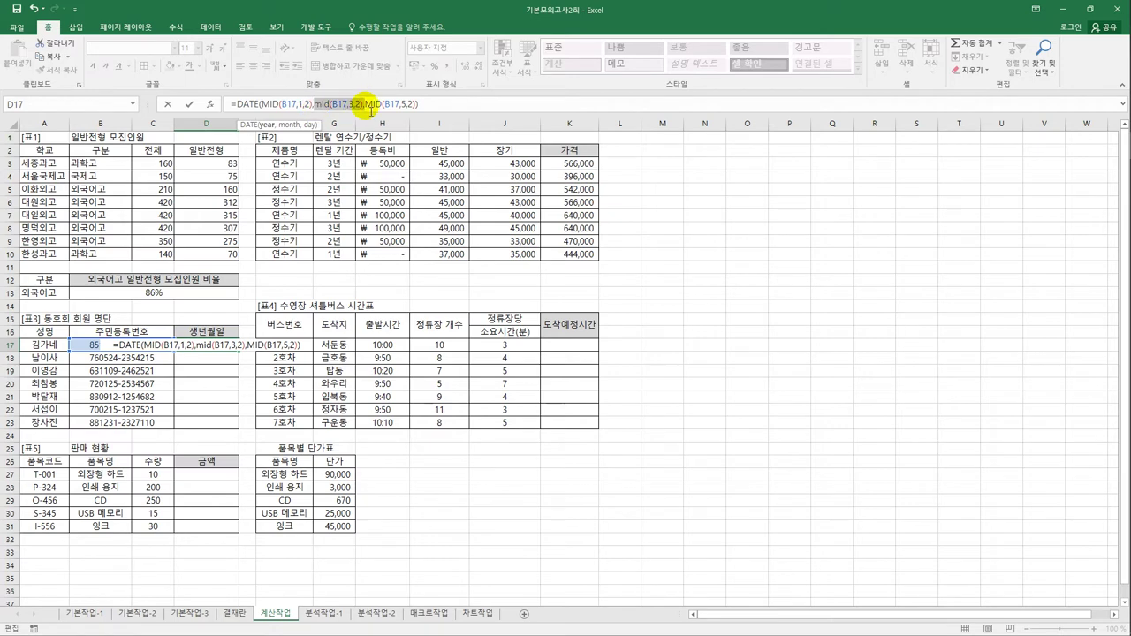
left_click(323, 105)
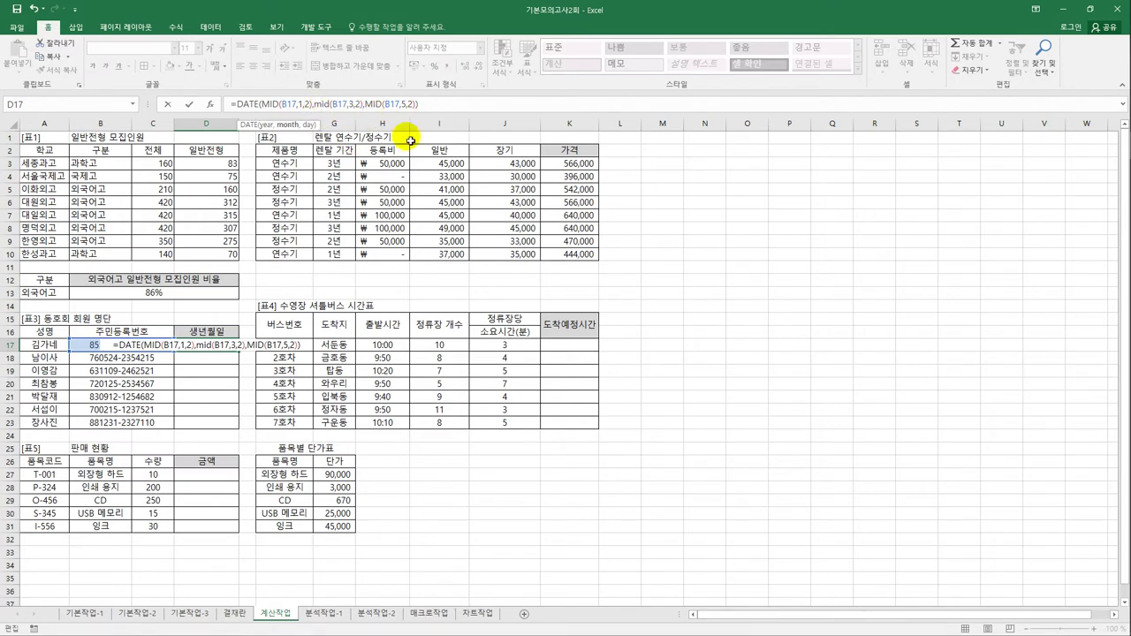
left_click(430, 105)
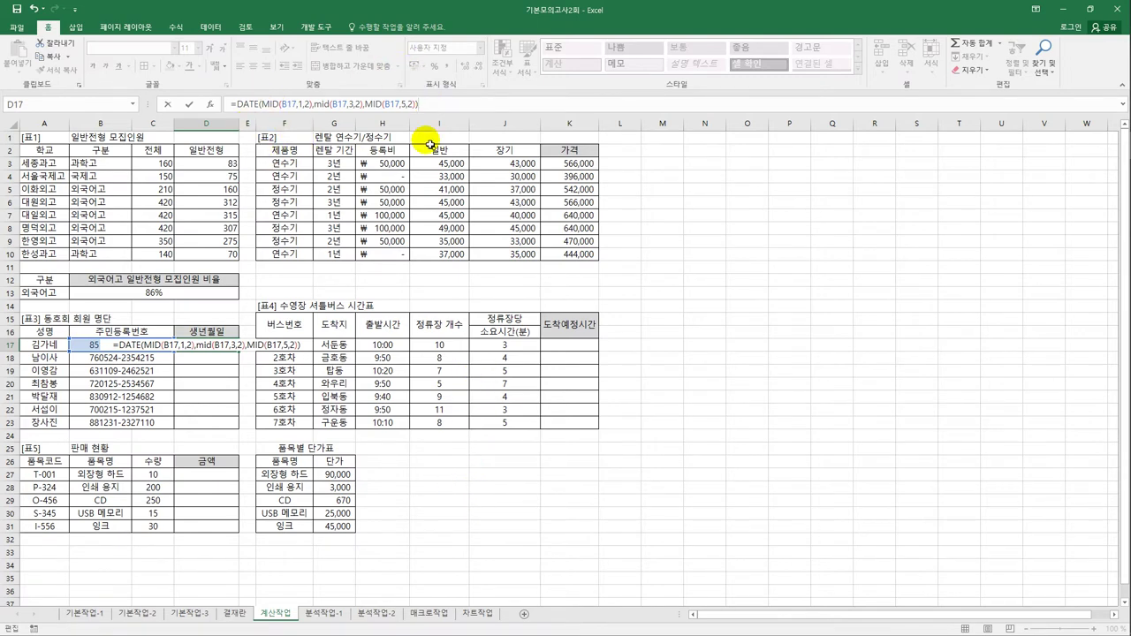
key("ctrl+Return")
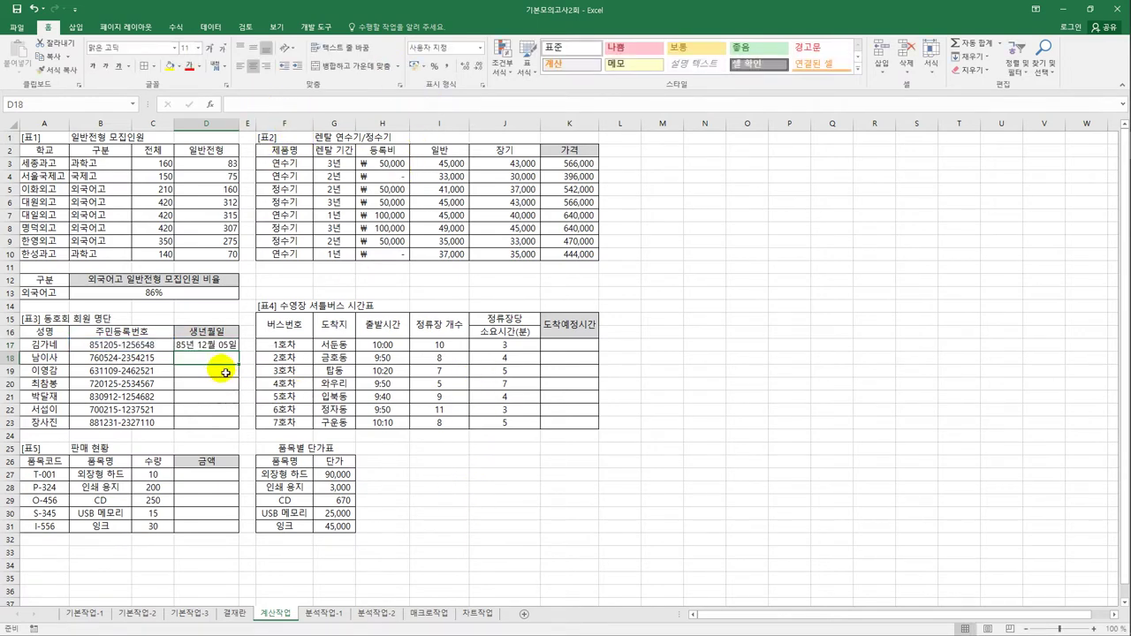
left_click_drag(241, 357, 241, 429)
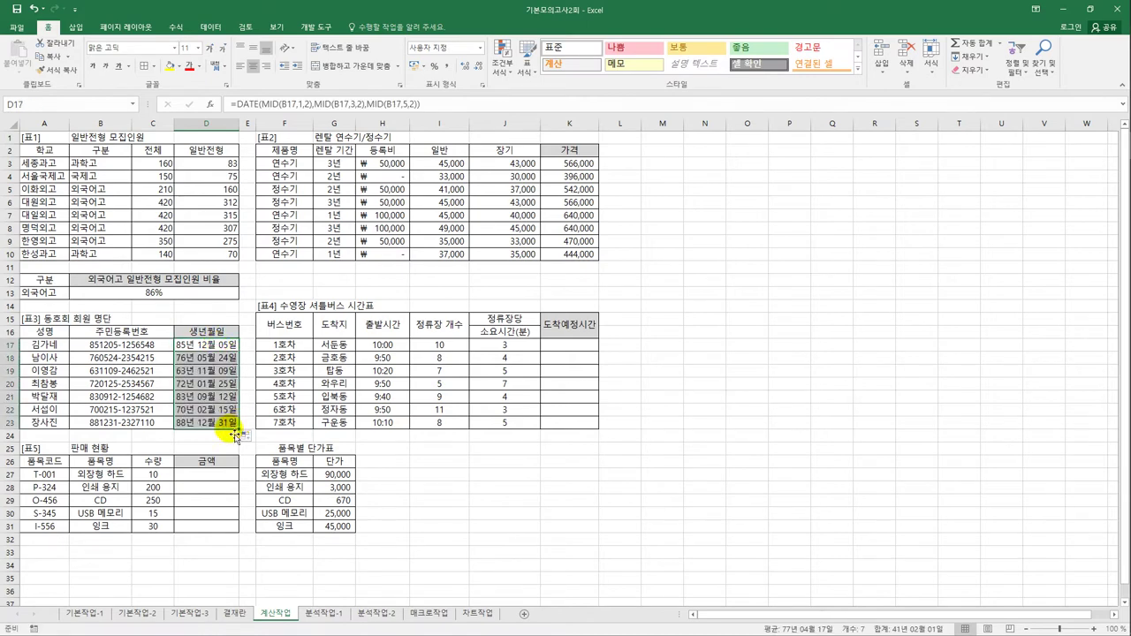
left_click(232, 428)
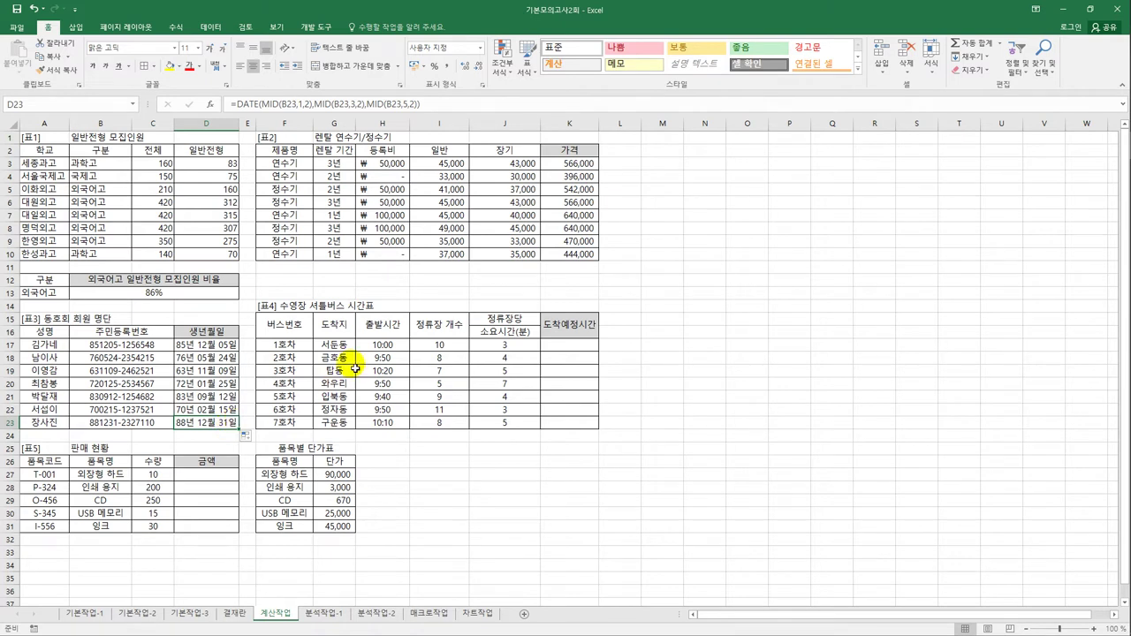
Start a TIME formula in the first 도착예정시간 cell, K17, of 표4.
left_click(444, 344)
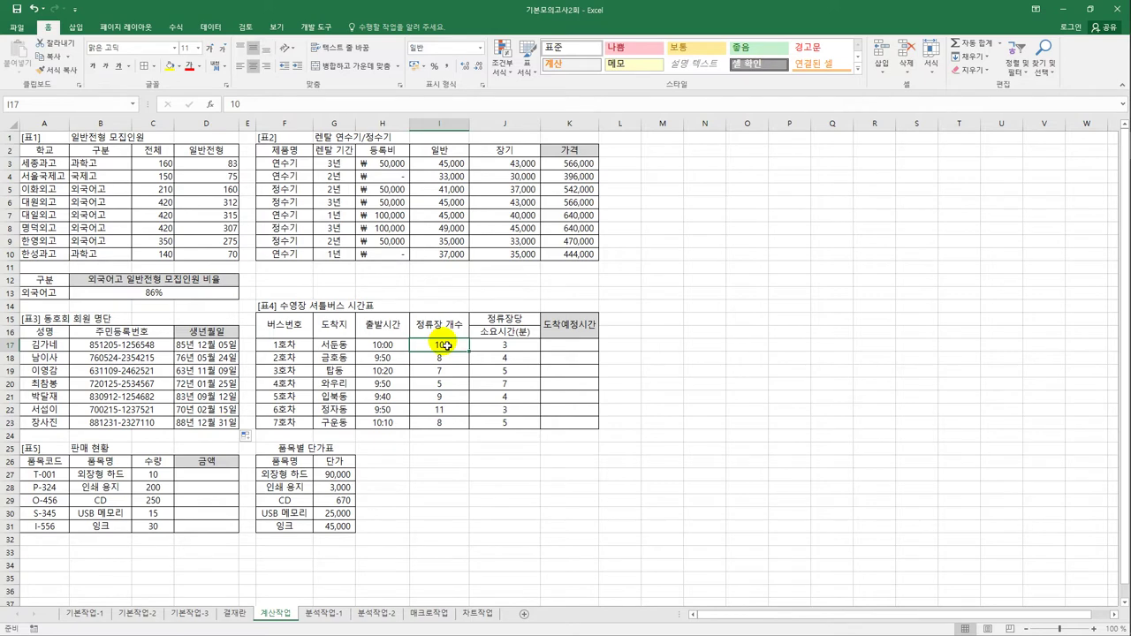
left_click(503, 347)
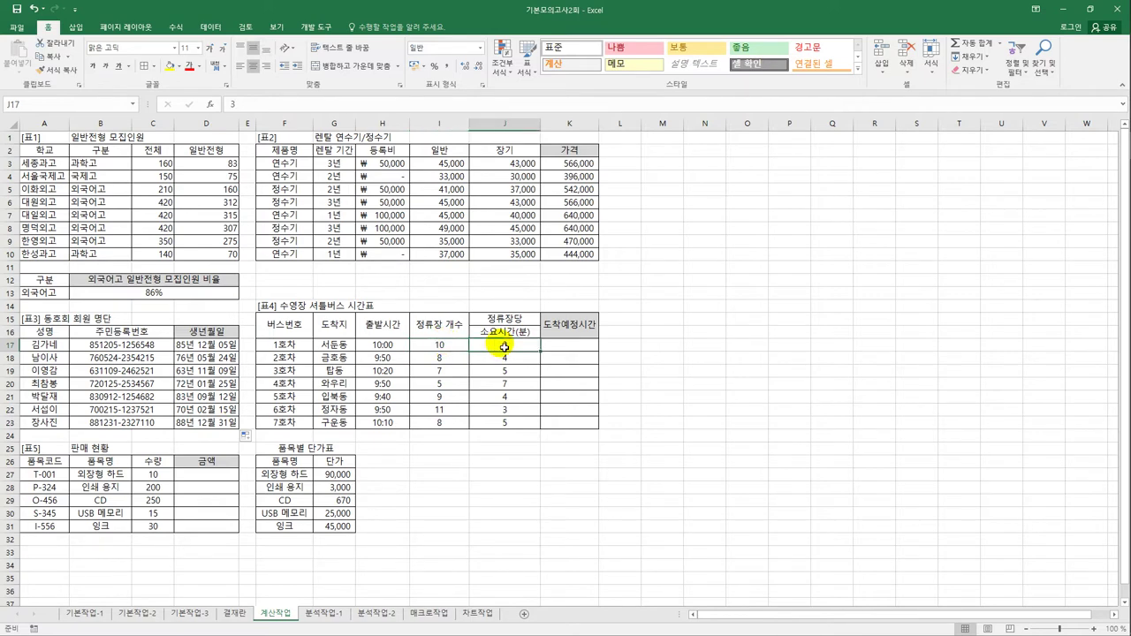
left_click(573, 348)
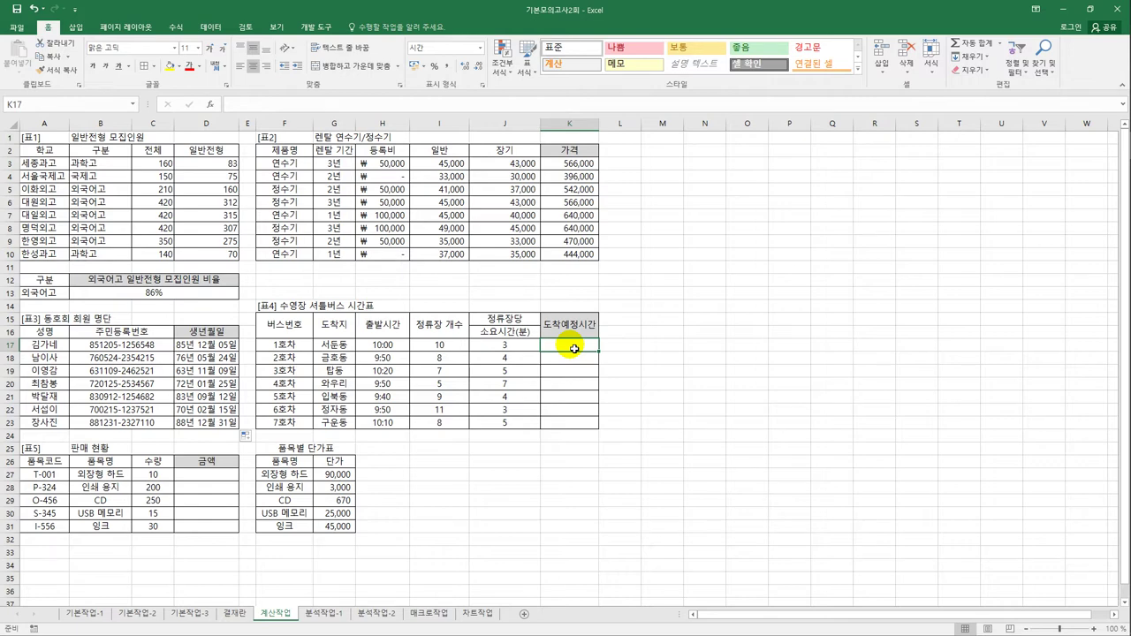
left_click_drag(574, 349, 574, 427)
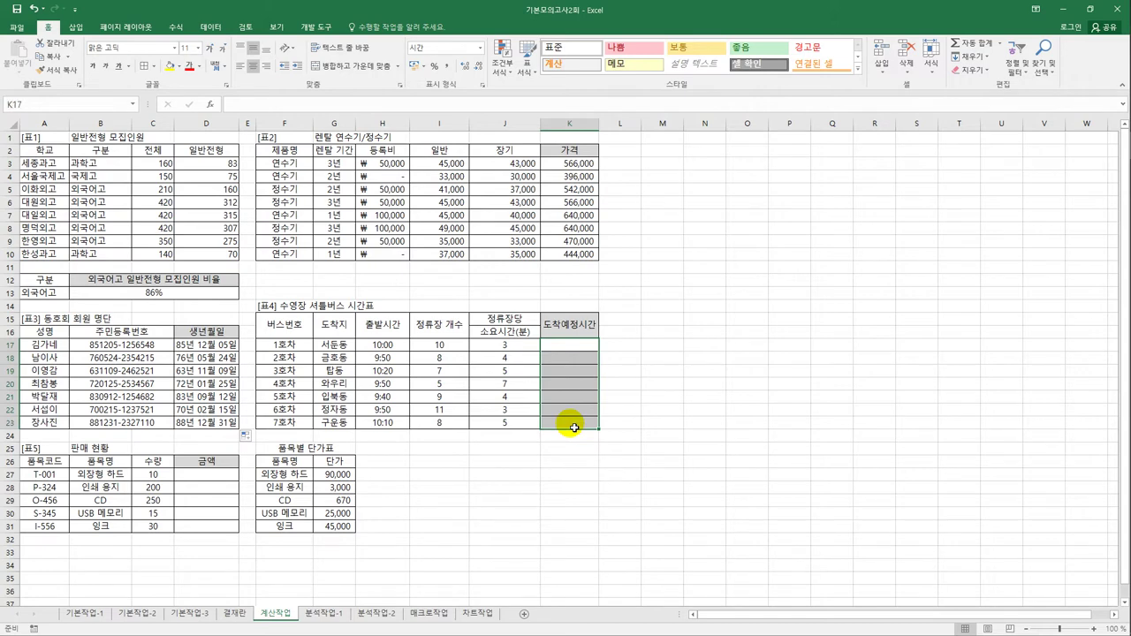
left_click(572, 349)
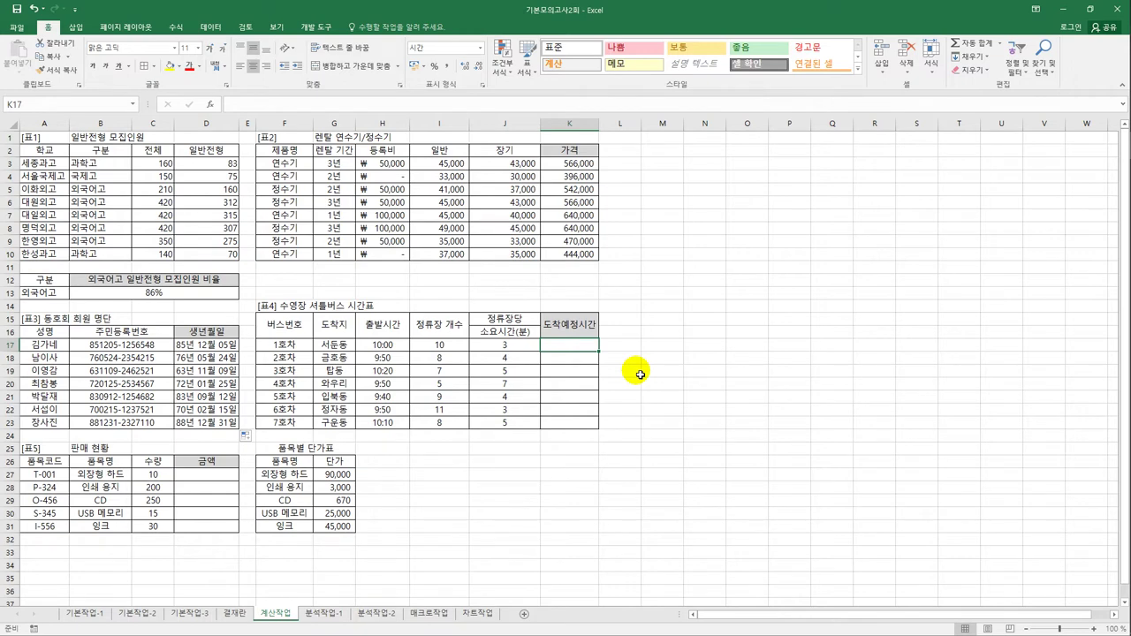
type("=")
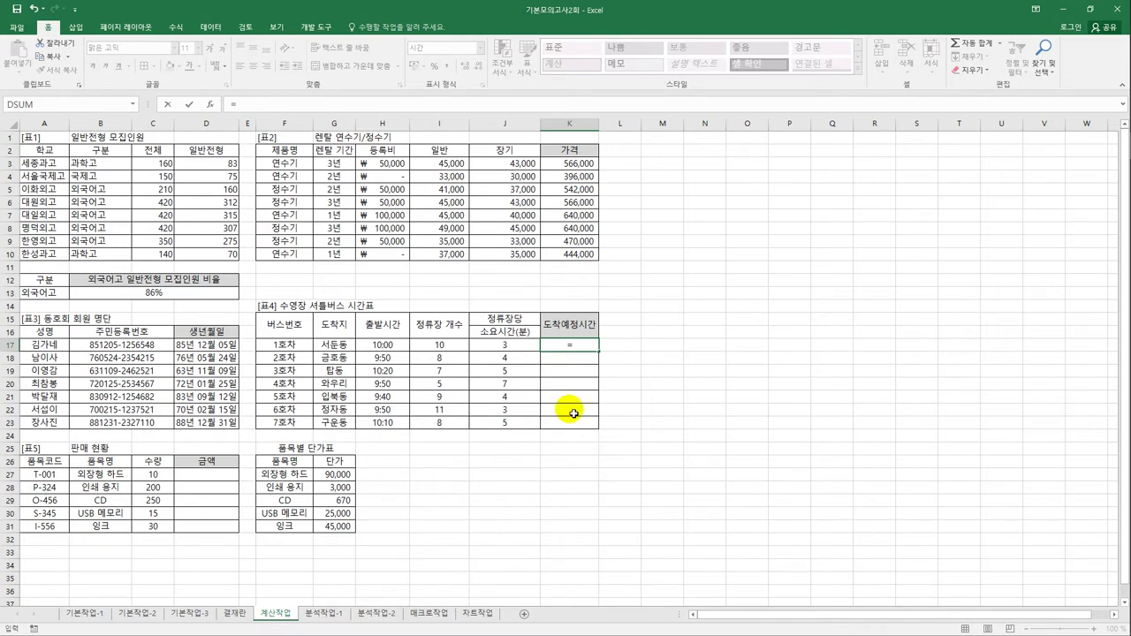
type("ti")
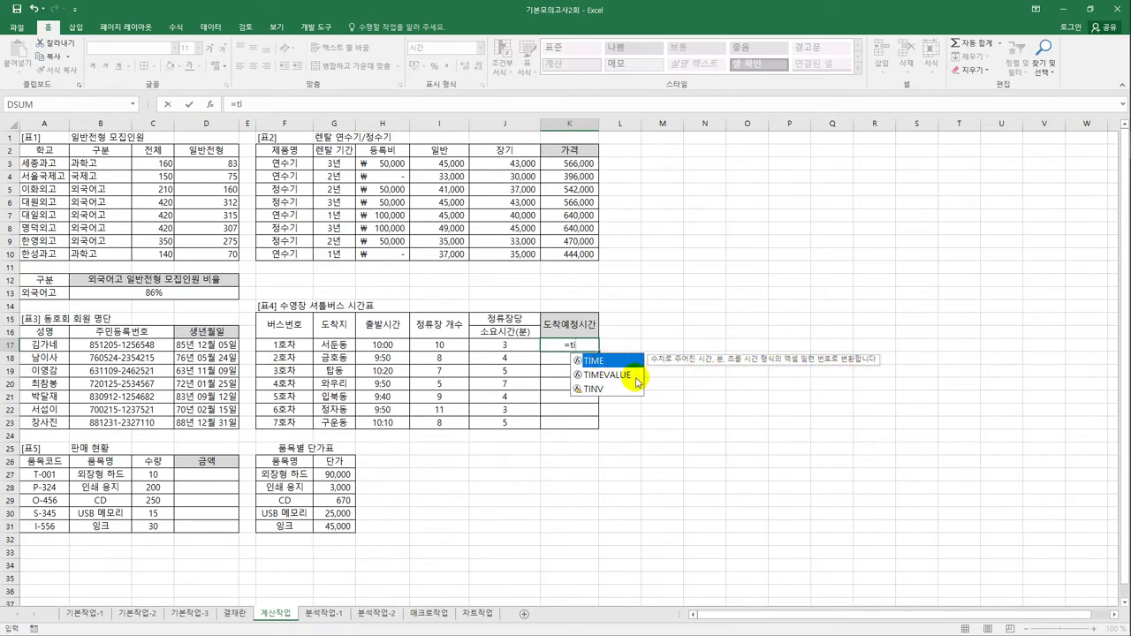
double_click(592, 361)
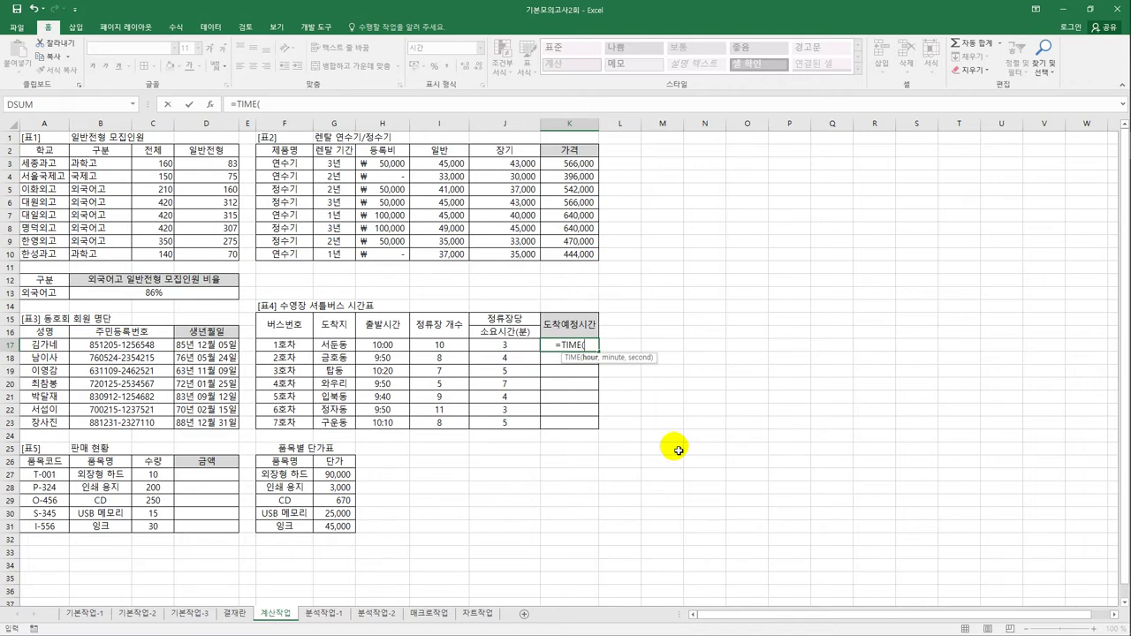
Give the TIME formula HOUR(H17) as its hour argument, referring to the 출발시간 cell.
type("ho")
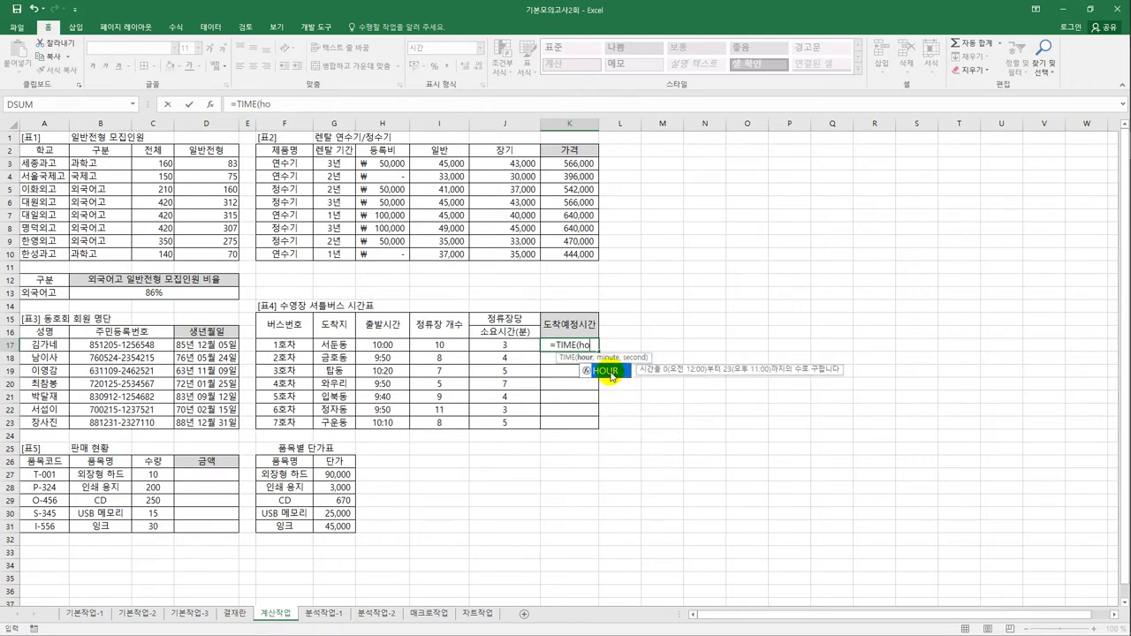
double_click(608, 371)
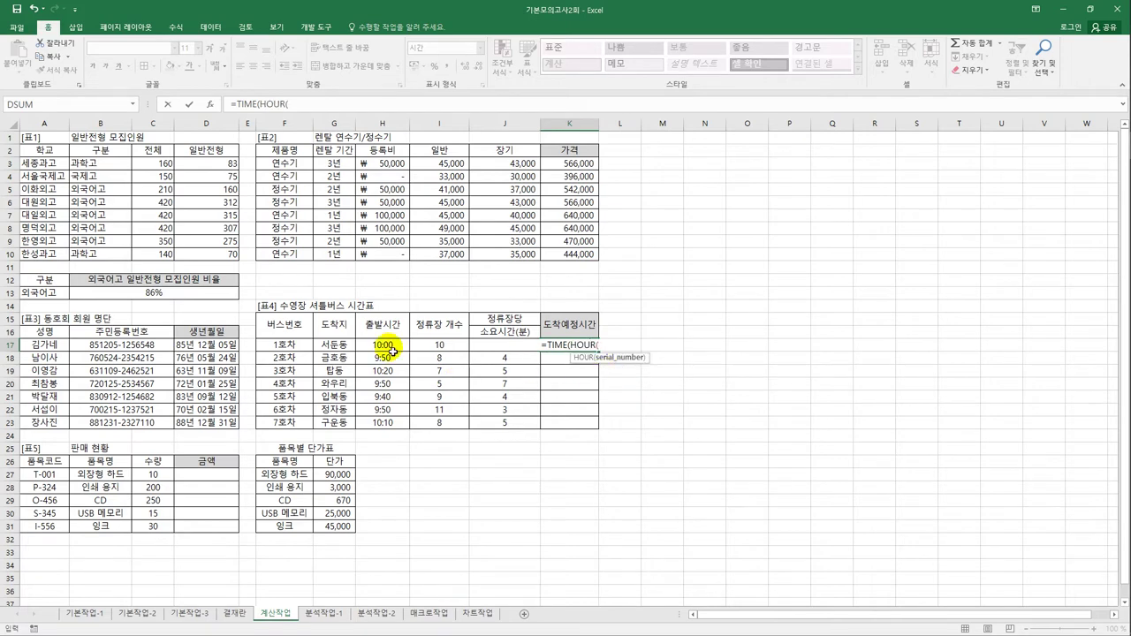
left_click(380, 346)
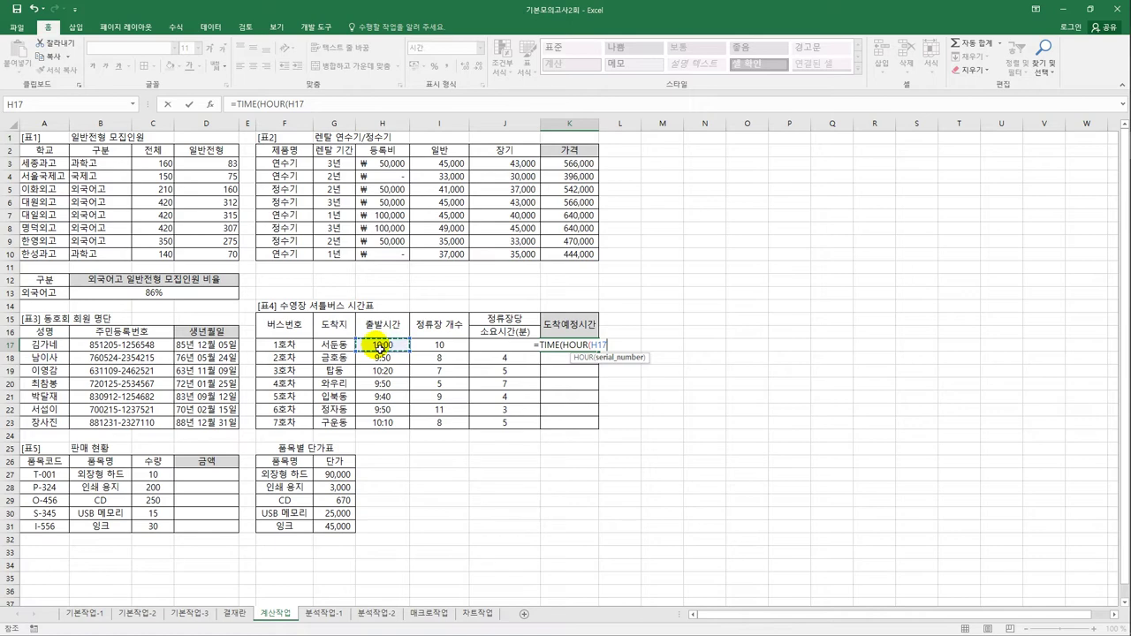
type("),")
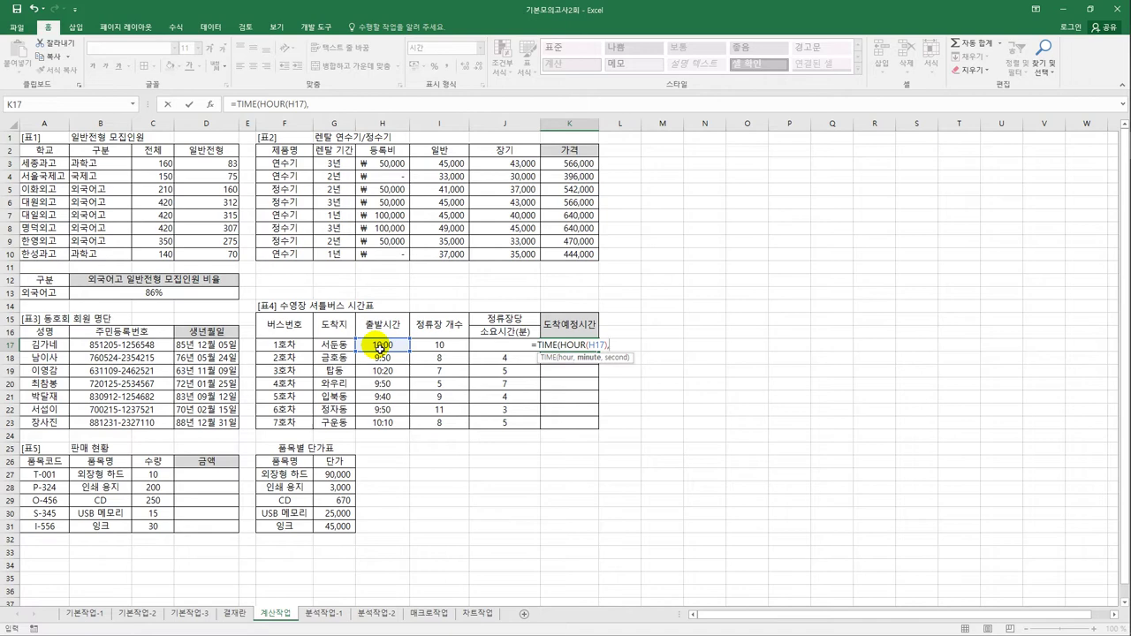
Enter MINUTE(H17) in the minute argument of the TIME formula in K17.
type("mi")
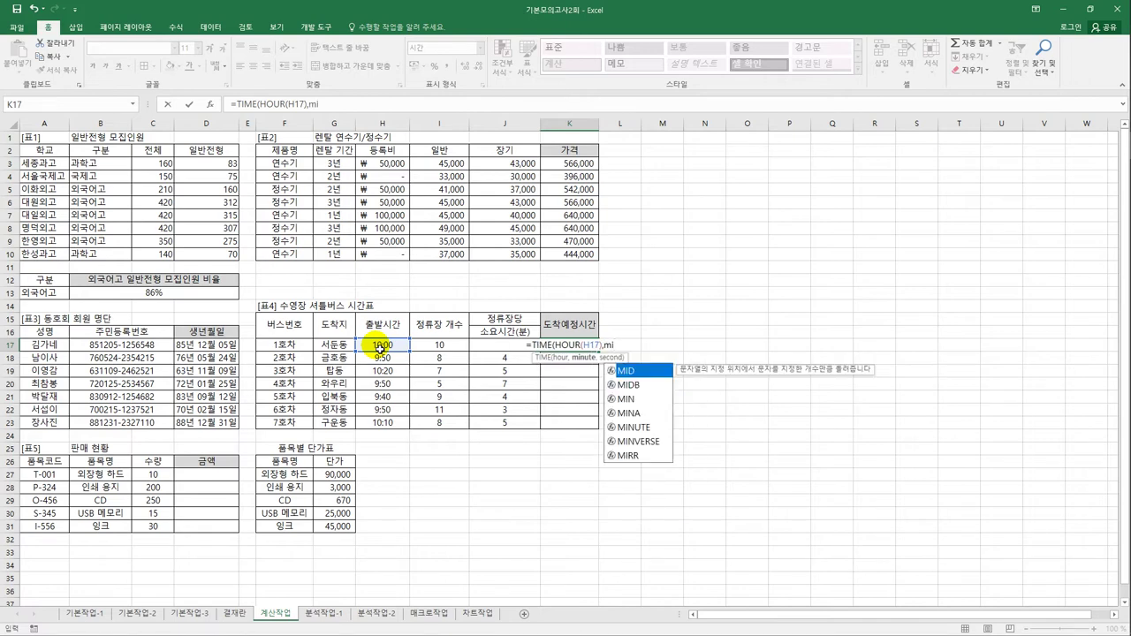
type("n")
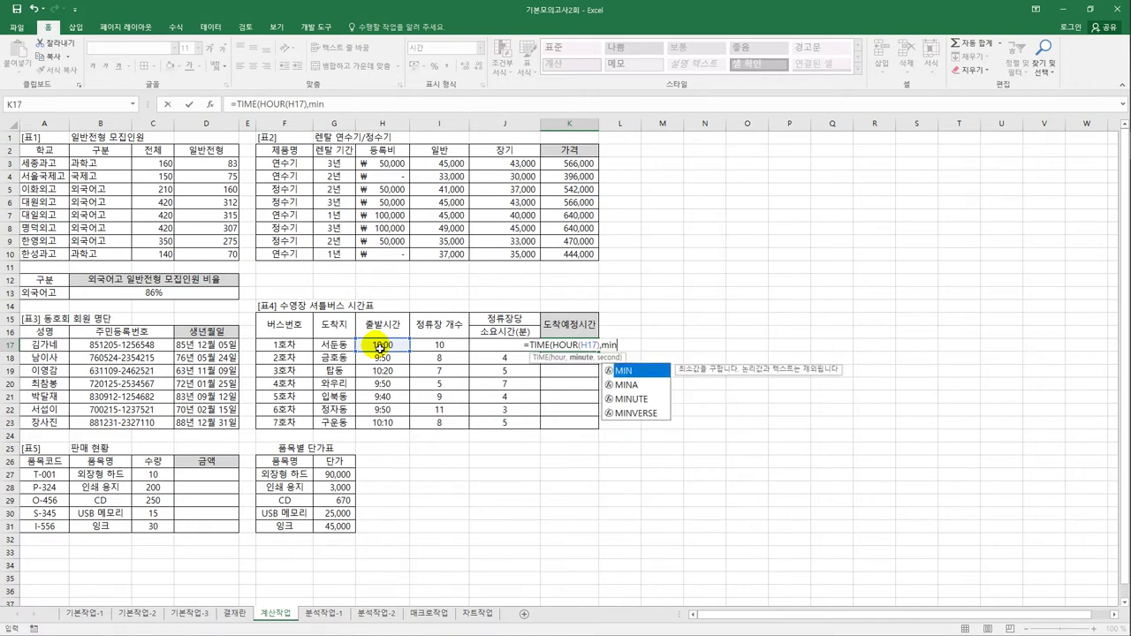
left_click(644, 402)
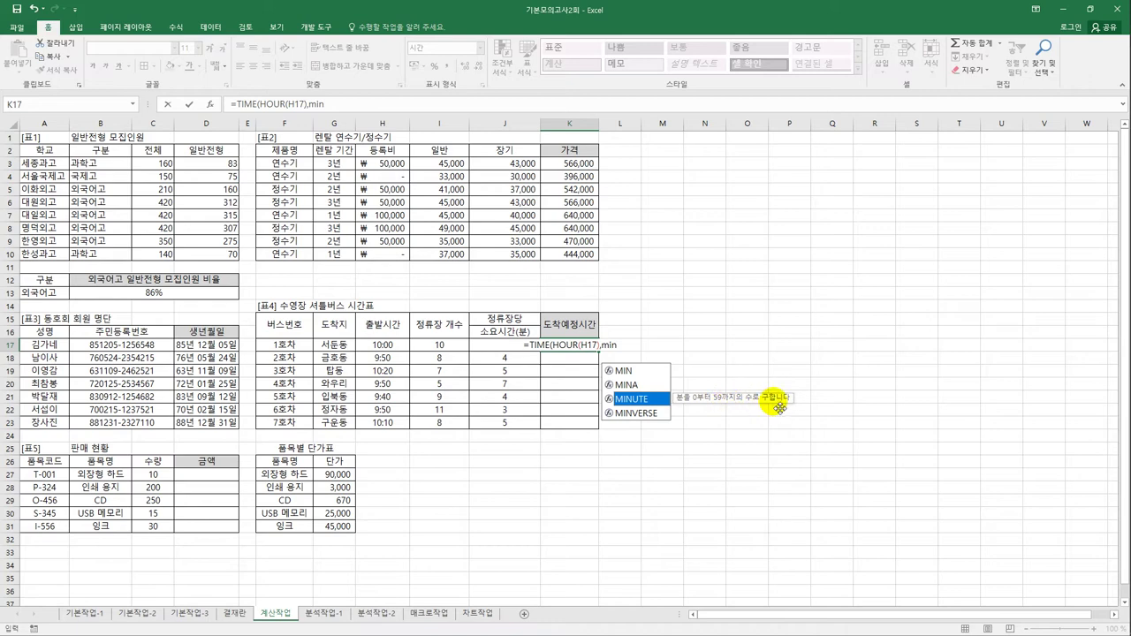
double_click(648, 405)
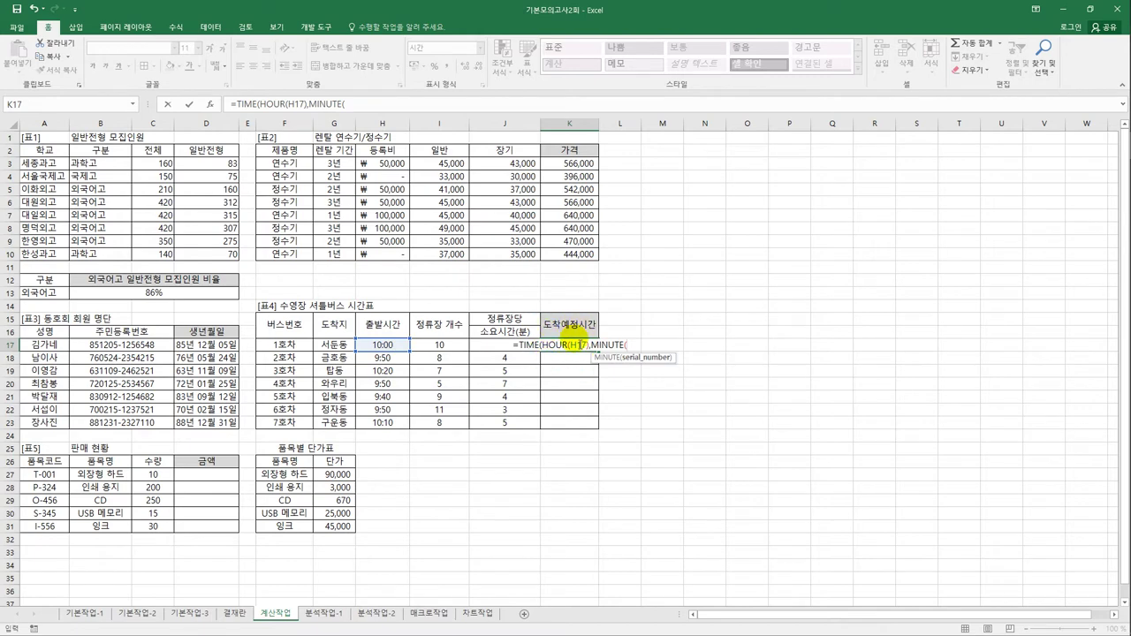
left_click(400, 349)
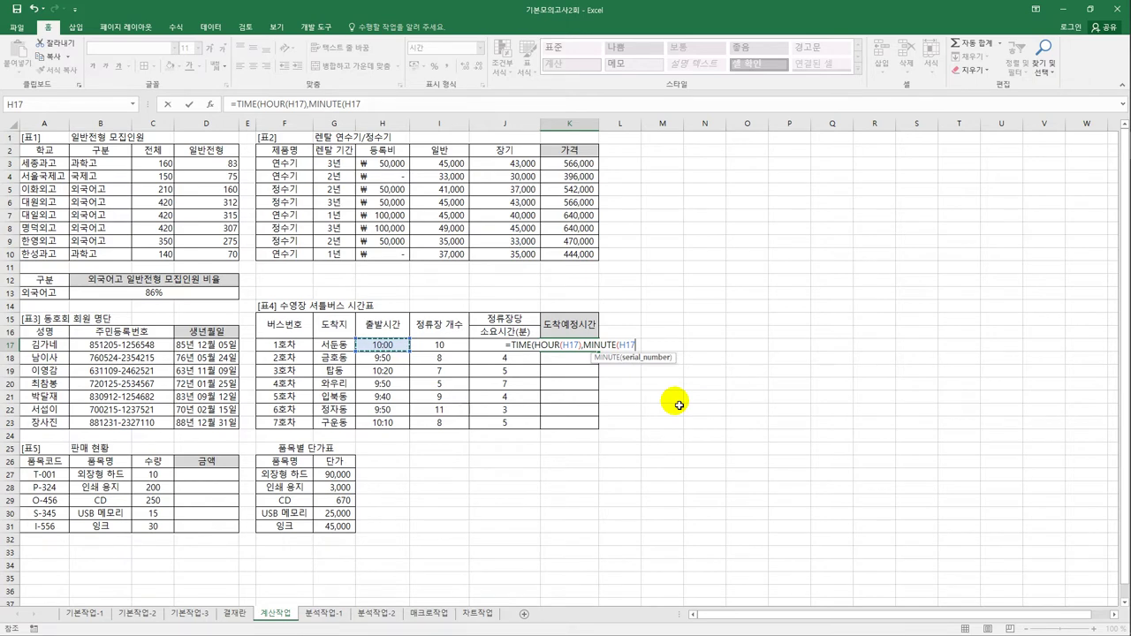
type(")")
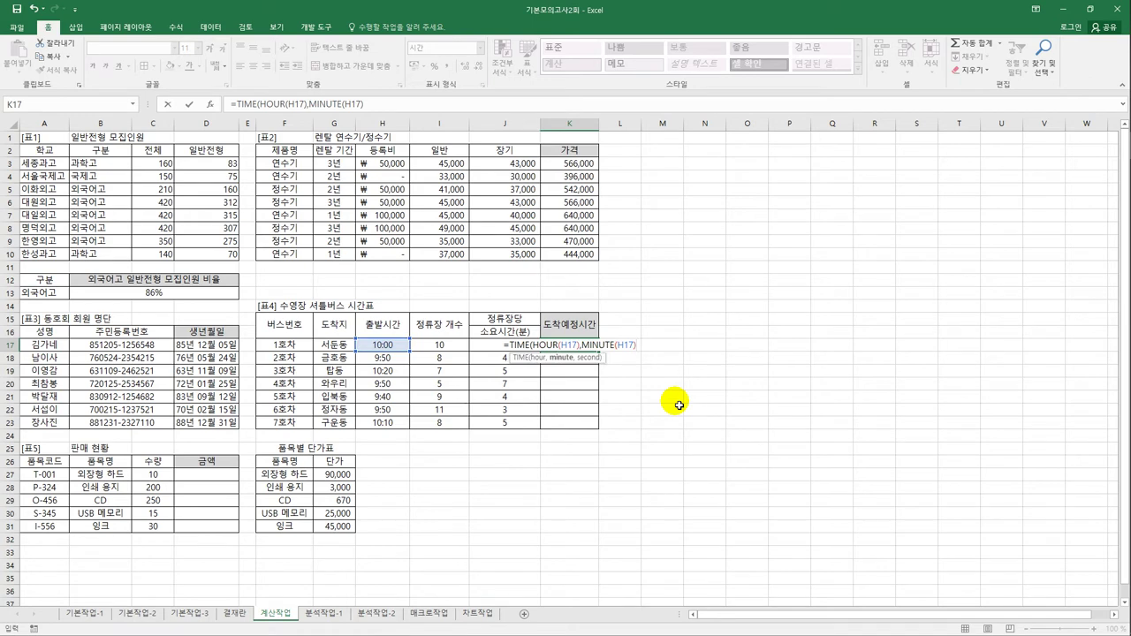
Add the product of 정류장 개수 and 소요시간, I17*J17, to the minute argument in K17.
type("+")
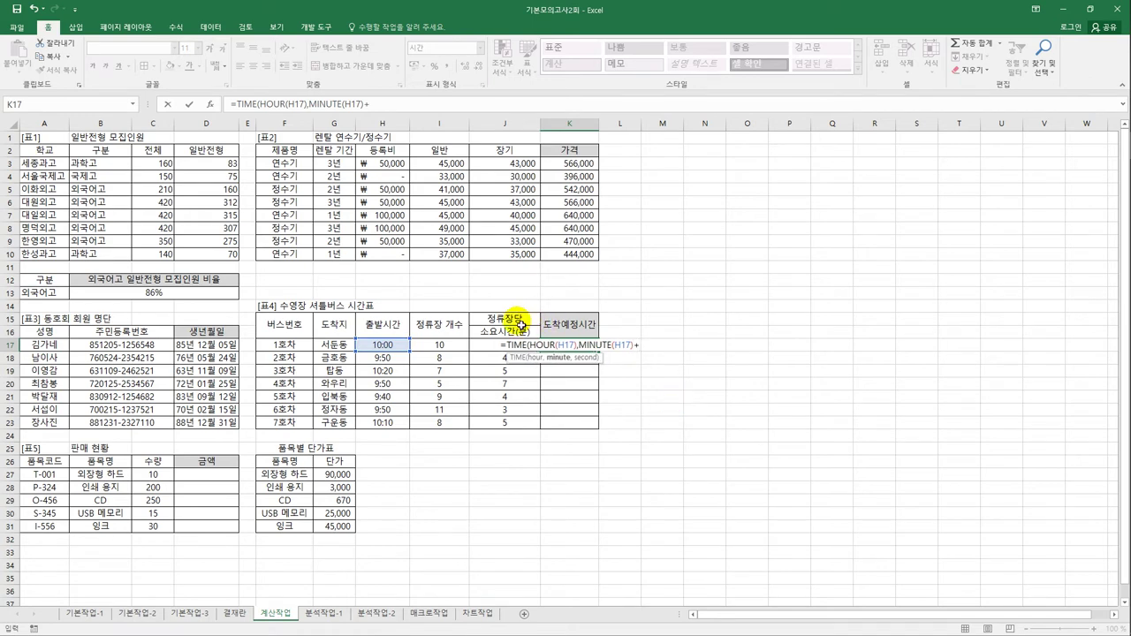
left_click(451, 350)
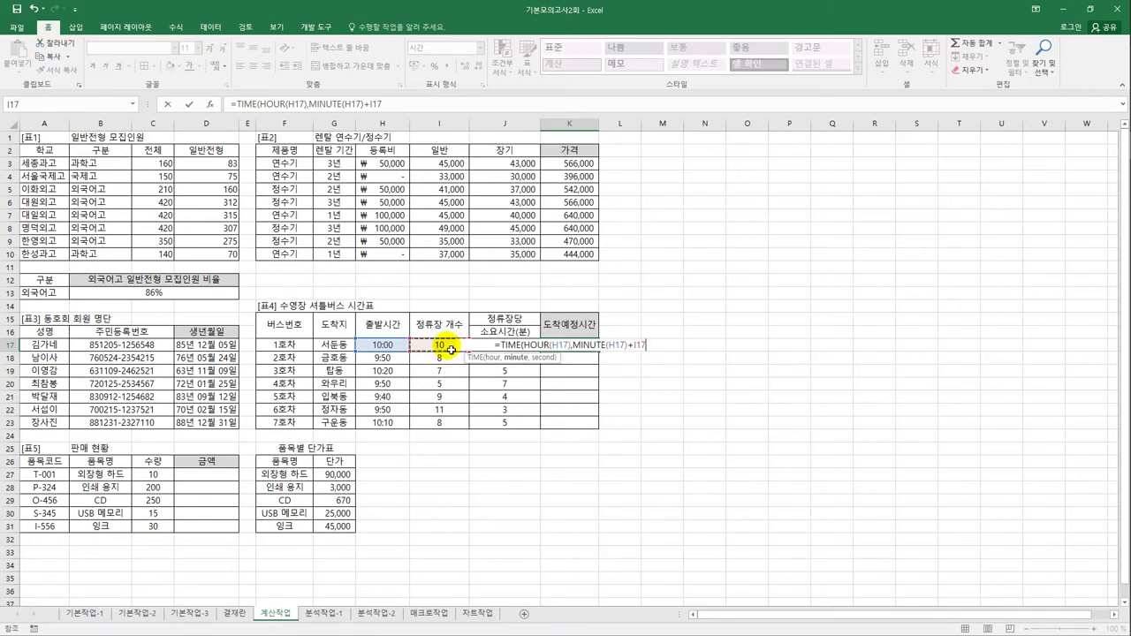
type("*")
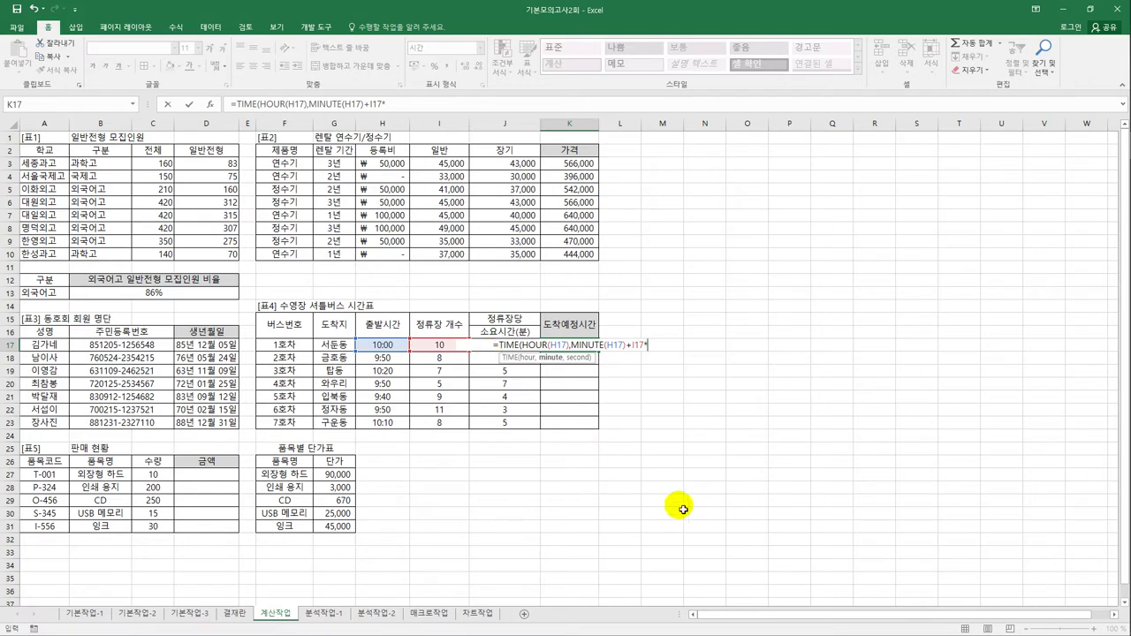
key("Left")
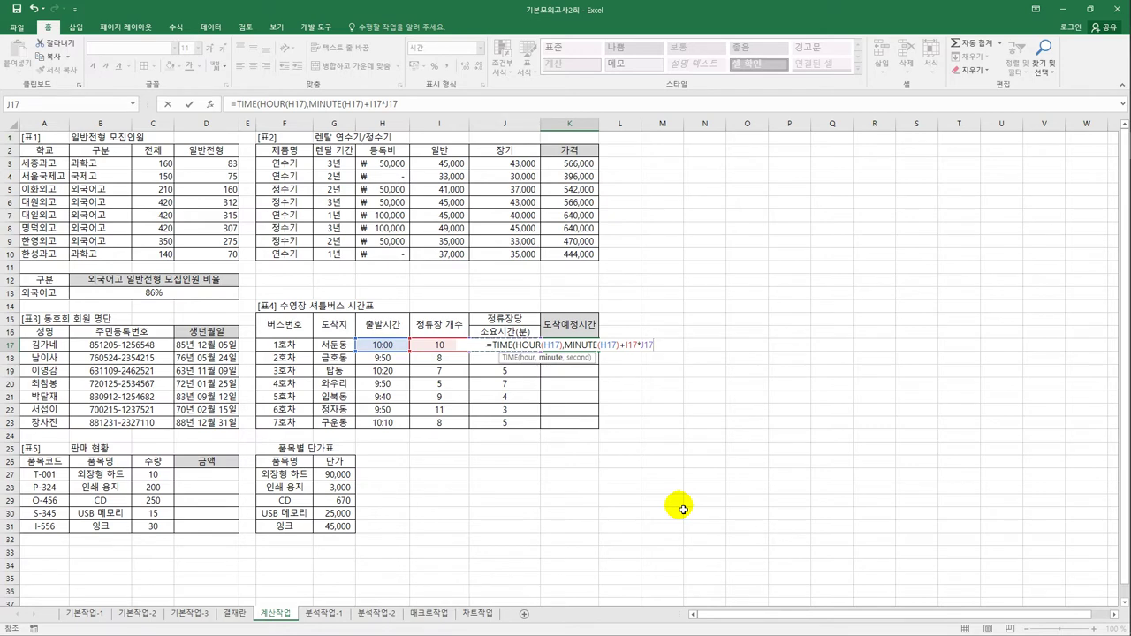
Complete the TIME formula in K17 with 0 as its second argument, close it and commit it.
type(",")
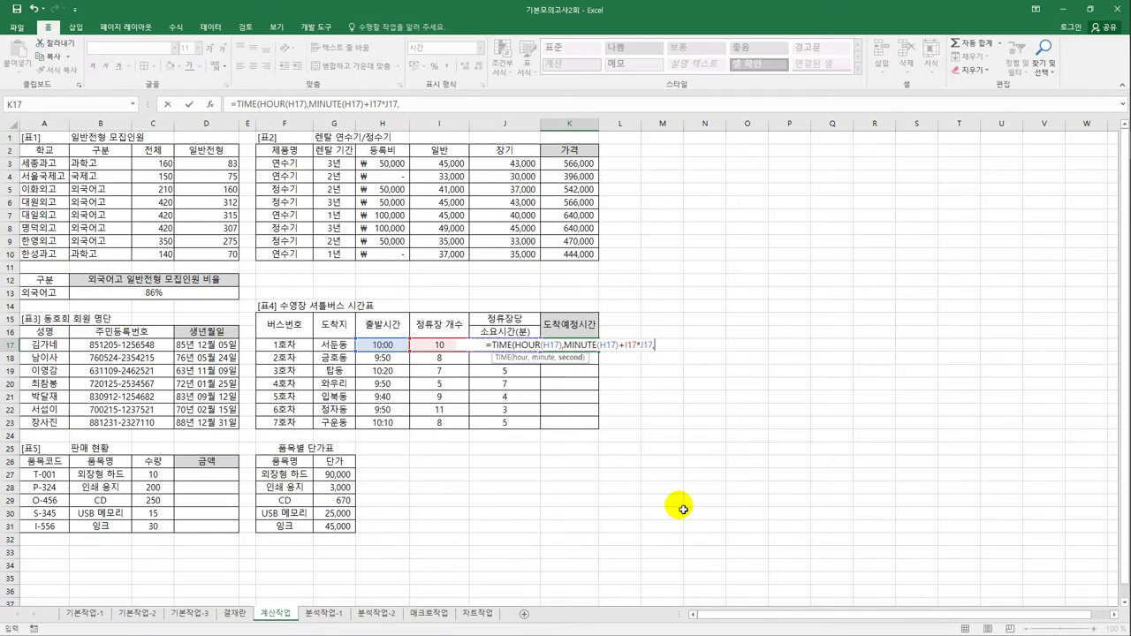
type("0")
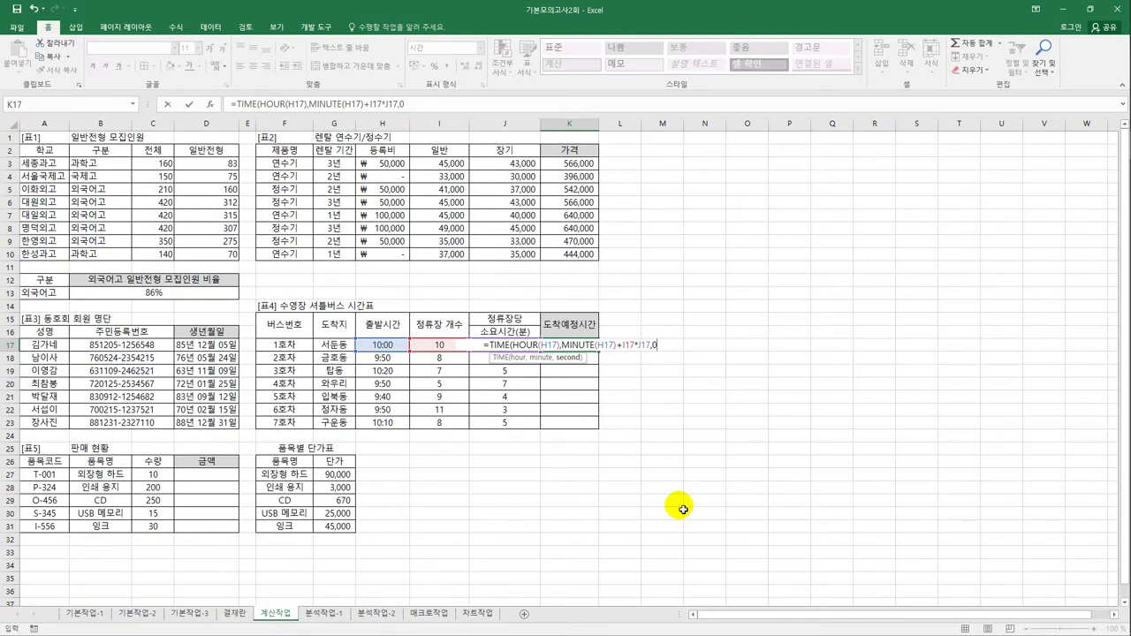
type(")")
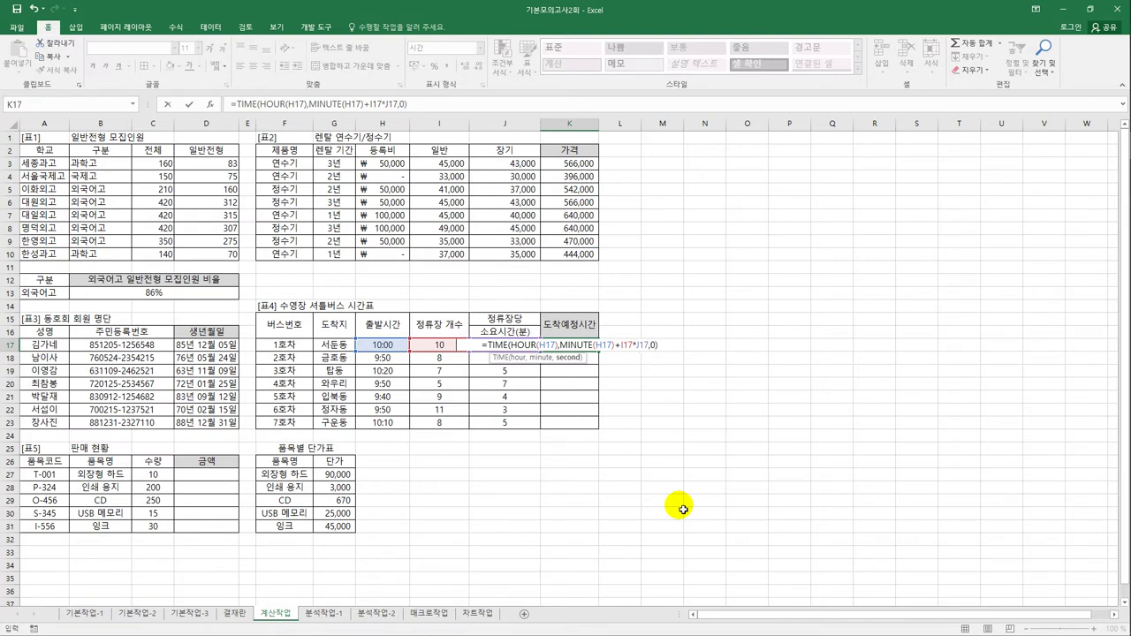
key("ctrl+Return")
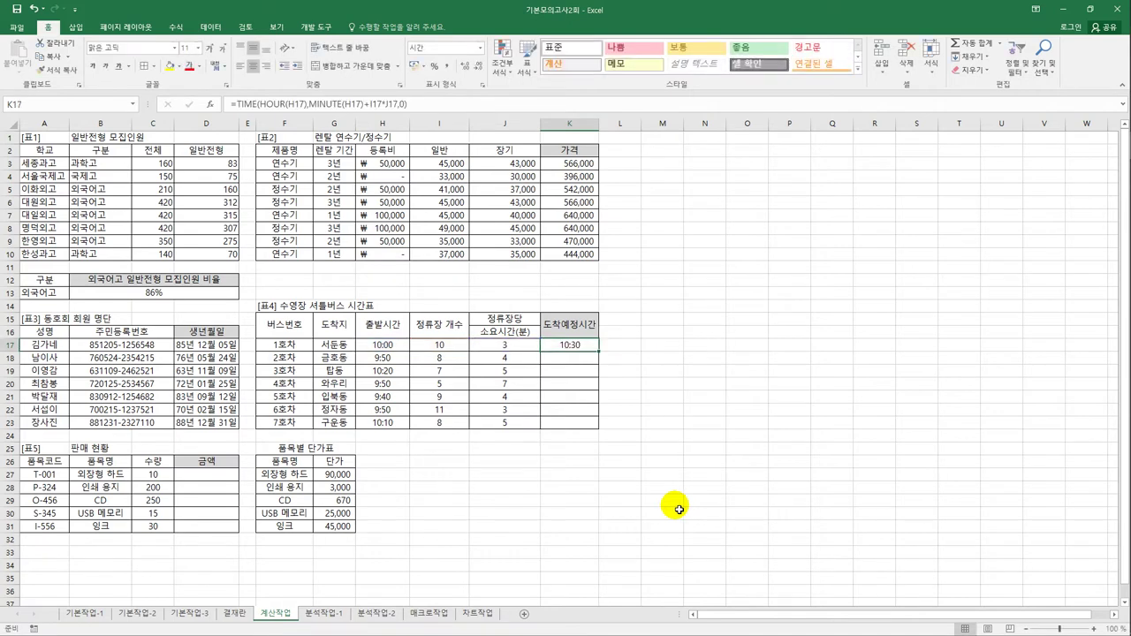
Check K17 against the first bus's 출발시간, 정류장 개수 and 소요시간, and fill its formula down through K23.
left_click(377, 346)
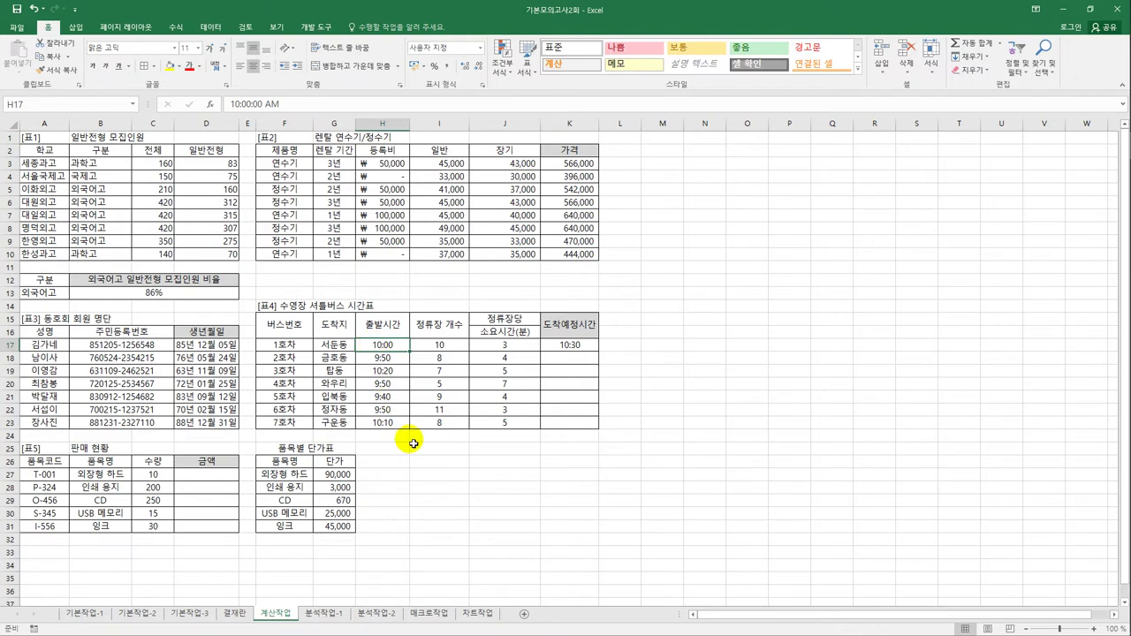
left_click(456, 349)
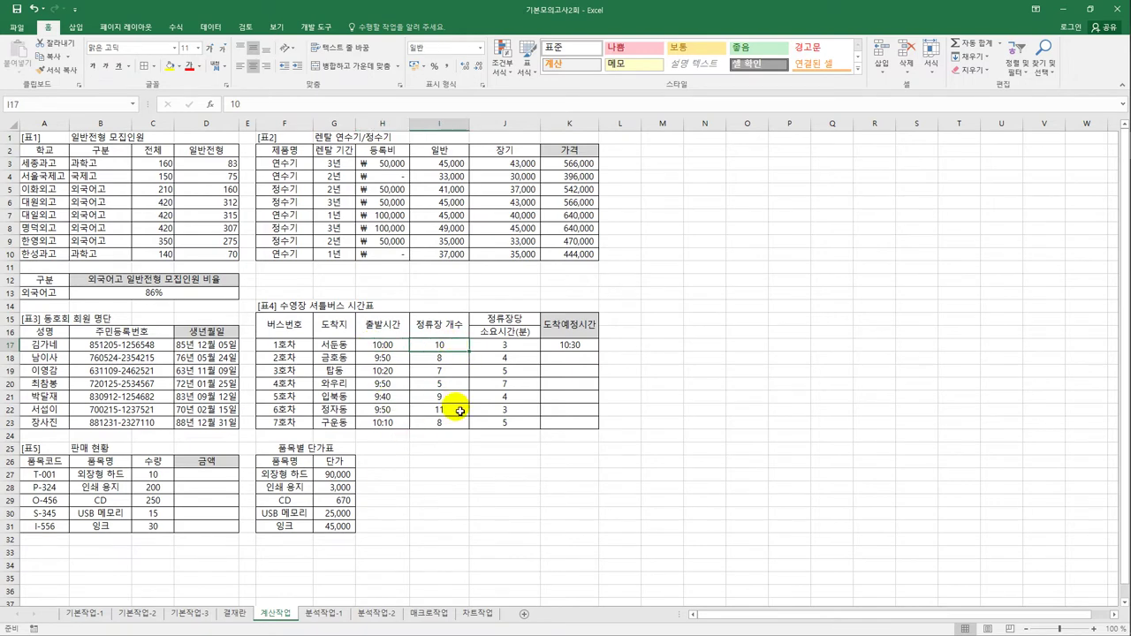
left_click(479, 345)
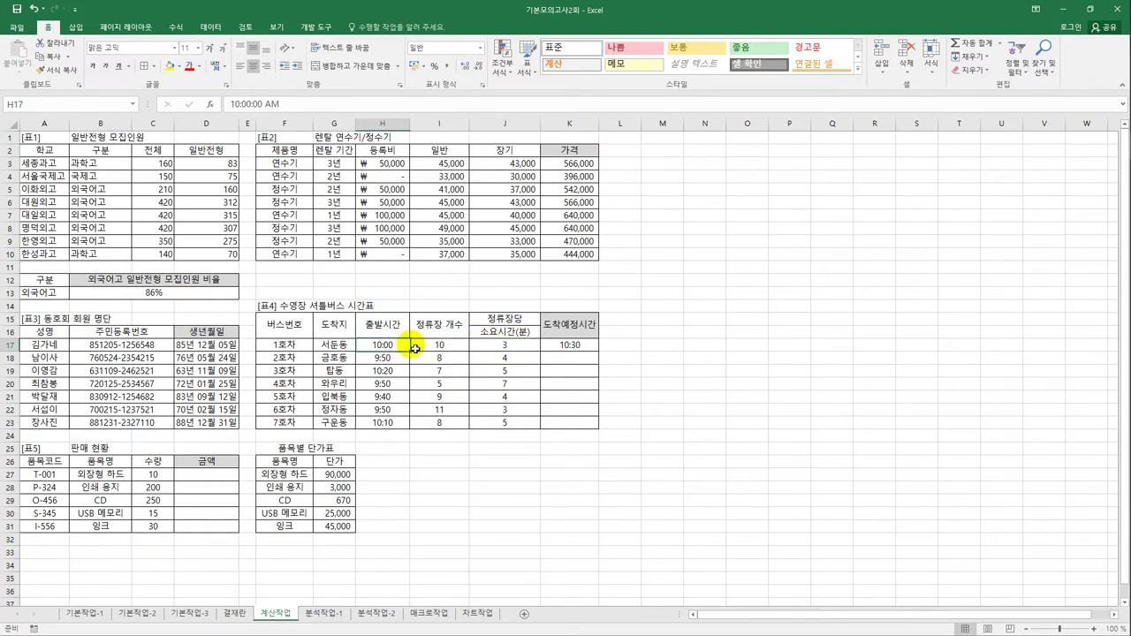
left_click(576, 345)
left_click_drag(598, 351, 603, 430)
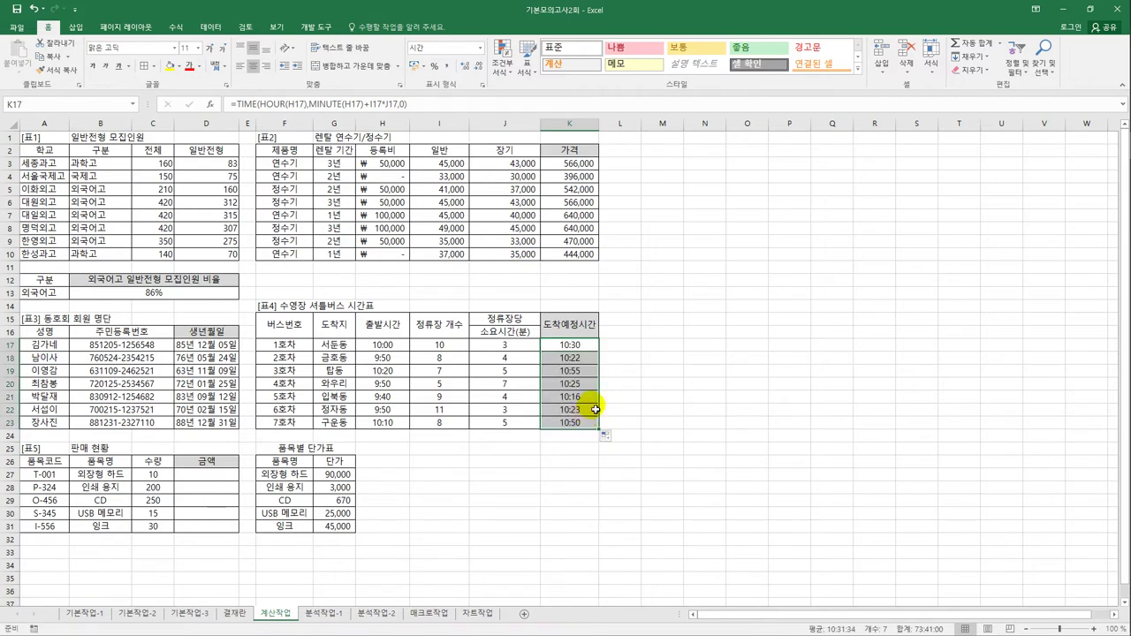
Check the filled 도착예정시간 formulas for 2호차 and 3호차 against their departure times, stop counts and minutes per stop.
left_click(409, 362)
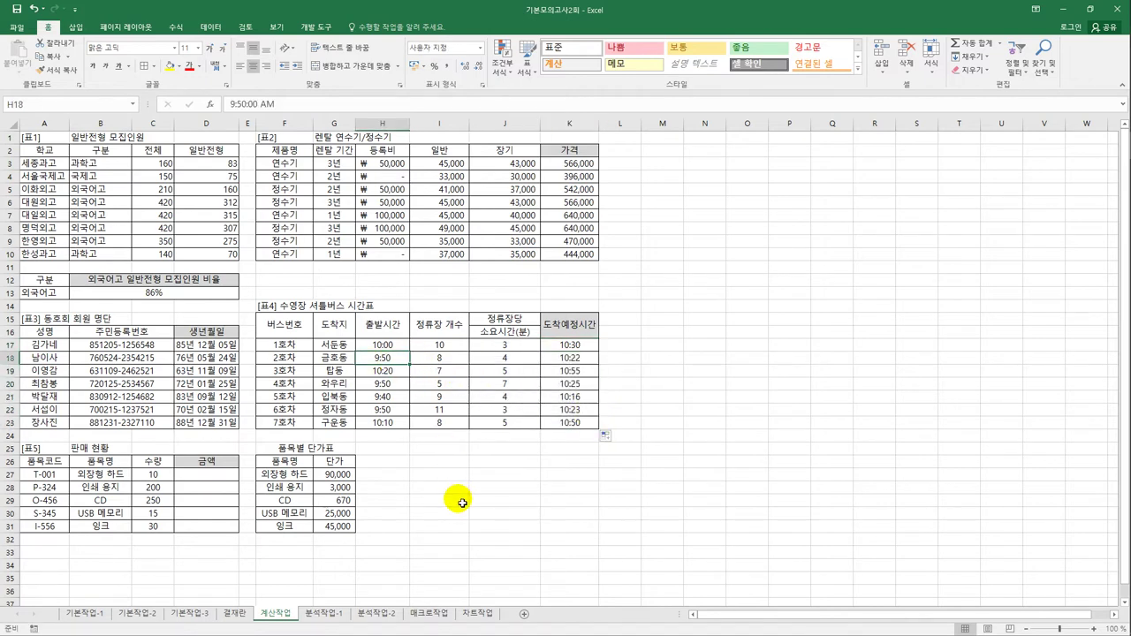
left_click(451, 359)
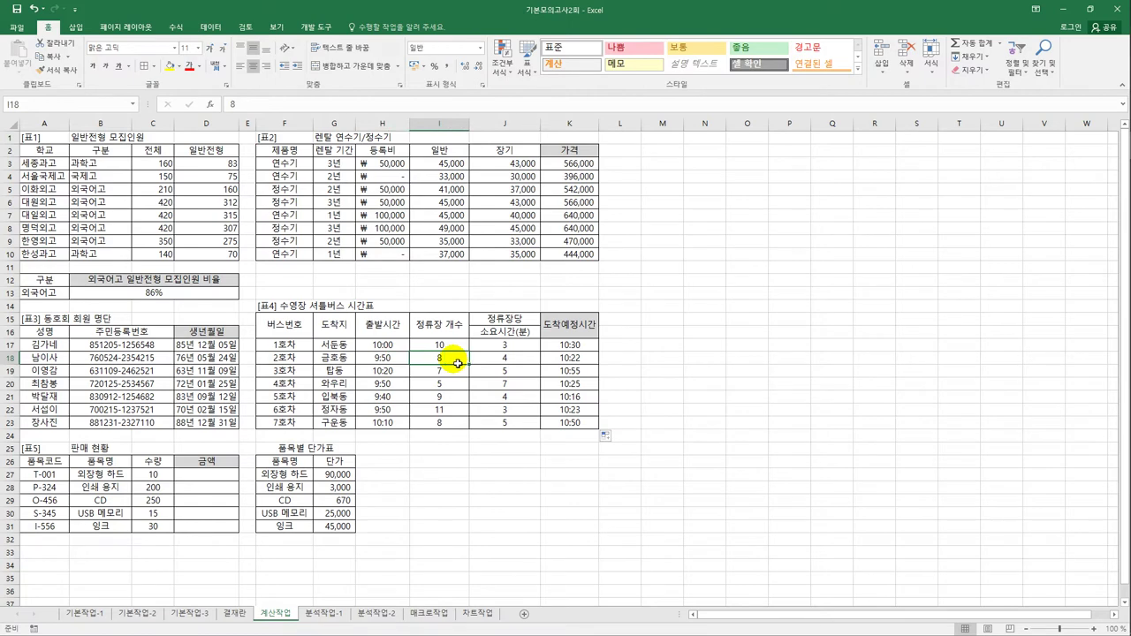
left_click(507, 358)
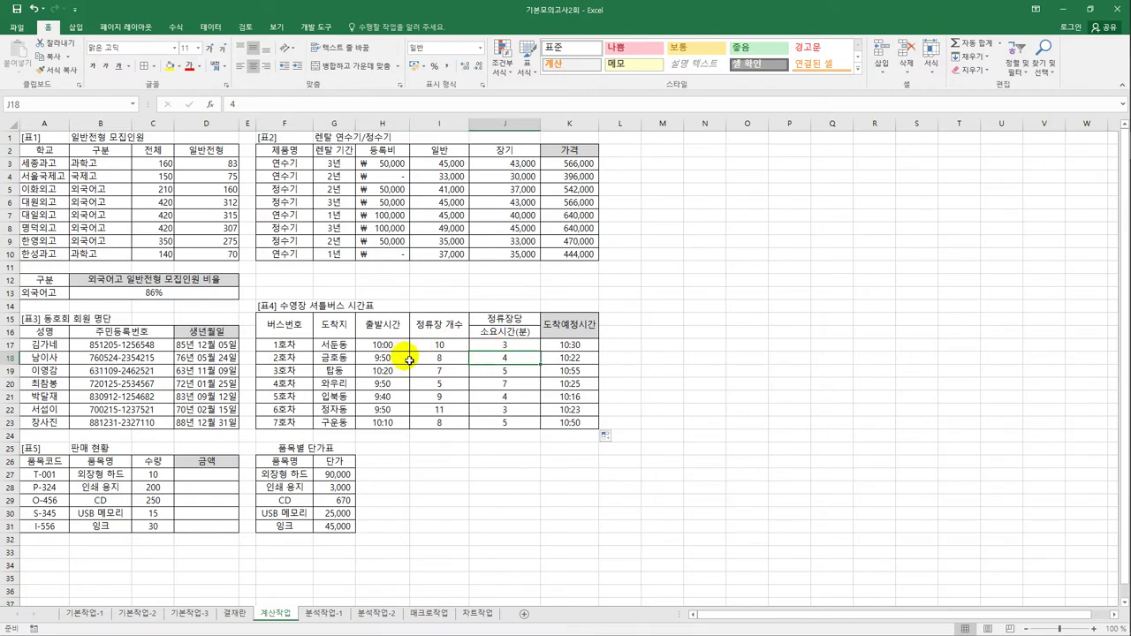
left_click(564, 360)
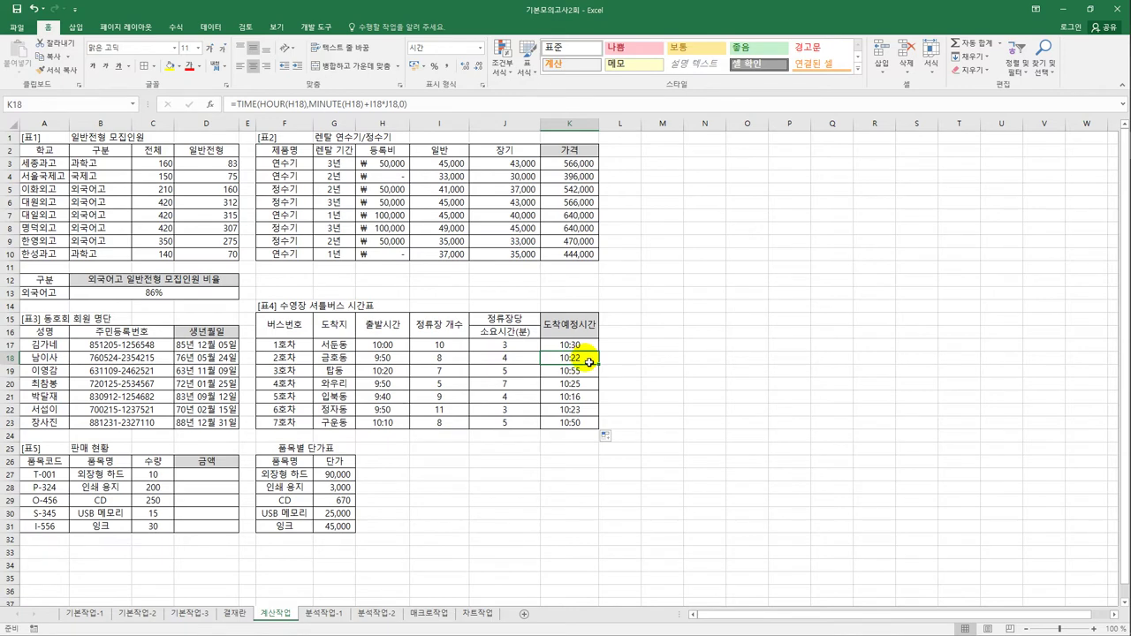
left_click(379, 372)
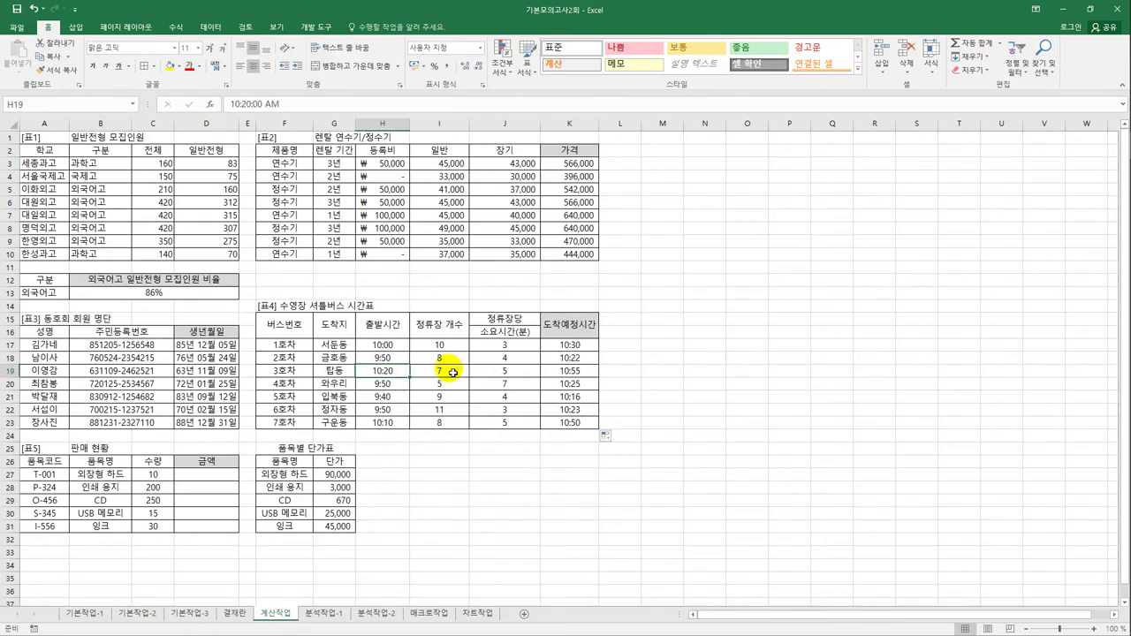
left_click_drag(452, 372, 505, 372)
left_click(567, 371)
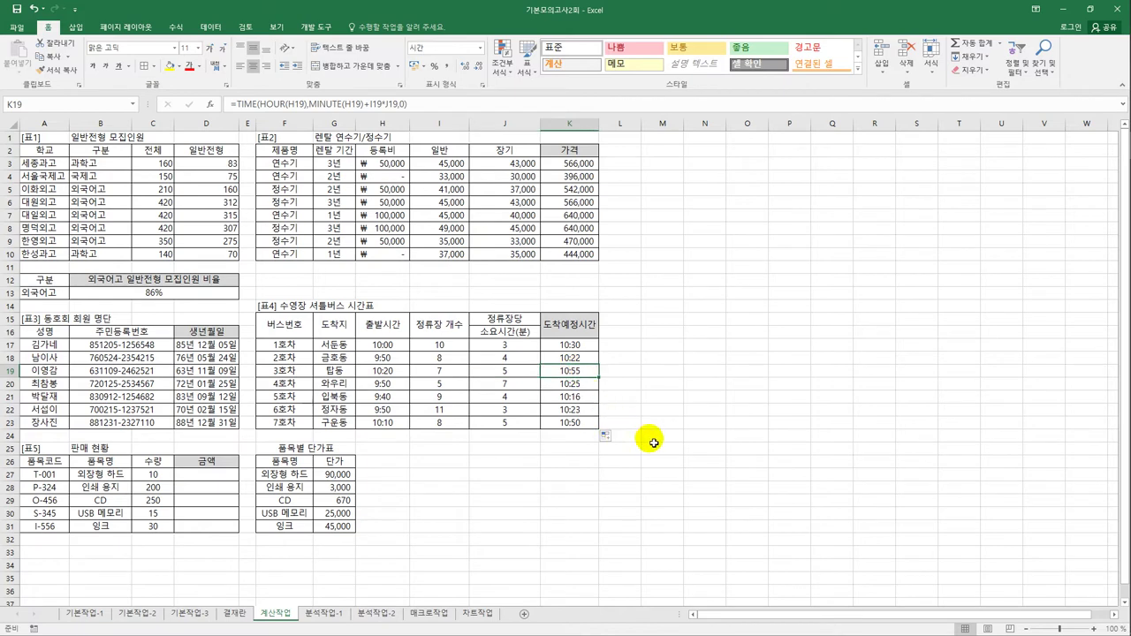
Examine the HOUR and MINUTE arguments of the TIME formula in K17 of the shuttle bus timetable, leaving it unchanged.
left_click(575, 345)
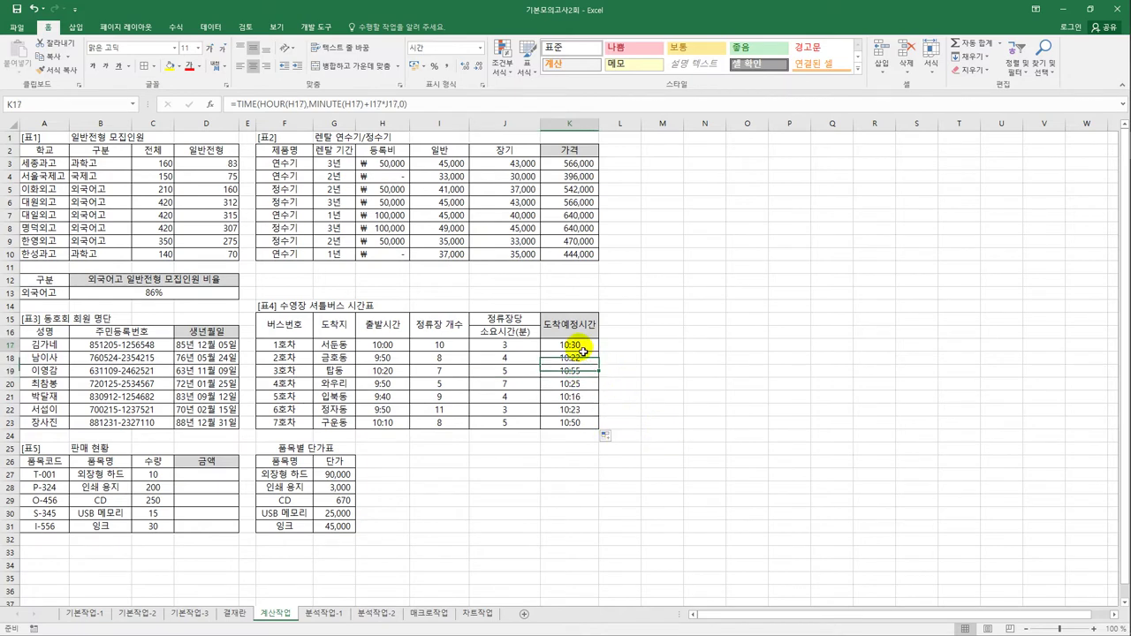
left_click(251, 104)
left_click_drag(256, 107, 262, 108)
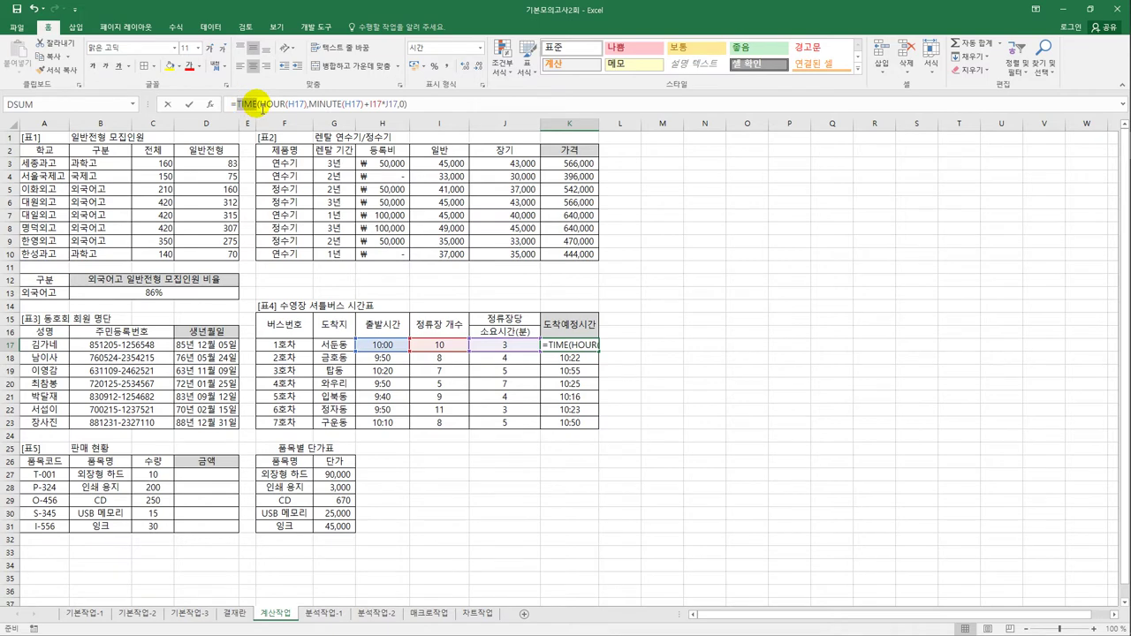
left_click(264, 106)
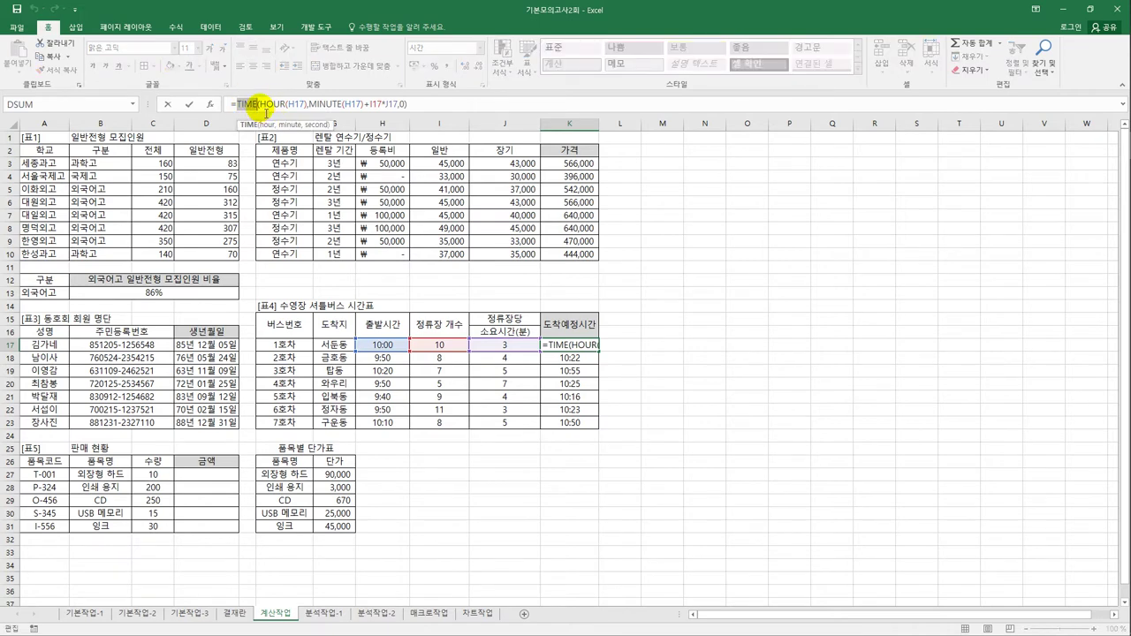
left_click_drag(306, 106, 402, 108)
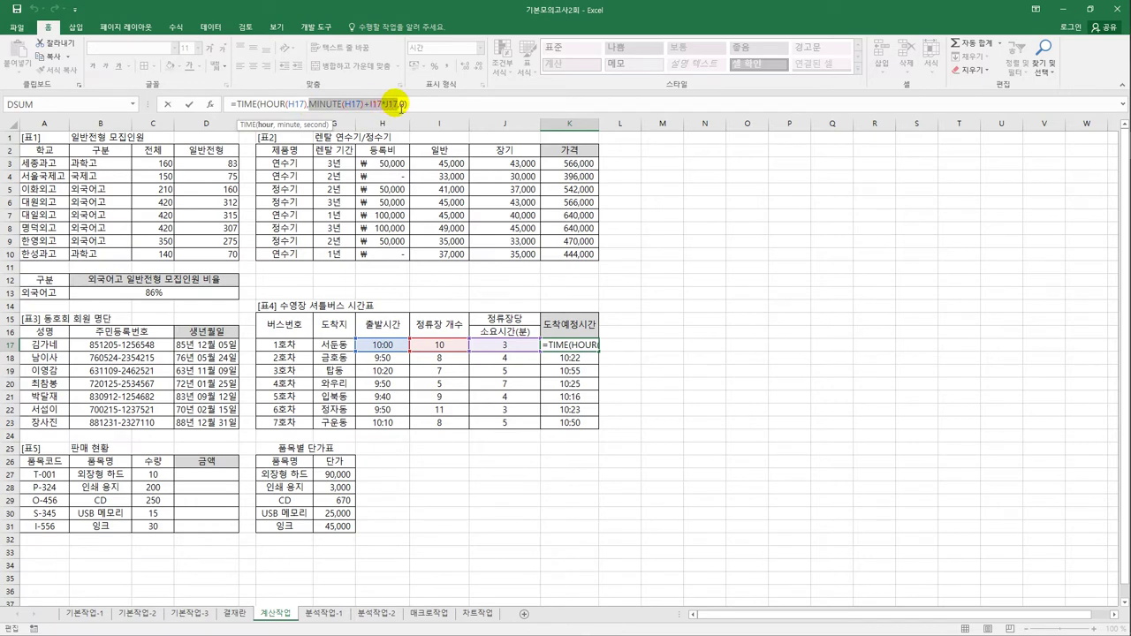
left_click_drag(261, 107, 312, 112)
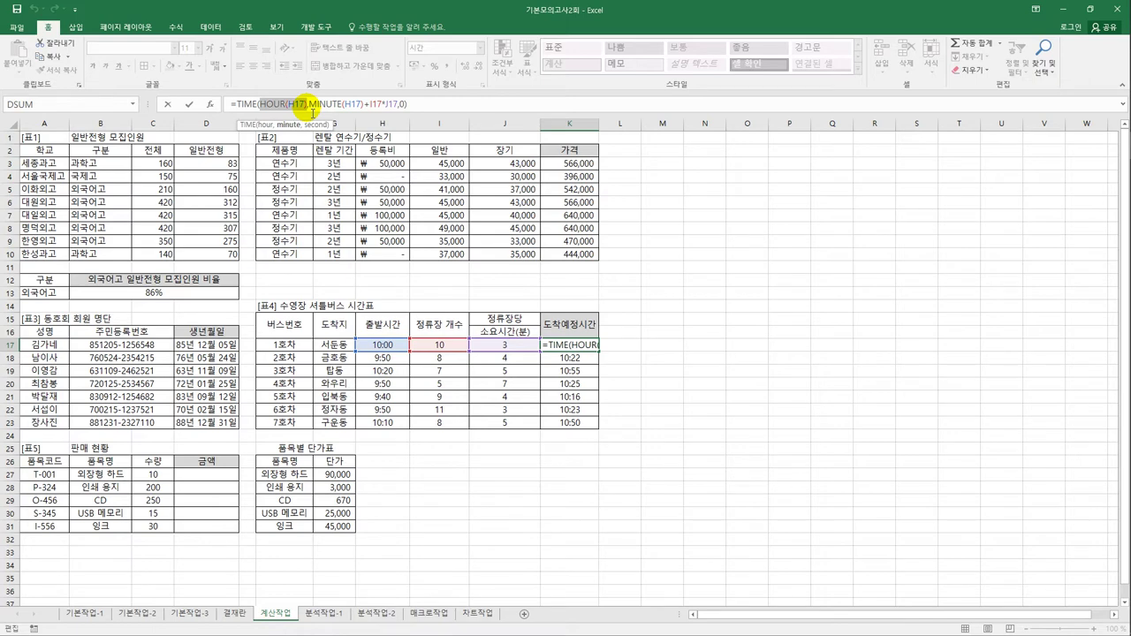
left_click_drag(309, 104, 369, 106)
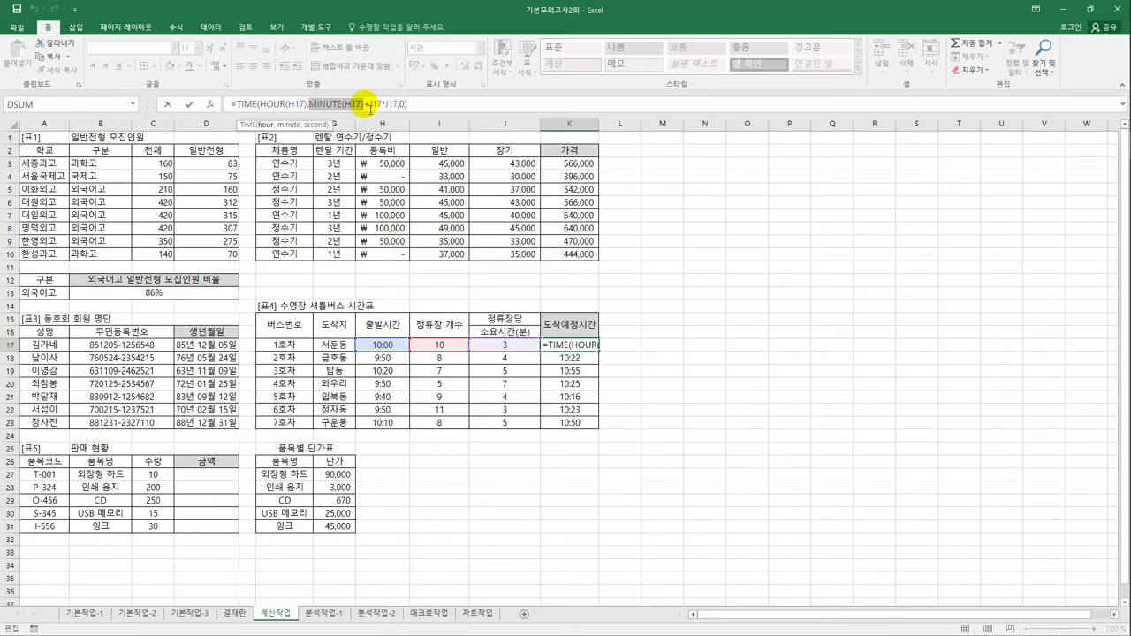
left_click_drag(365, 105, 392, 107)
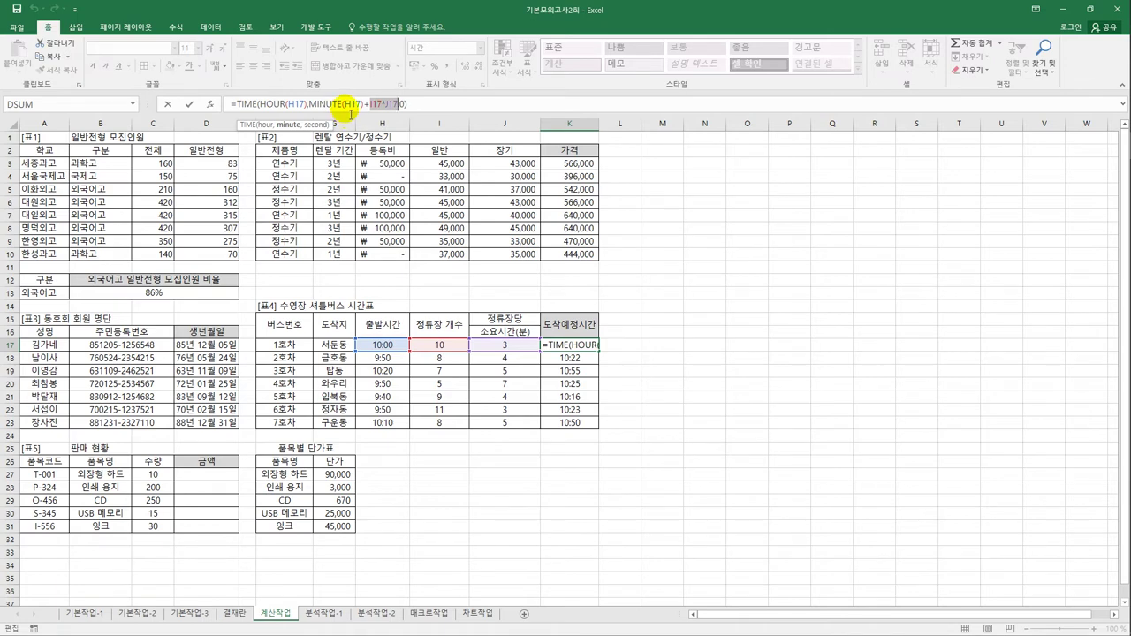
double_click(323, 104)
left_click_drag(351, 104, 402, 107)
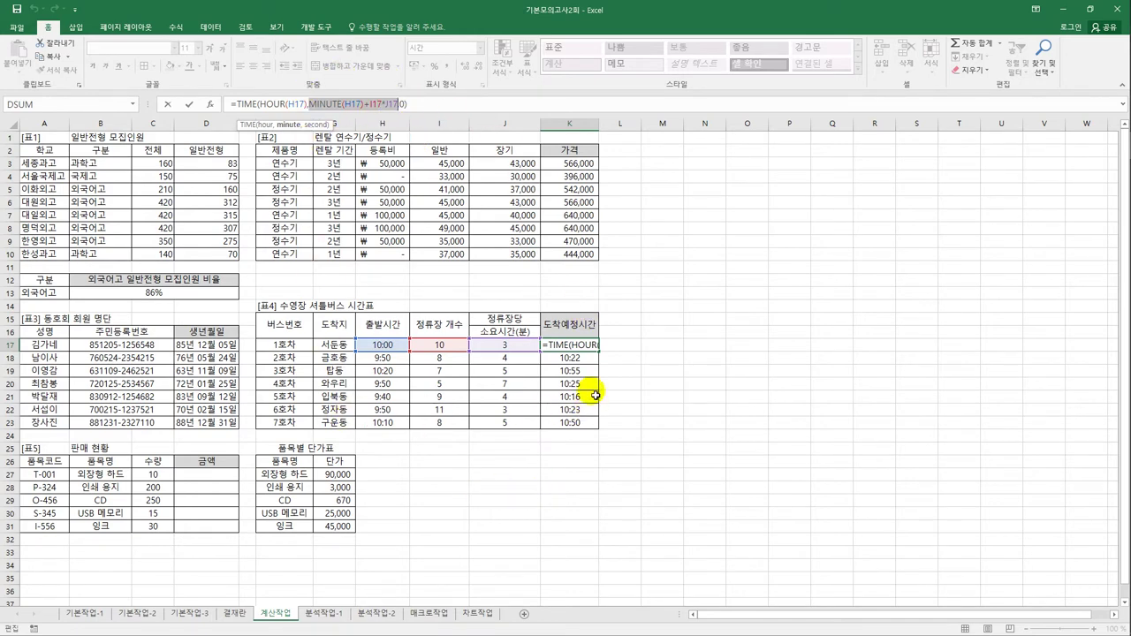
key("ctrl+Return")
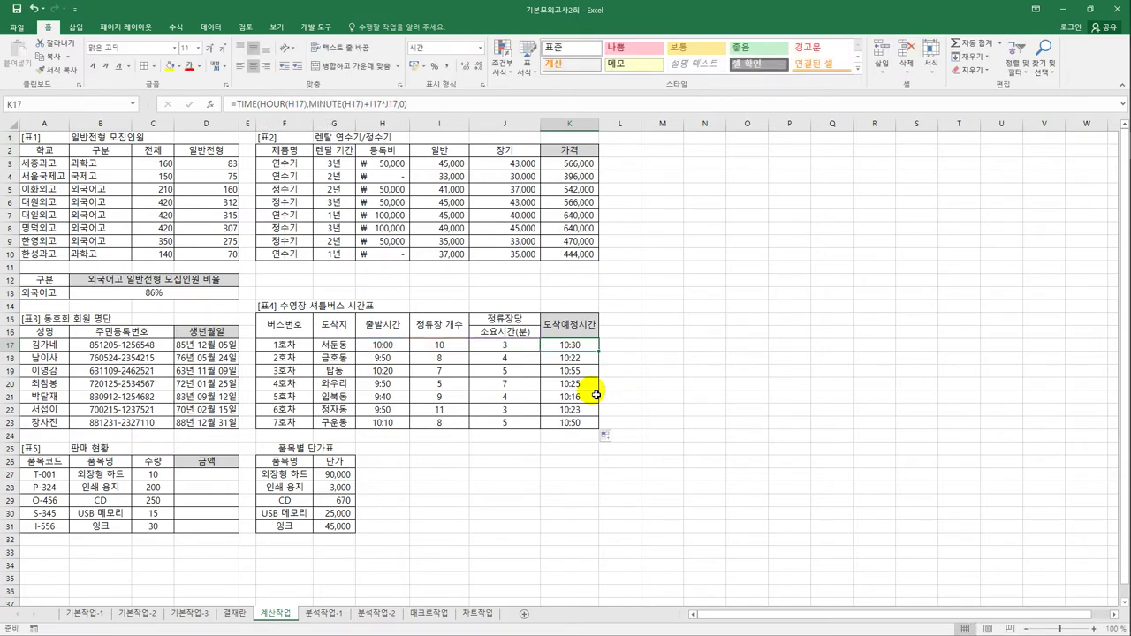
Start a VLOOKUP formula in D27 that looks up B27 in the unit price table as absolute range $F$27:$G$31.
left_click(221, 474)
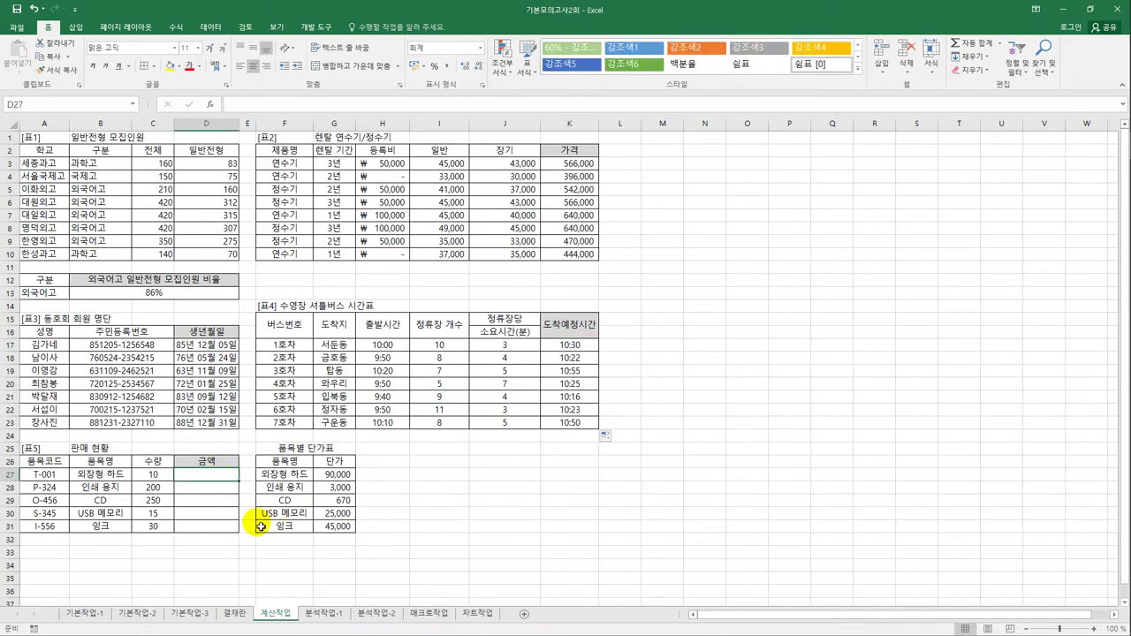
left_click(161, 475)
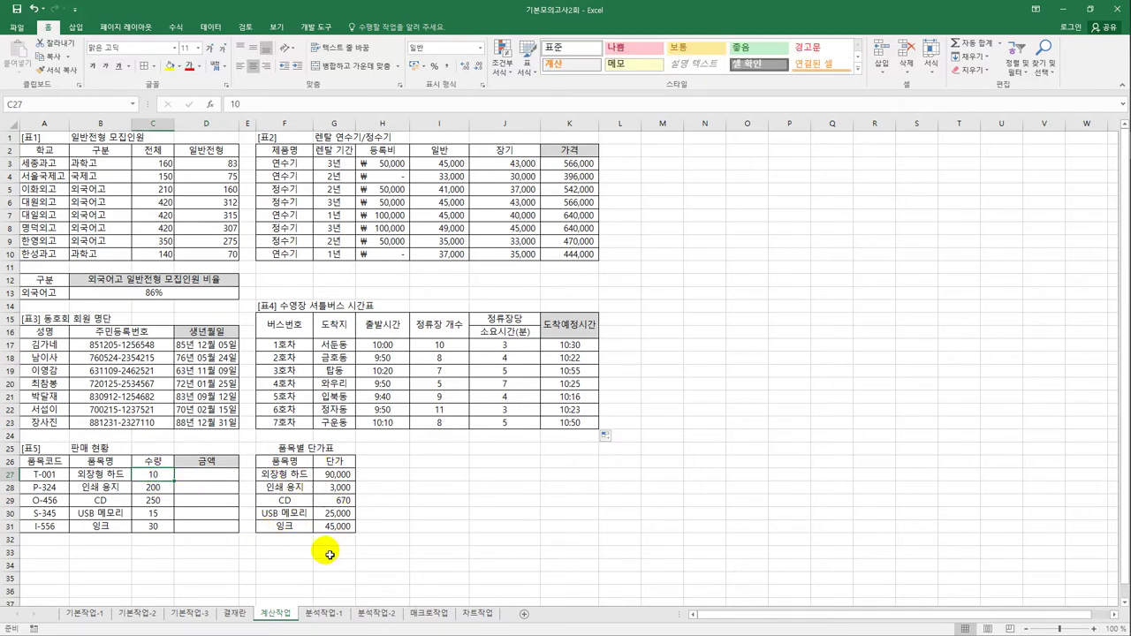
left_click_drag(286, 473, 332, 528)
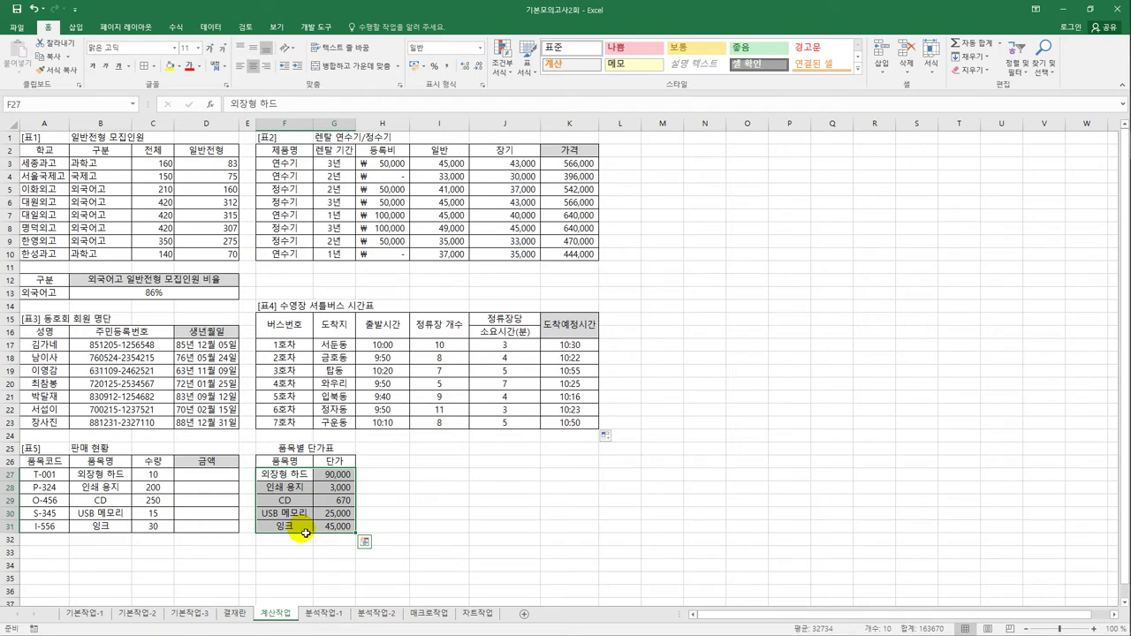
left_click(221, 476)
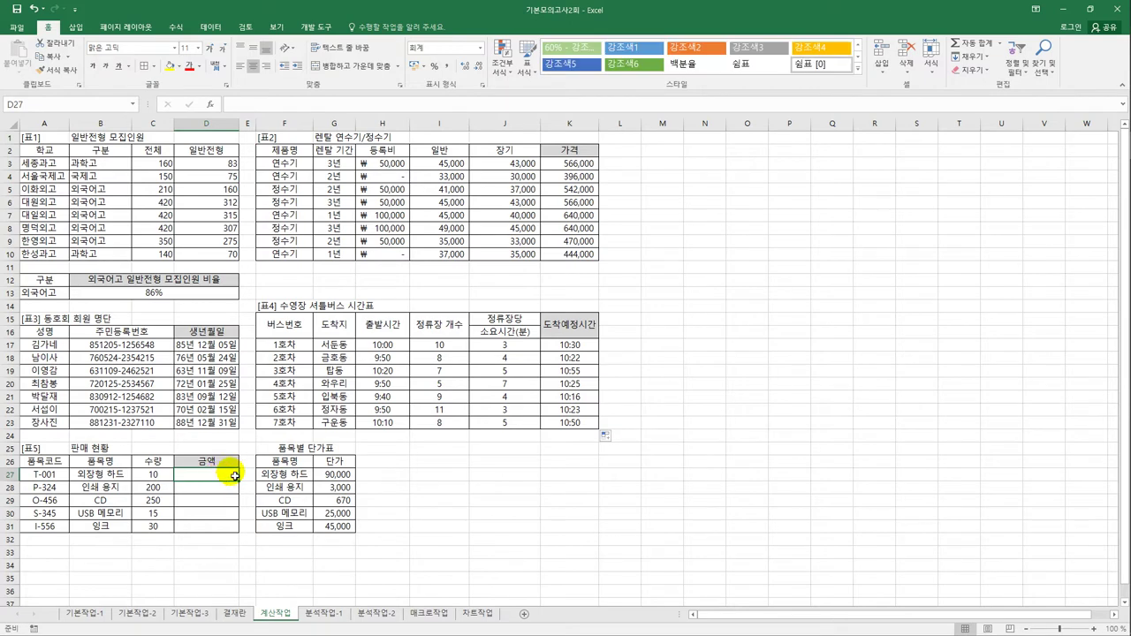
type("=vl")
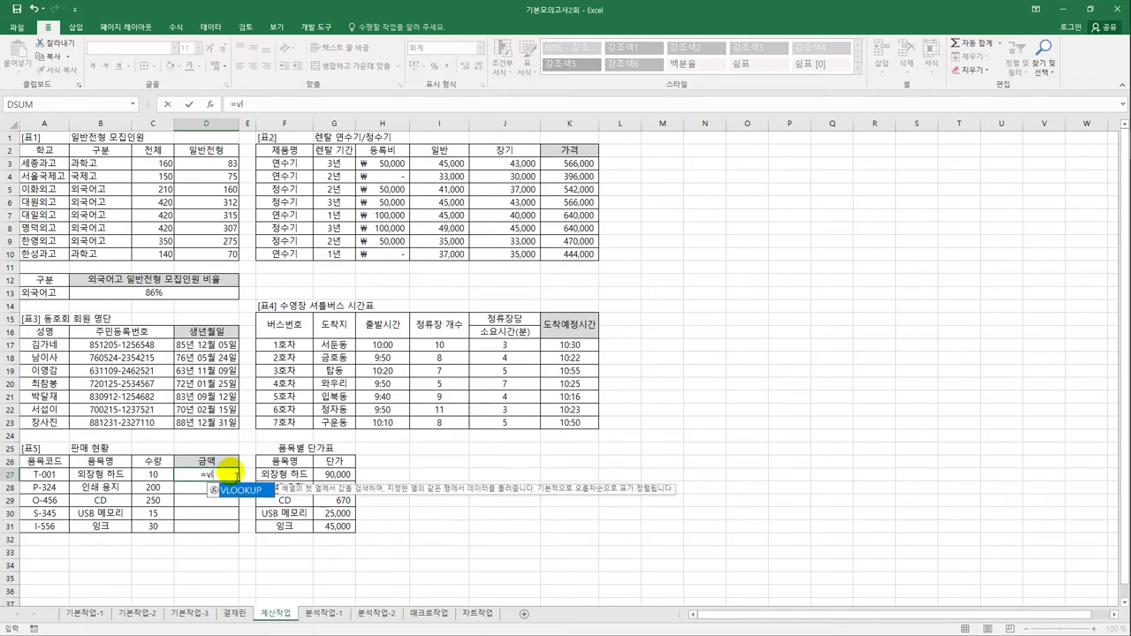
double_click(239, 490)
left_click(107, 475)
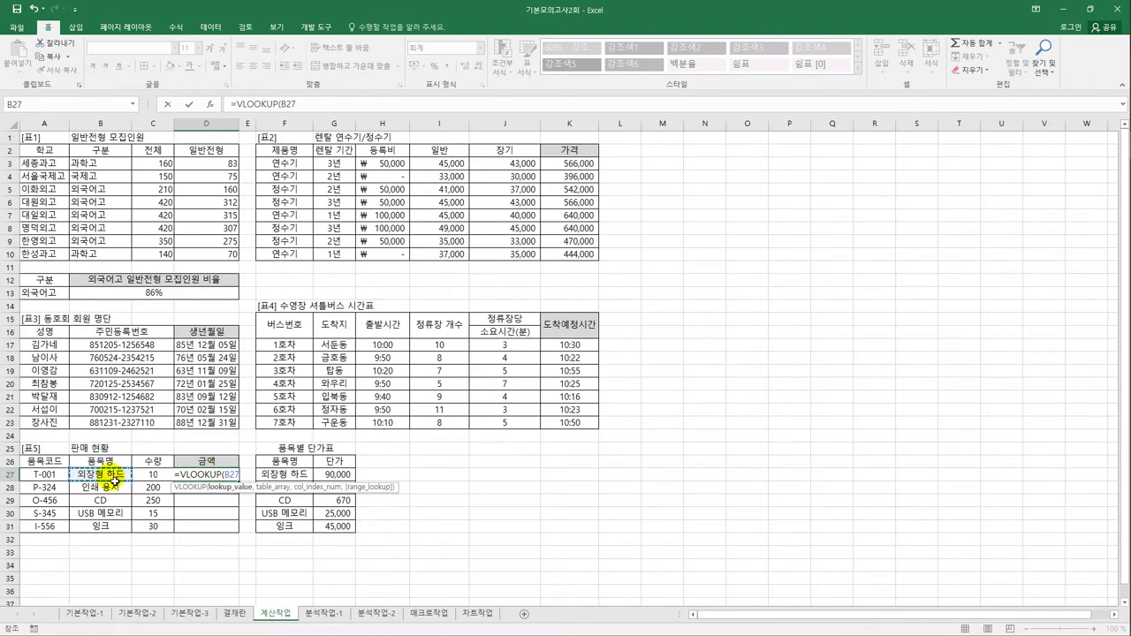
type(",")
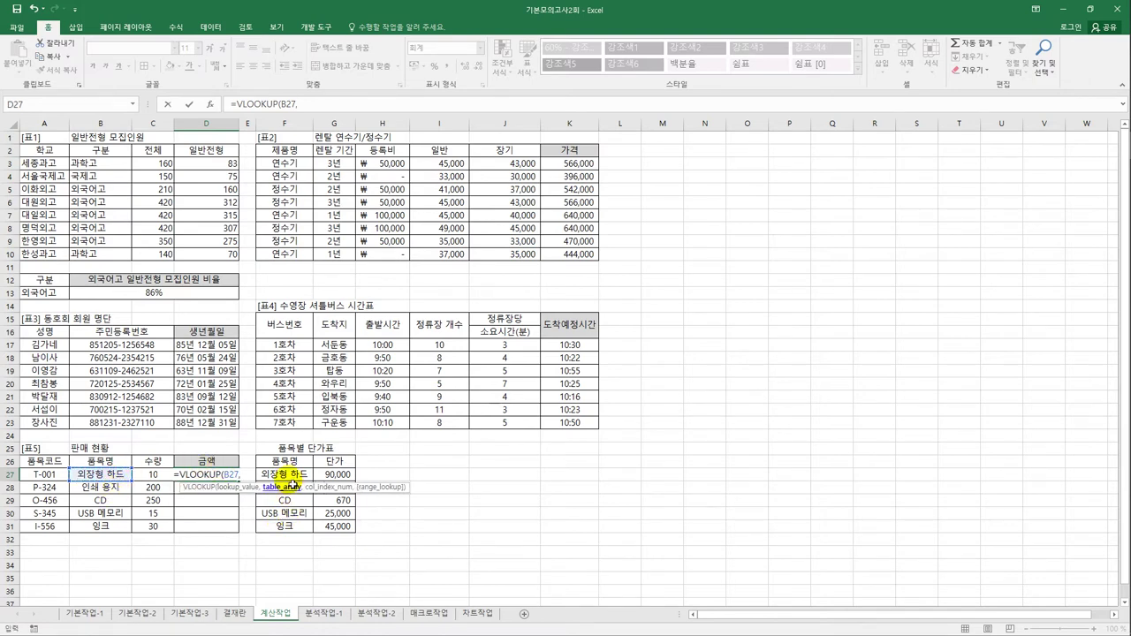
left_click_drag(292, 471, 325, 530)
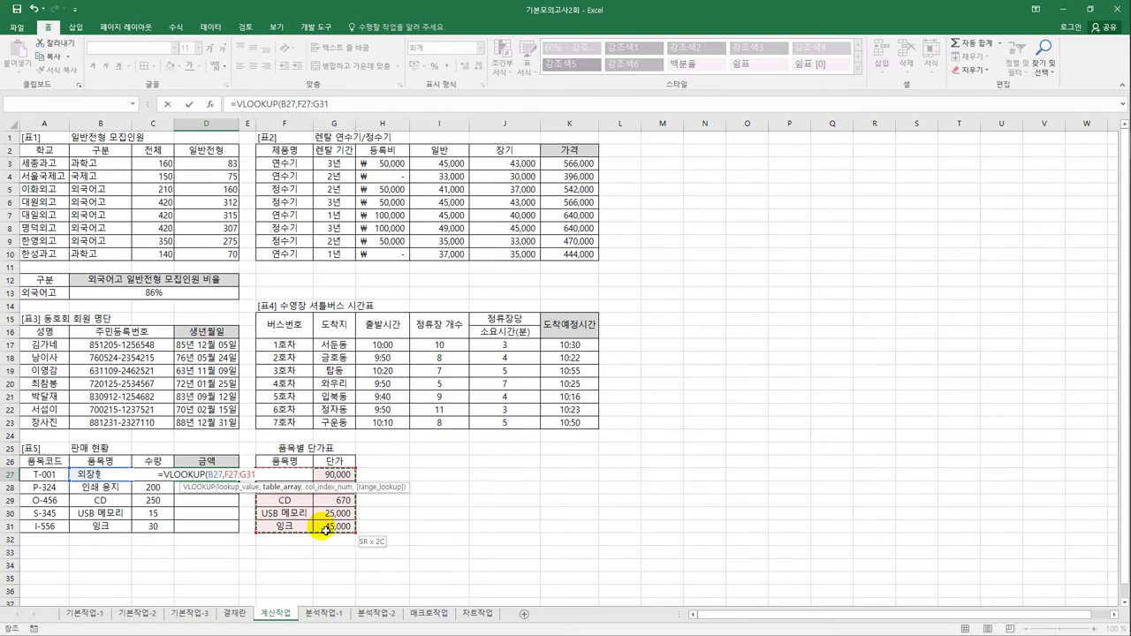
left_click_drag(325, 529, 325, 529)
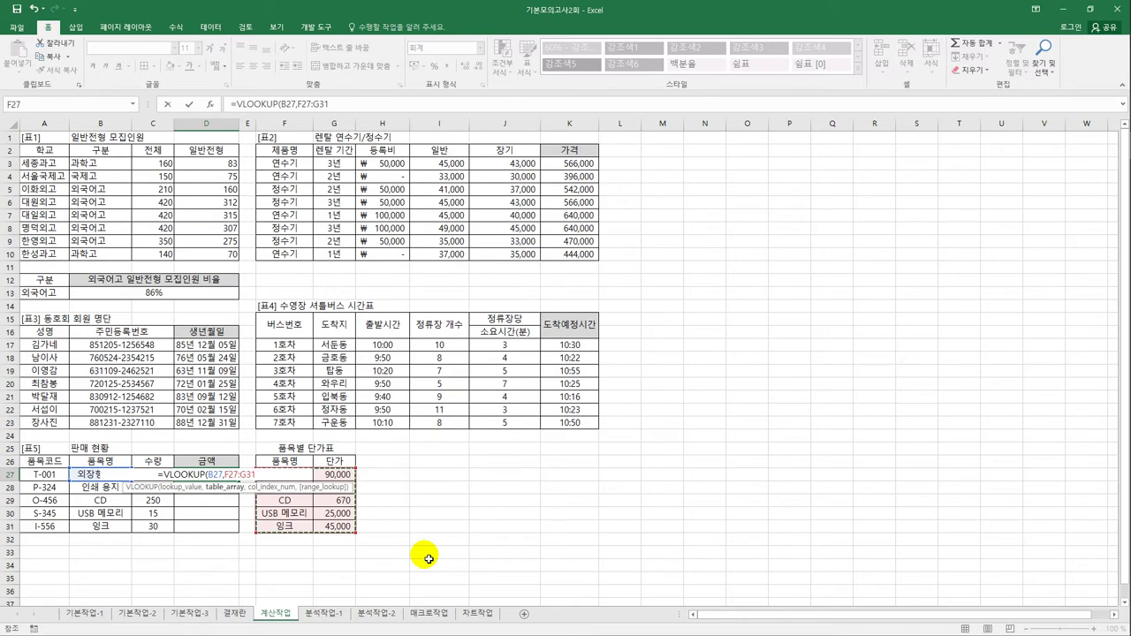
key("F4")
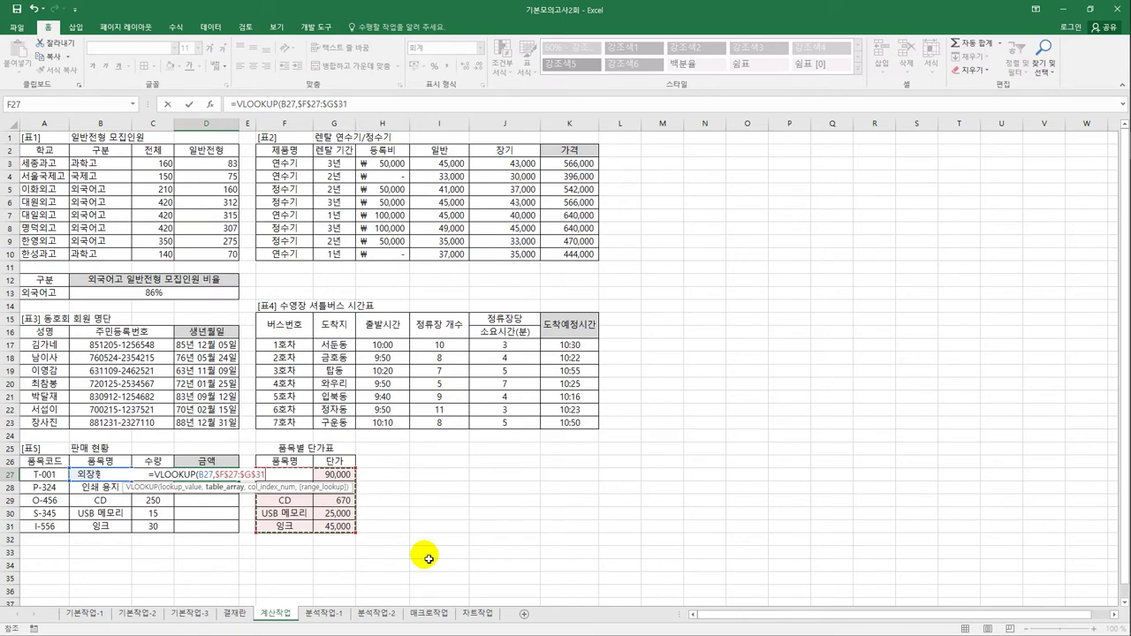
Complete the D27 lookup with column index 2 and exact match FALSE, and fill it down to D31.
type(",")
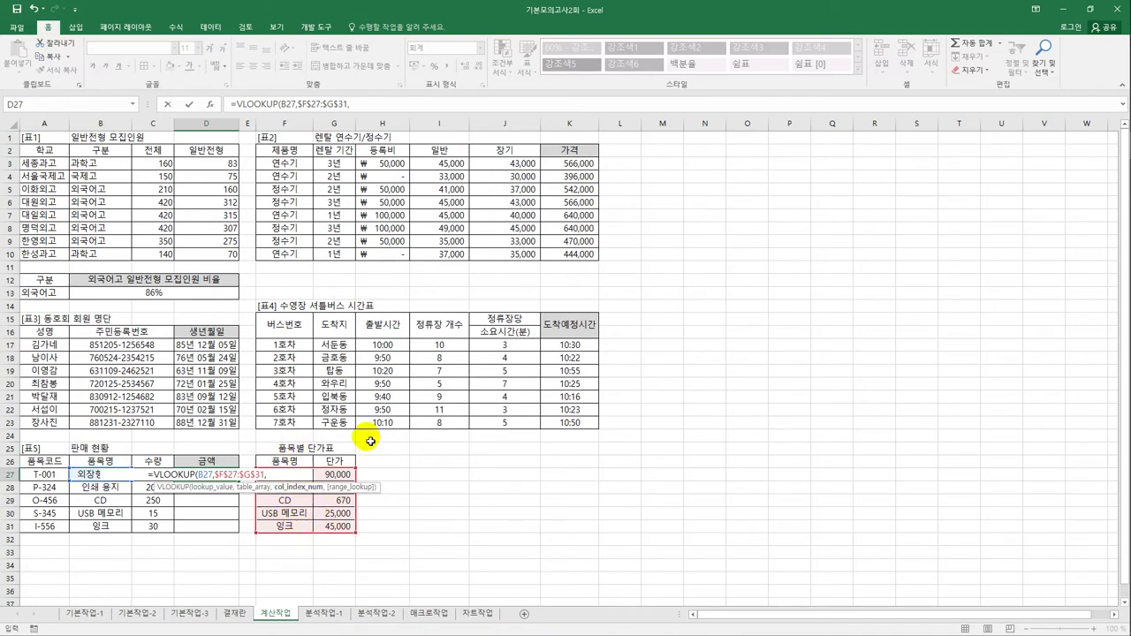
type("2")
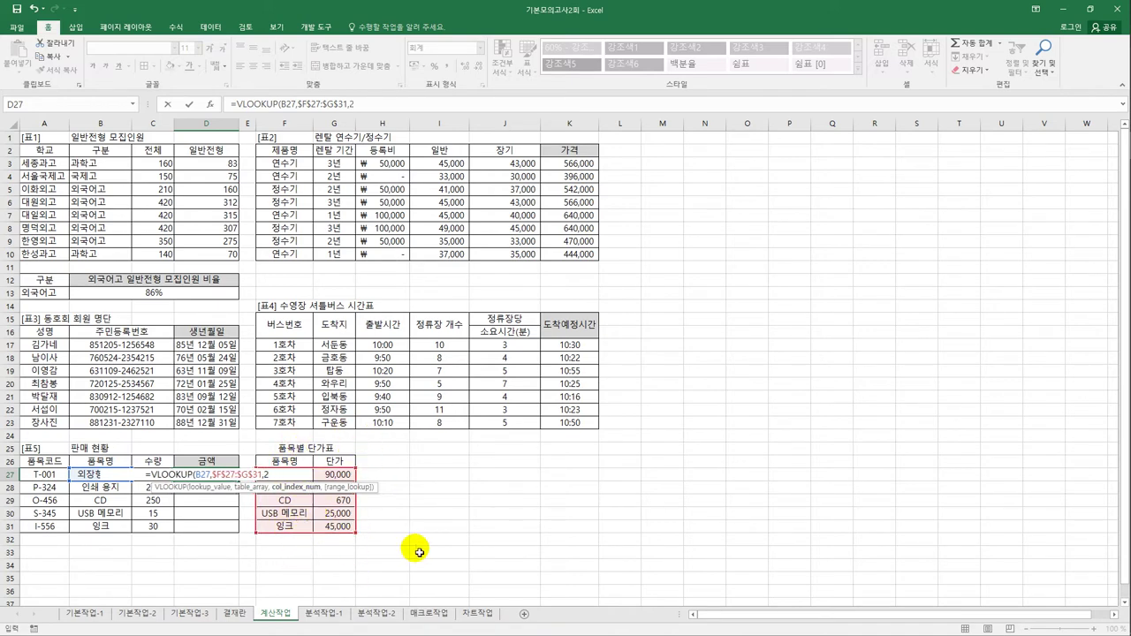
type(",")
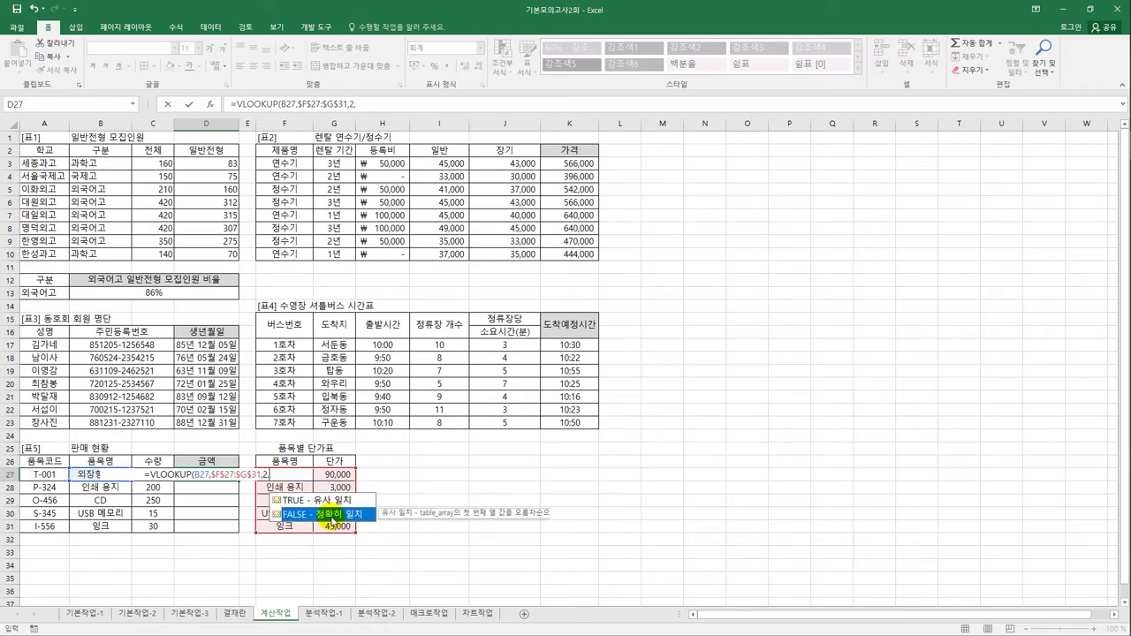
double_click(339, 515)
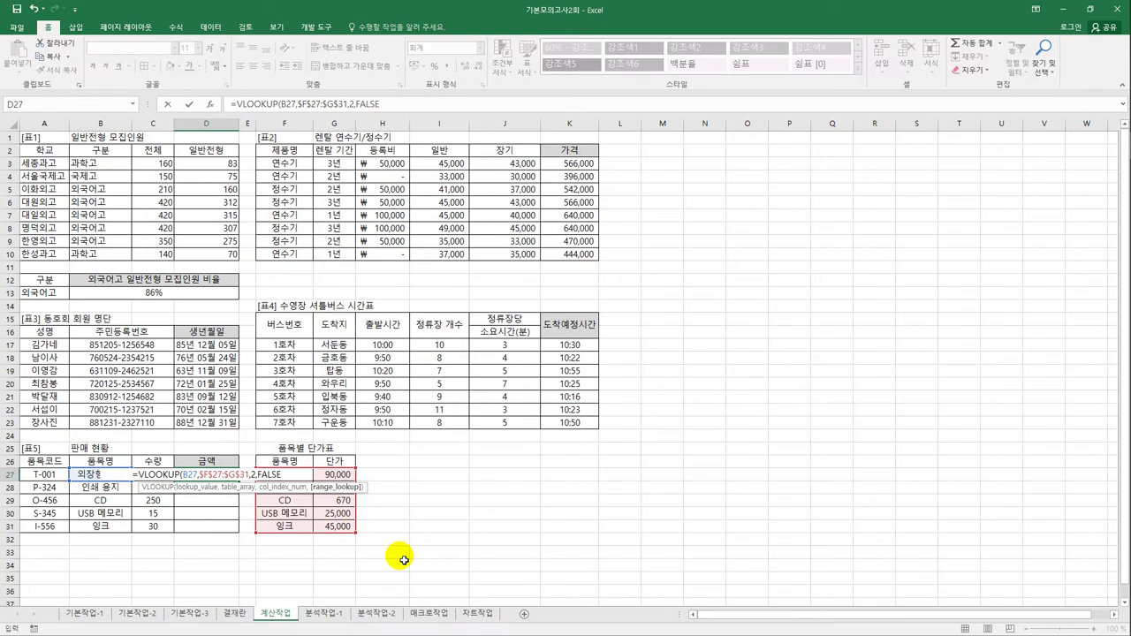
type(")")
key("Return")
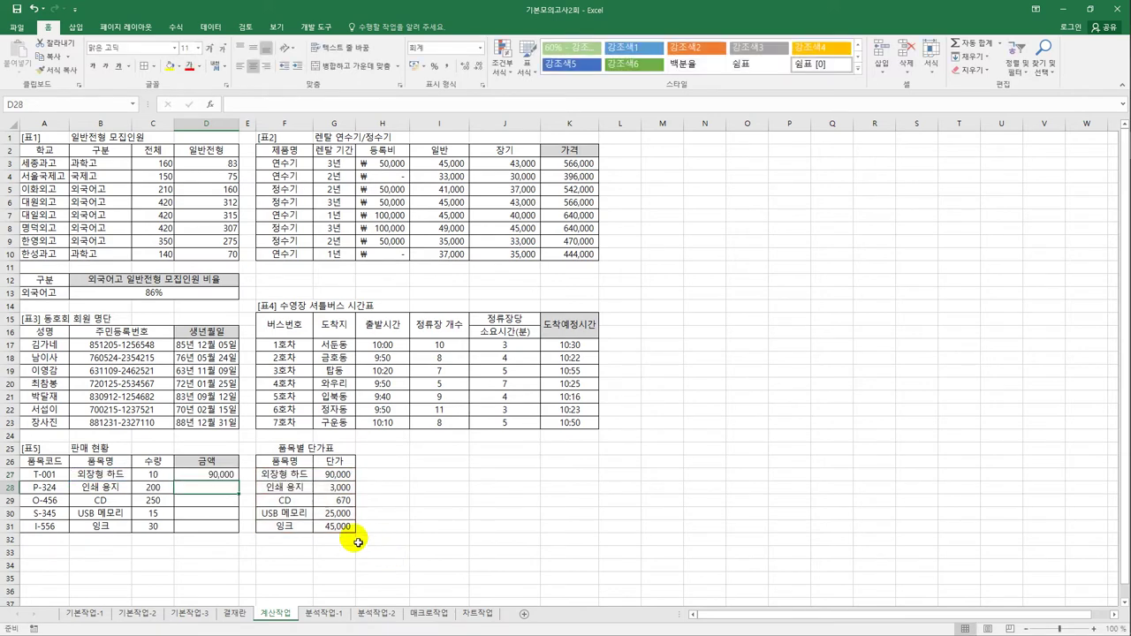
left_click(223, 475)
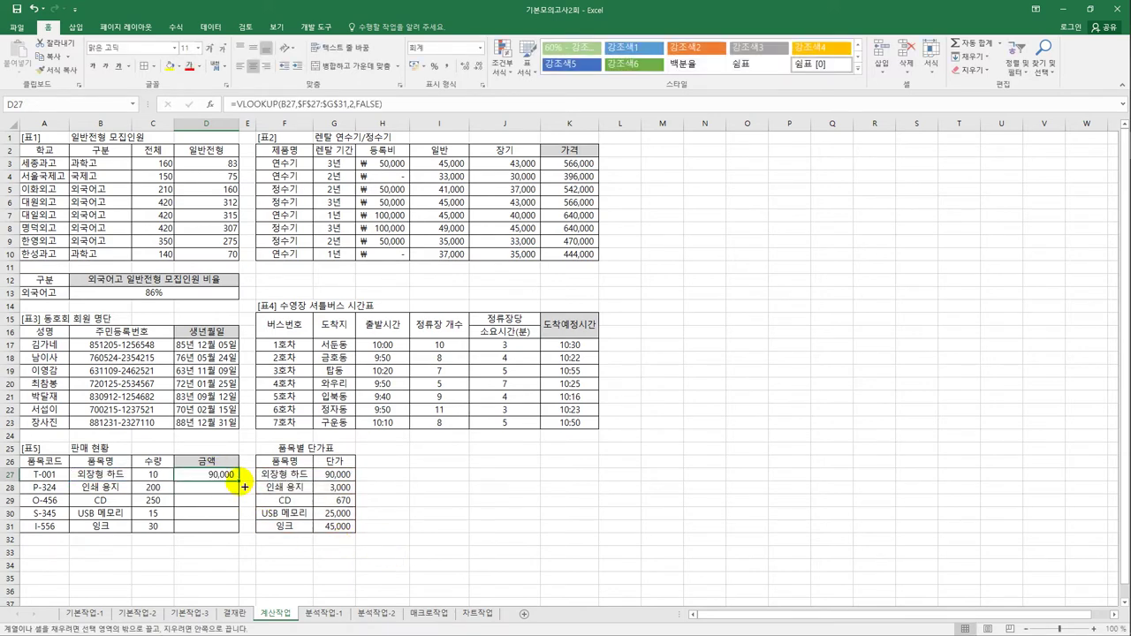
left_click_drag(244, 487, 244, 535)
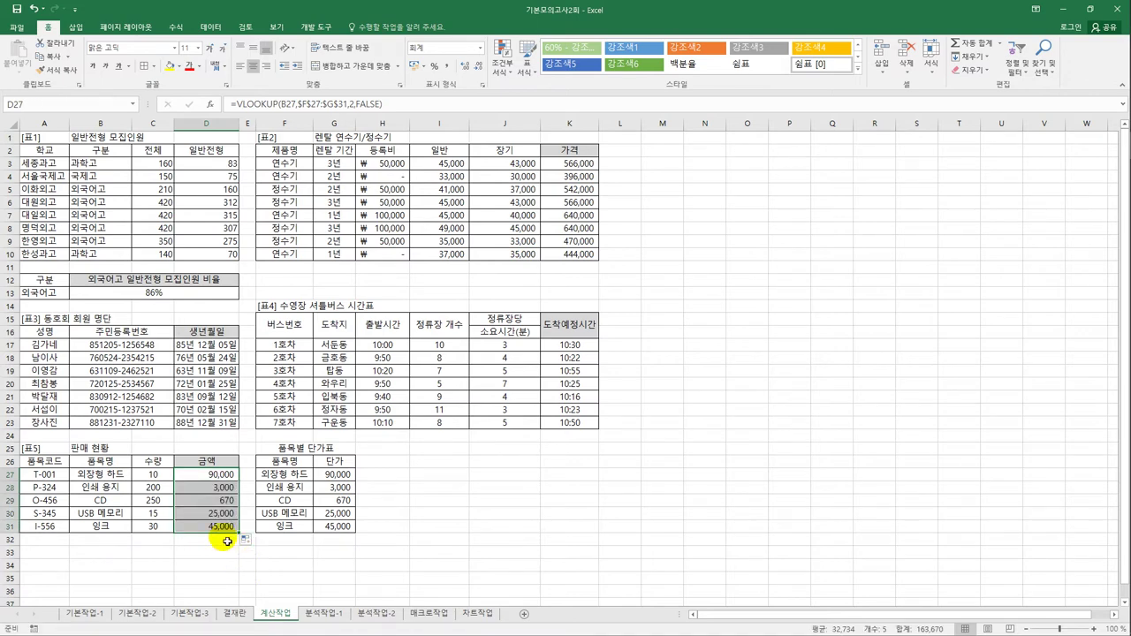
Multiply the VLOOKUP in D27 by the quantity in C27 and fill the formula down to D31.
left_click(222, 475)
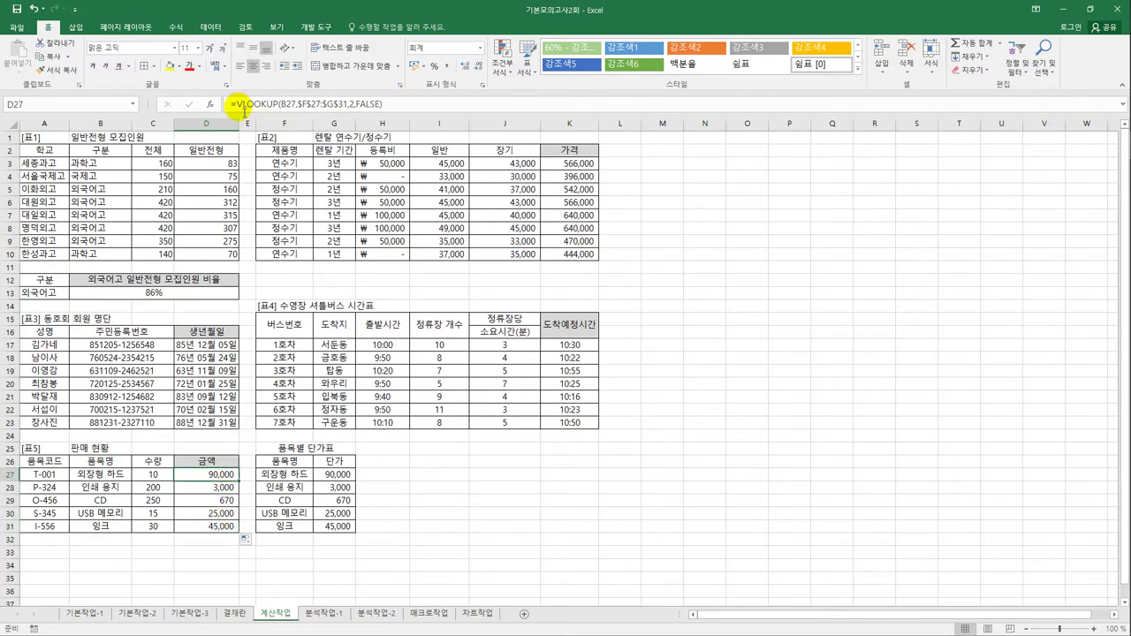
left_click(409, 104)
type("*")
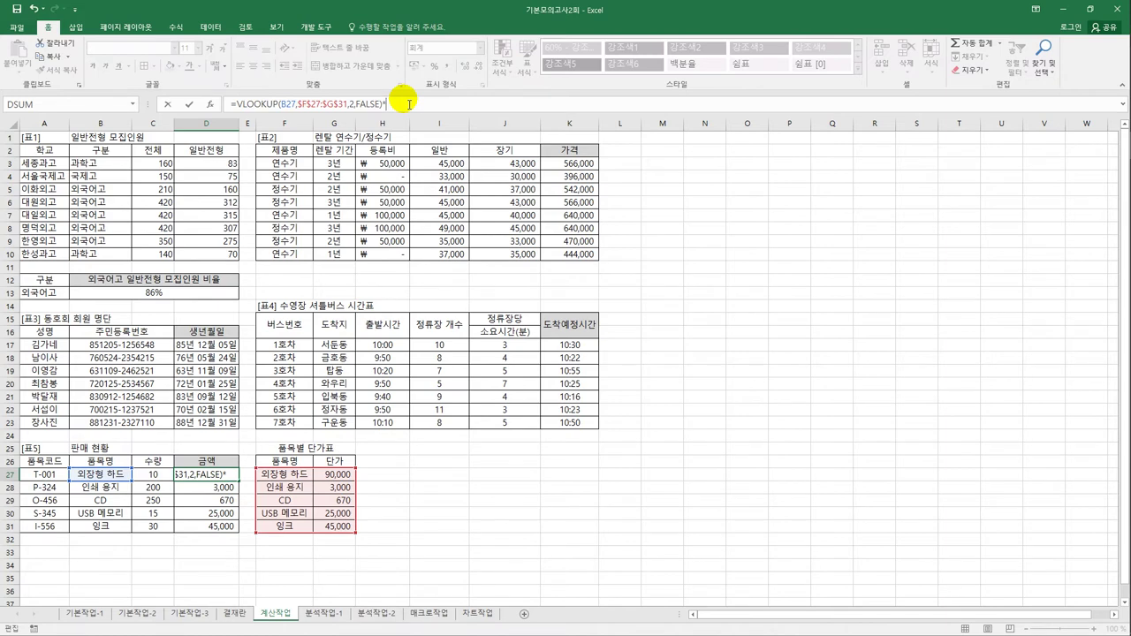
left_click(153, 474)
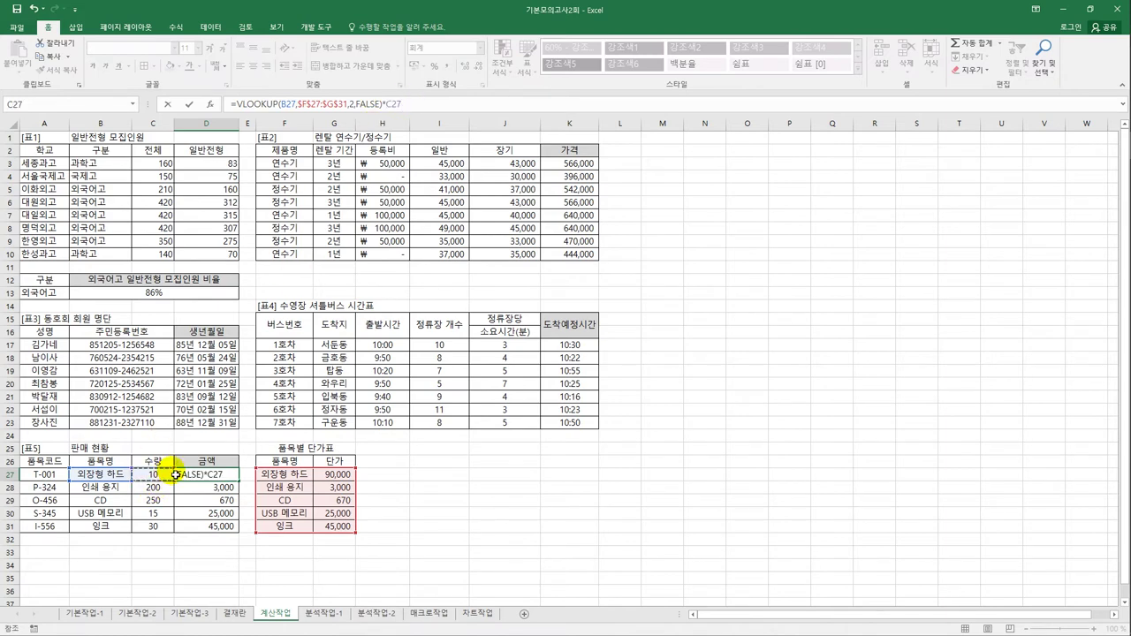
key("Return")
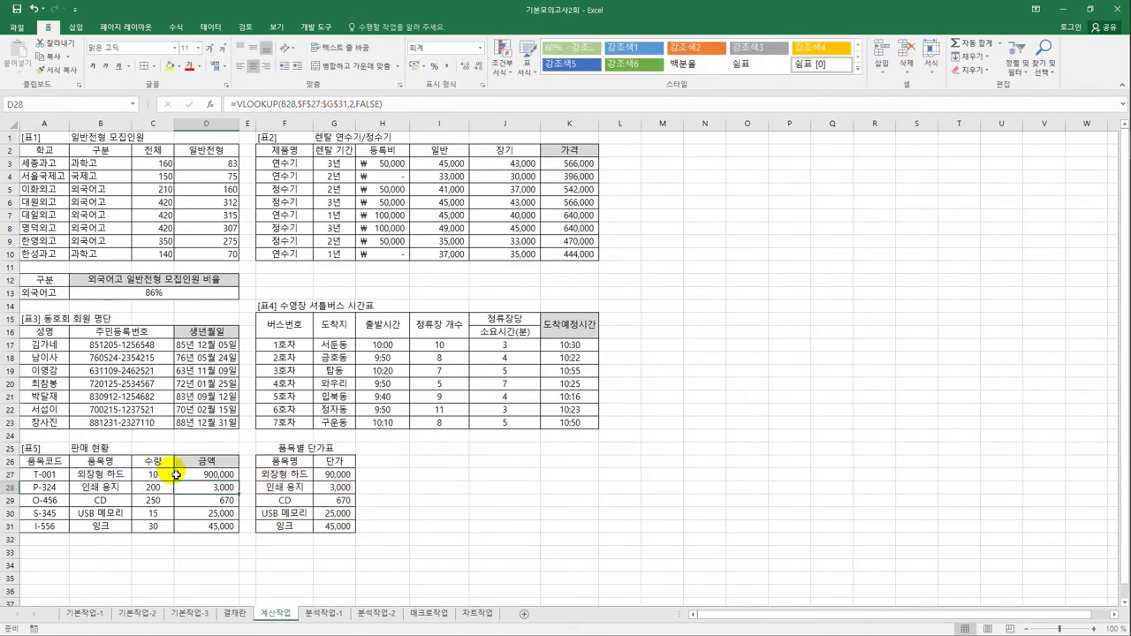
left_click(180, 475)
left_click_drag(239, 482, 242, 530)
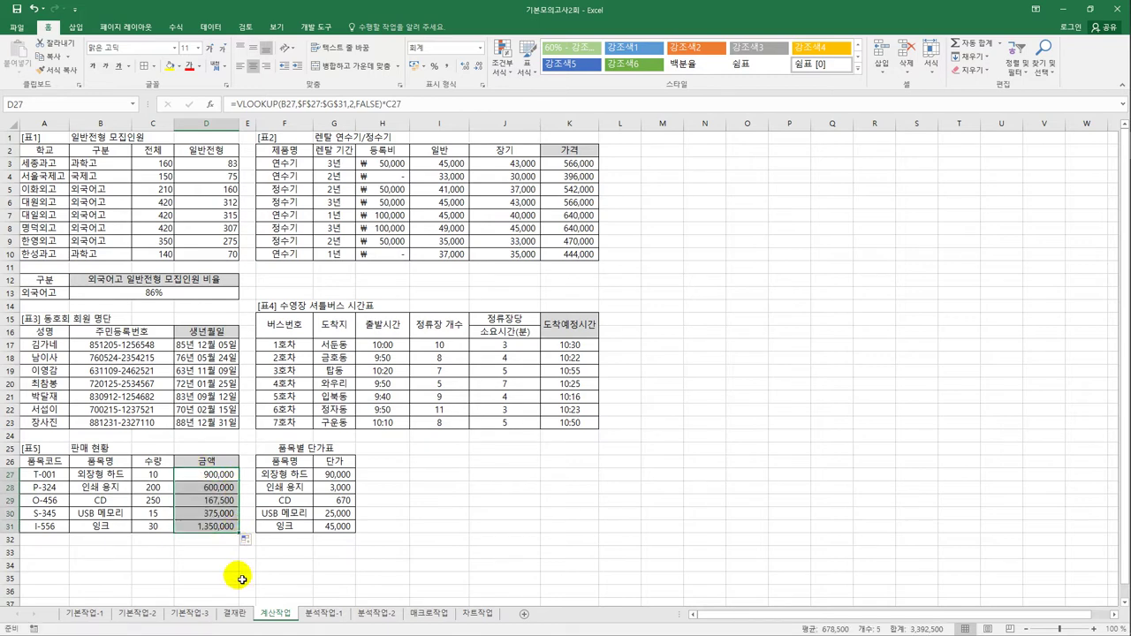
Append the text "원" to the result of D27's amount formula with the & operator.
left_click(220, 479)
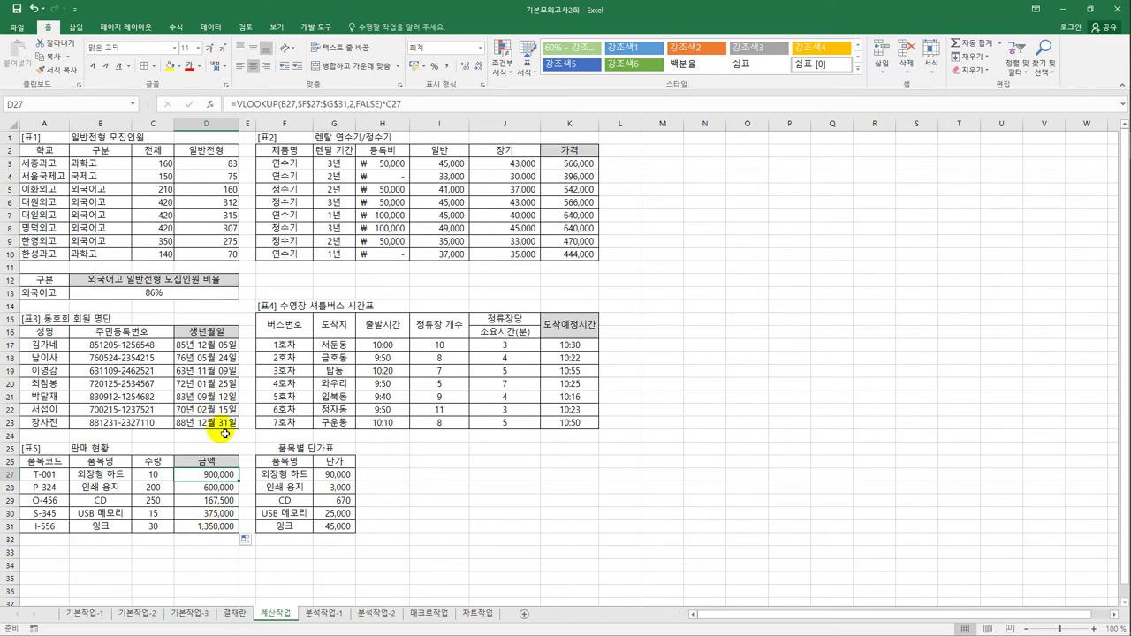
left_click(416, 104)
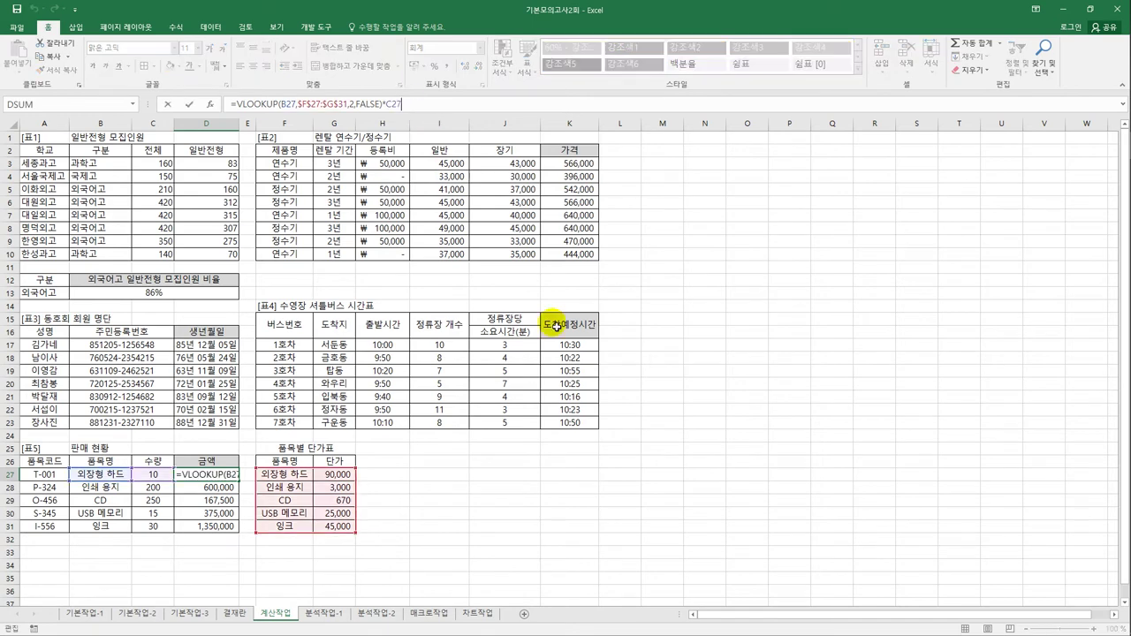
type("&")
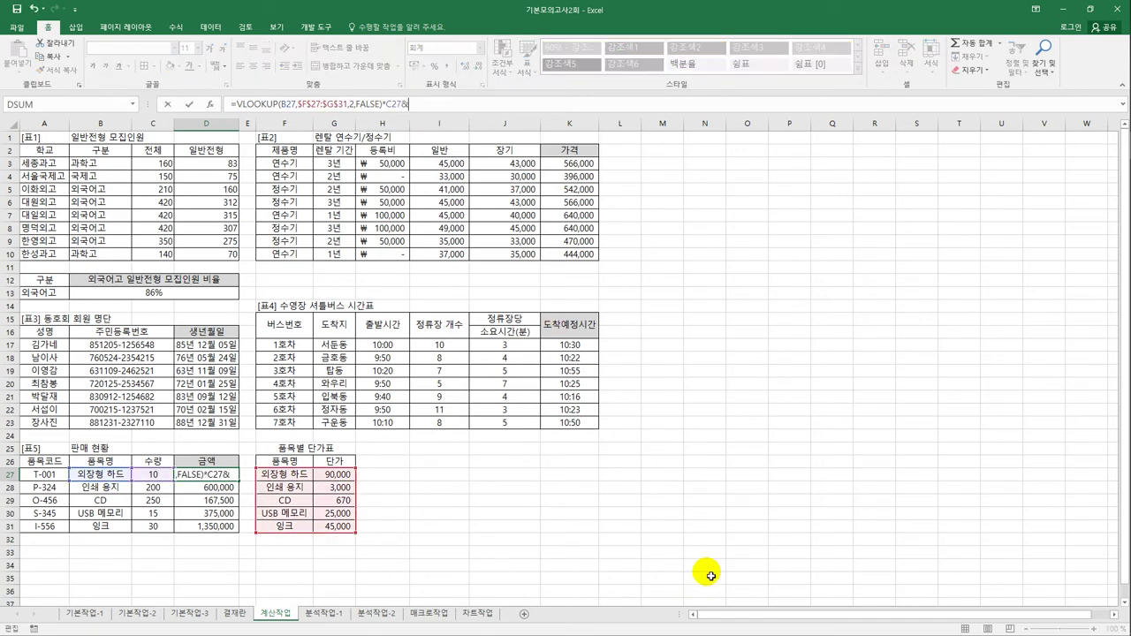
type("\"원")
key("Return")
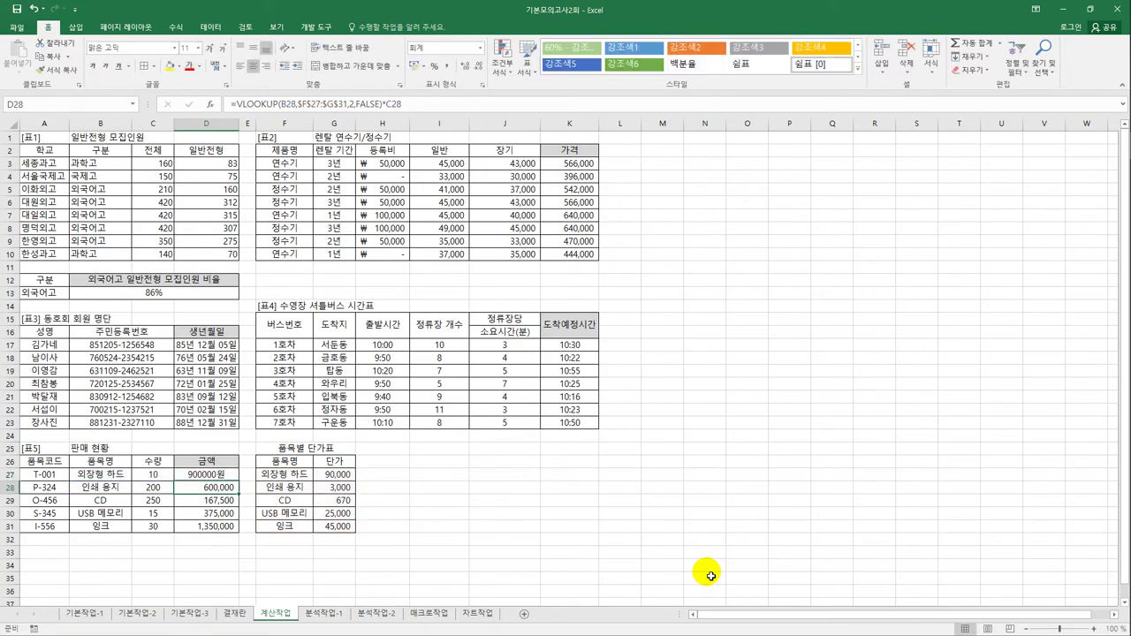
Fill D27's amount formula with the 원 suffix down to D31 in table 5.
left_click(225, 474)
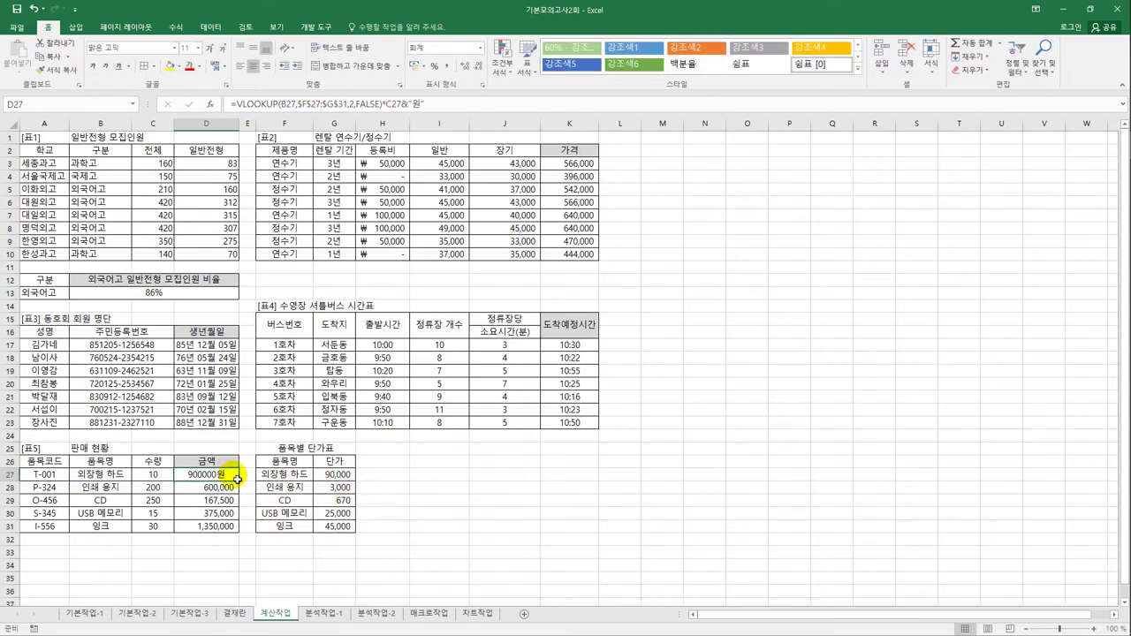
left_click_drag(245, 485, 232, 527)
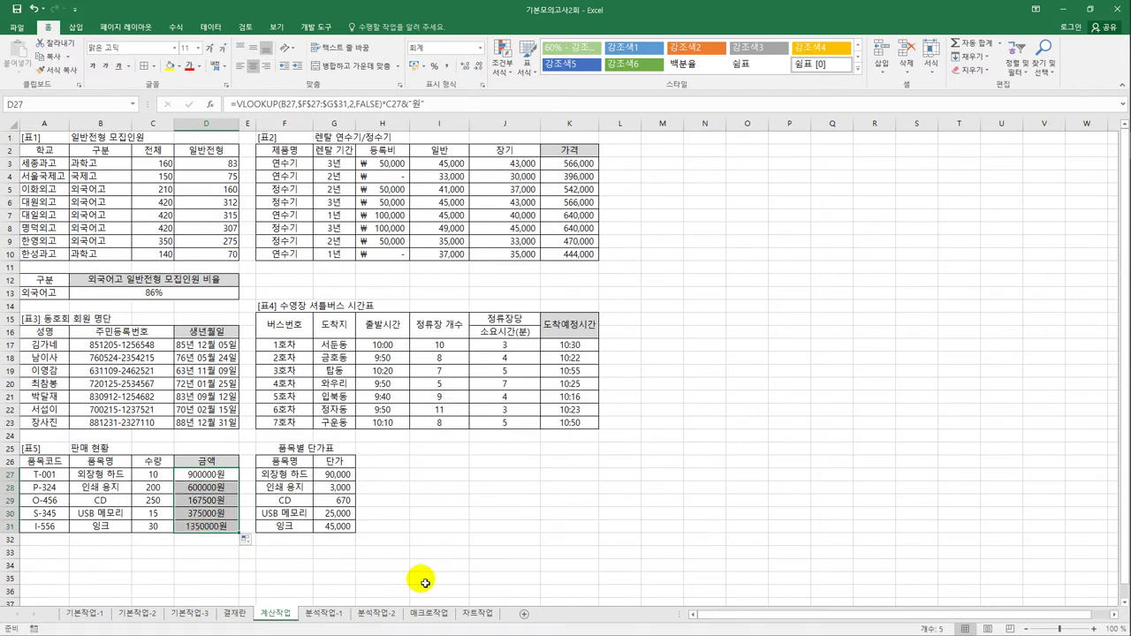
Open the 분석작업-1 sheet and examine the monthly payment formula in B8 and the repayment periods in E4:E16.
left_click(321, 613)
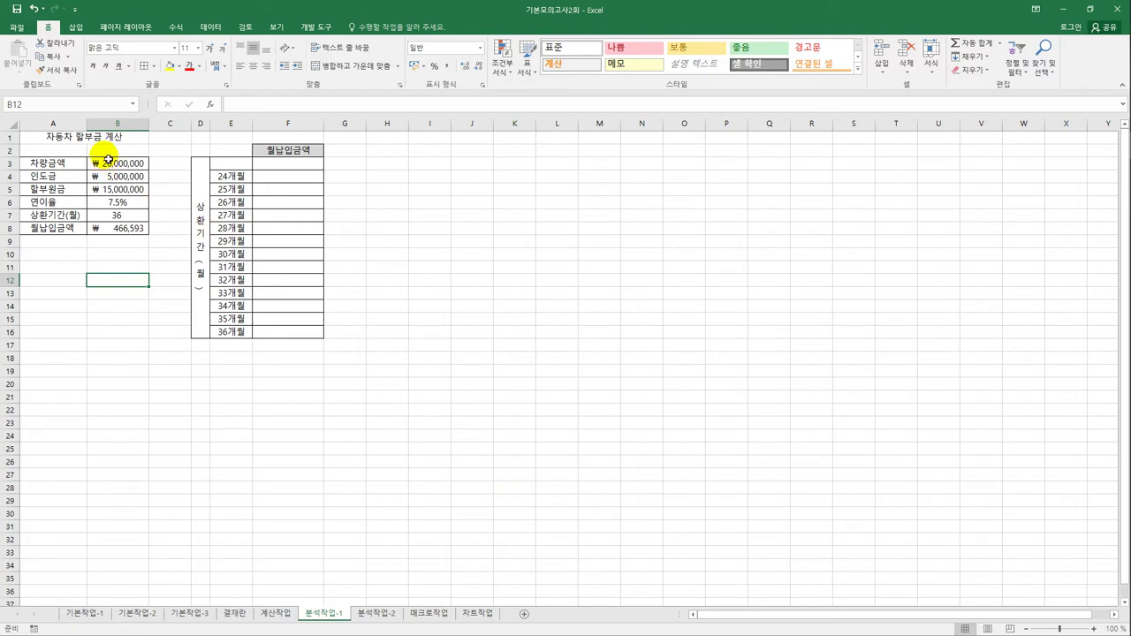
left_click(107, 139)
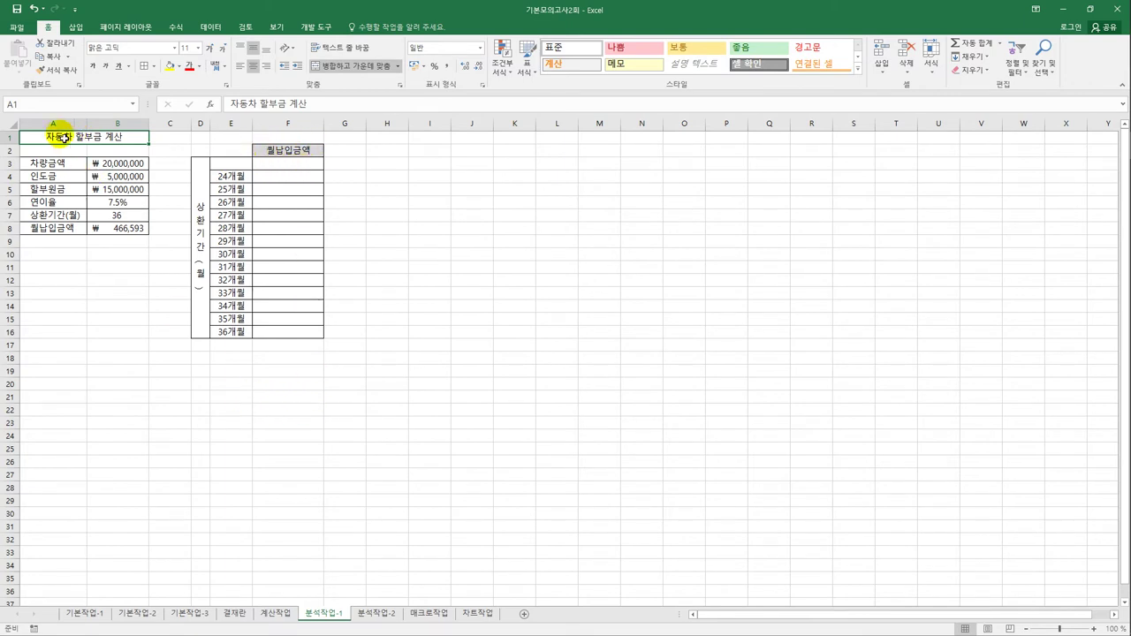
left_click(121, 229)
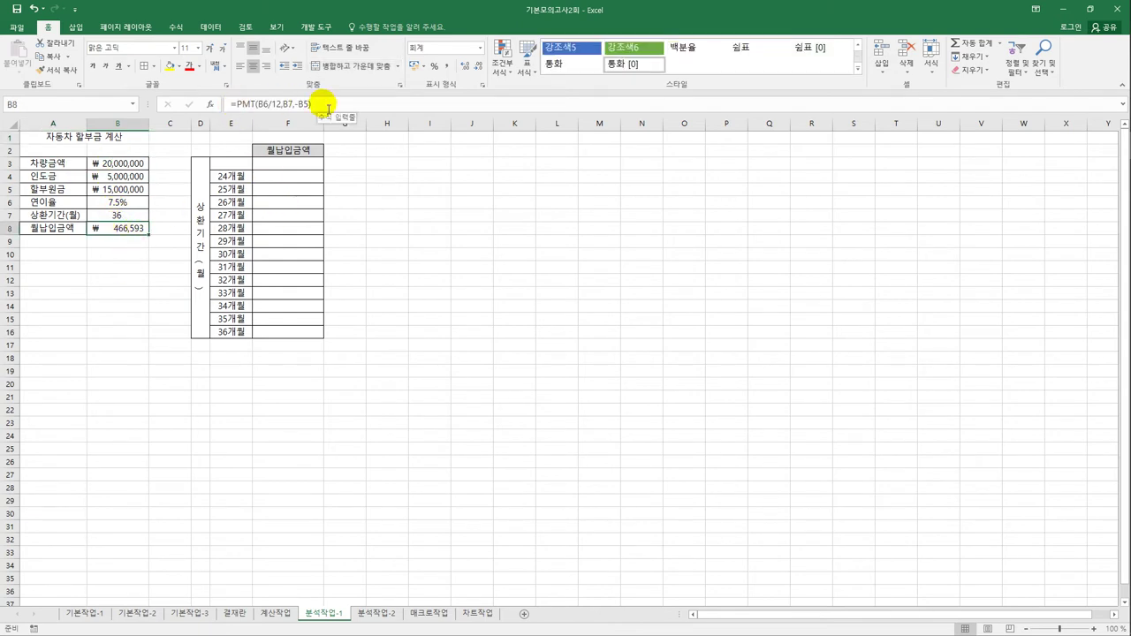
left_click(288, 167)
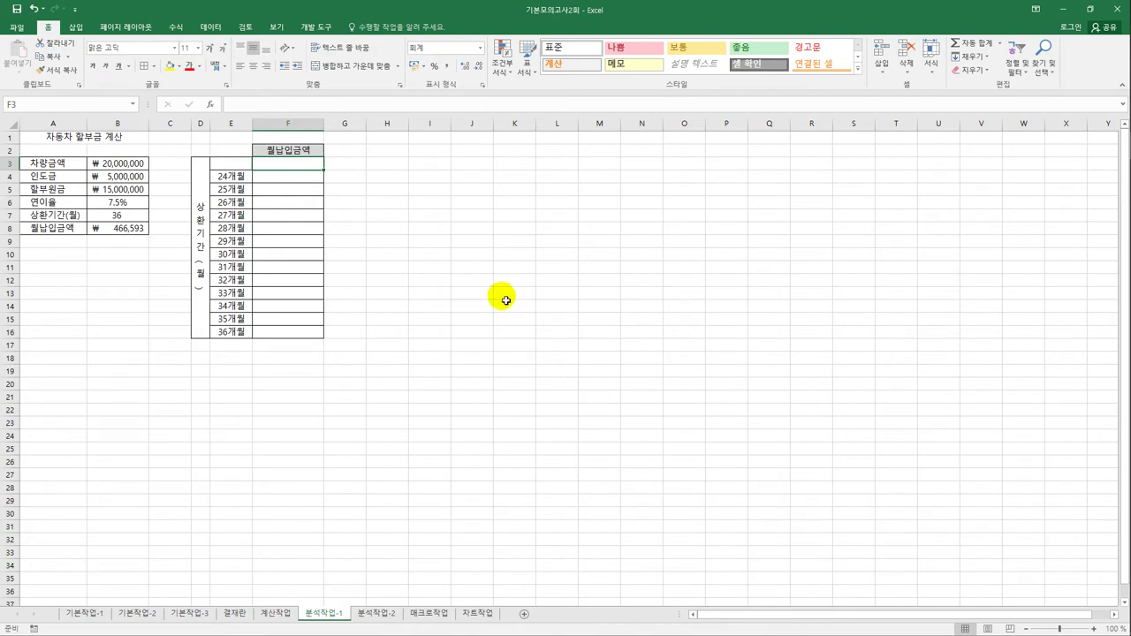
left_click_drag(242, 175, 245, 332)
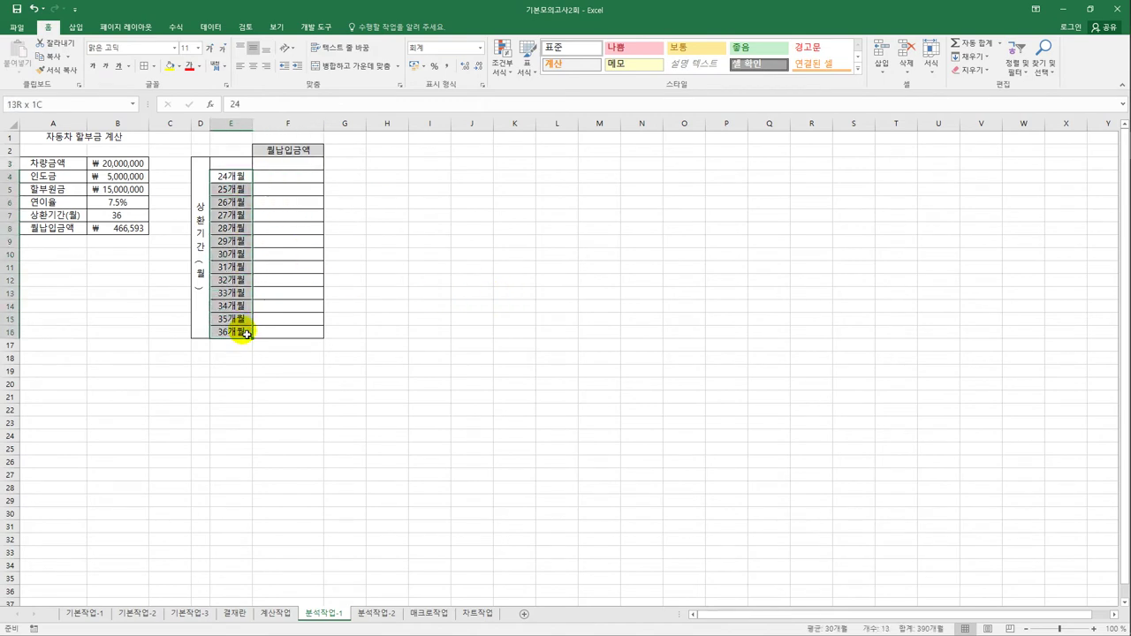
Try linking F3 to the monthly payment cell with the formula =B8, and clear F3 again.
left_click(276, 164)
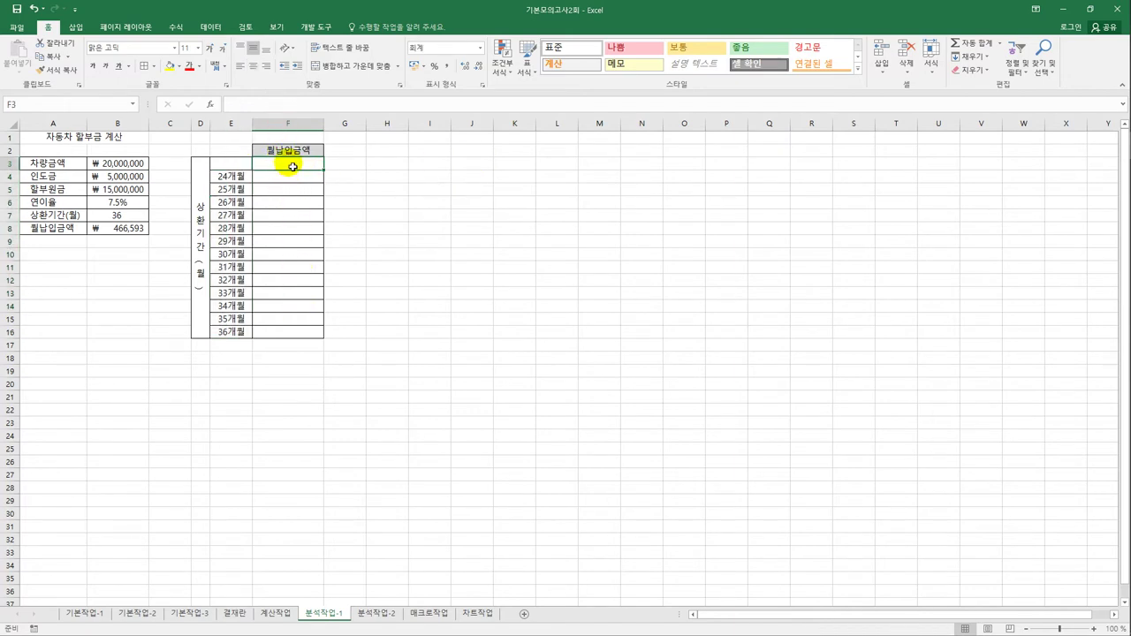
type("=")
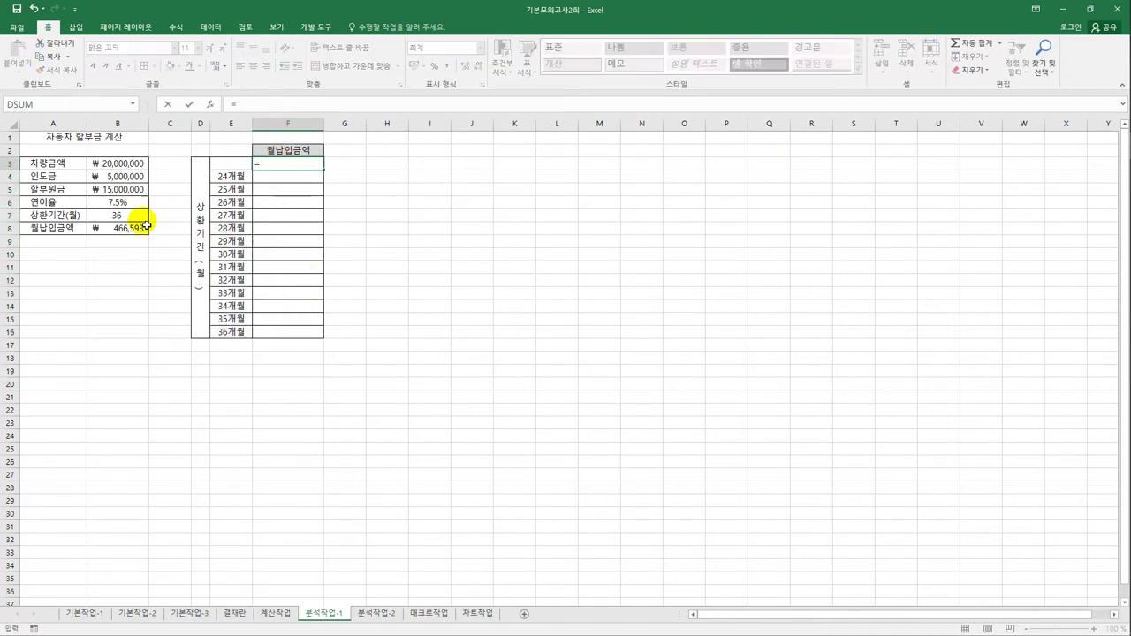
left_click(144, 229)
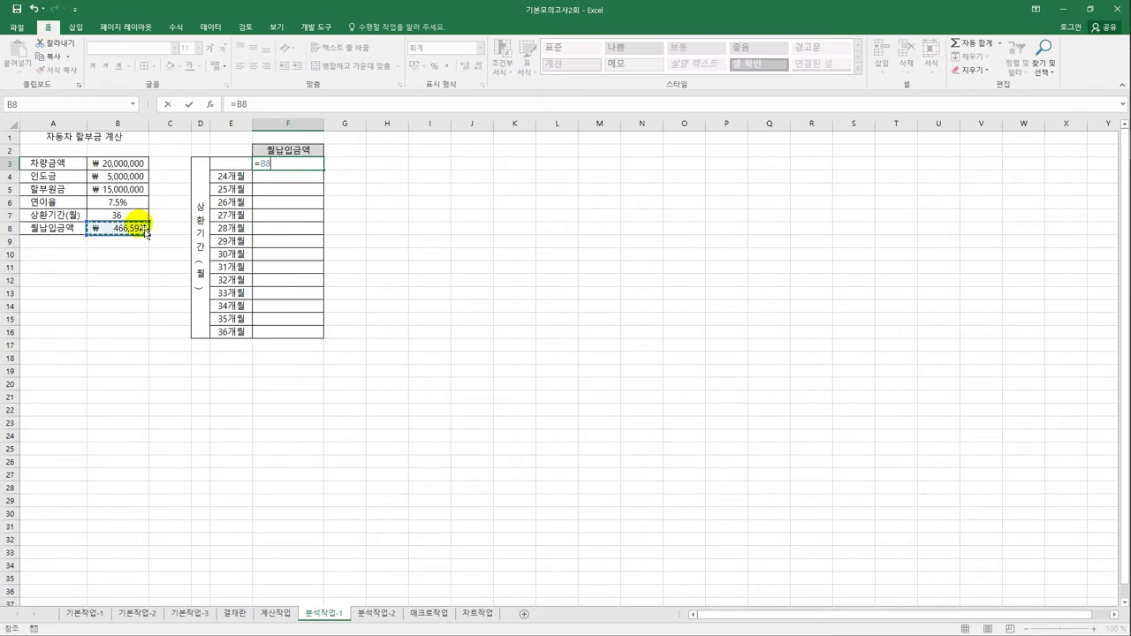
key("Return")
left_click(302, 164)
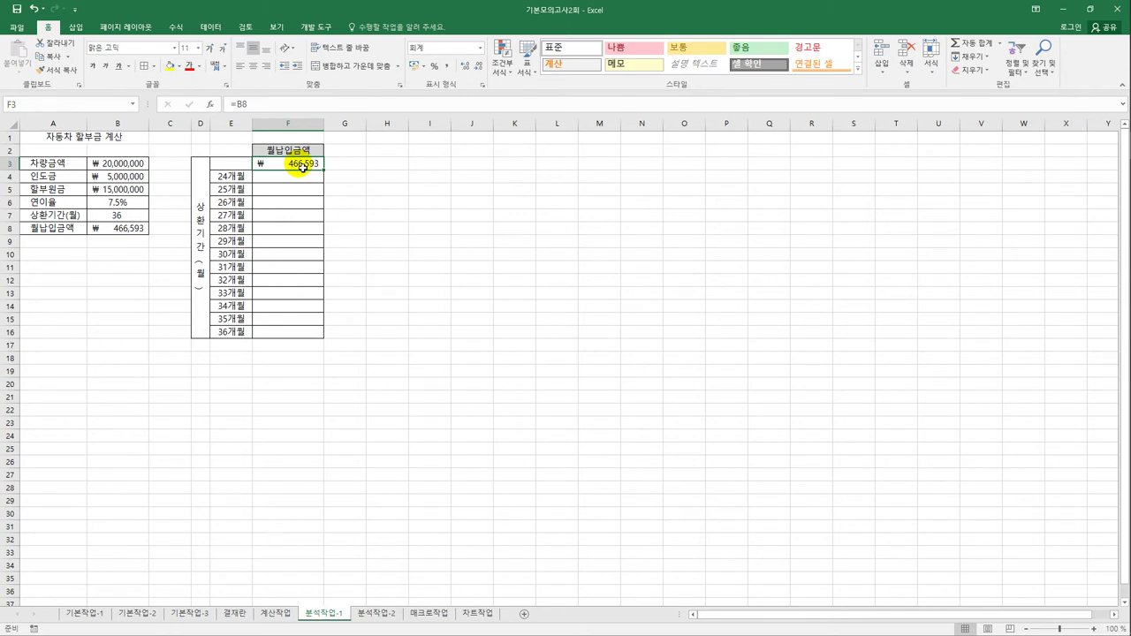
key("Delete")
Copy the formula text =PMT(B6/12,B7,-B5) from B8 into F3 under the 월납입금액 heading.
left_click(132, 229)
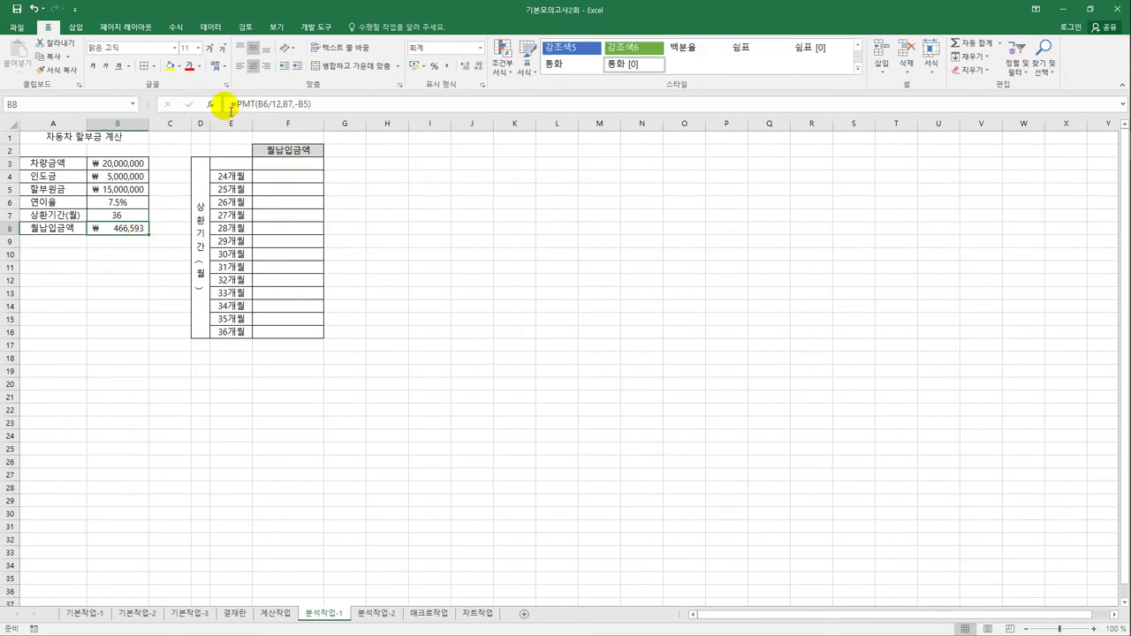
left_click_drag(230, 104, 341, 102)
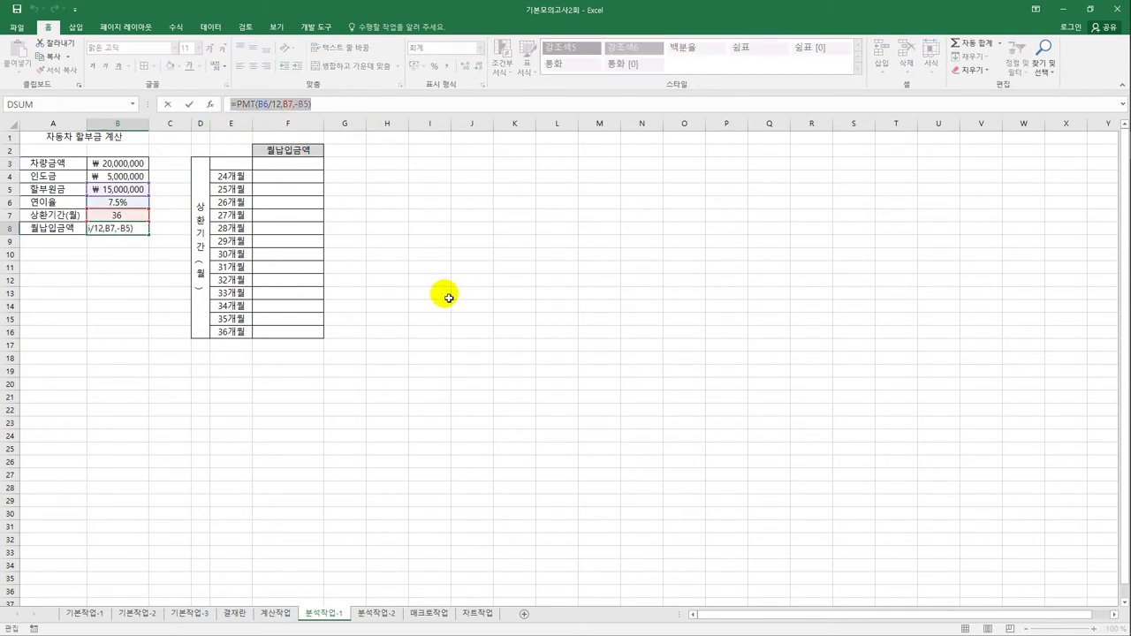
key("ctrl+c")
key("Escape")
left_click(311, 165)
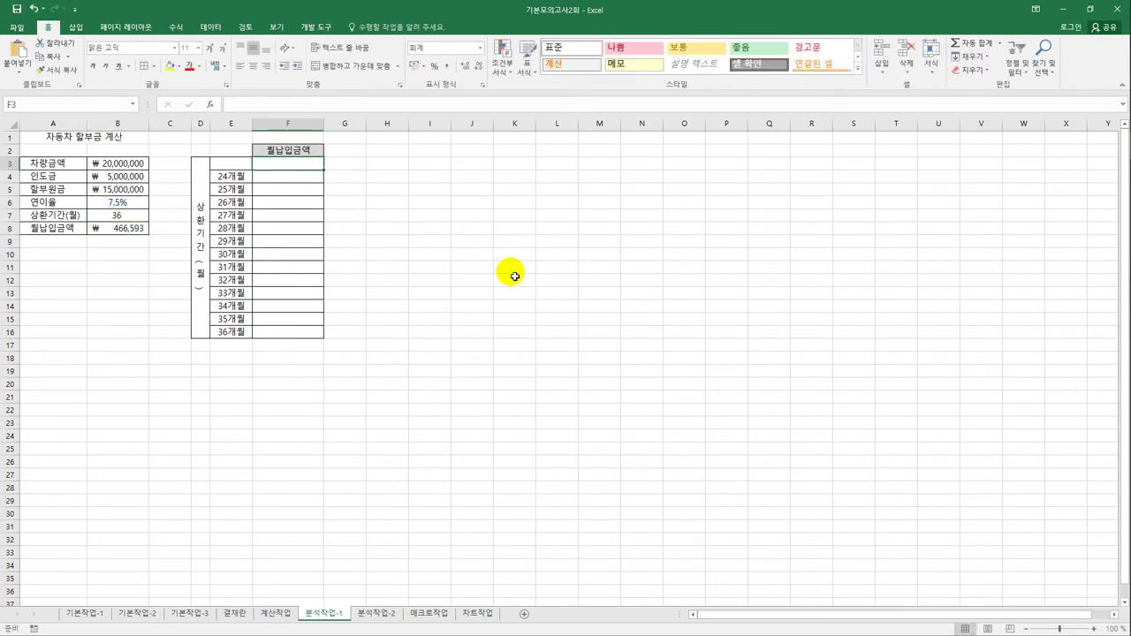
key("ctrl+v")
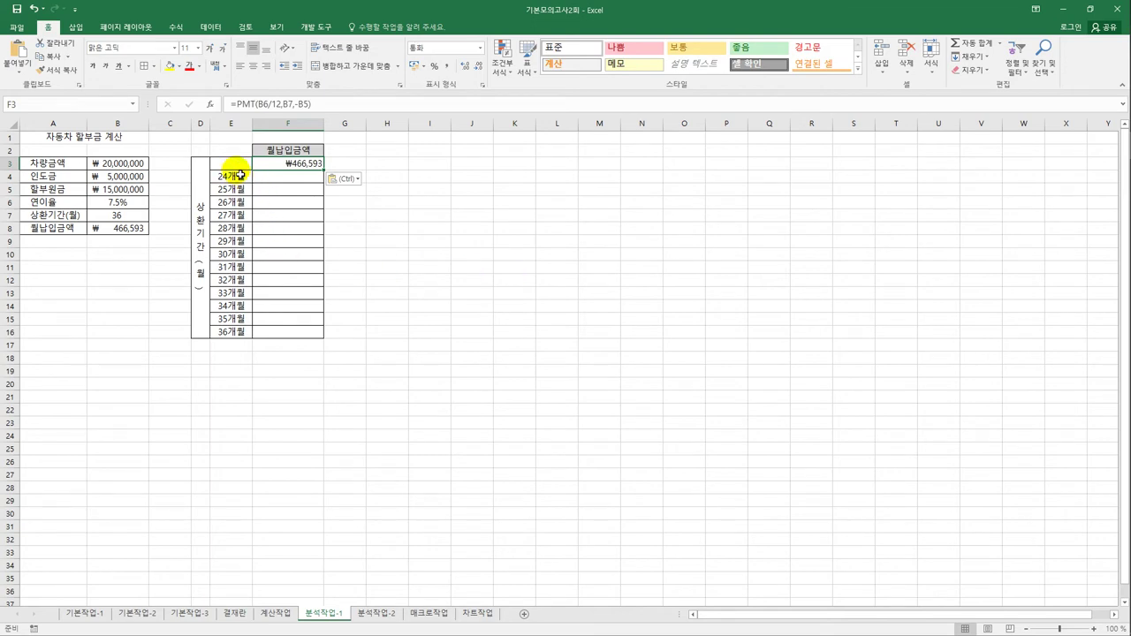
Create a what-if data table on E3:F16 with $B$7 as the column input cell and no row input cell.
left_click_drag(231, 164, 300, 334)
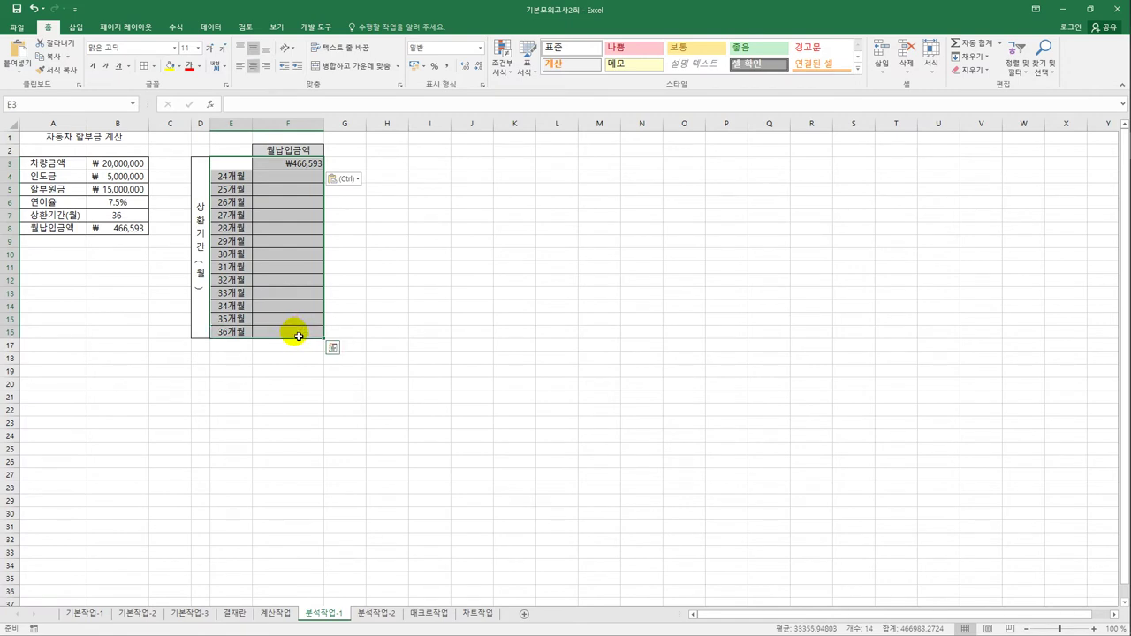
left_click(210, 27)
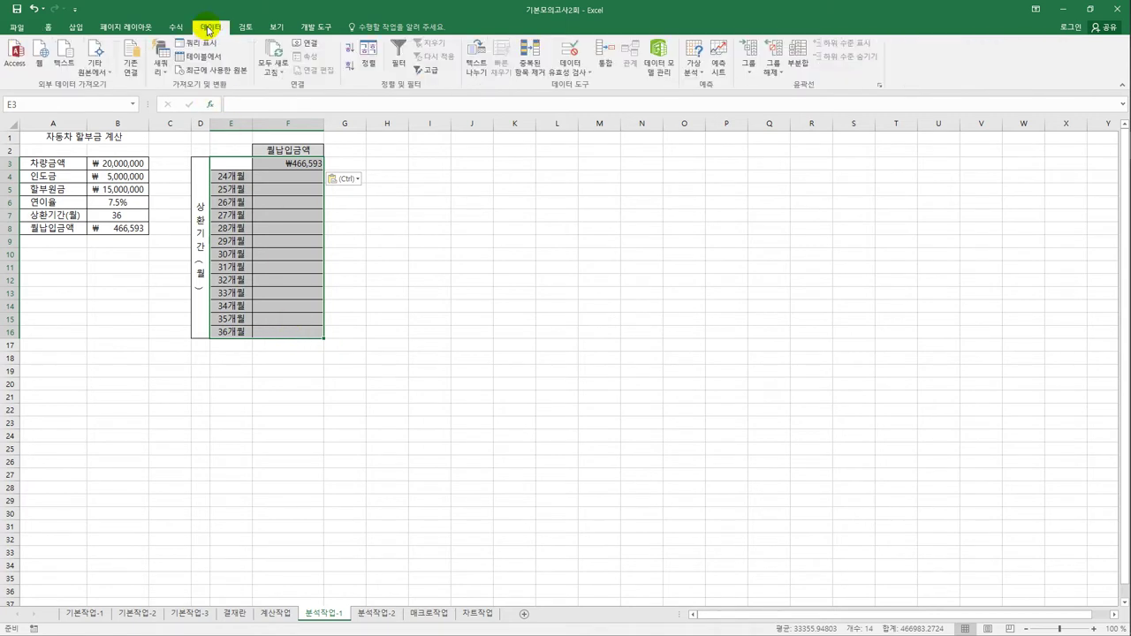
left_click(690, 75)
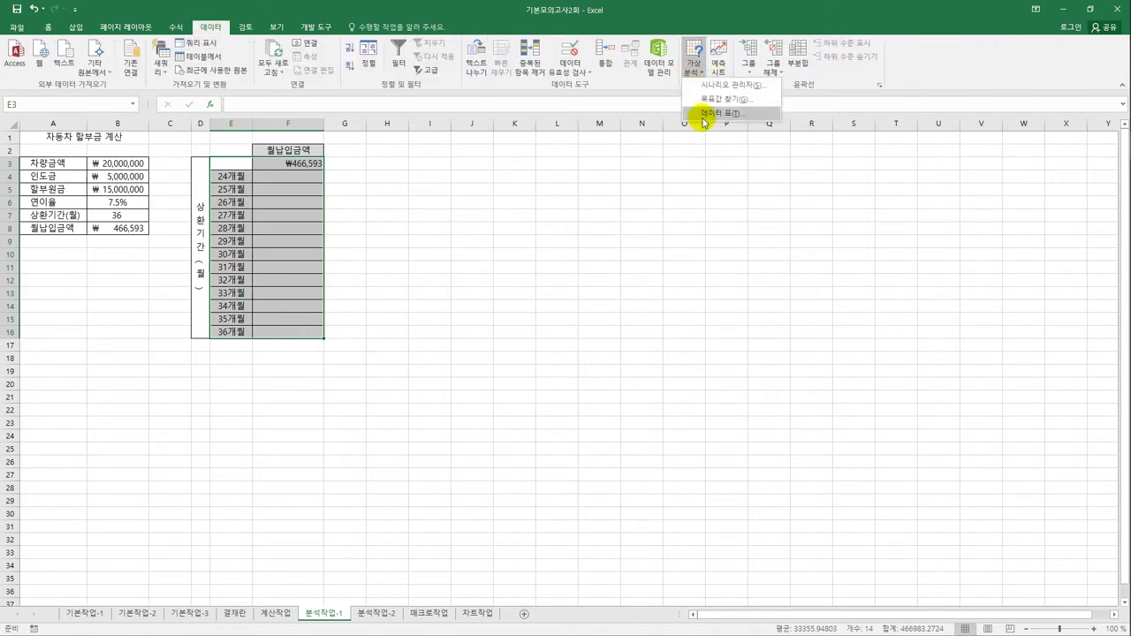
left_click(705, 121)
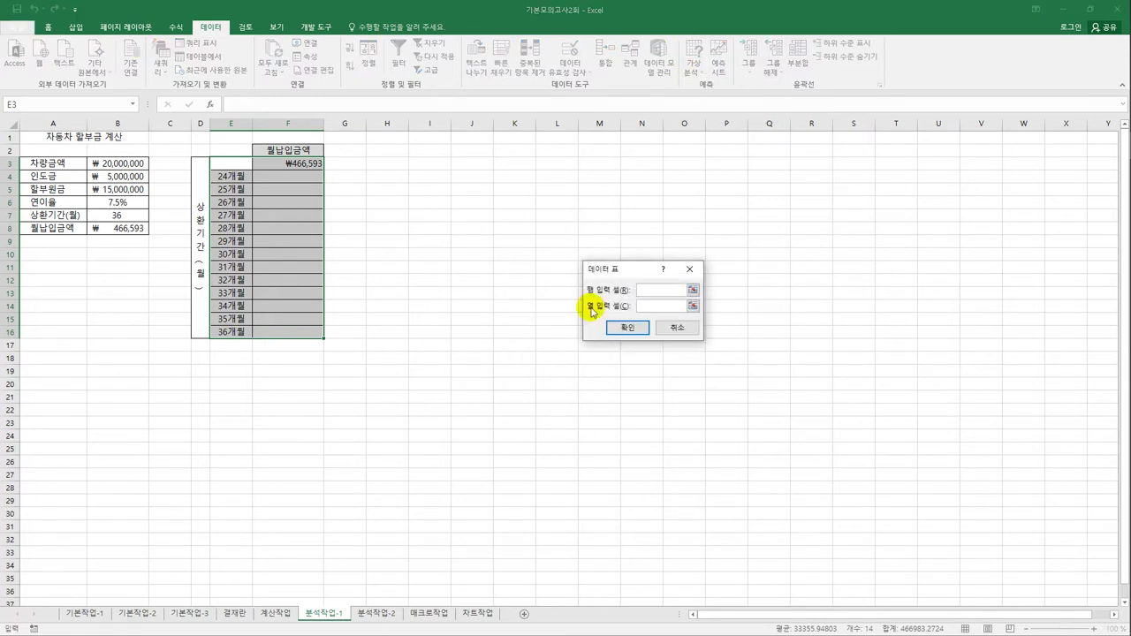
left_click_drag(622, 264, 450, 194)
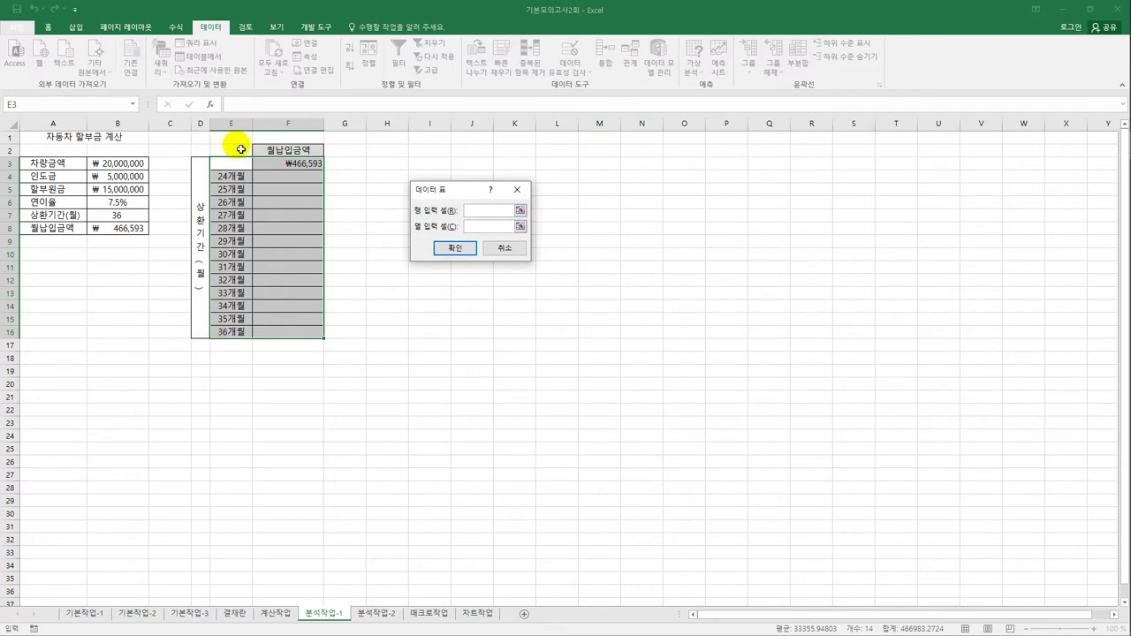
left_click(477, 226)
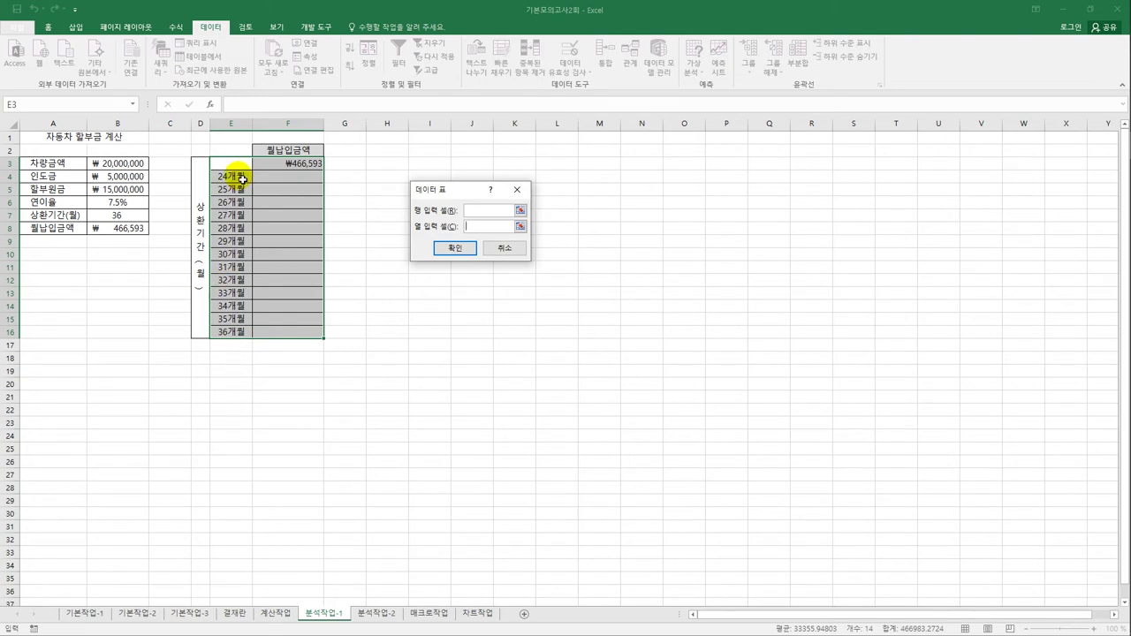
left_click(108, 217)
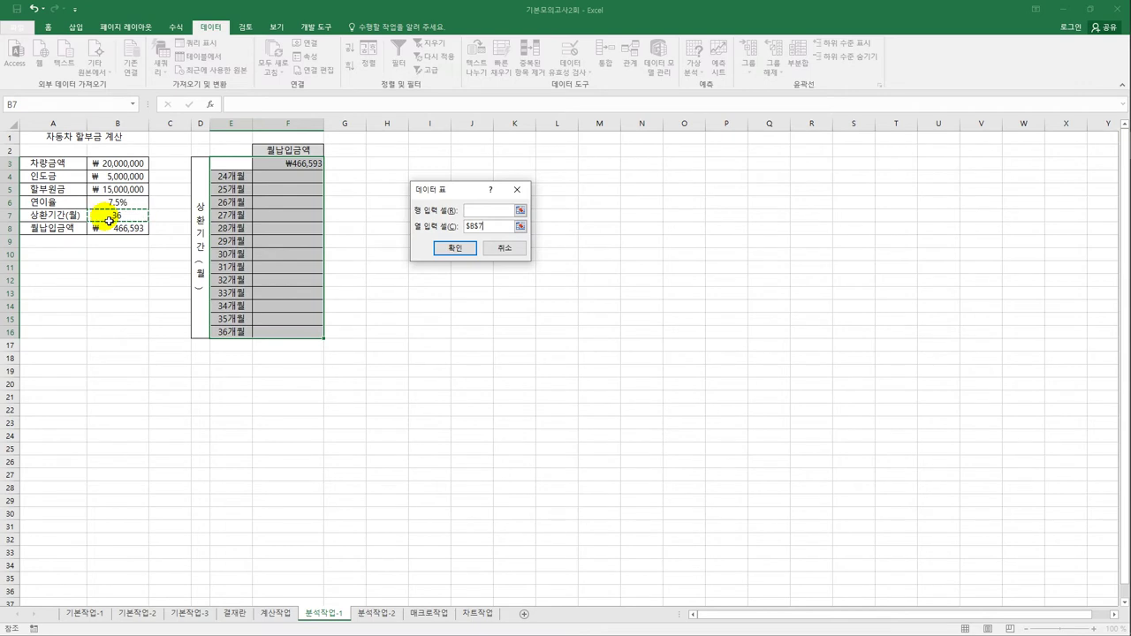
left_click(447, 249)
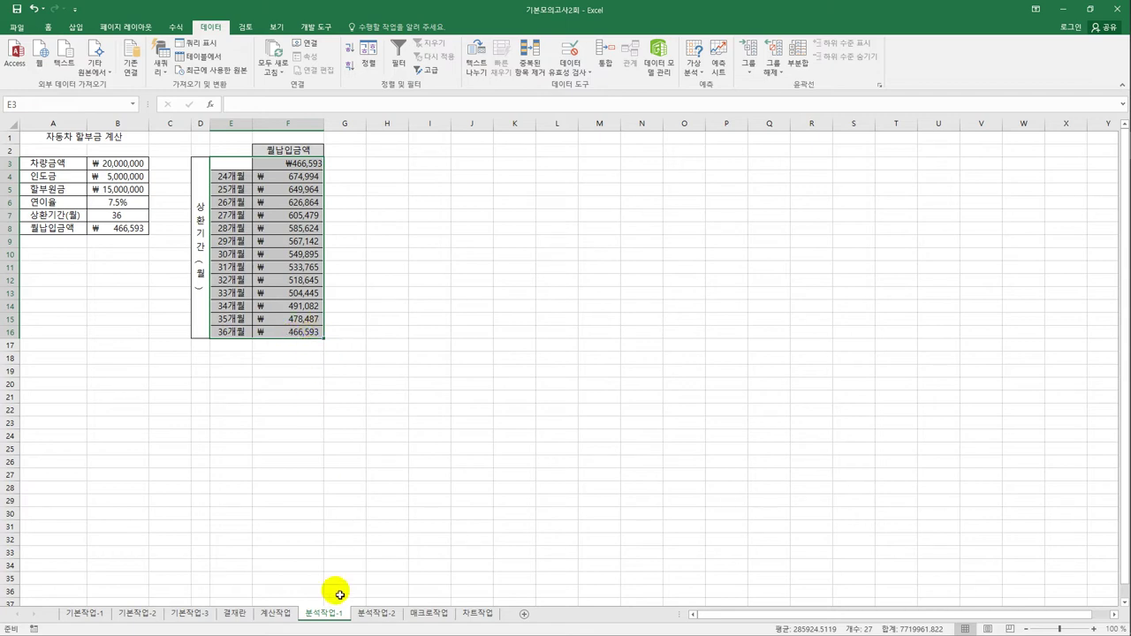
Open the 분석작업-2 sheet and examine the 이익율 and 불량율 labels and values in A14:B15.
left_click(379, 616)
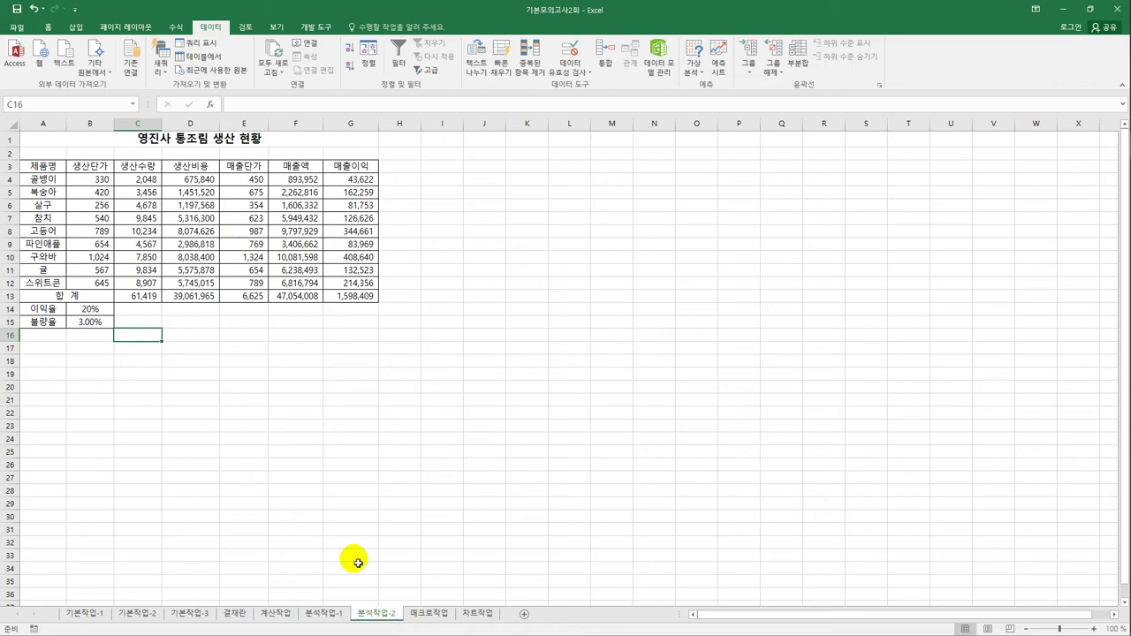
left_click(89, 311)
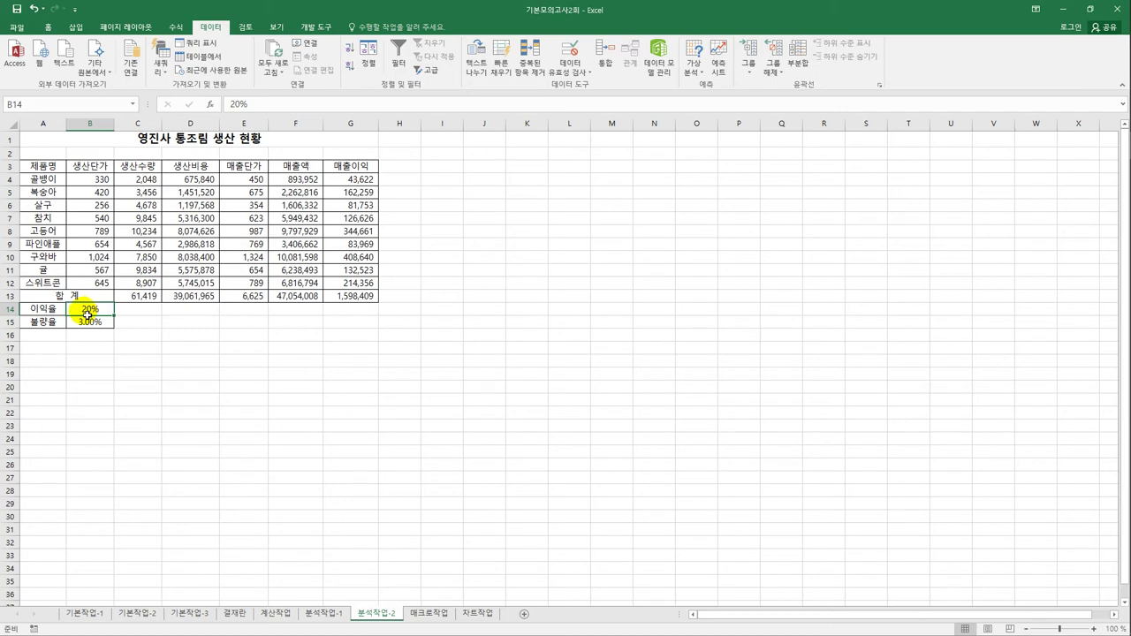
left_click(88, 321)
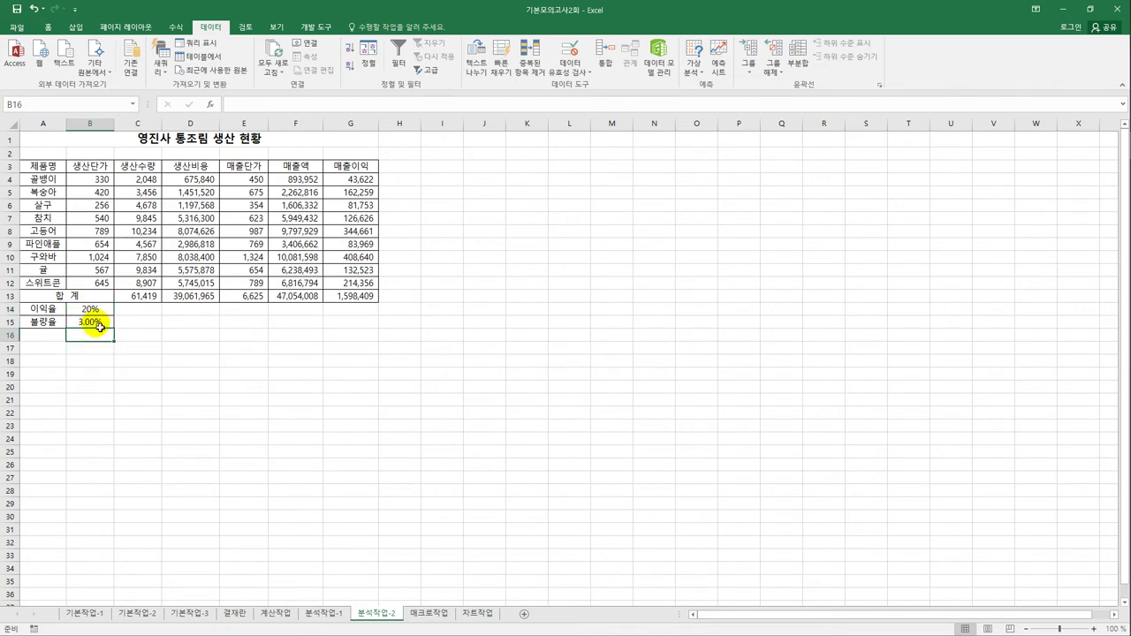
left_click(81, 309)
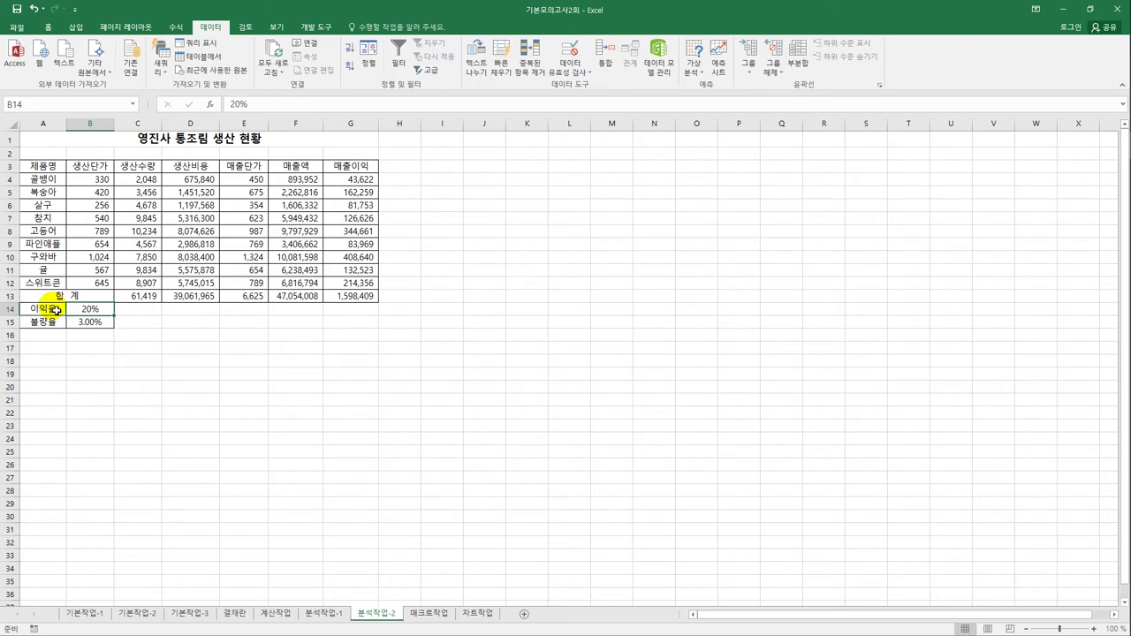
left_click(56, 309)
left_click(88, 311)
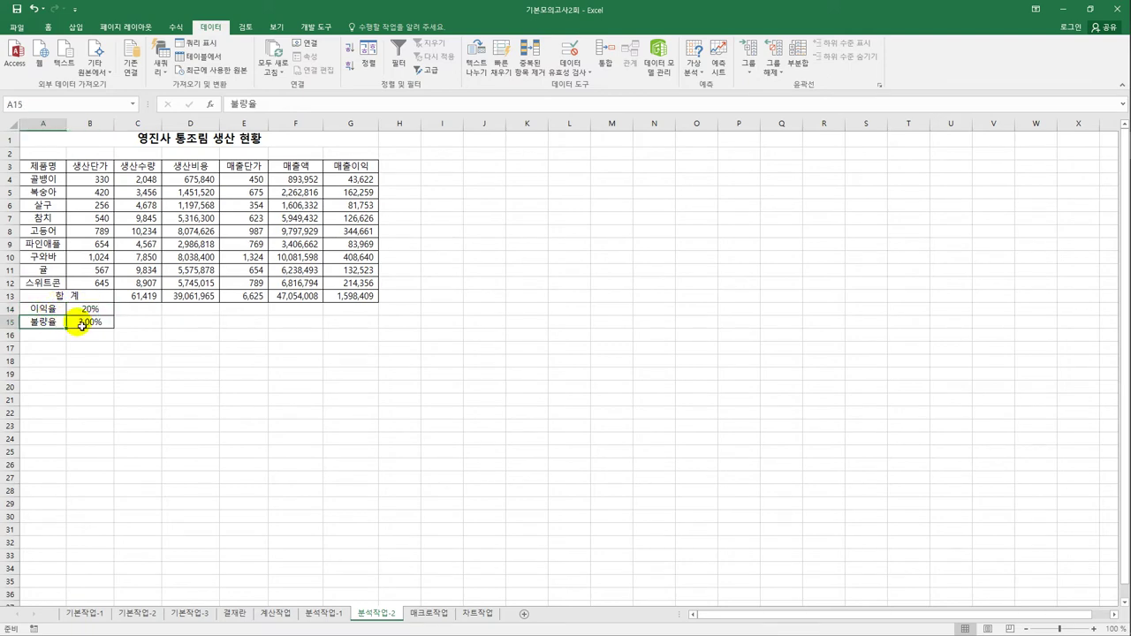
Create names for B14 and B15 from the left-column labels of A14:B15, and check both cells' names.
left_click_drag(49, 308, 83, 321)
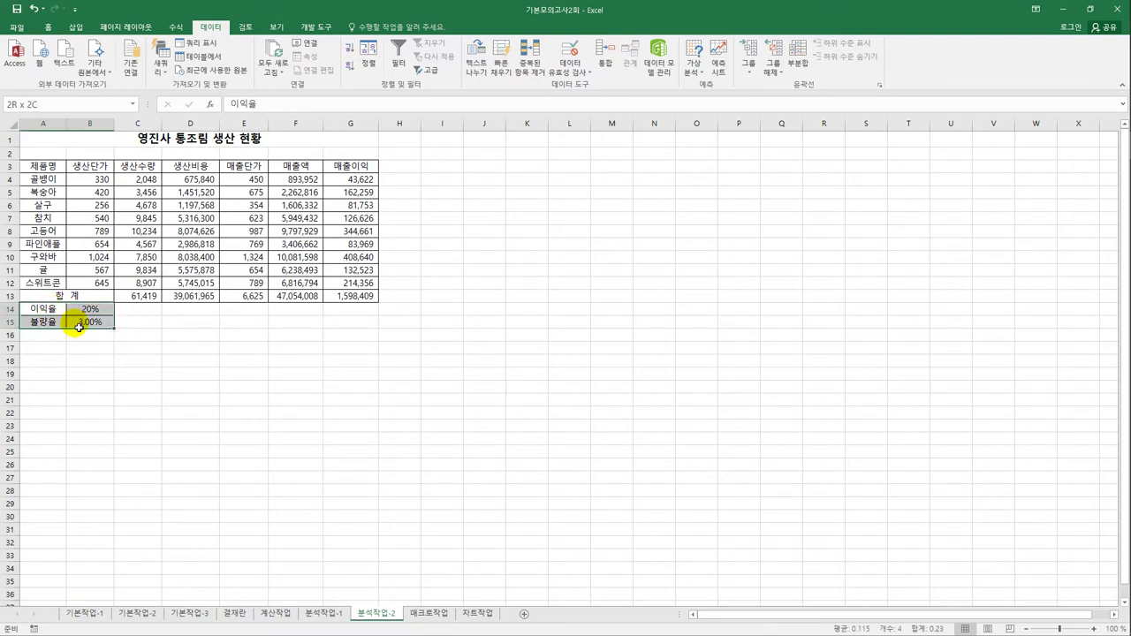
left_click(177, 27)
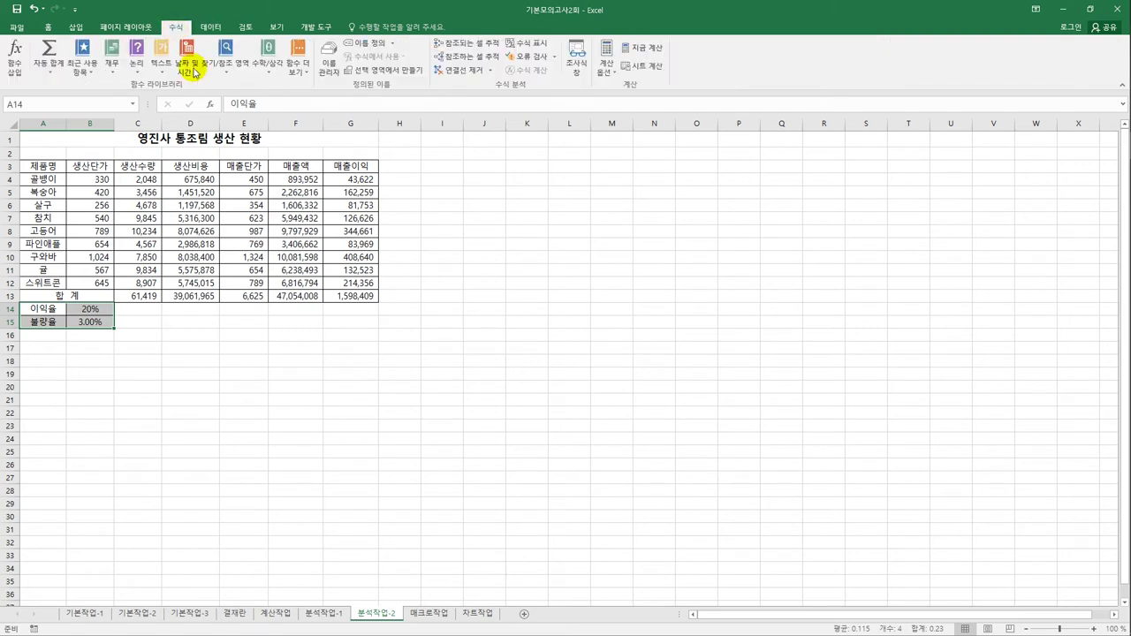
left_click(382, 73)
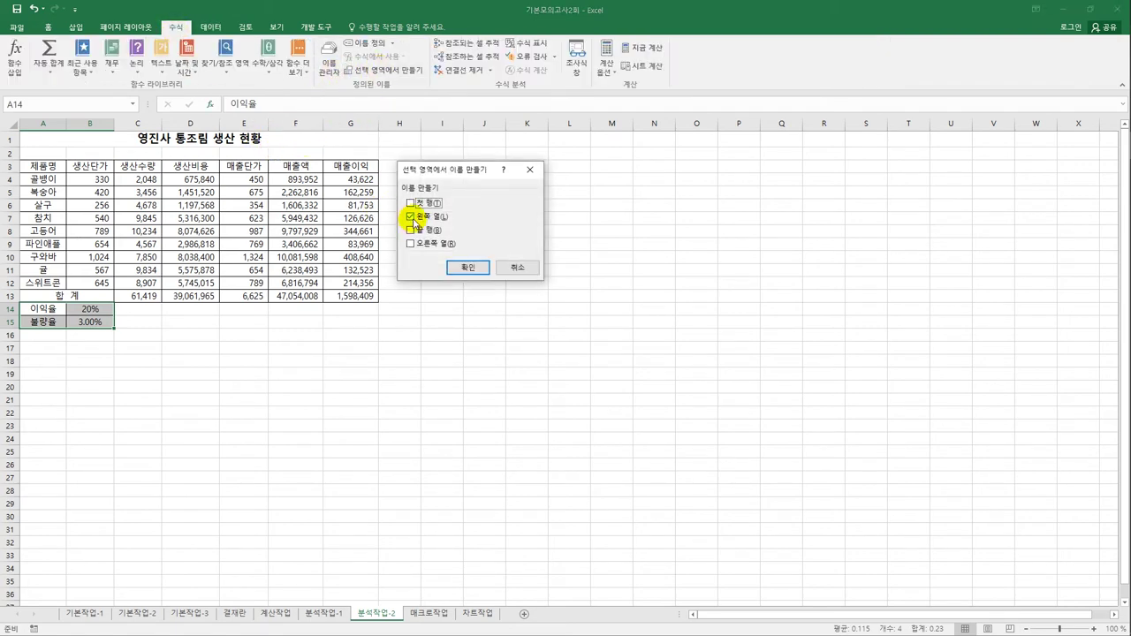
left_click(411, 218)
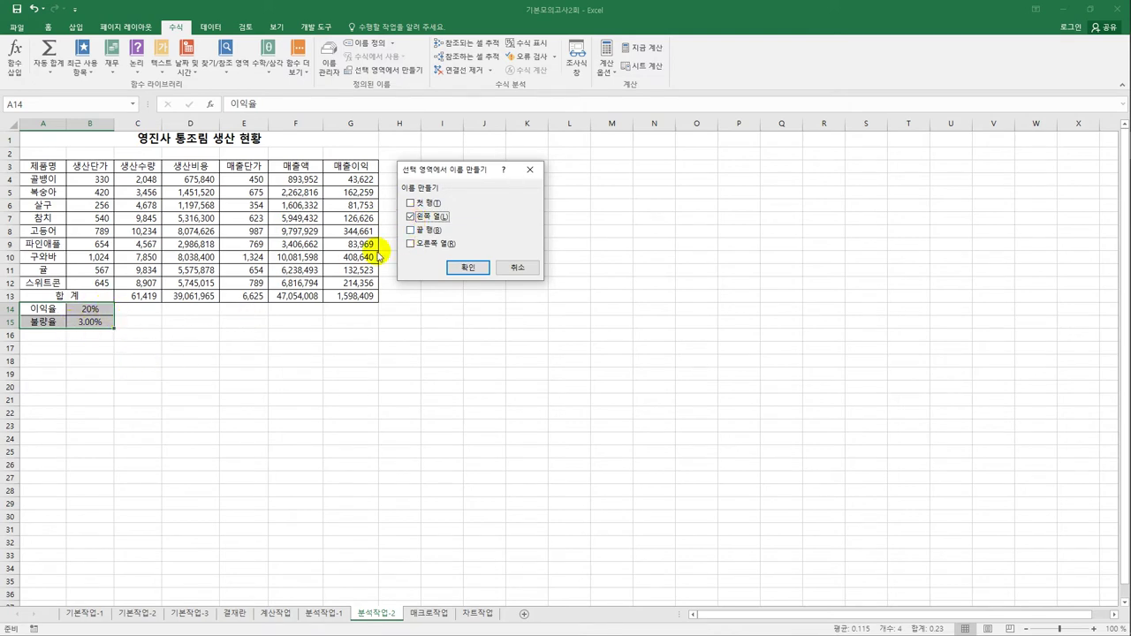
left_click(457, 269)
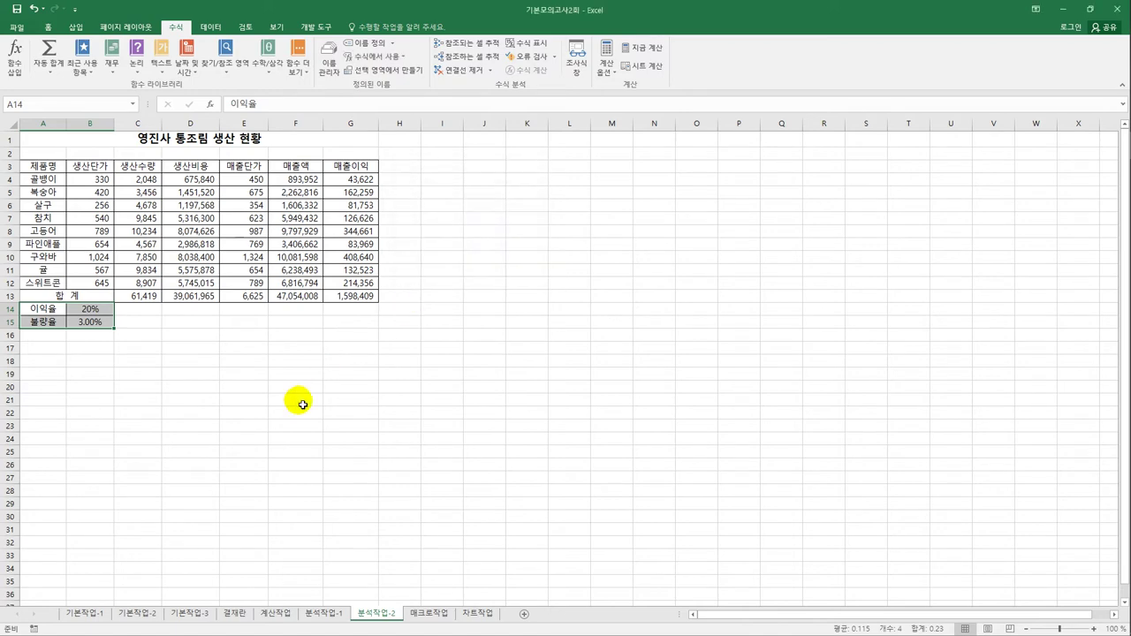
left_click(234, 417)
left_click(91, 309)
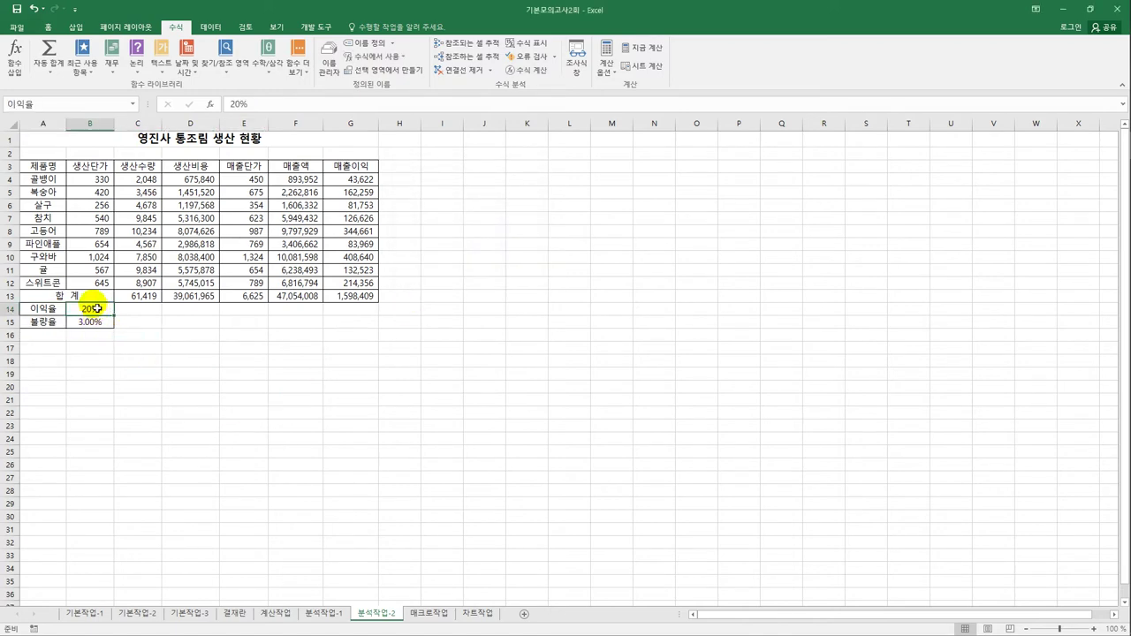
left_click(91, 322)
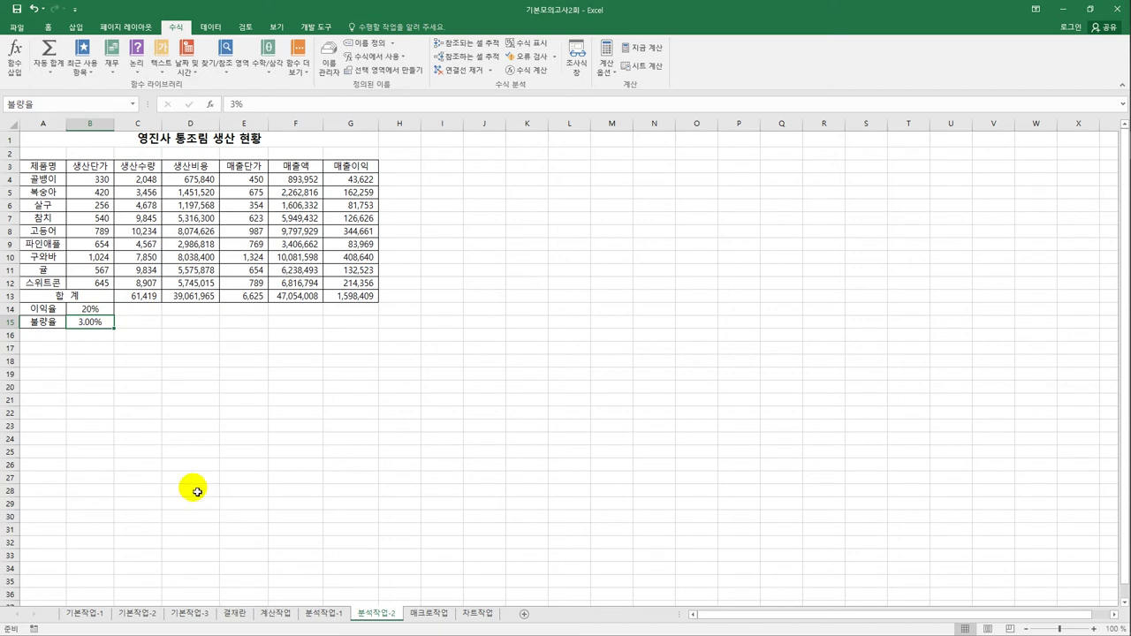
Name the 매출이익 total cell G13 매출이익합계.
left_click(91, 309)
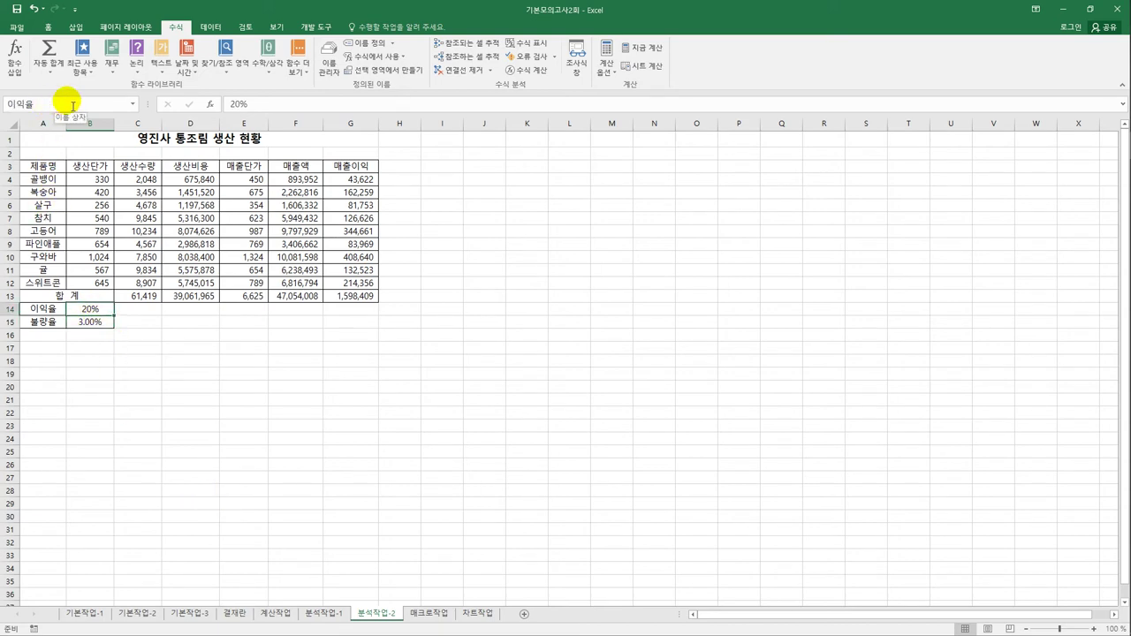
left_click(360, 296)
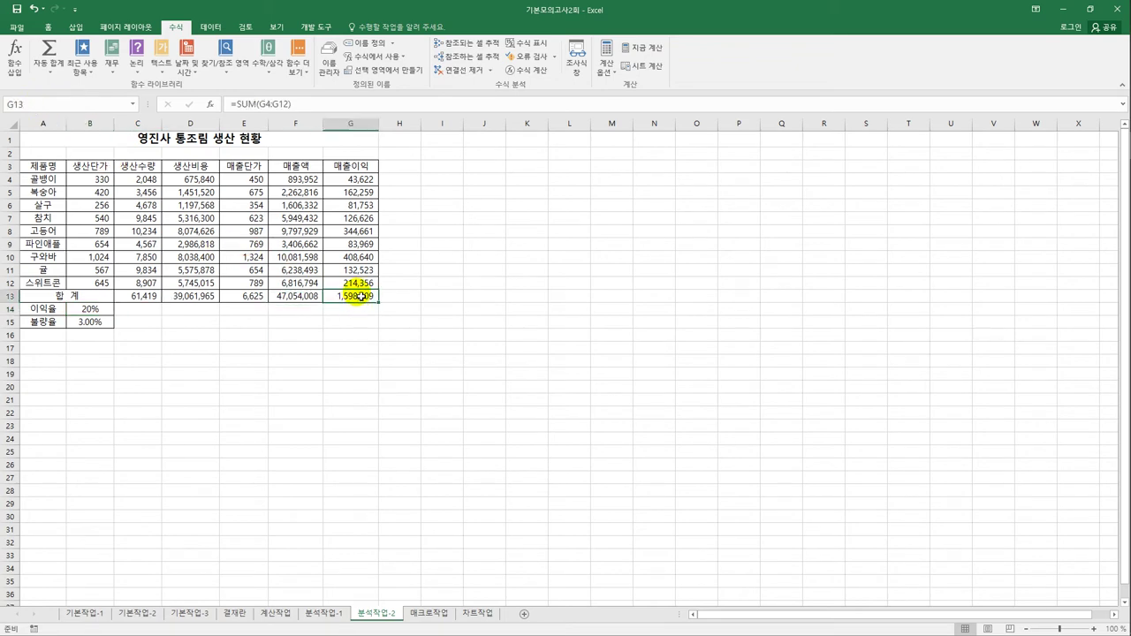
left_click(48, 104)
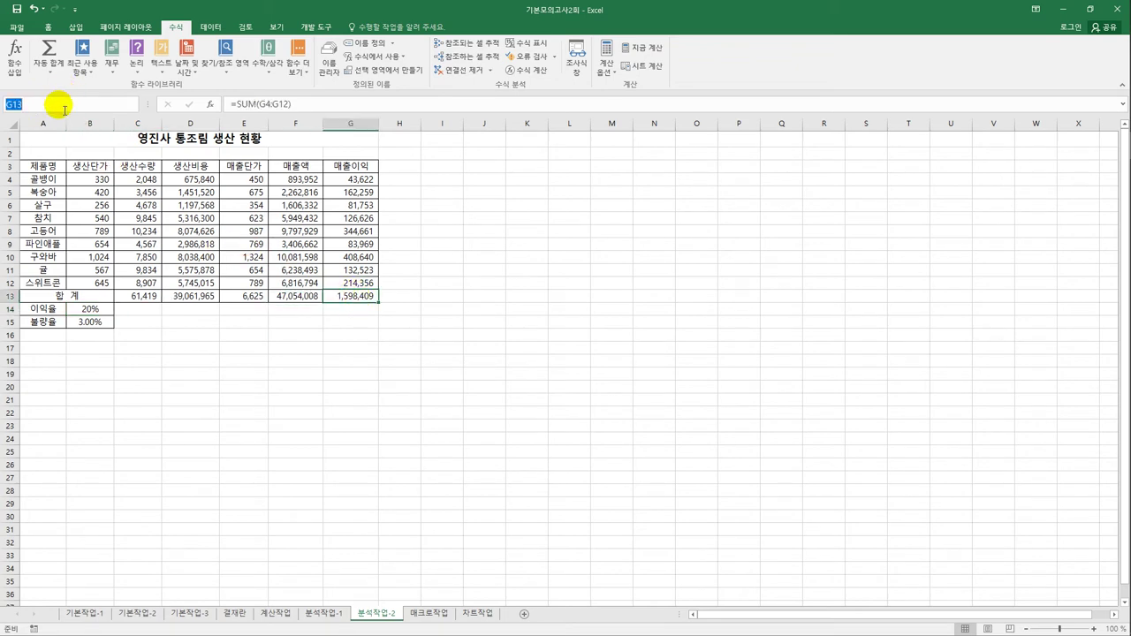
type("매출이익합계")
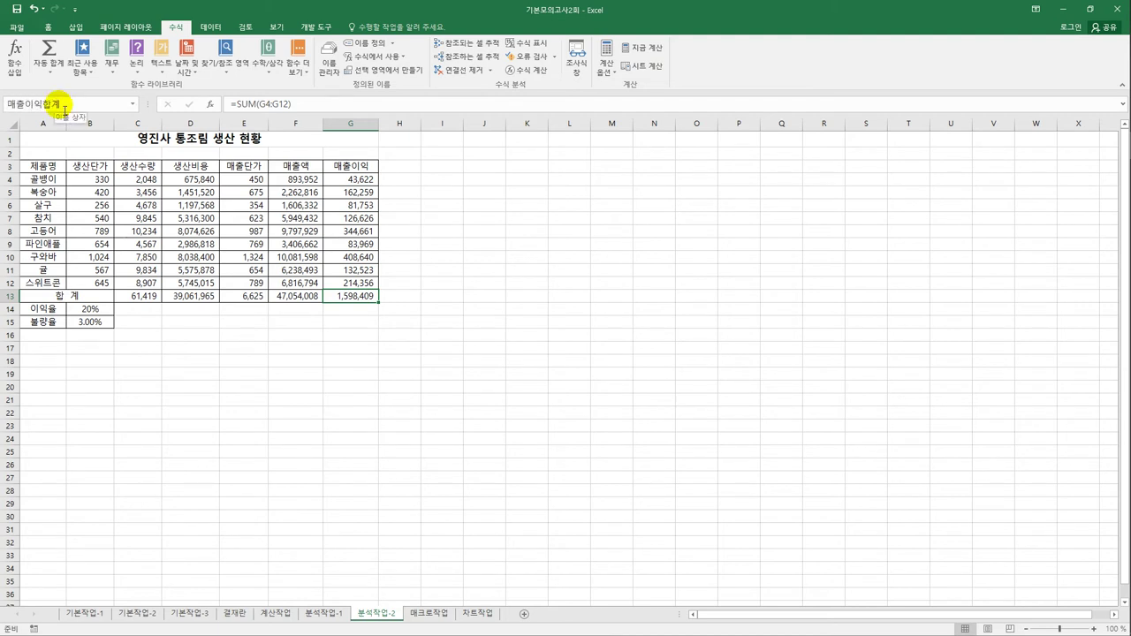
key("Return")
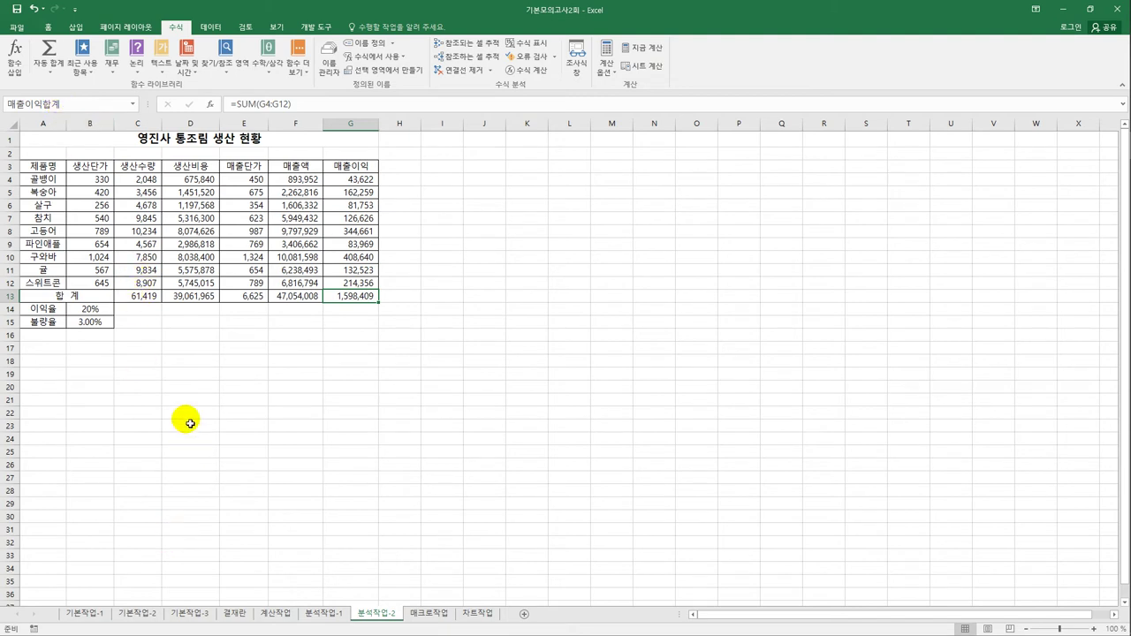
left_click(172, 386)
Add a scenario named 매출이익증가 with B14:B15 as changing cells and an empty description.
left_click_drag(101, 315, 101, 324)
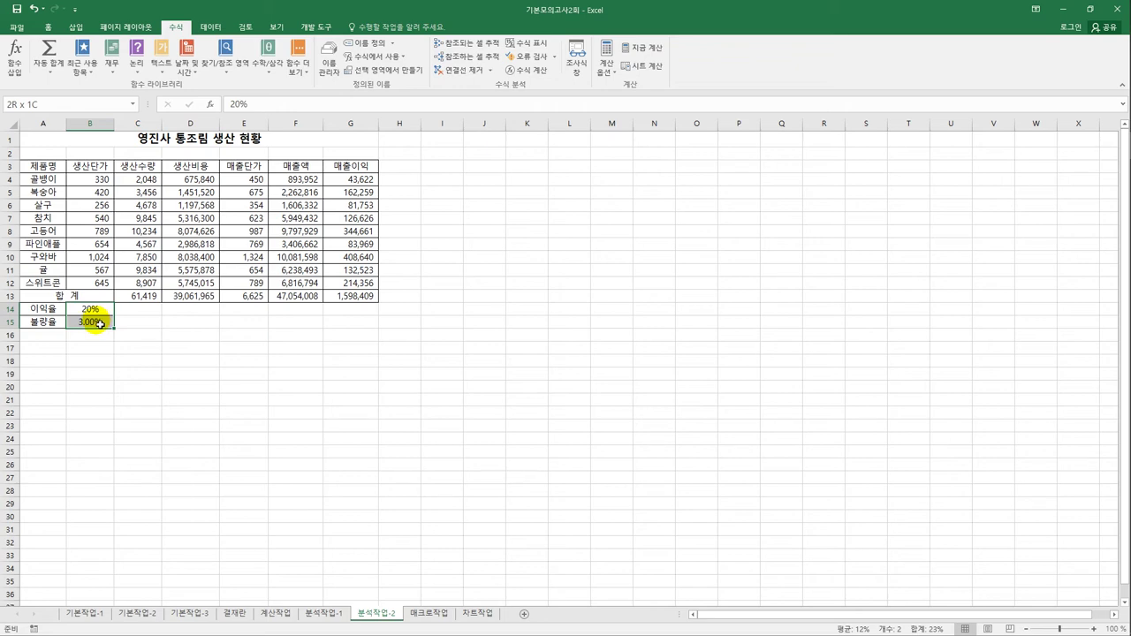
left_click(202, 29)
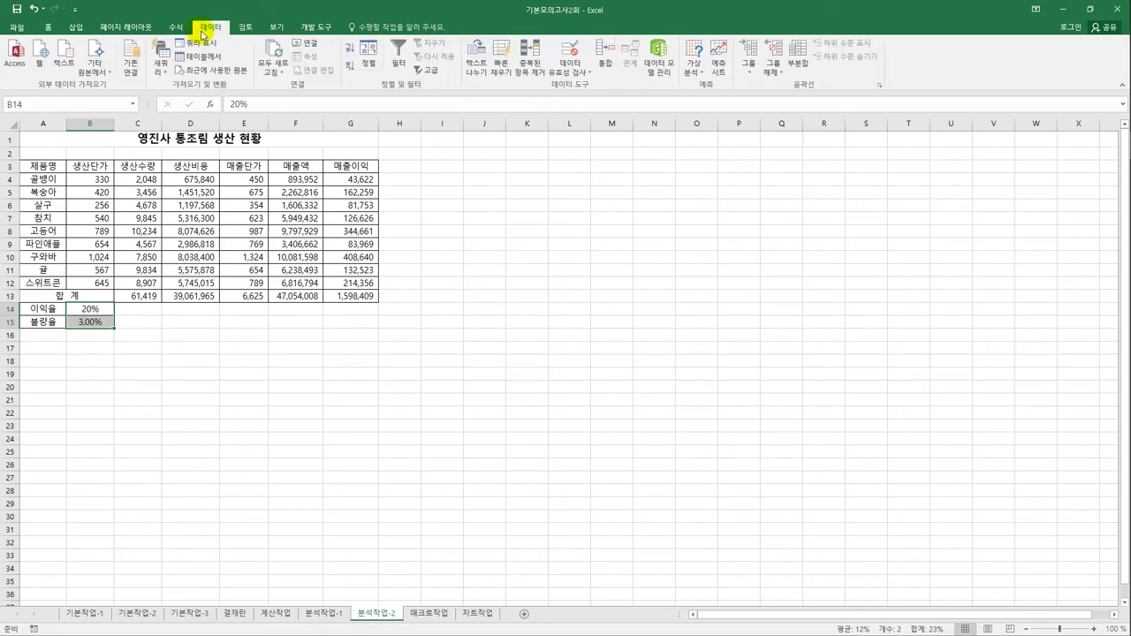
left_click(695, 71)
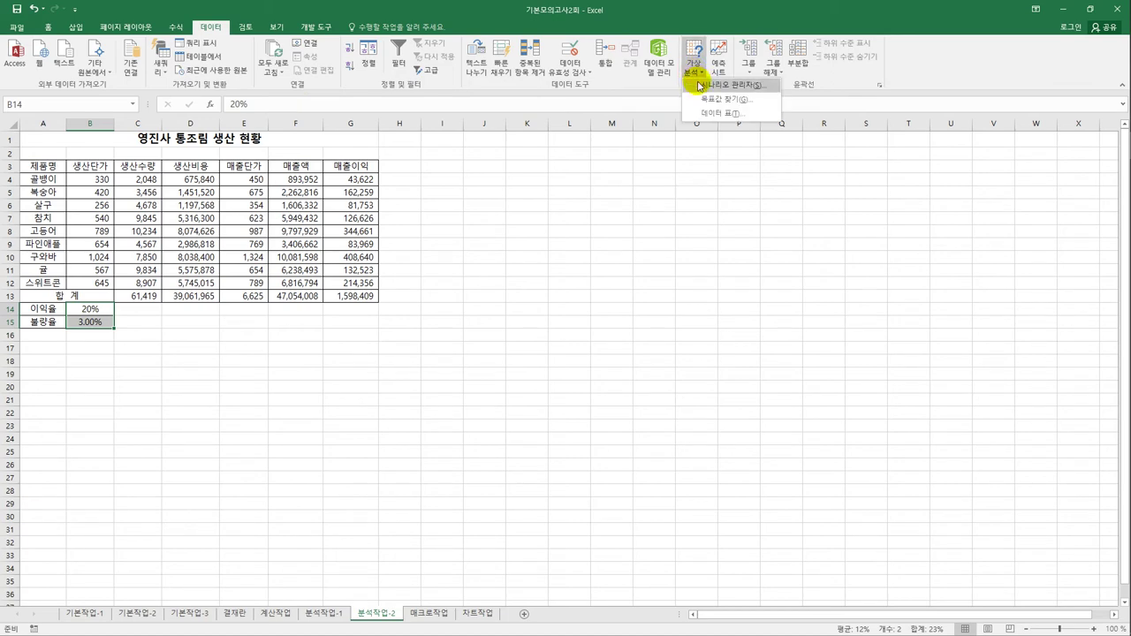
left_click(700, 86)
left_click_drag(513, 109, 614, 170)
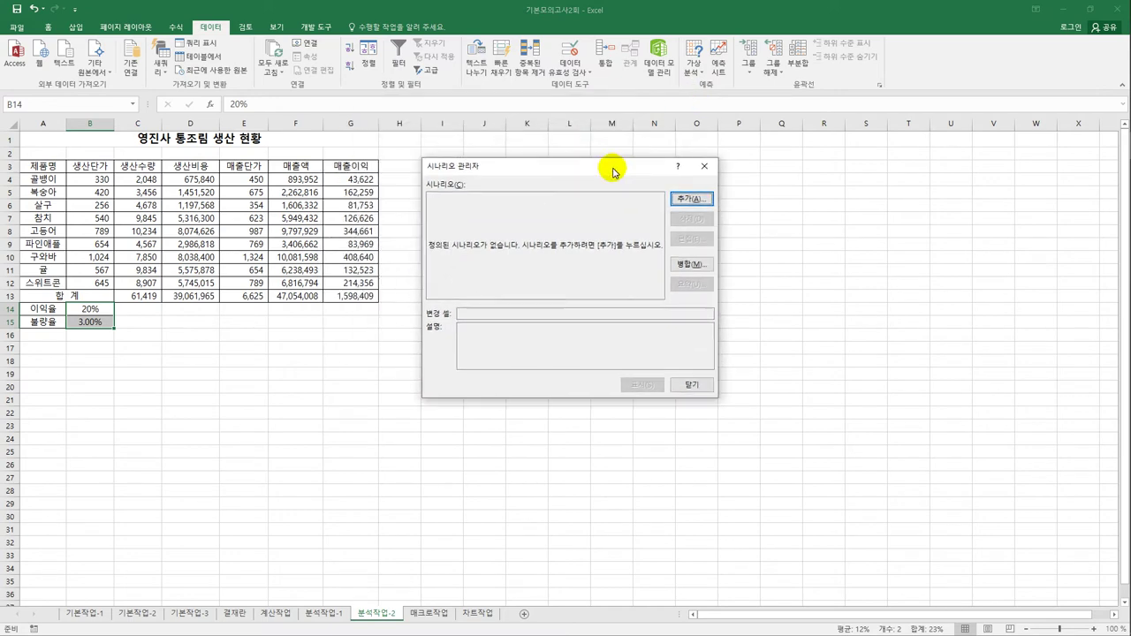
left_click(707, 201)
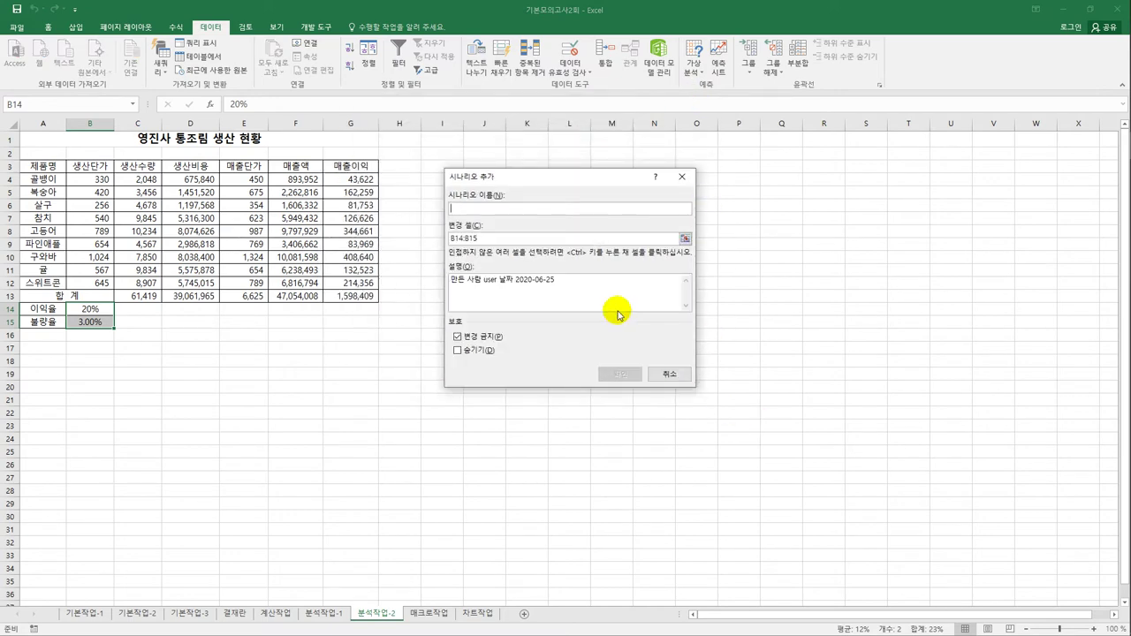
left_click_drag(601, 281, 378, 277)
key("Delete")
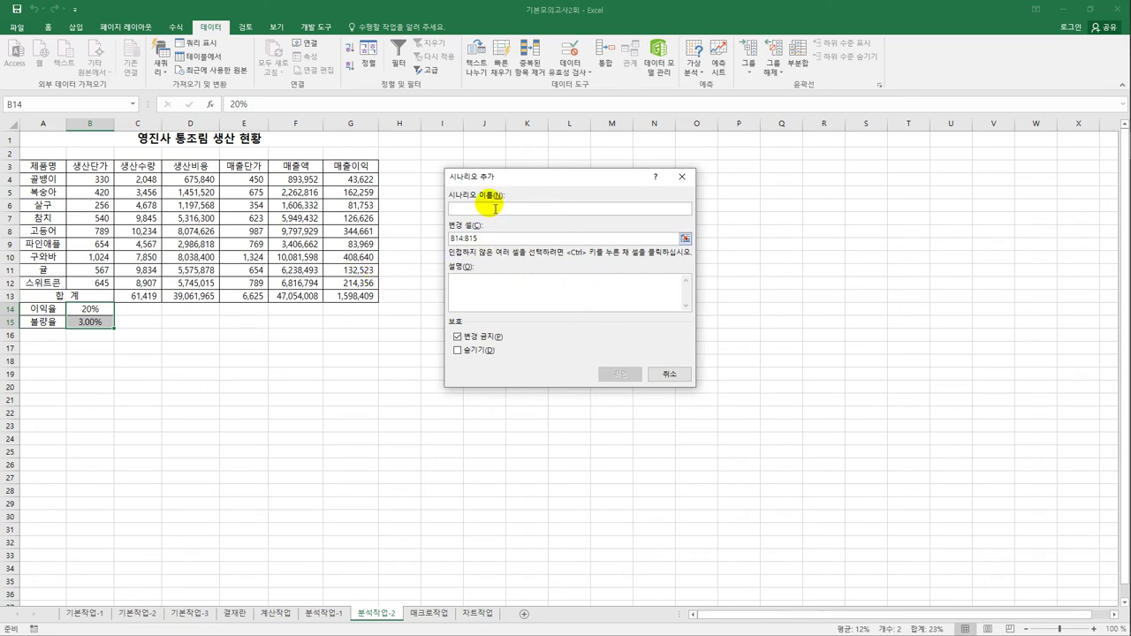
left_click(492, 208)
type("매")
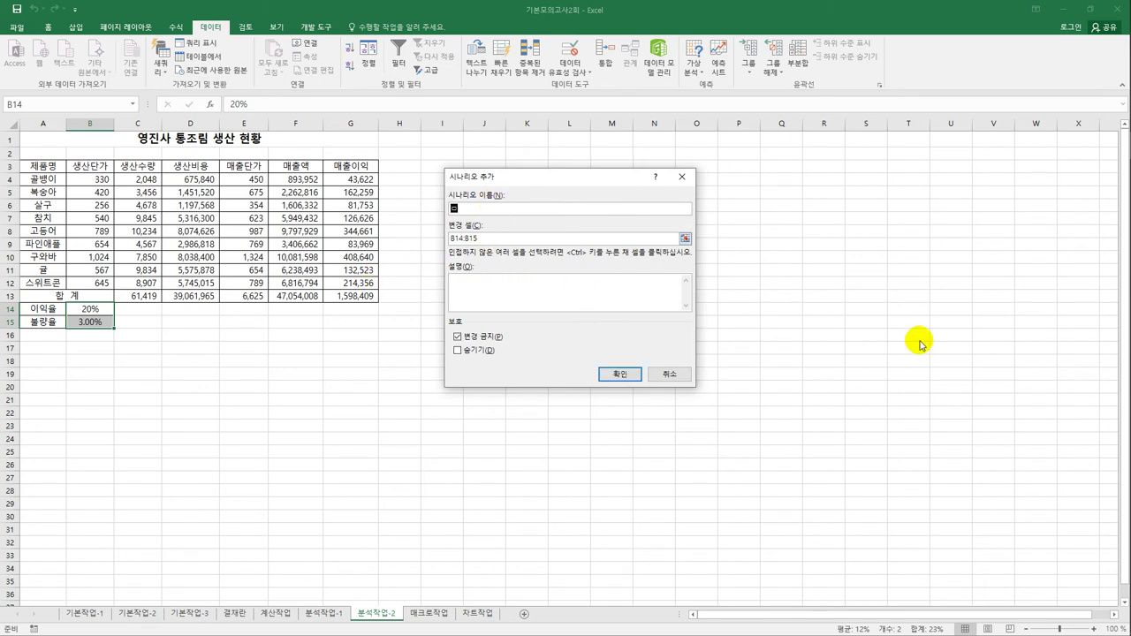
type("출이익증가")
left_click(619, 373)
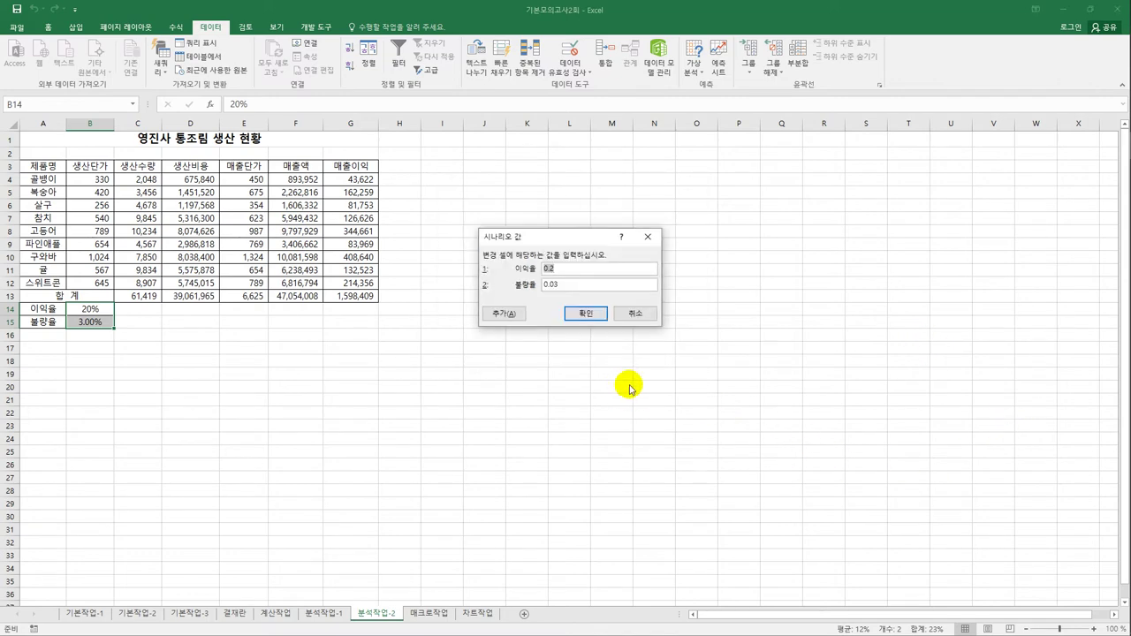
Set the 매출이익증가 scenario's values to 30% for 이익율 and 2% for 불량율, and proceed to adding another scenario.
type("30")
key("Tab")
type("2")
left_click(509, 315)
Name the second scenario 매출이익감소, keeping B14:B15 as changing cells and clearing its description.
left_click_drag(570, 281, 359, 249)
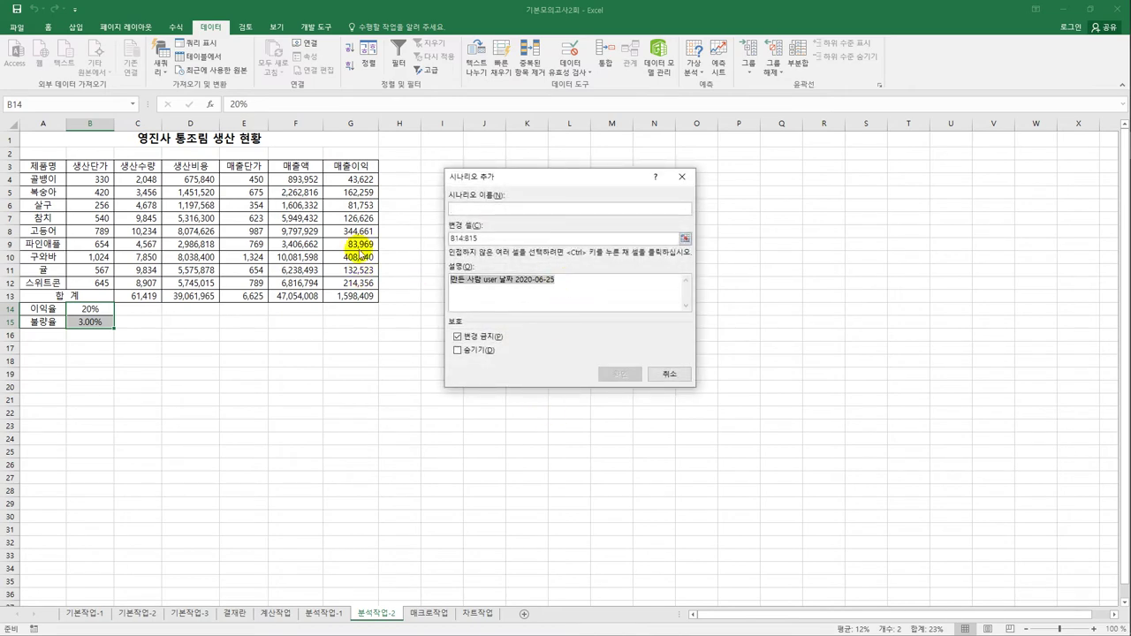
key("Delete")
left_click(477, 209)
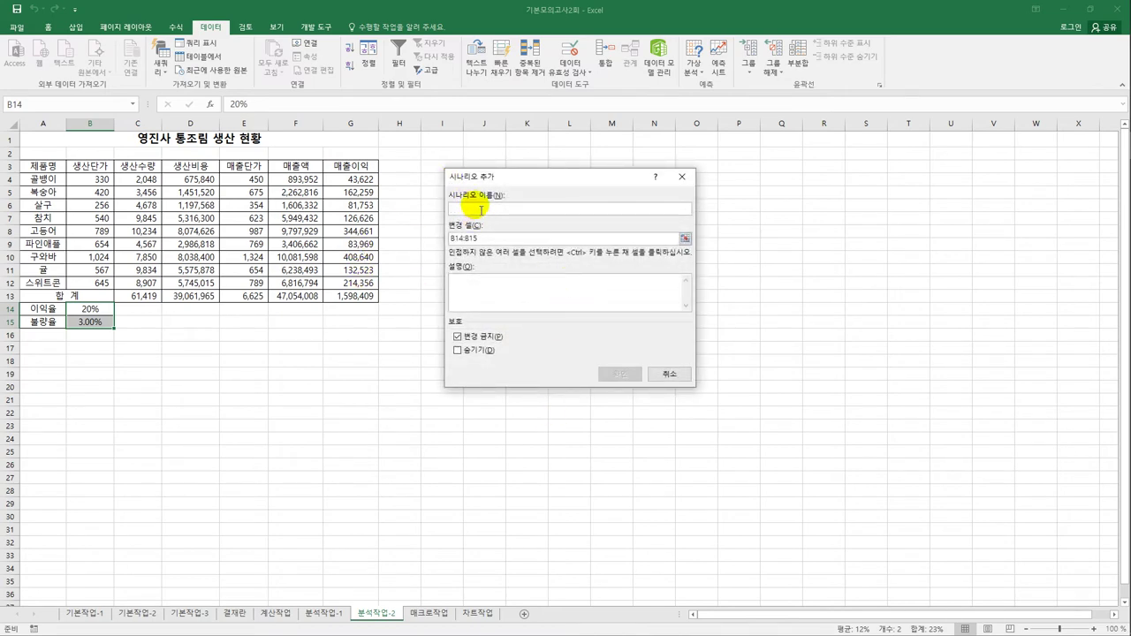
type("매출이익")
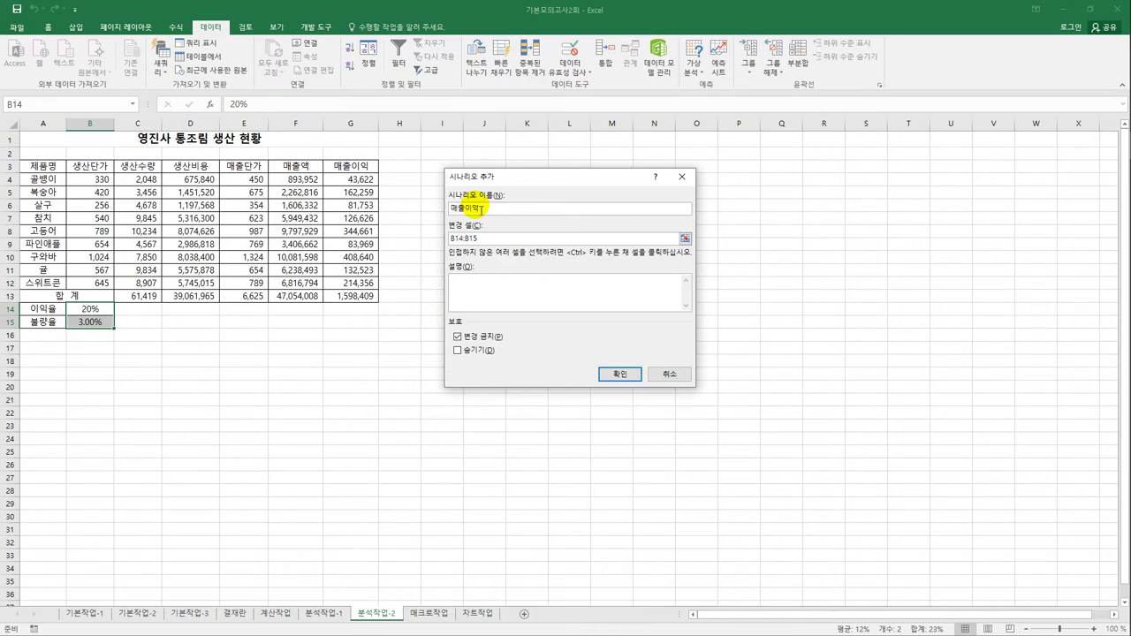
type("률")
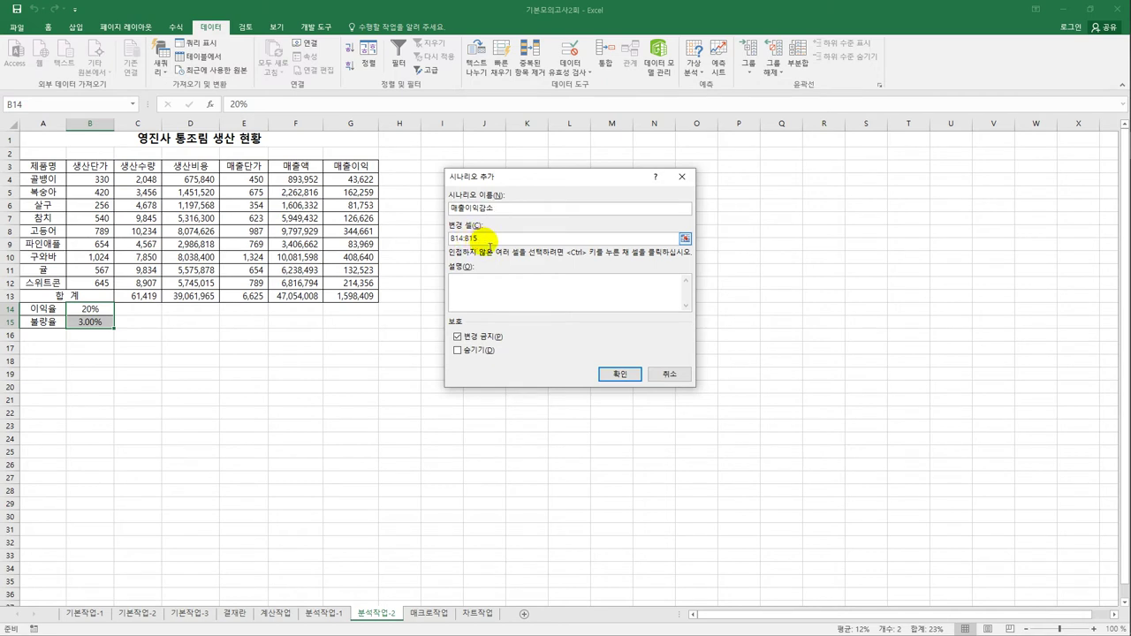
left_click(616, 375)
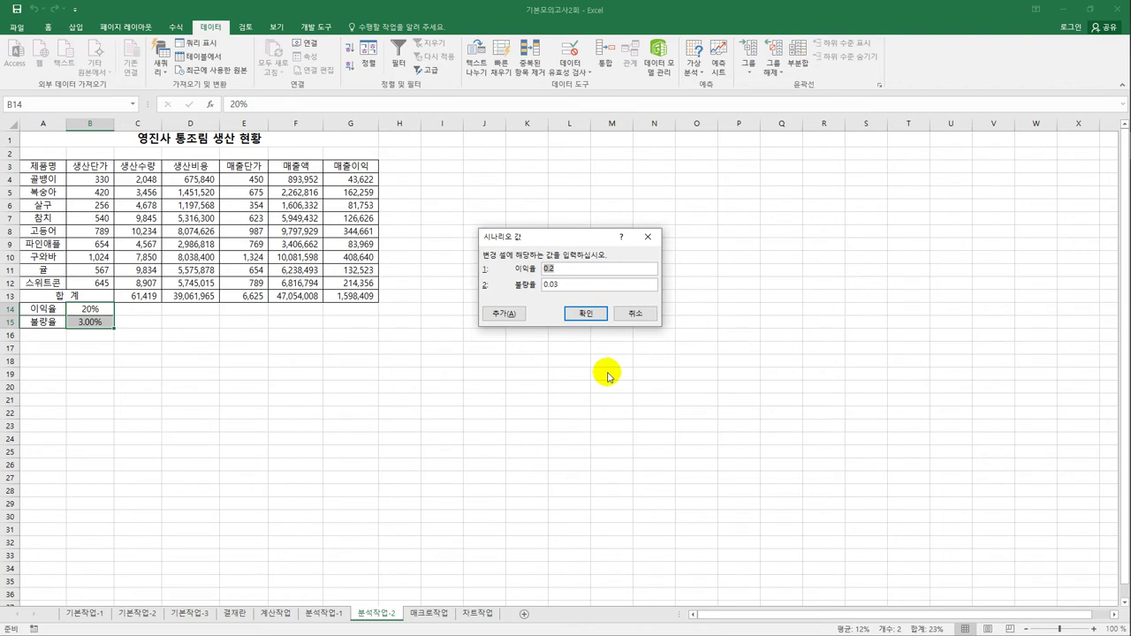
Set the 매출이익감소 scenario's values to 15% for 이익율 and 4% for 불량율.
type("15%")
key("Tab")
type("4%")
left_click(583, 314)
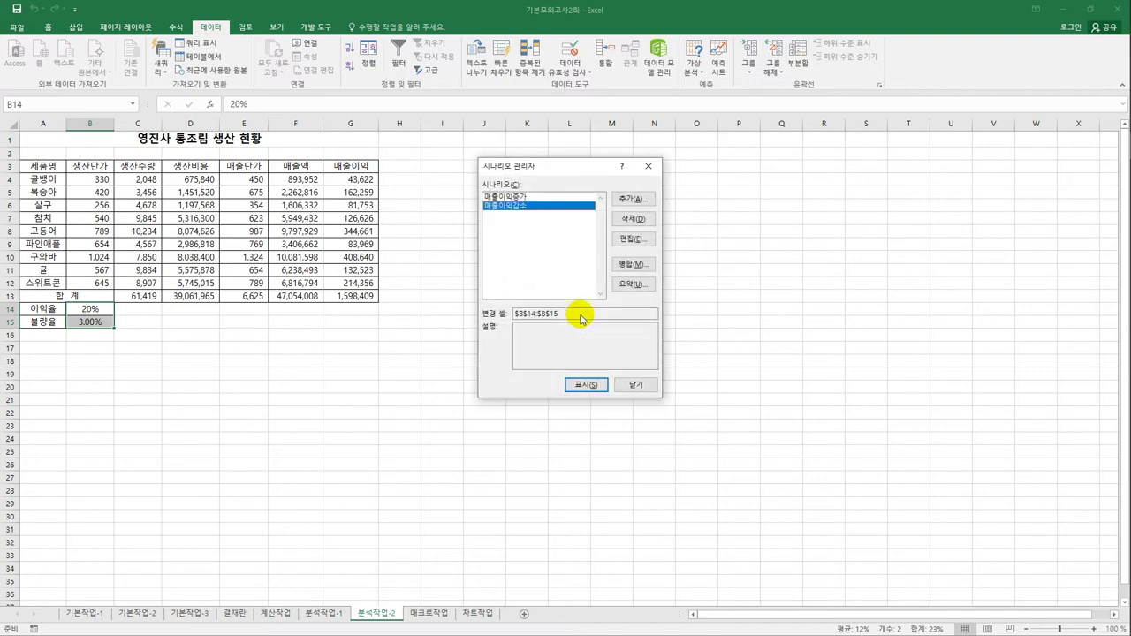
Check both scenarios in the list and create a scenario summary report with G13 as the result cell.
left_click(526, 196)
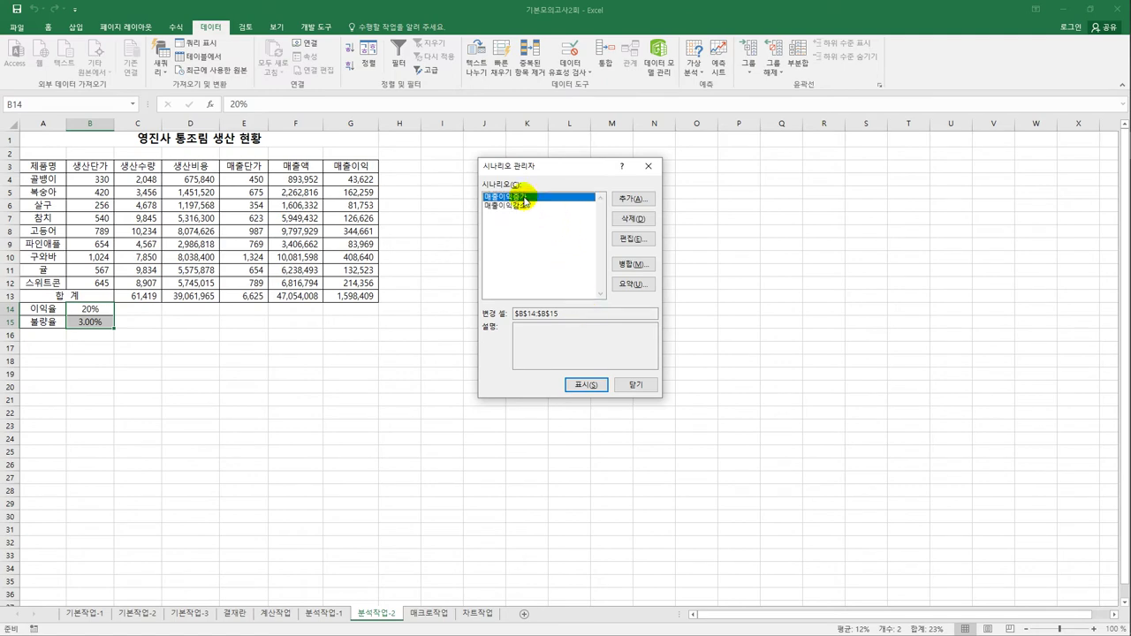
left_click(526, 205)
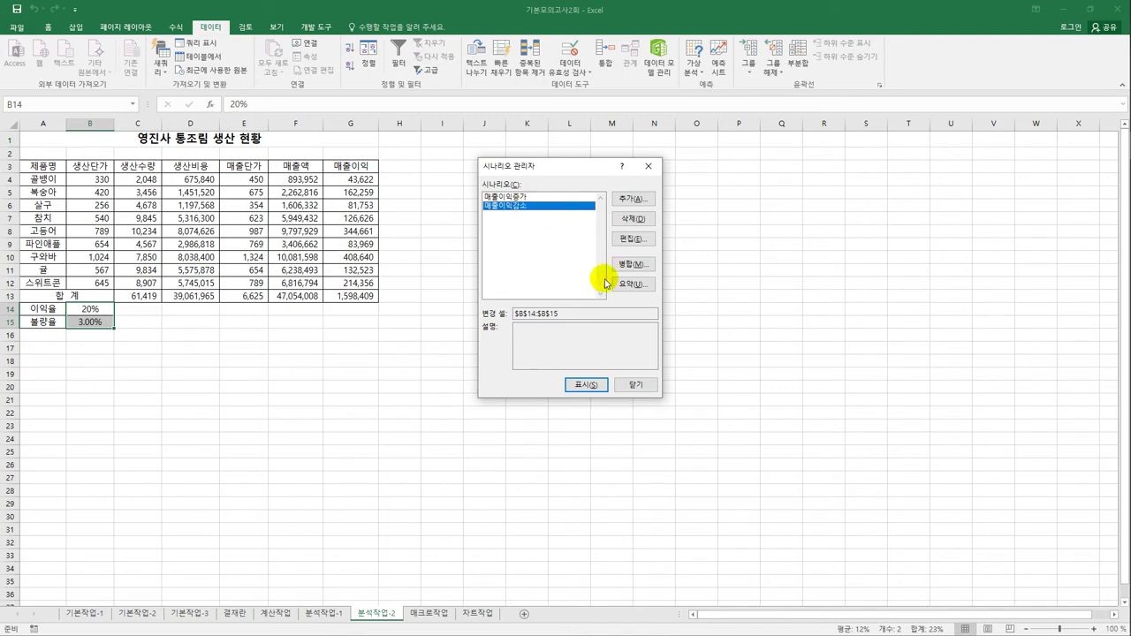
left_click(632, 285)
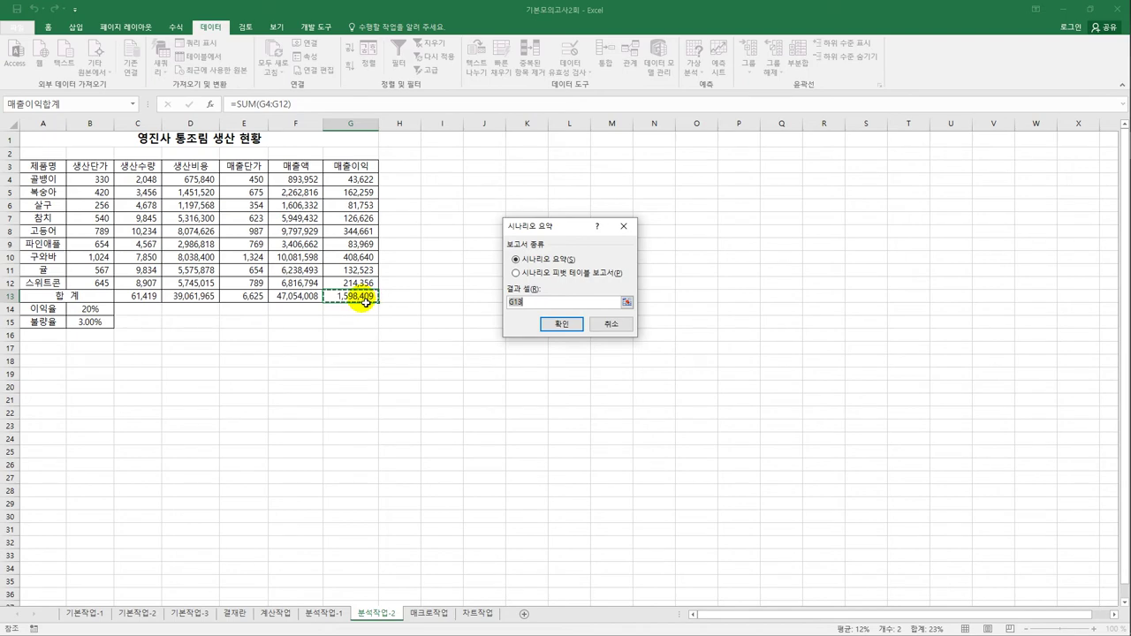
left_click(560, 324)
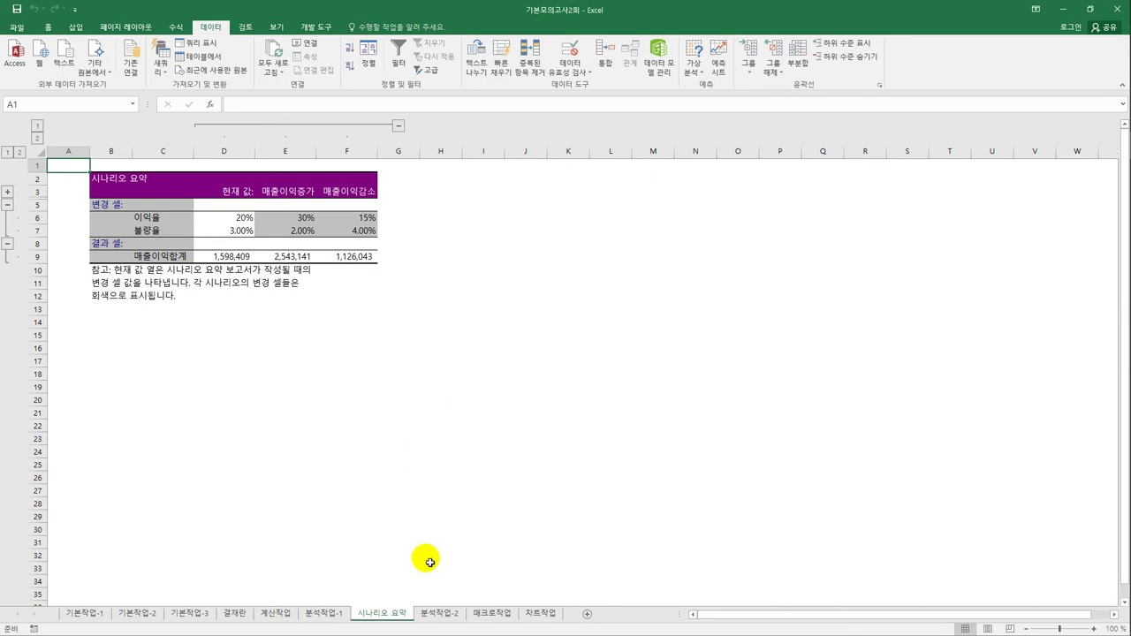
Compare the 시나리오 요약 report's 이익율, 불량율 and 매출이익합계 values across the current, increase and decrease columns.
left_click(442, 614)
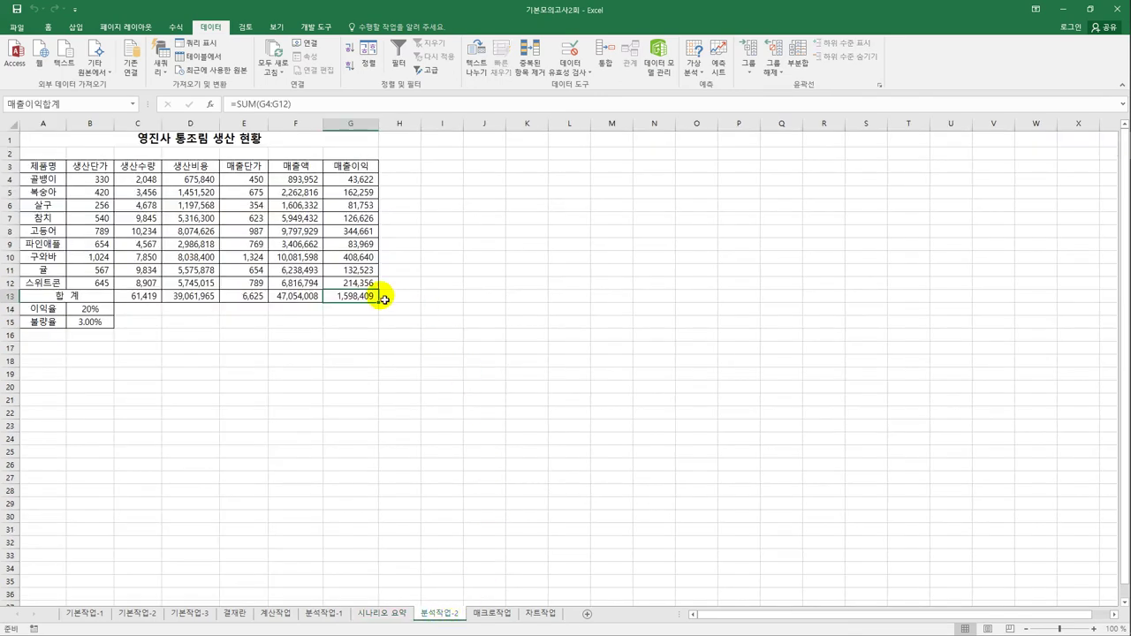
left_click(380, 613)
left_click(553, 493)
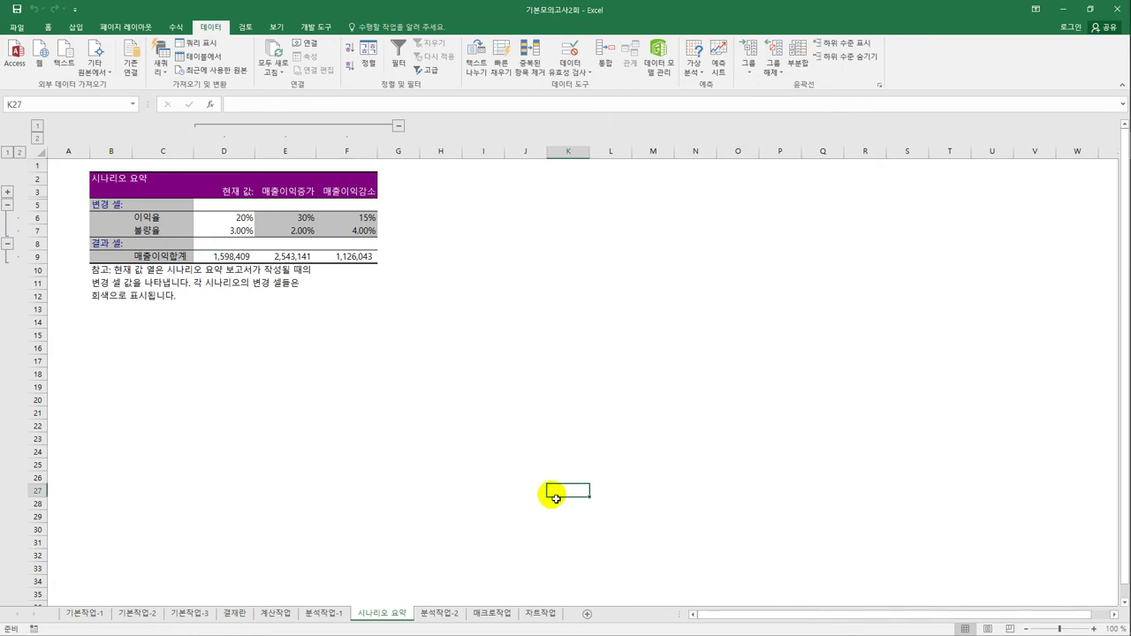
left_click(240, 218)
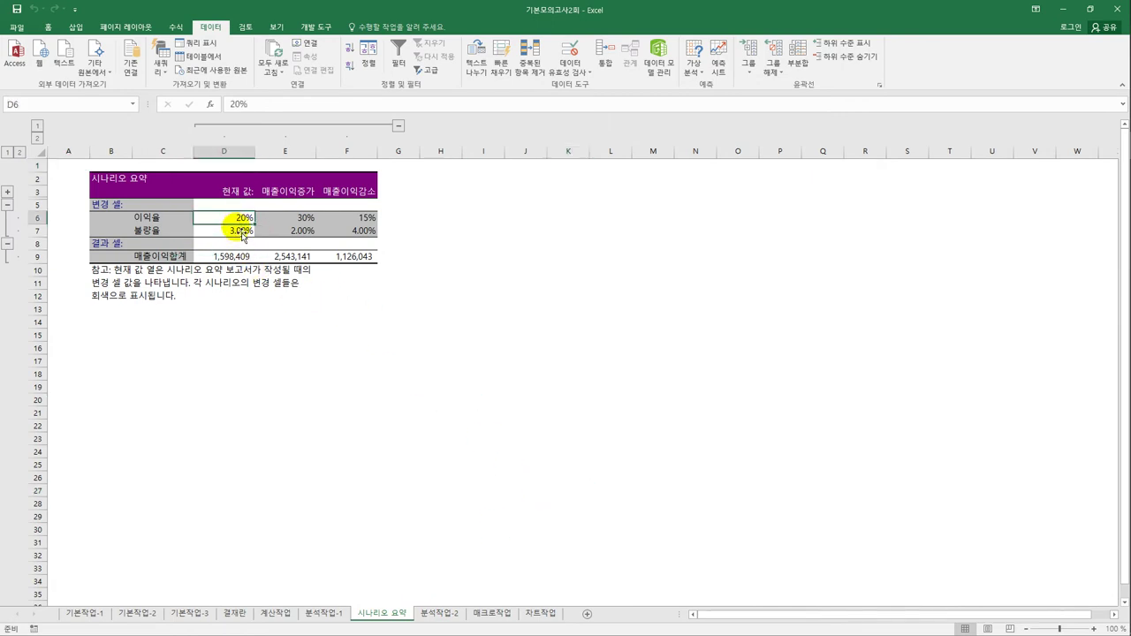
left_click(238, 230)
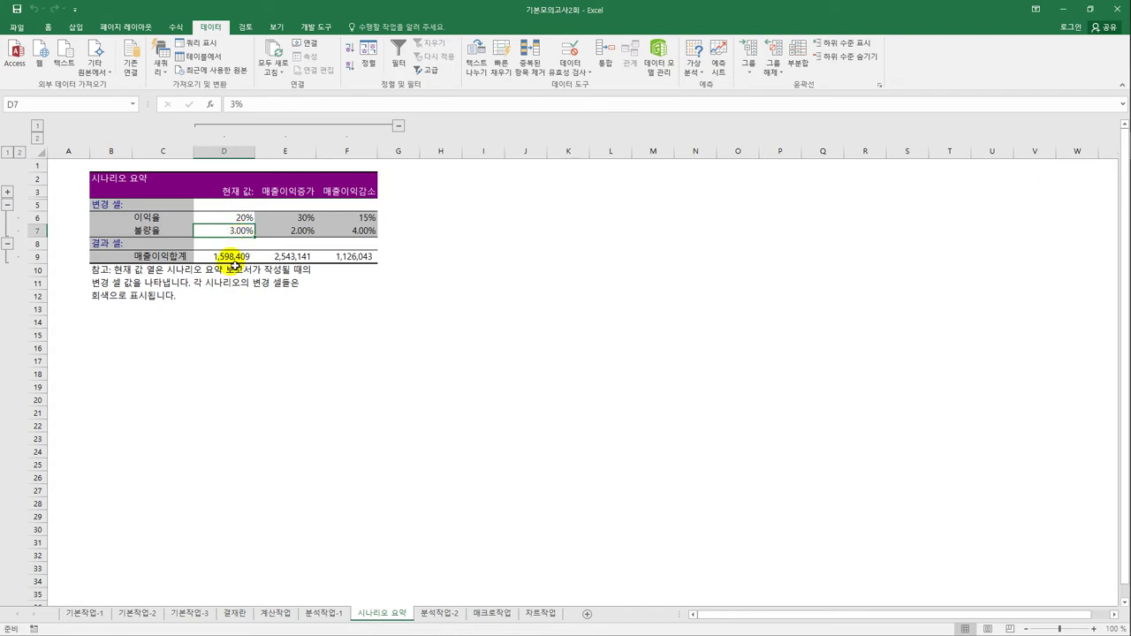
left_click(237, 257)
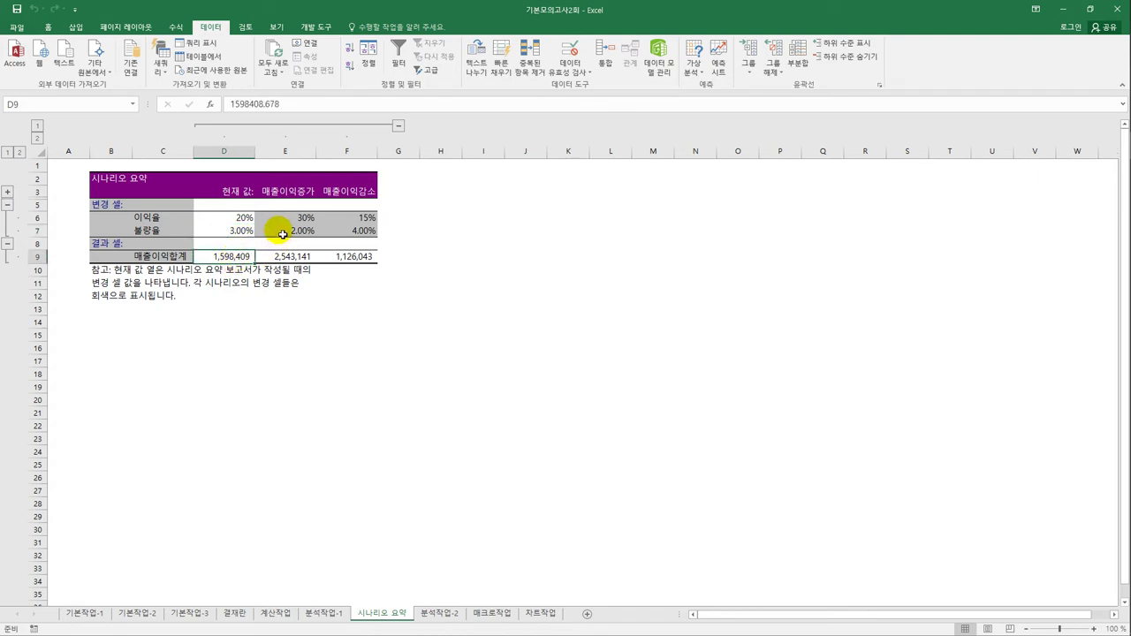
left_click_drag(285, 219, 290, 237)
left_click_drag(368, 217, 366, 232)
left_click(298, 256)
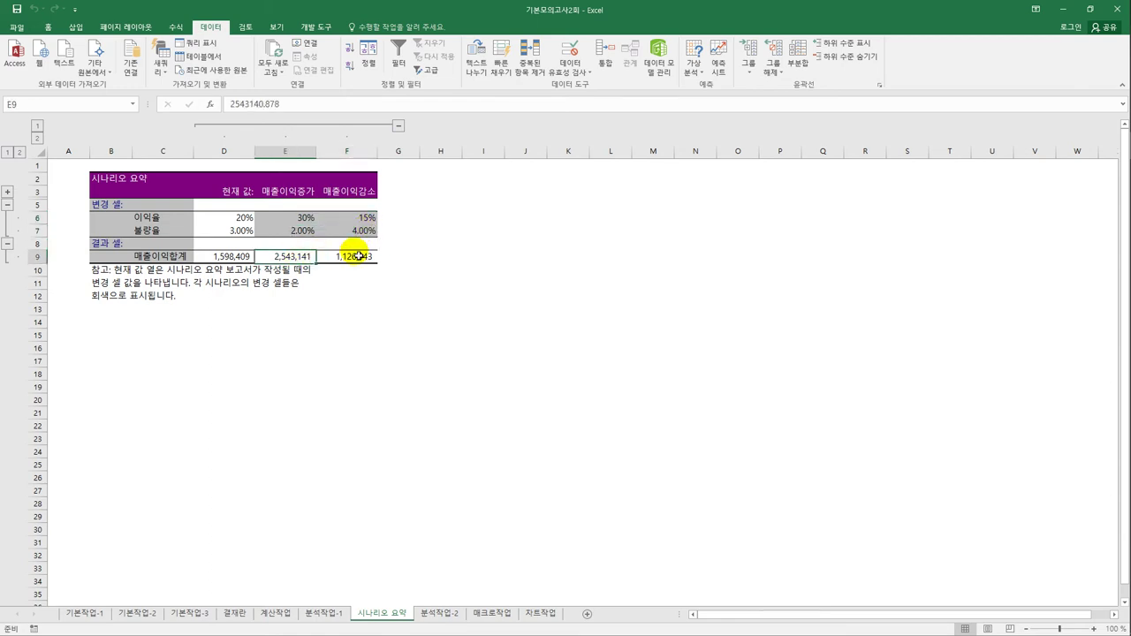
left_click(356, 255)
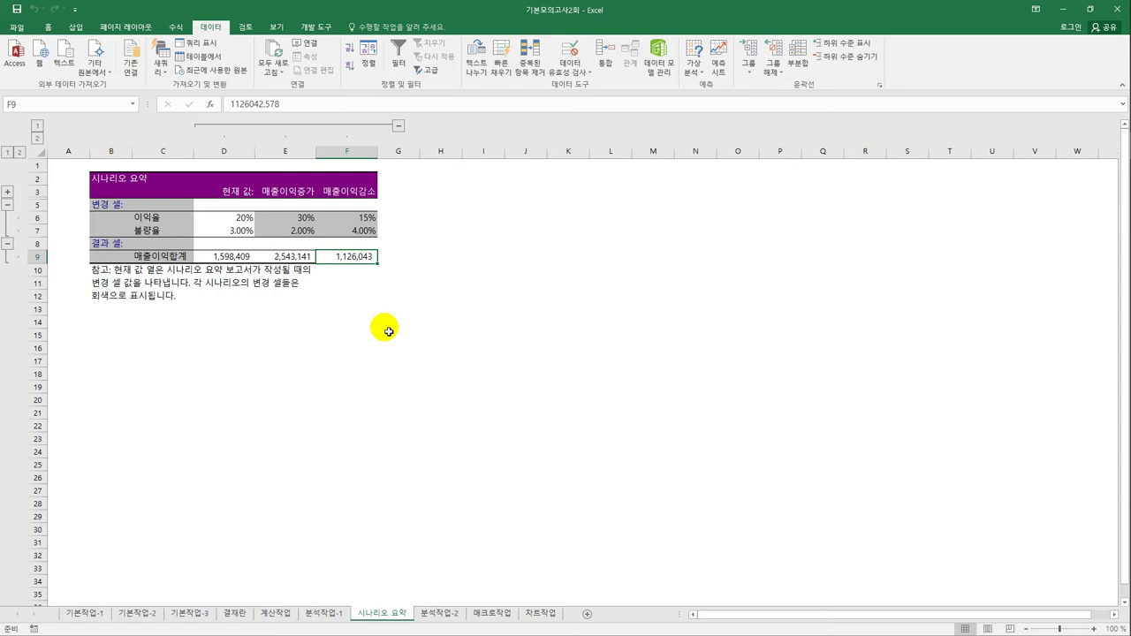
On the 매크로작업 sheet, start recording a macro named 평균 stored in the current workbook.
left_click(492, 613)
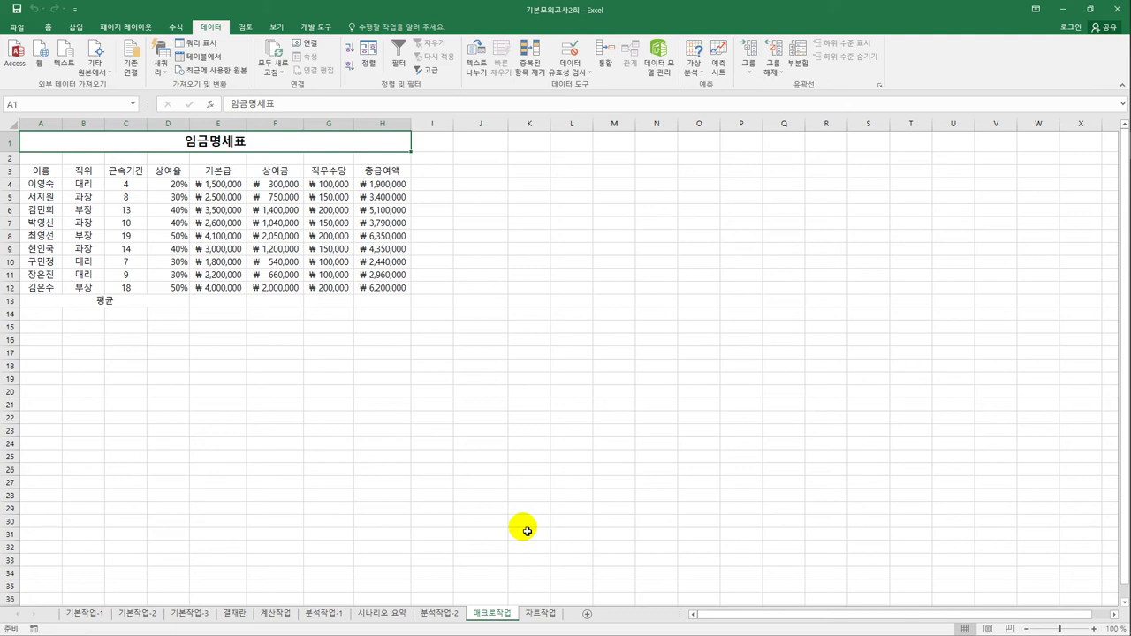
left_click(539, 285)
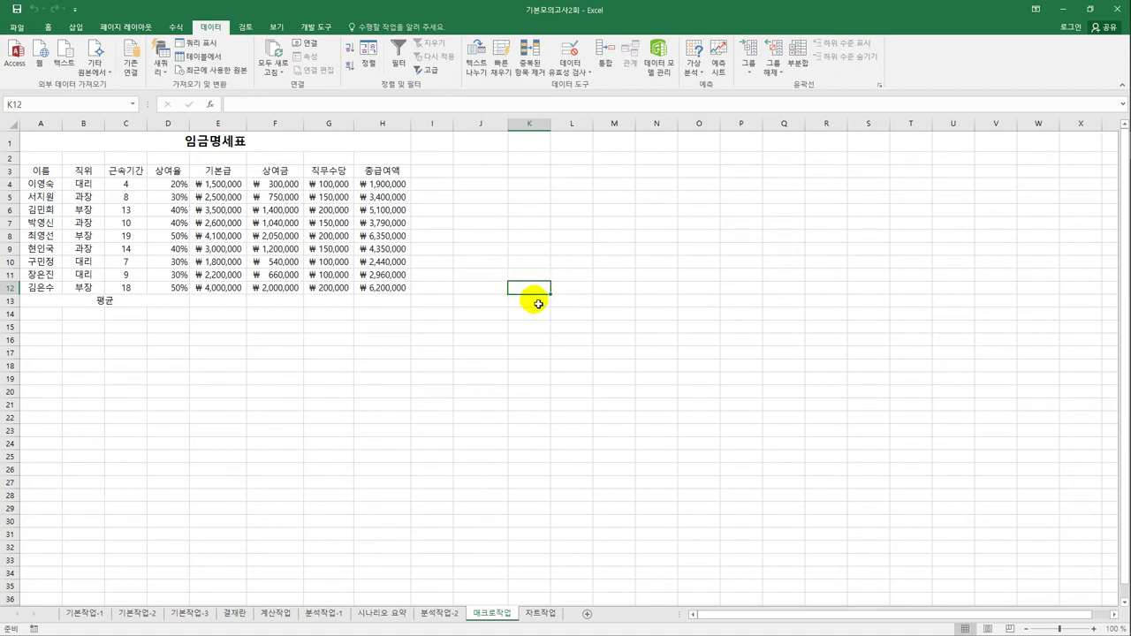
left_click(304, 29)
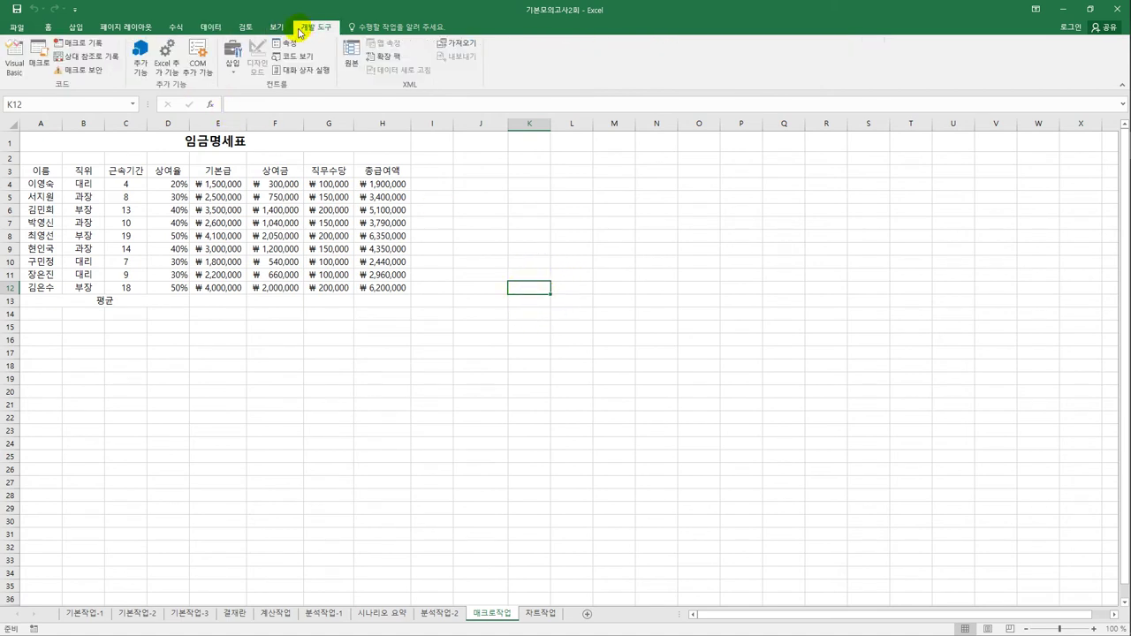
left_click(71, 43)
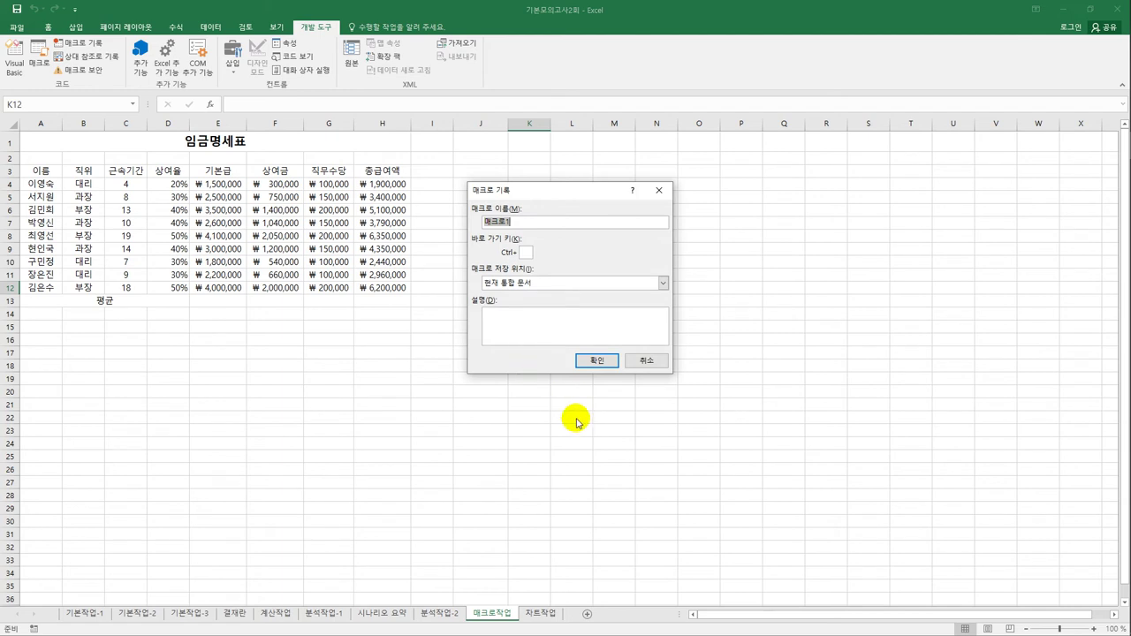
type("평균")
left_click(588, 361)
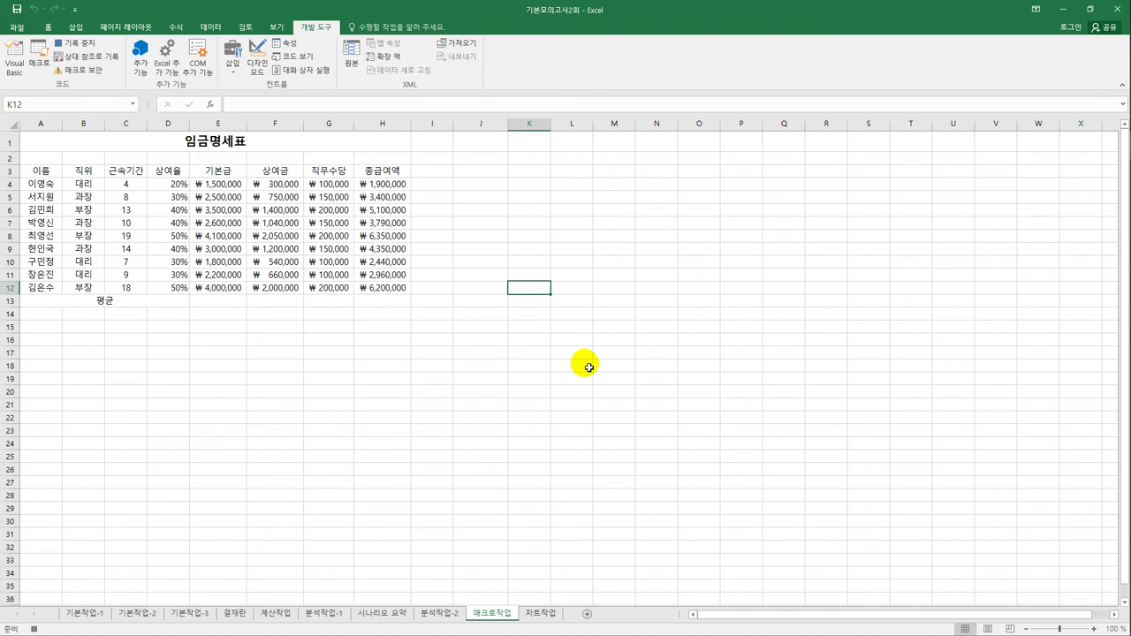
Fill E13:H13 with the averages of the pay columns from rows 4 to 12, and stop recording the 평균 macro.
left_click(229, 188)
left_click_drag(229, 187, 371, 302)
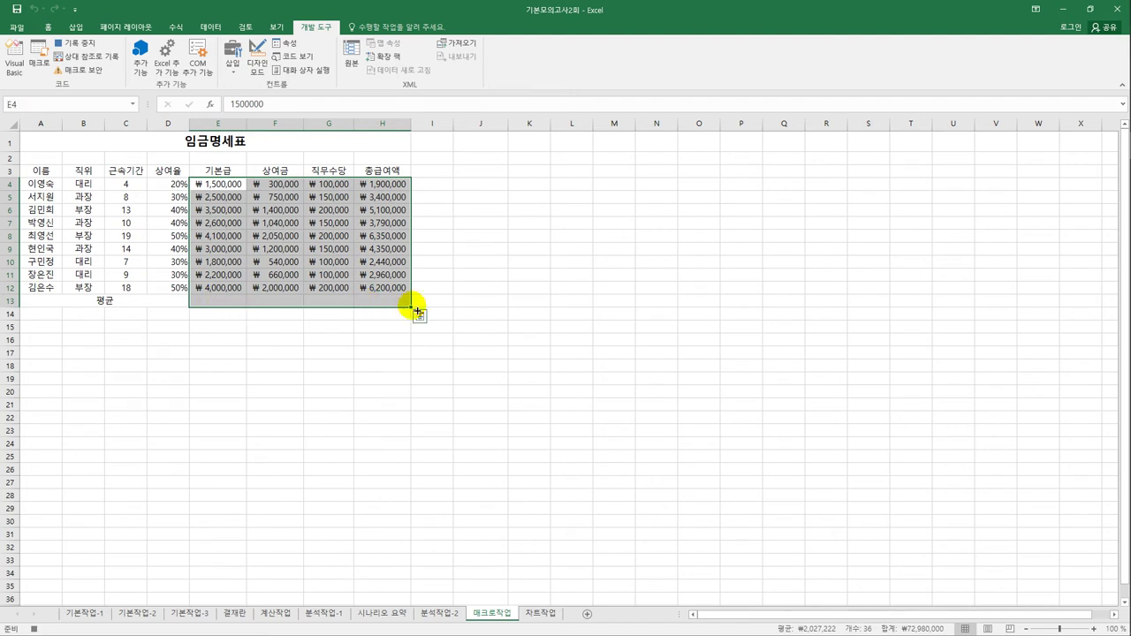
left_click(174, 27)
left_click(48, 69)
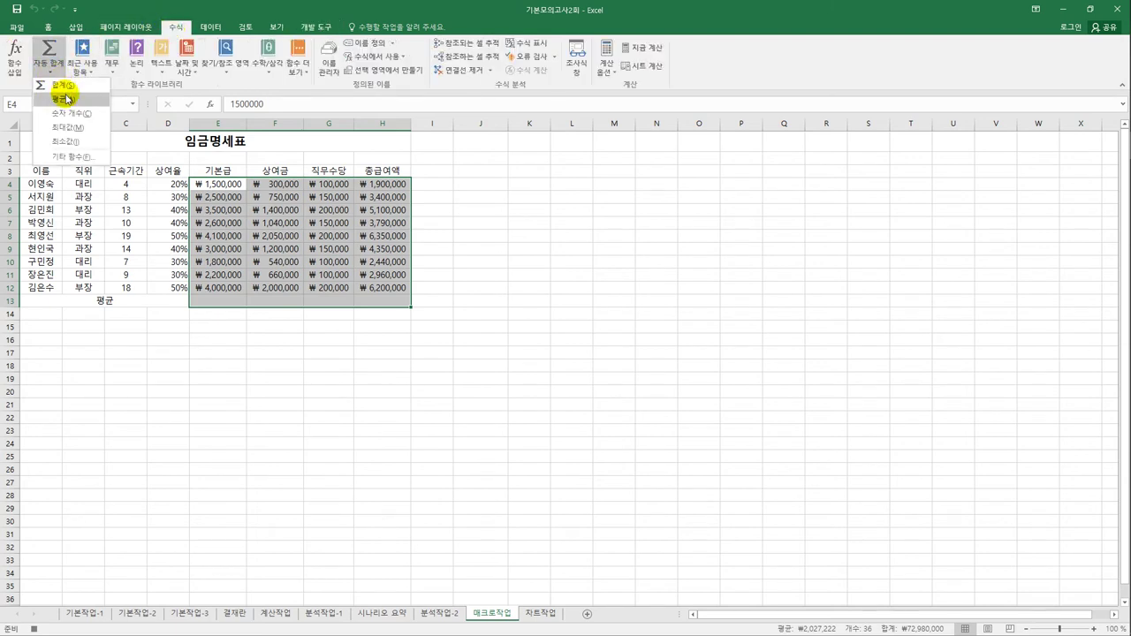
left_click(66, 99)
left_click(391, 303)
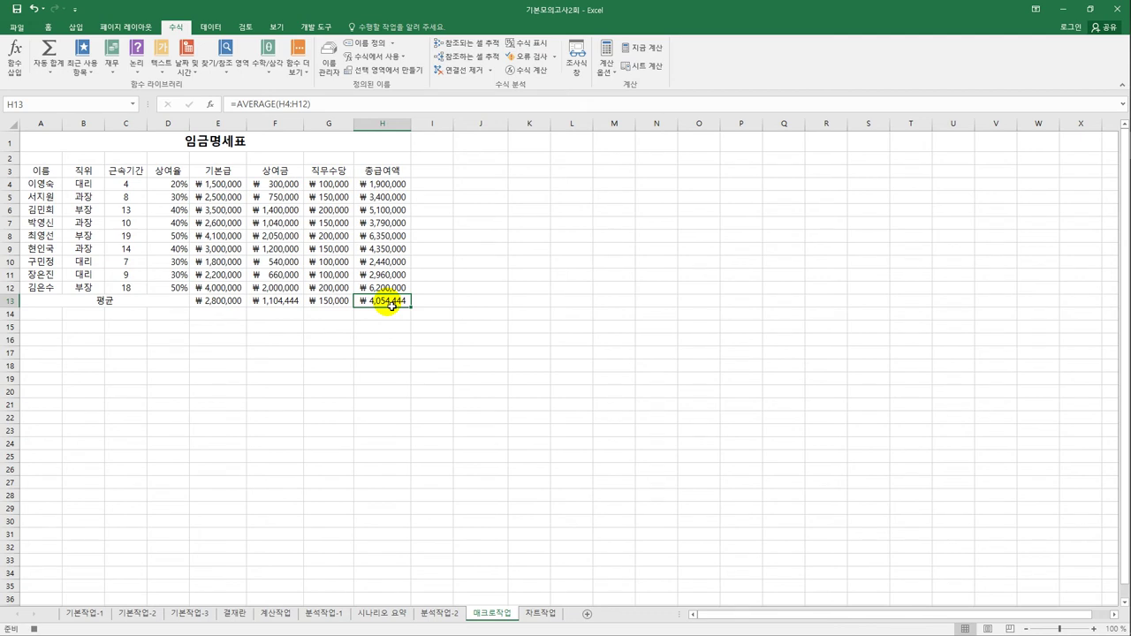
left_click(313, 27)
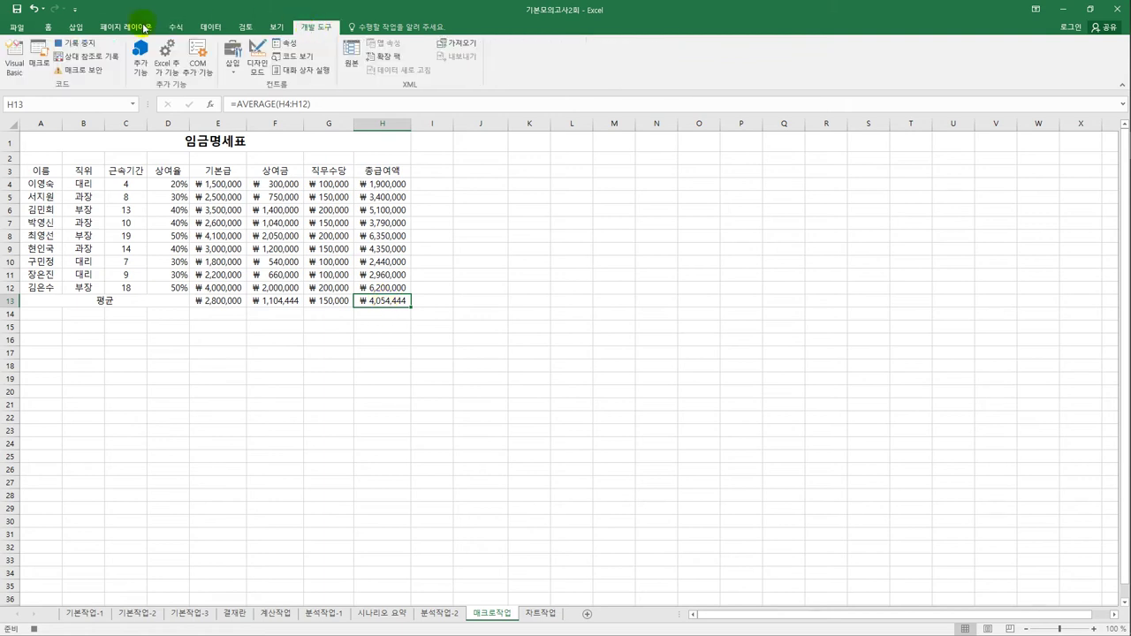
left_click(75, 42)
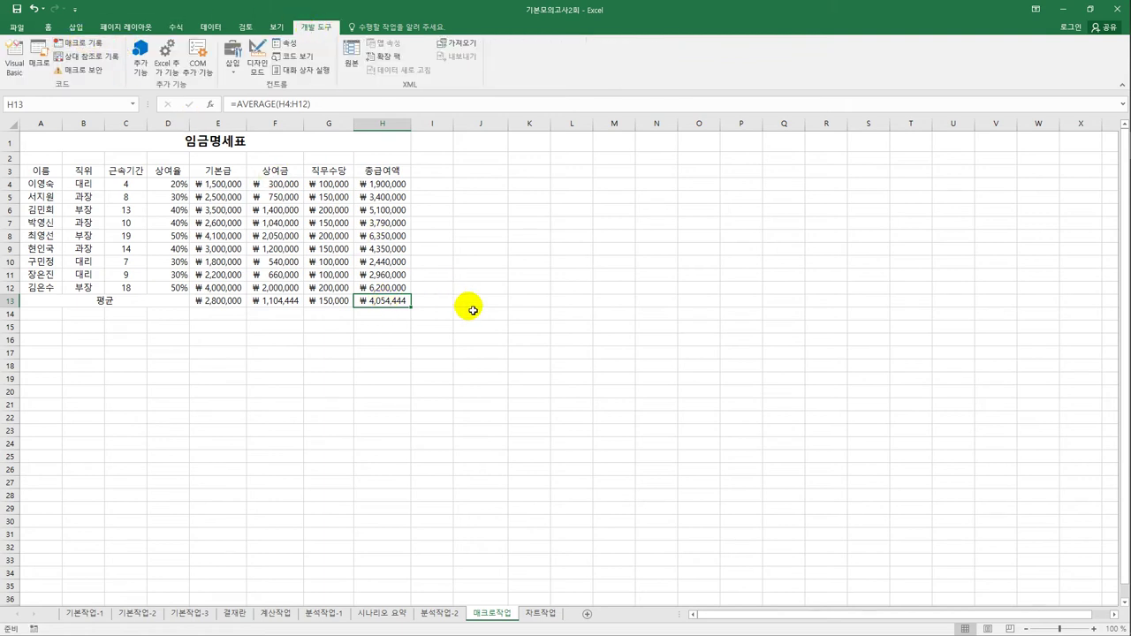
left_click(473, 304)
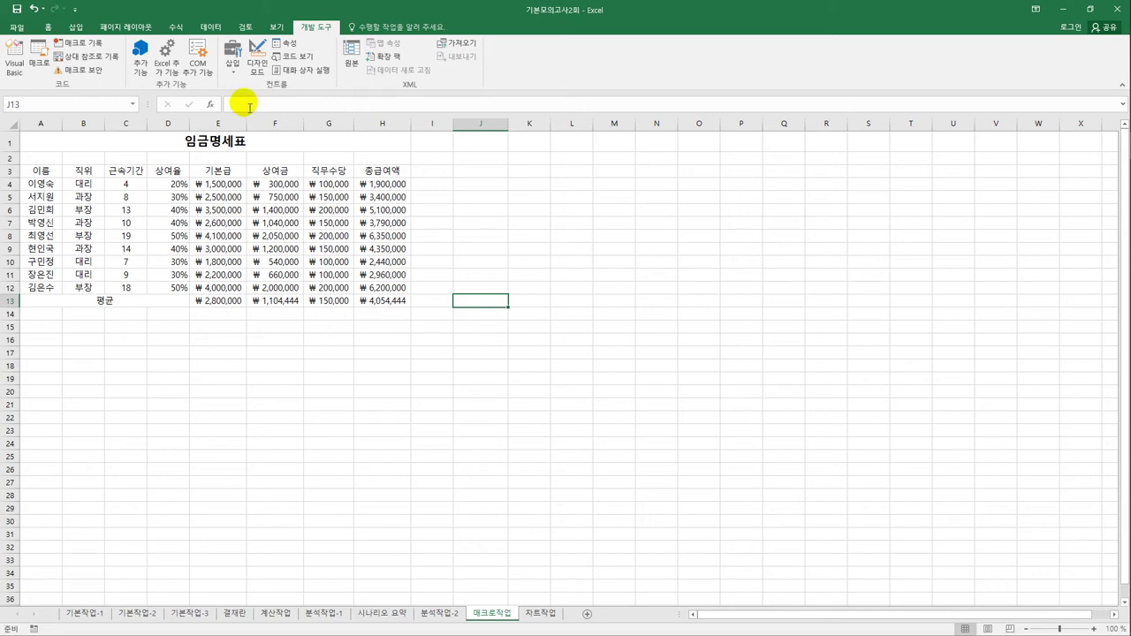
Draw a regular pentagon (정오각형) about 2.43 cm wide and 1.77 cm high over J3:J5 and label it 평균.
left_click(77, 28)
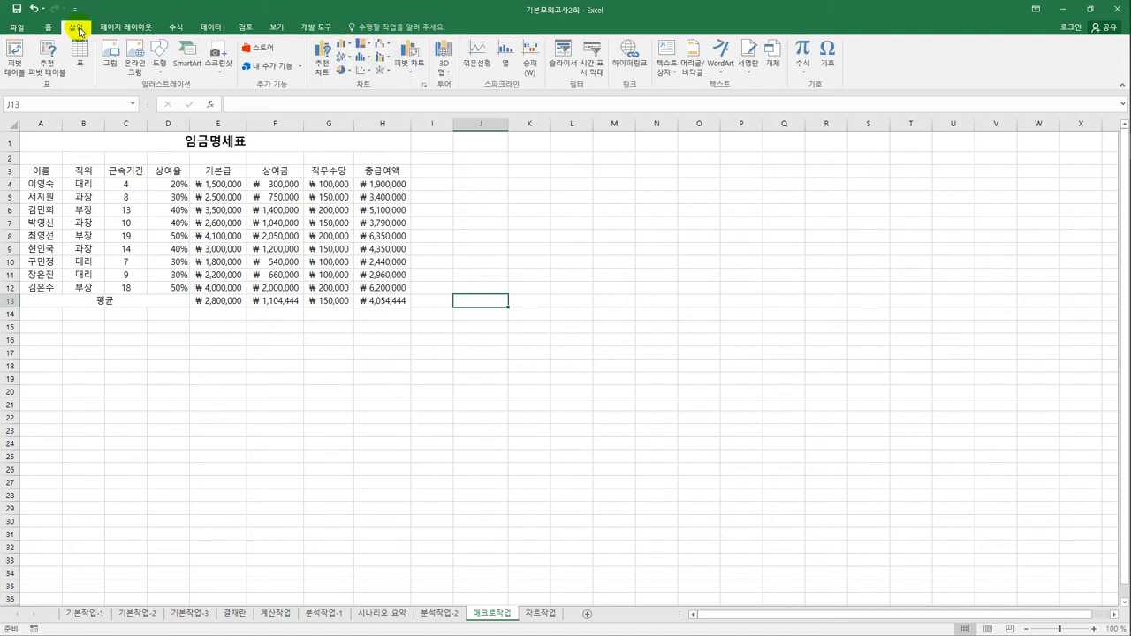
left_click(159, 60)
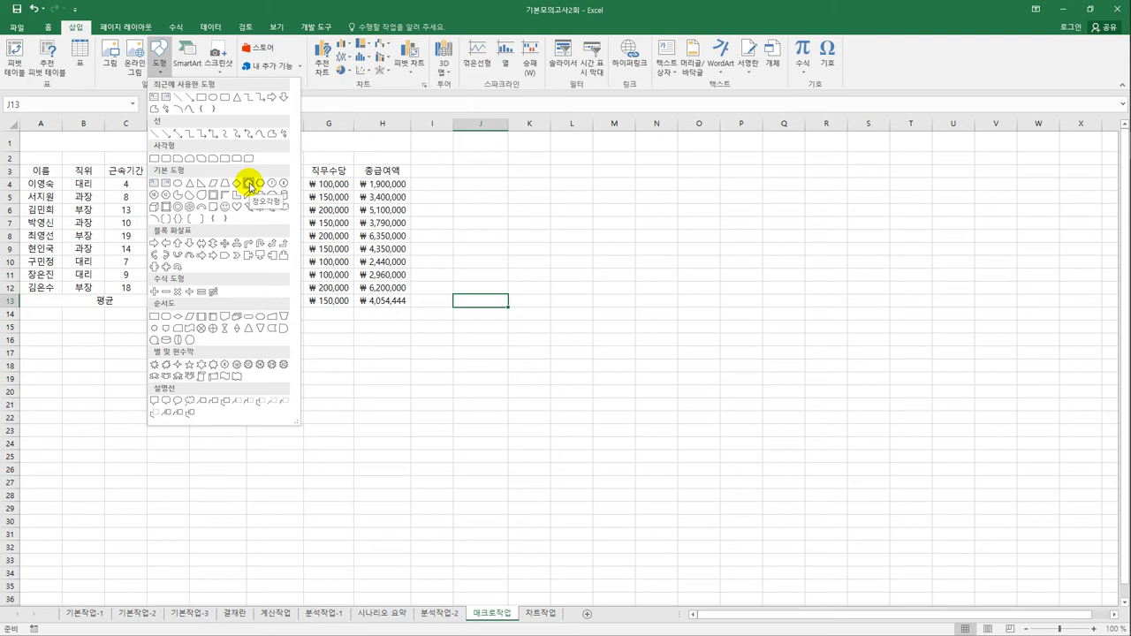
left_click(250, 184)
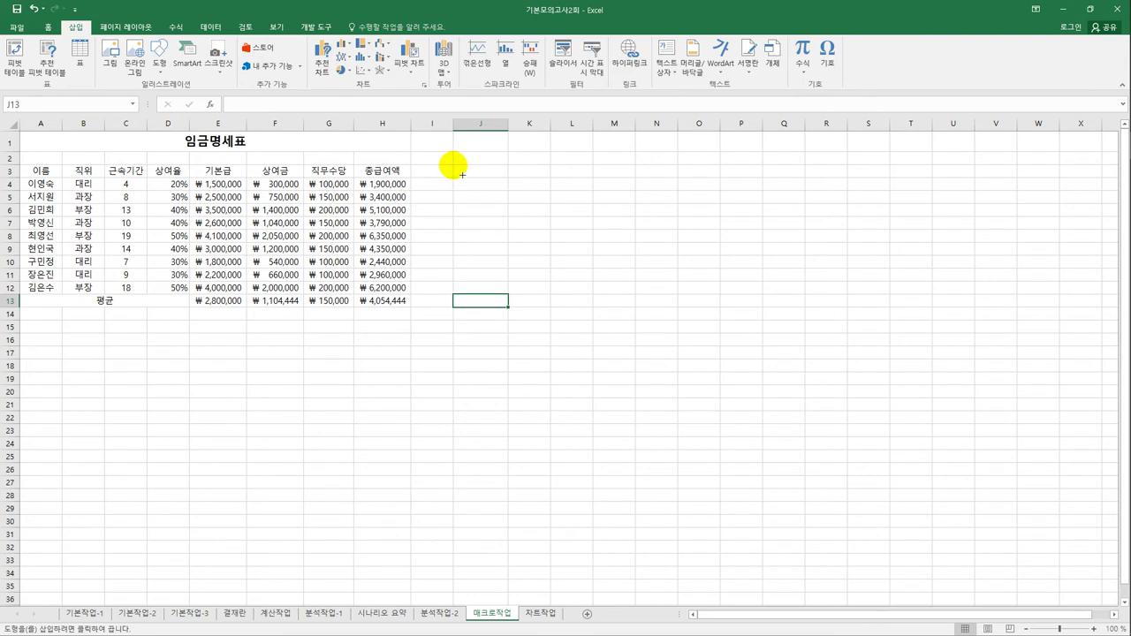
left_click_drag(454, 165, 509, 204)
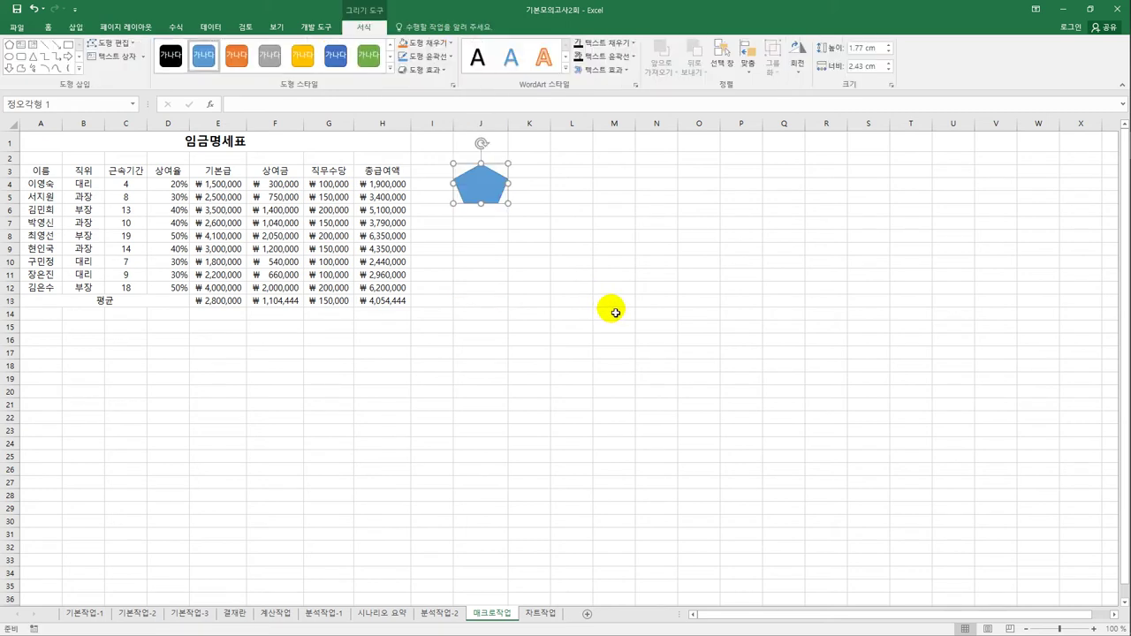
type("ㅁ")
type("평ㄱ")
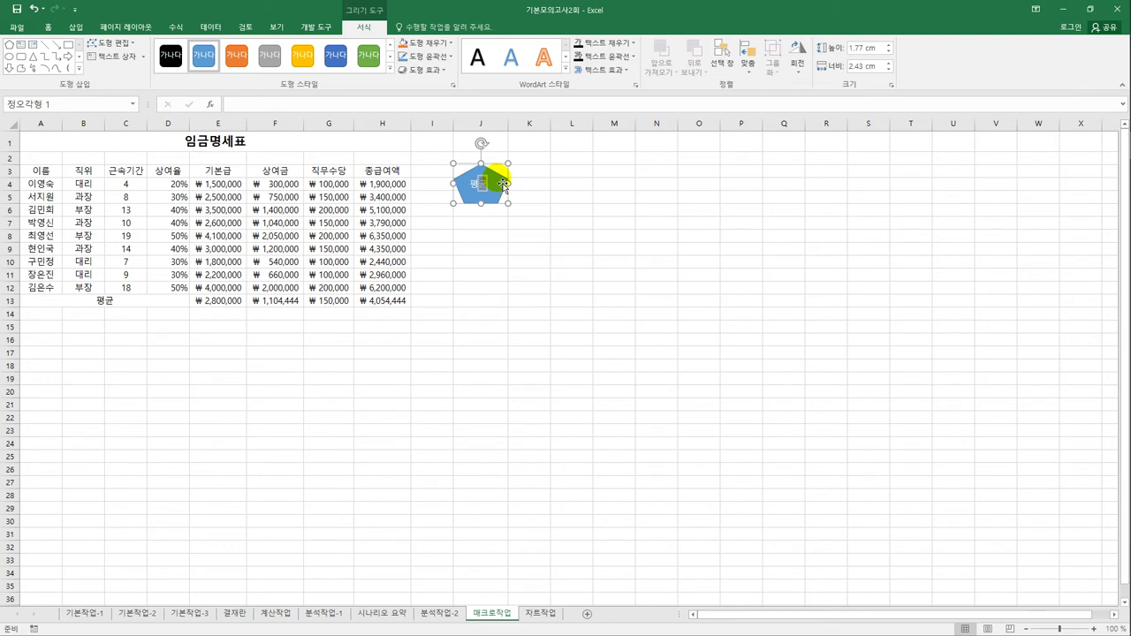
Assign the 평균 macro to the pentagon shape and deselect the shape.
right_click(500, 178)
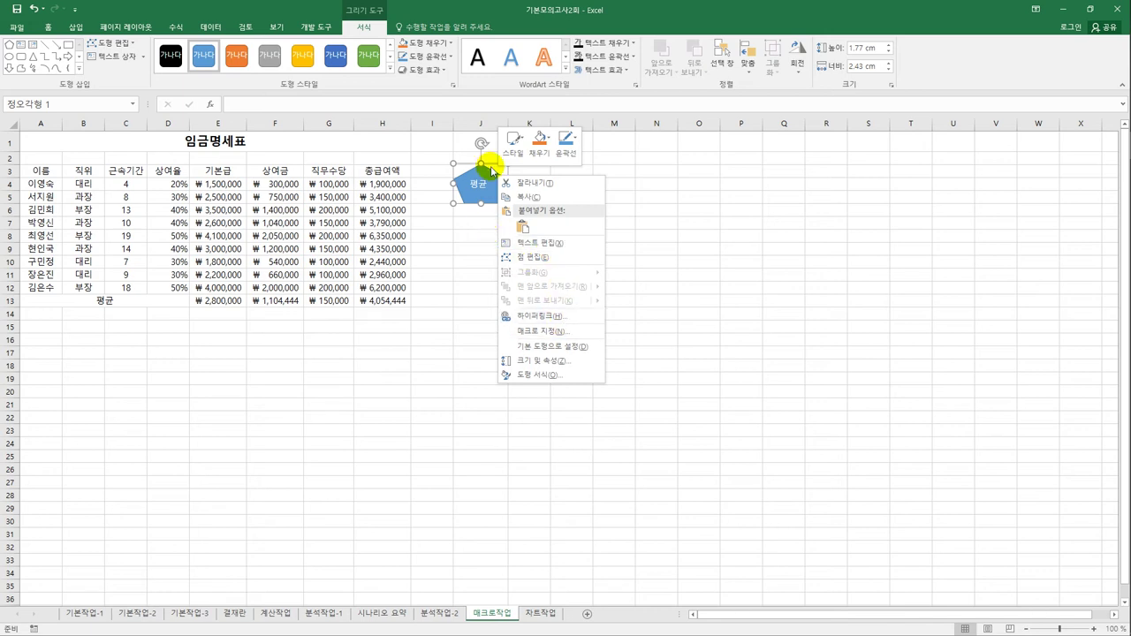
left_click(550, 331)
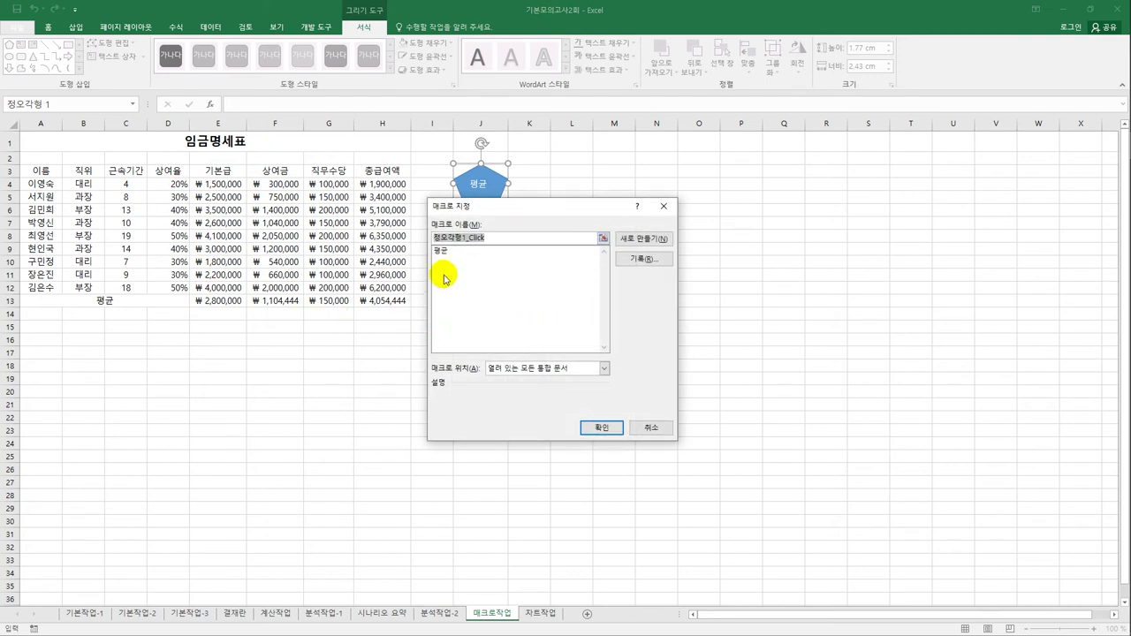
left_click(442, 251)
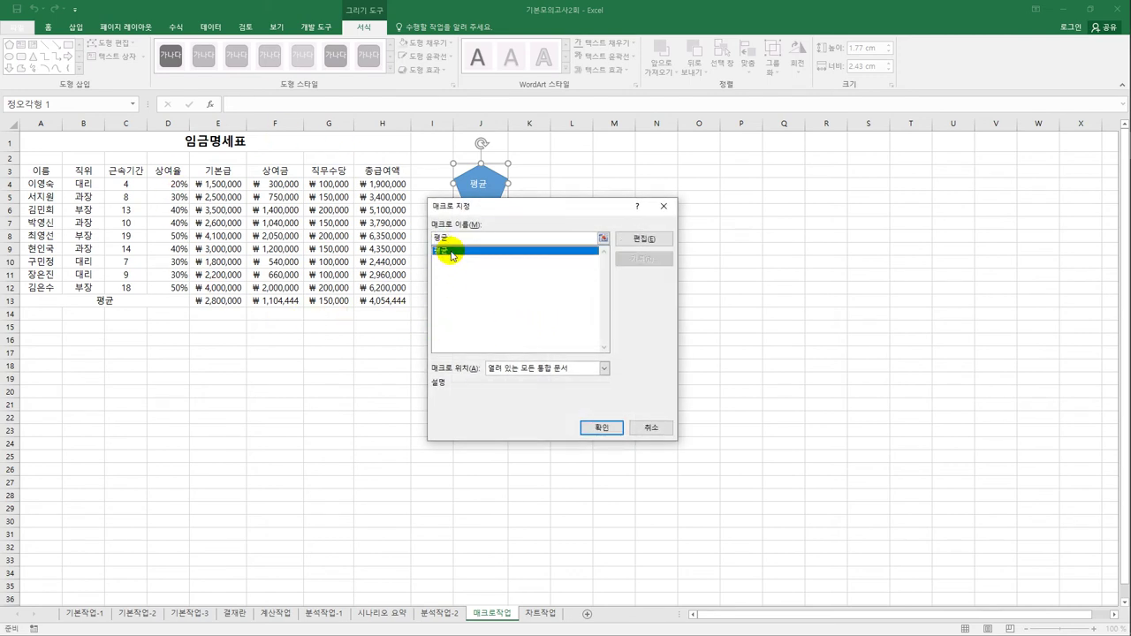
left_click(594, 430)
left_click(528, 392)
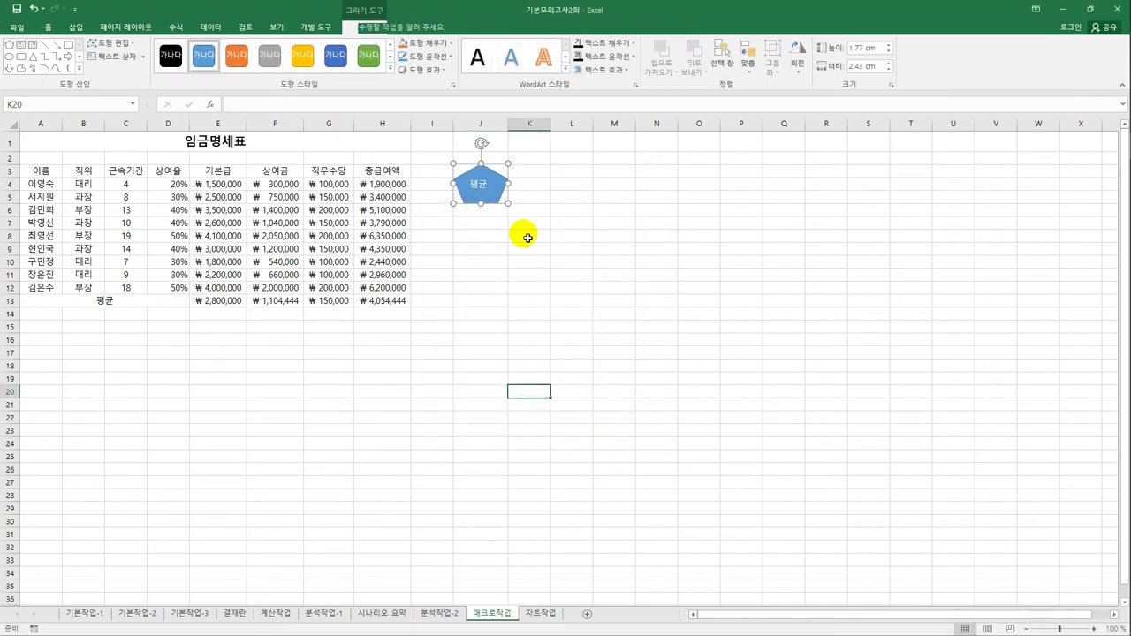
Test the pentagon's macro by clearing the averages in E13:H13 and running 평균 from the shape.
left_click(492, 182)
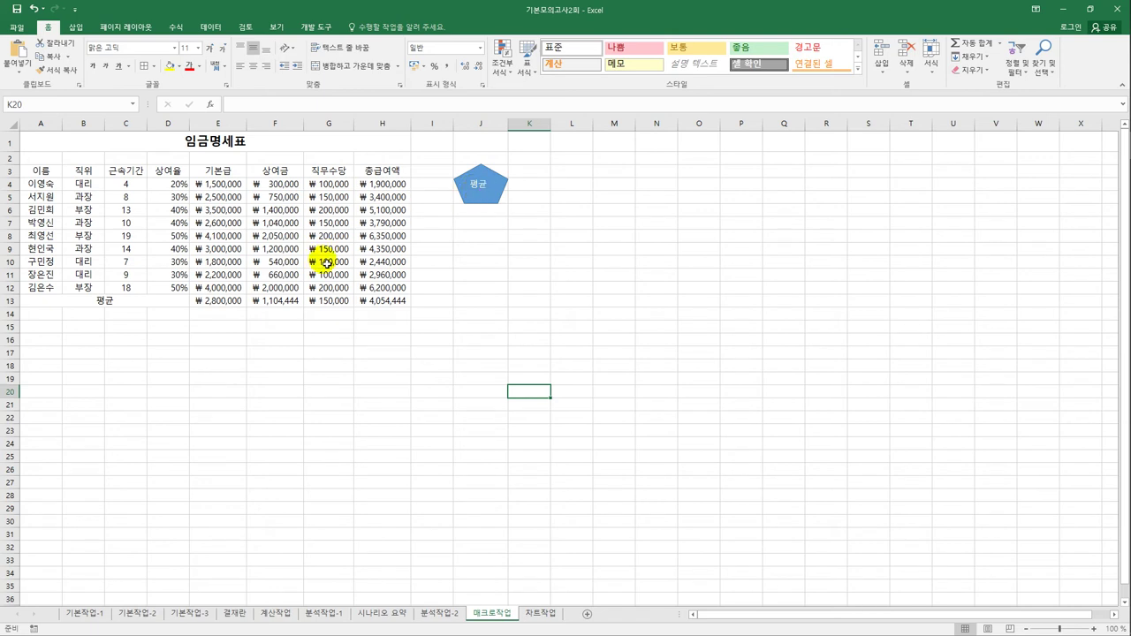
left_click_drag(223, 300, 374, 303)
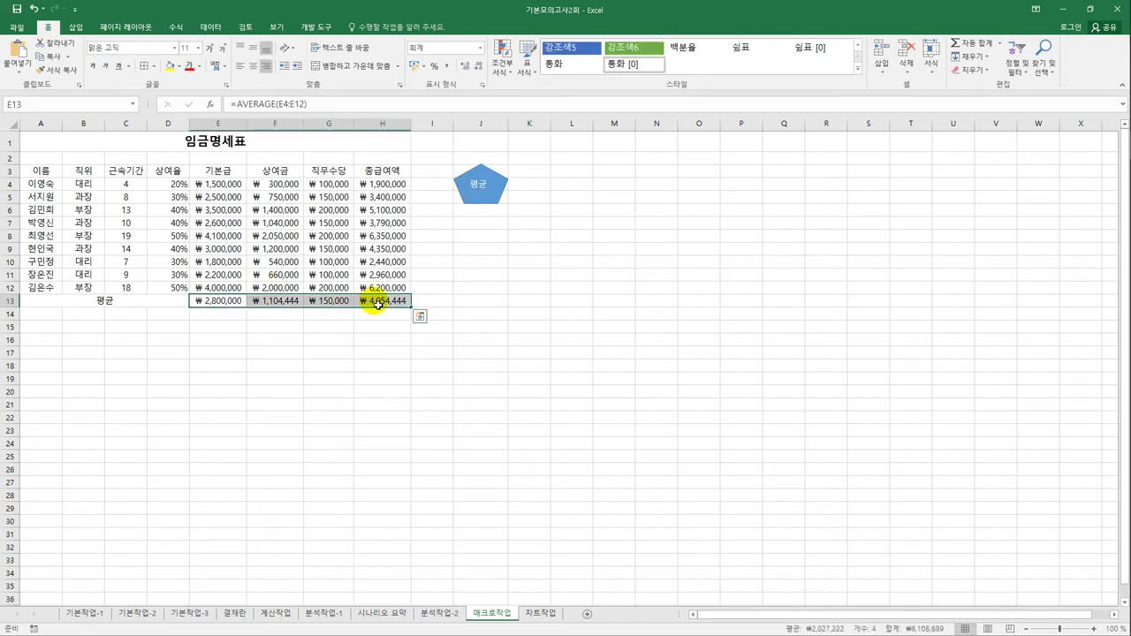
key("Delete")
left_click(430, 314)
left_click(496, 199)
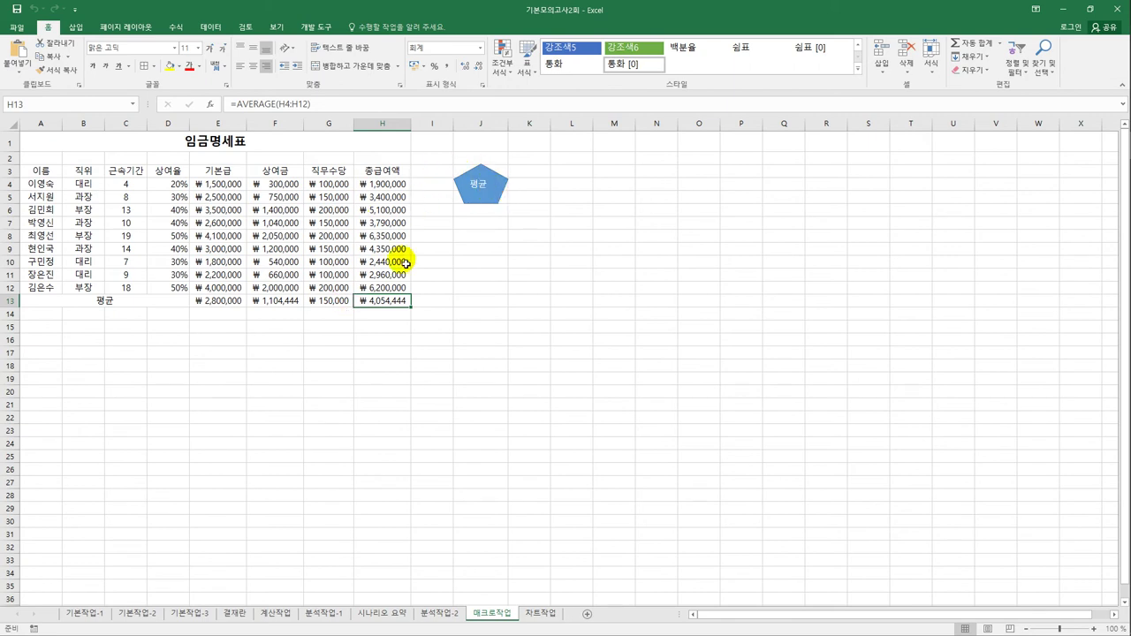
left_click(533, 337)
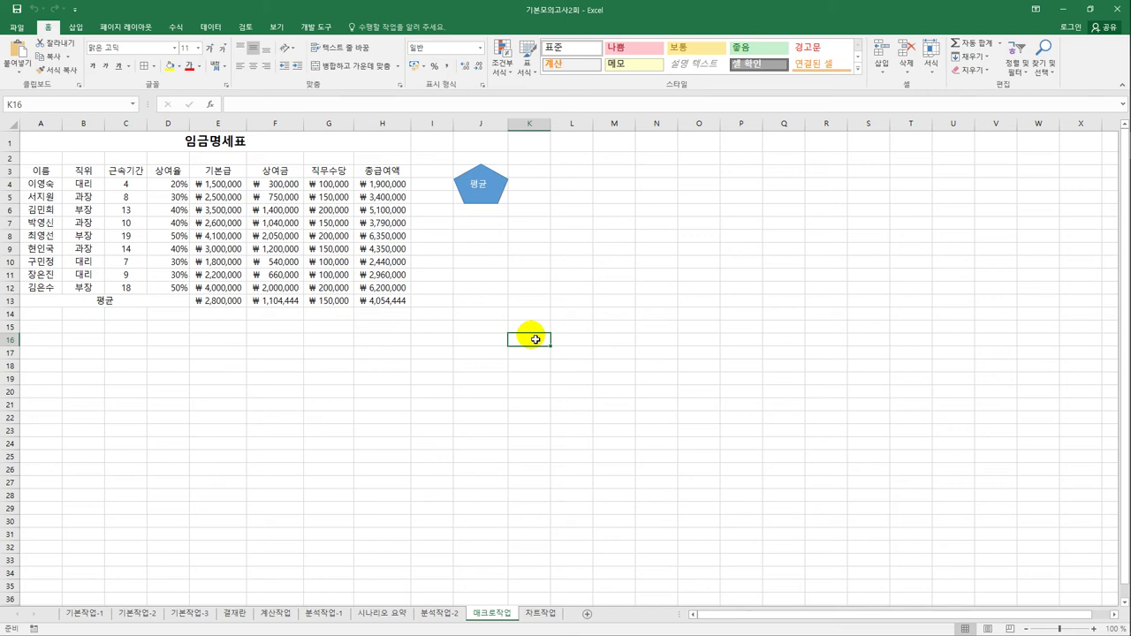
Start recording a macro named 서식 stored in the current workbook.
left_click(316, 27)
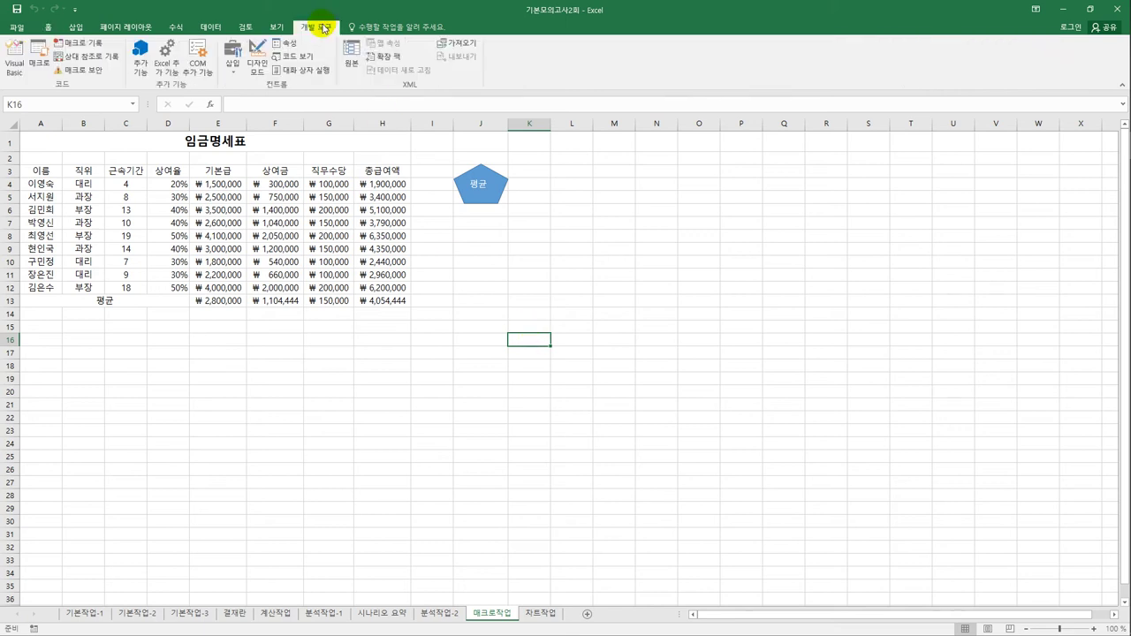
left_click(78, 43)
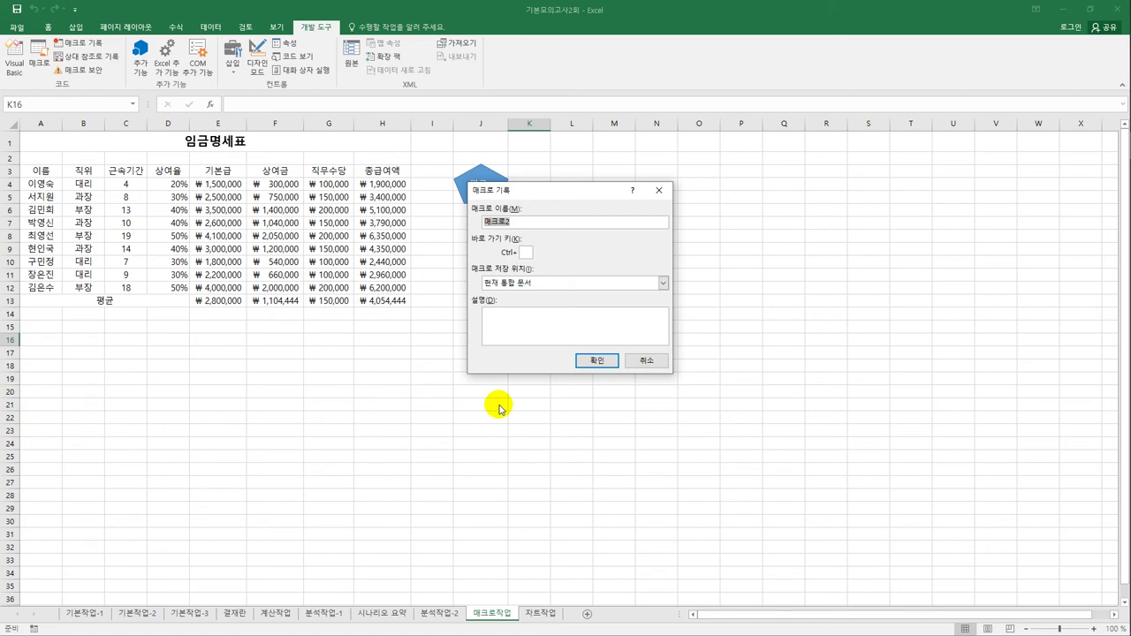
type("서식")
left_click(591, 361)
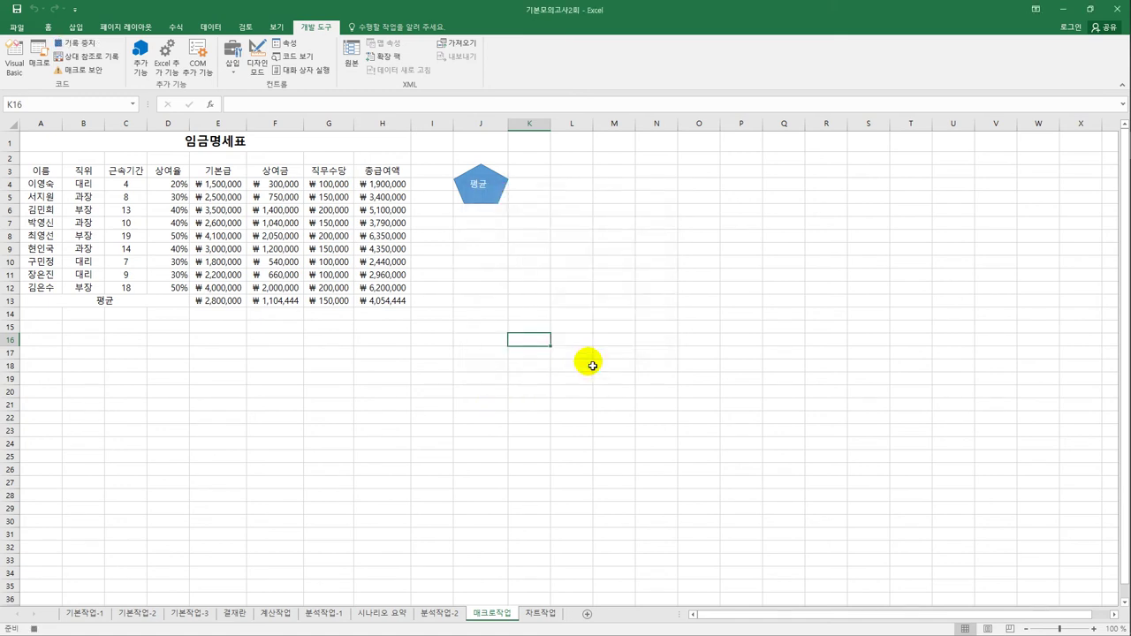
Apply all borders (모든 테두리) to the table range A3:H13 and stop recording the 서식 macro.
left_click_drag(39, 170, 366, 308)
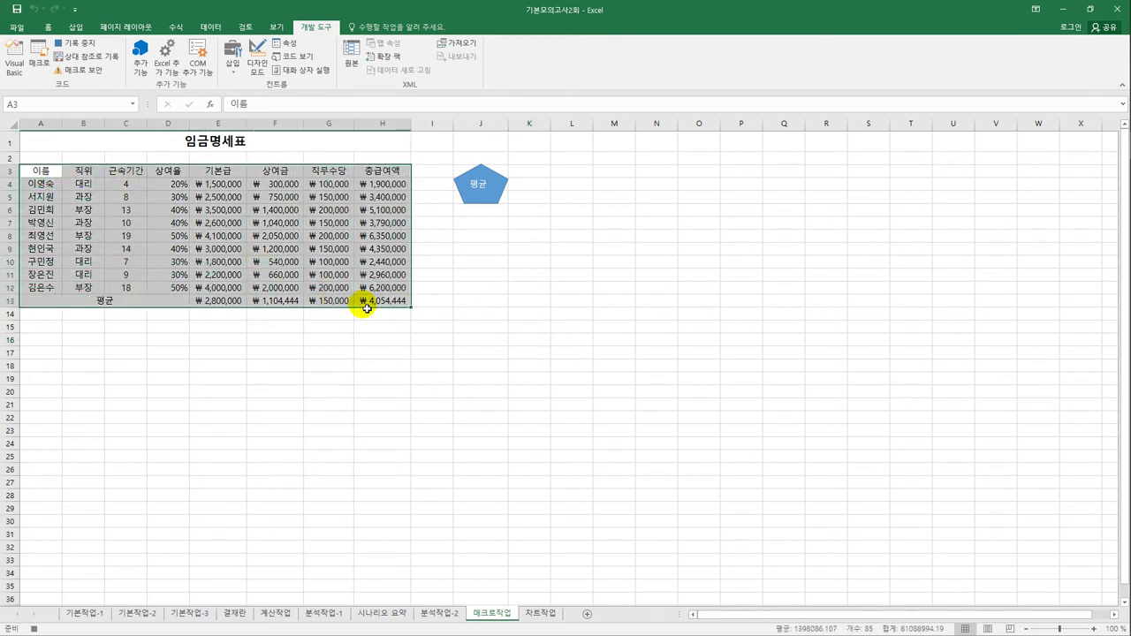
left_click(48, 27)
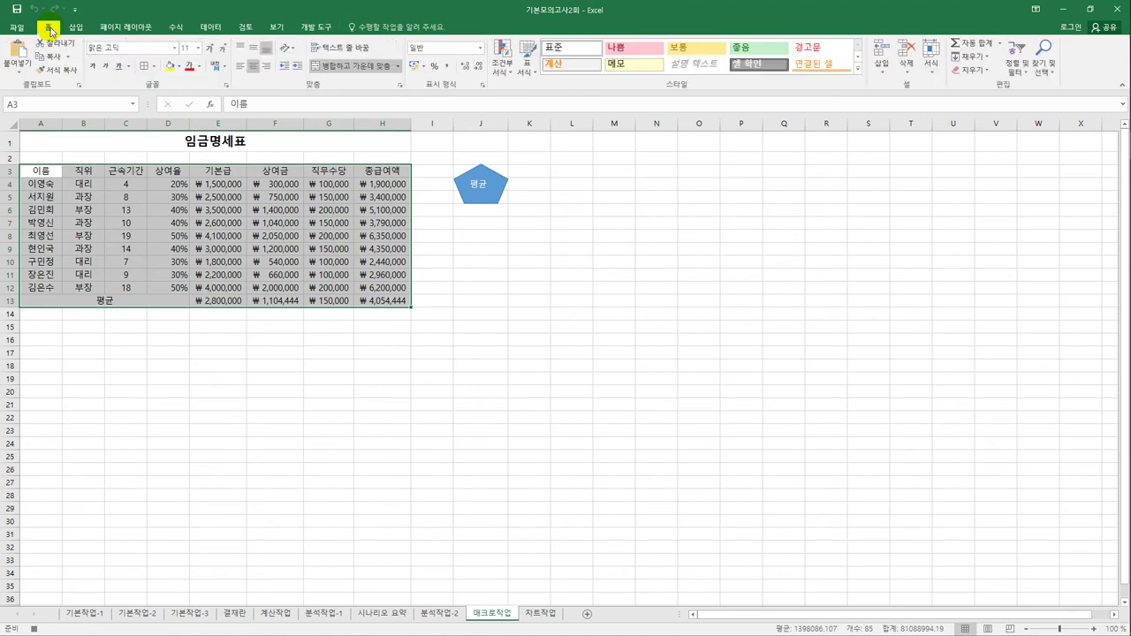
left_click(155, 69)
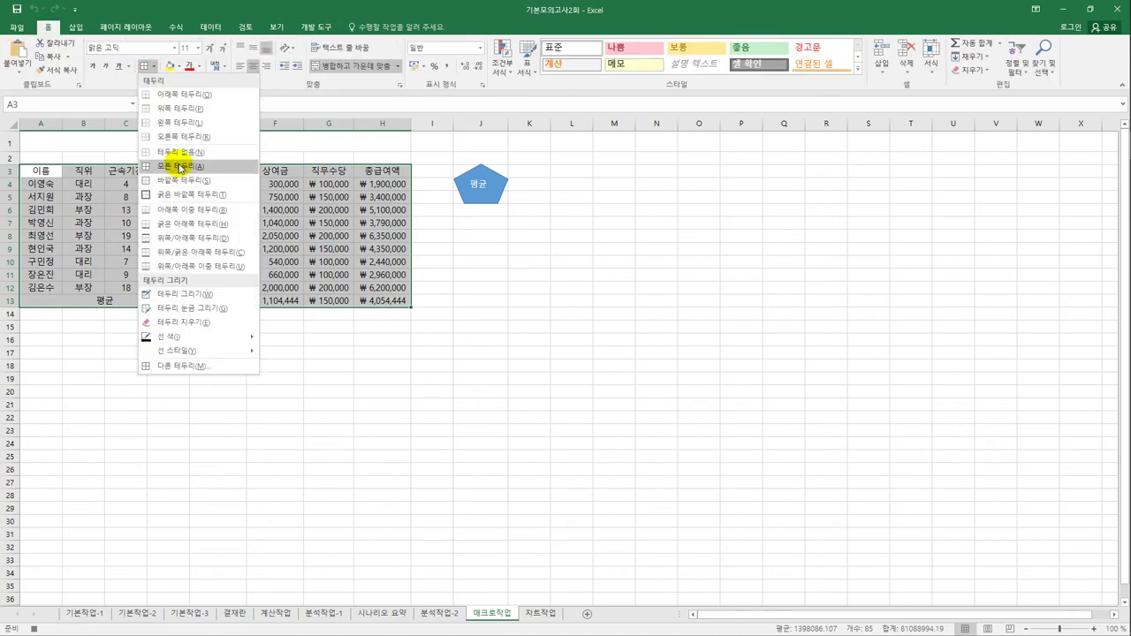
left_click(177, 154)
left_click(372, 302)
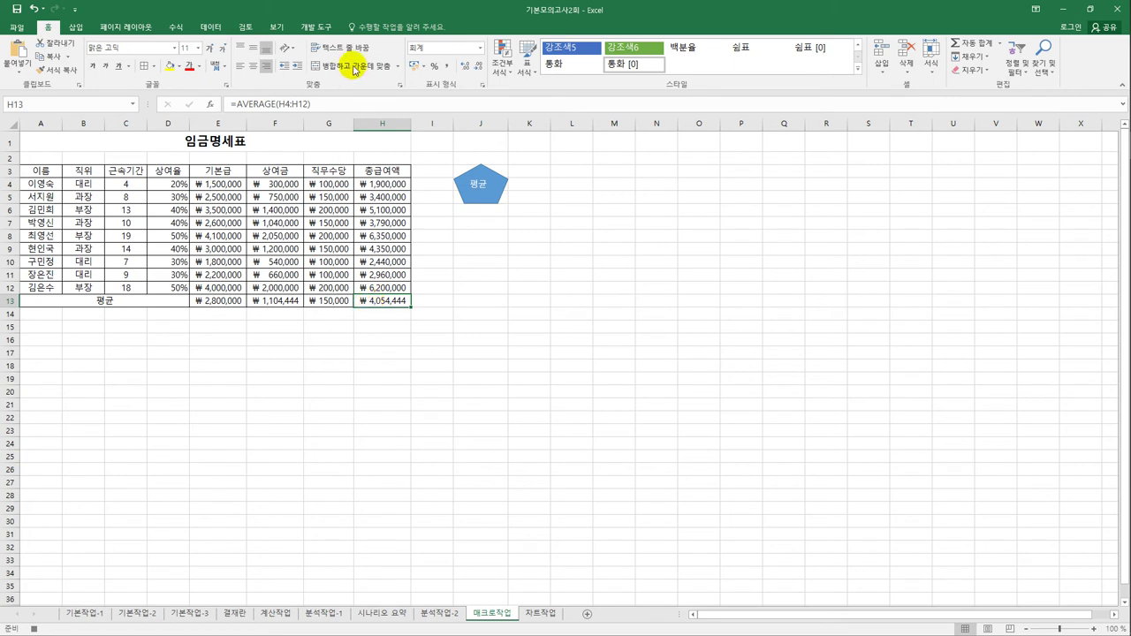
left_click(316, 27)
left_click(76, 43)
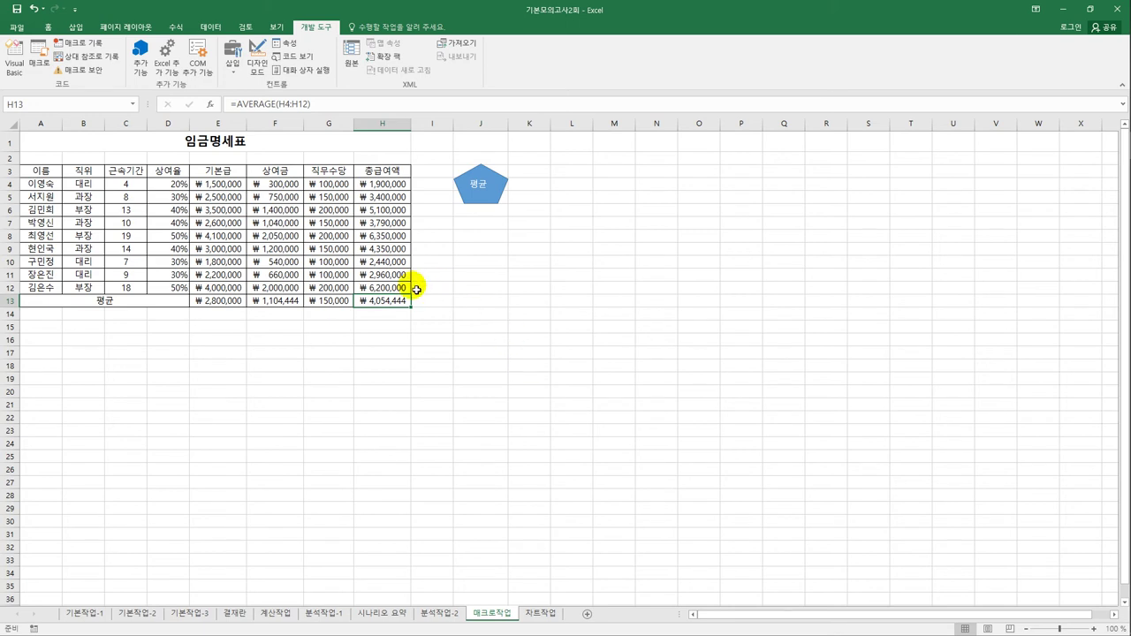
Draw a plaque shape (배지) about 2.46 cm wide and 1.72 cm high over J7:J9 and label it 서식.
left_click(80, 30)
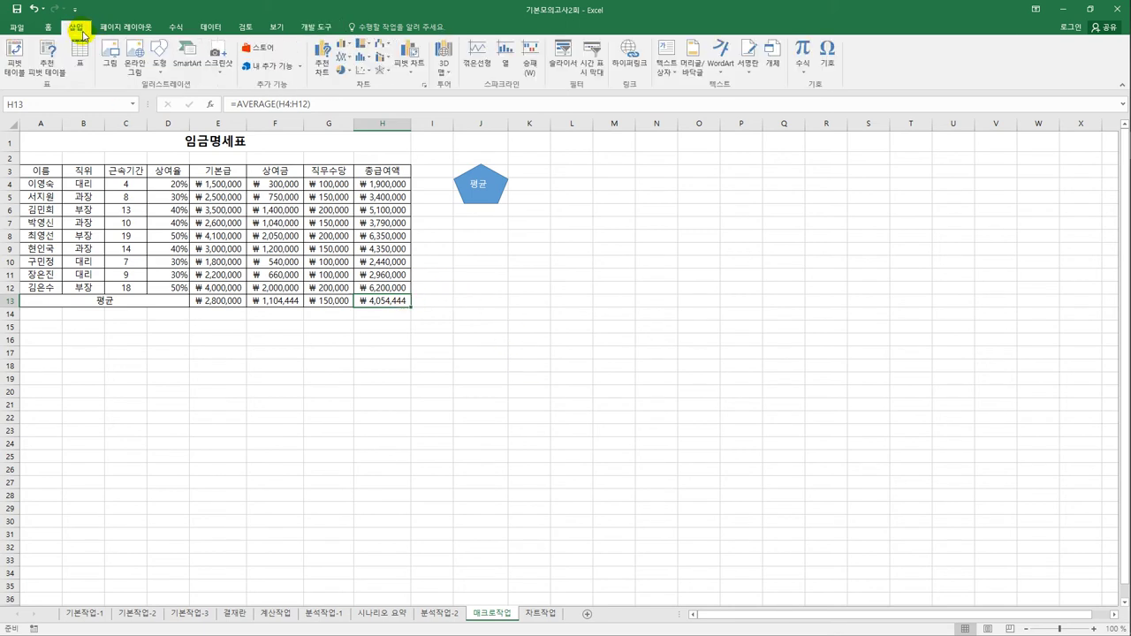
left_click(161, 63)
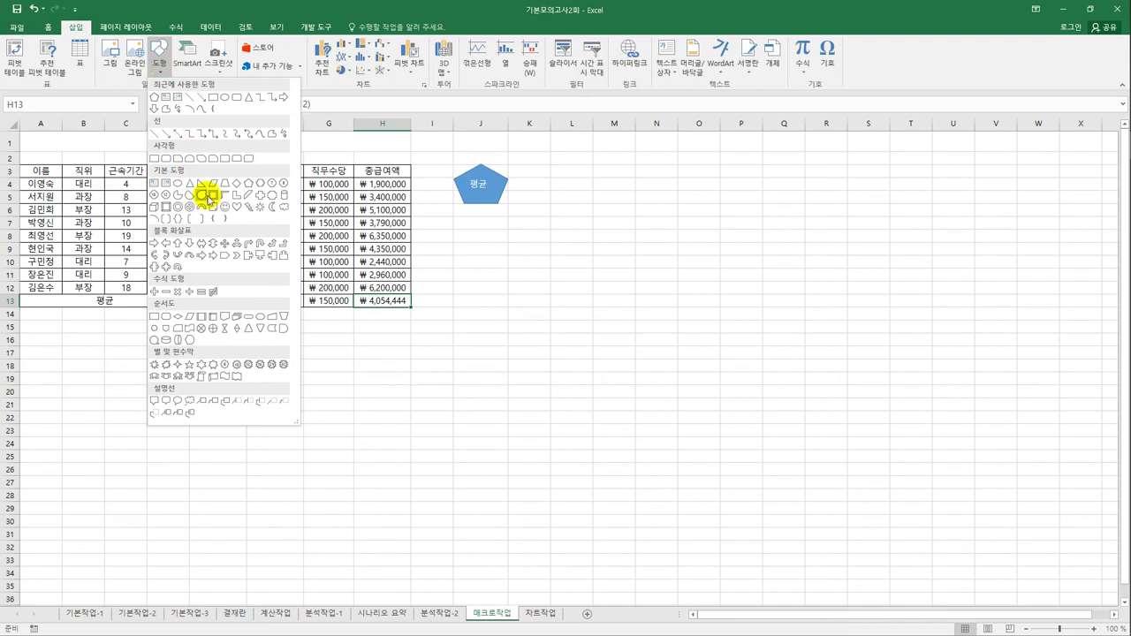
left_click(270, 196)
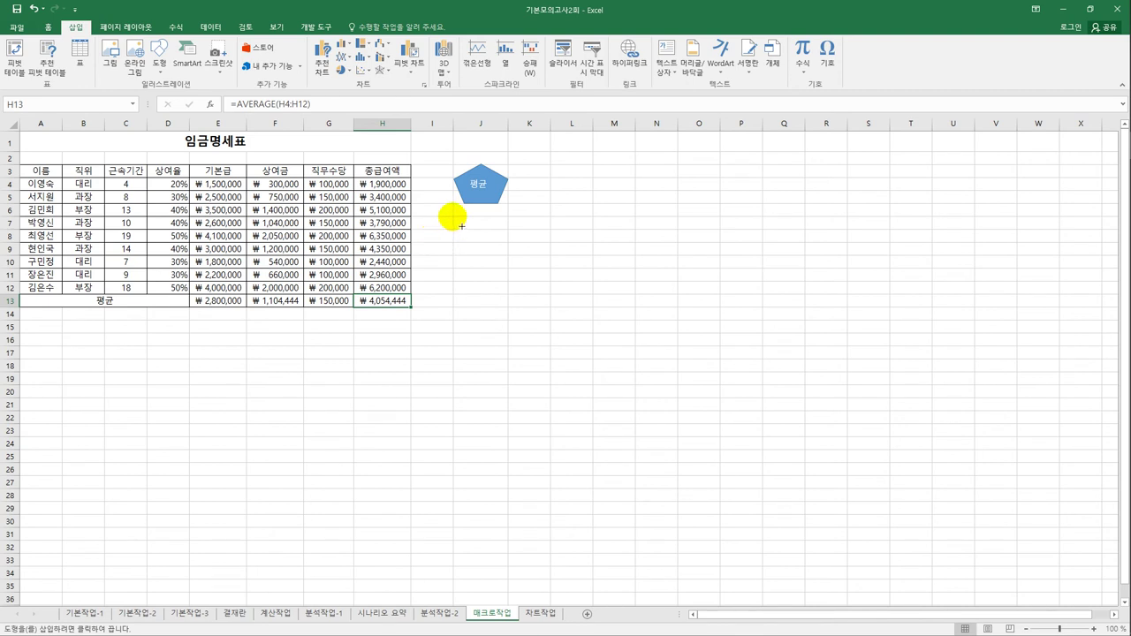
mouse_move(461, 226)
left_mouse_down()
mouse_move(502, 242)
mouse_move(507, 257)
left_mouse_up()
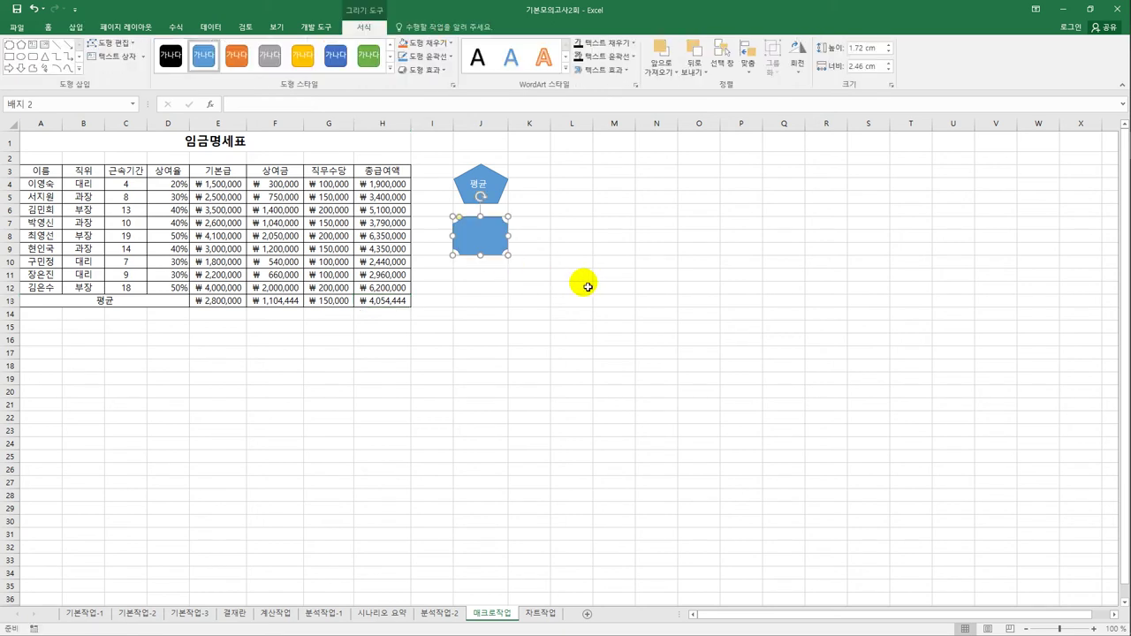
type("서식")
Assign the 서식 macro to the plaque shape and deselect the shape.
right_click(500, 229)
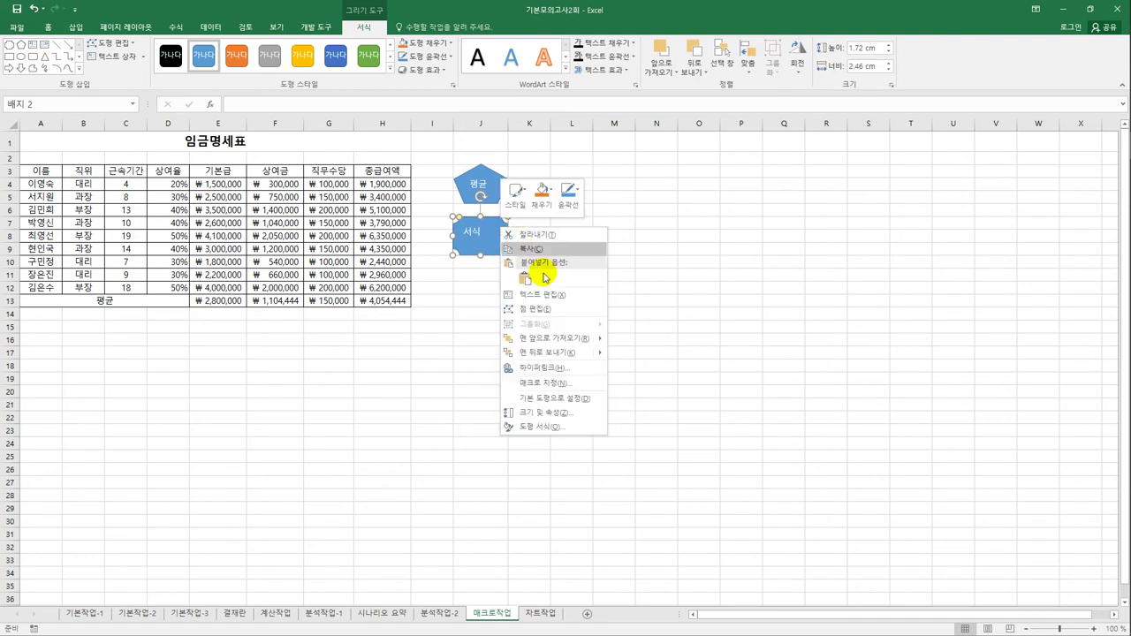
left_click(543, 382)
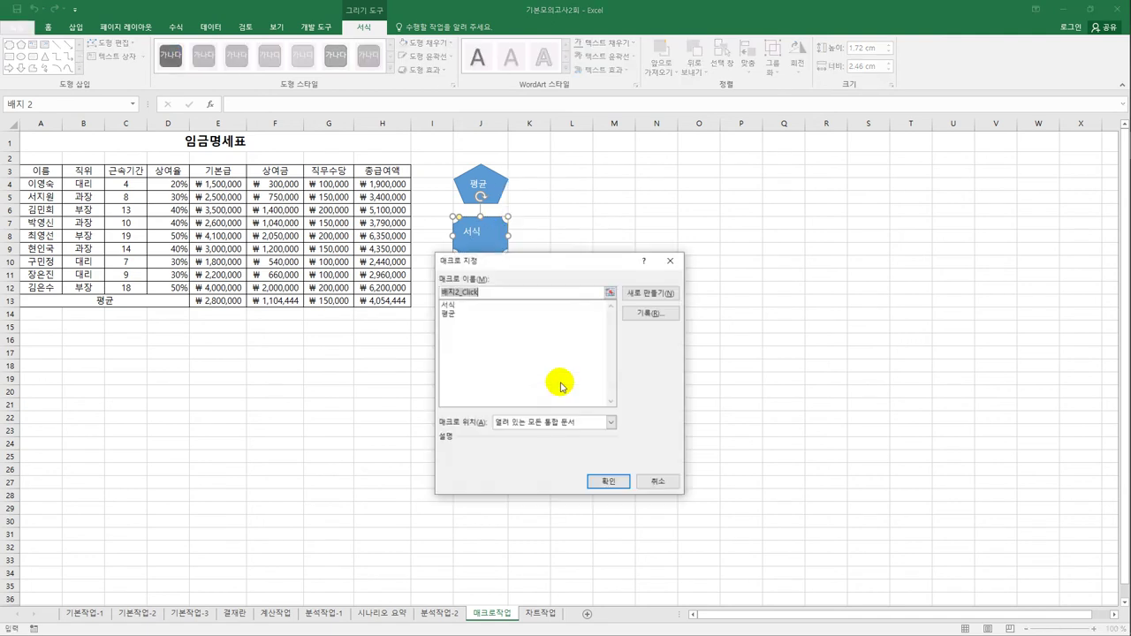
left_click(462, 305)
left_click(608, 482)
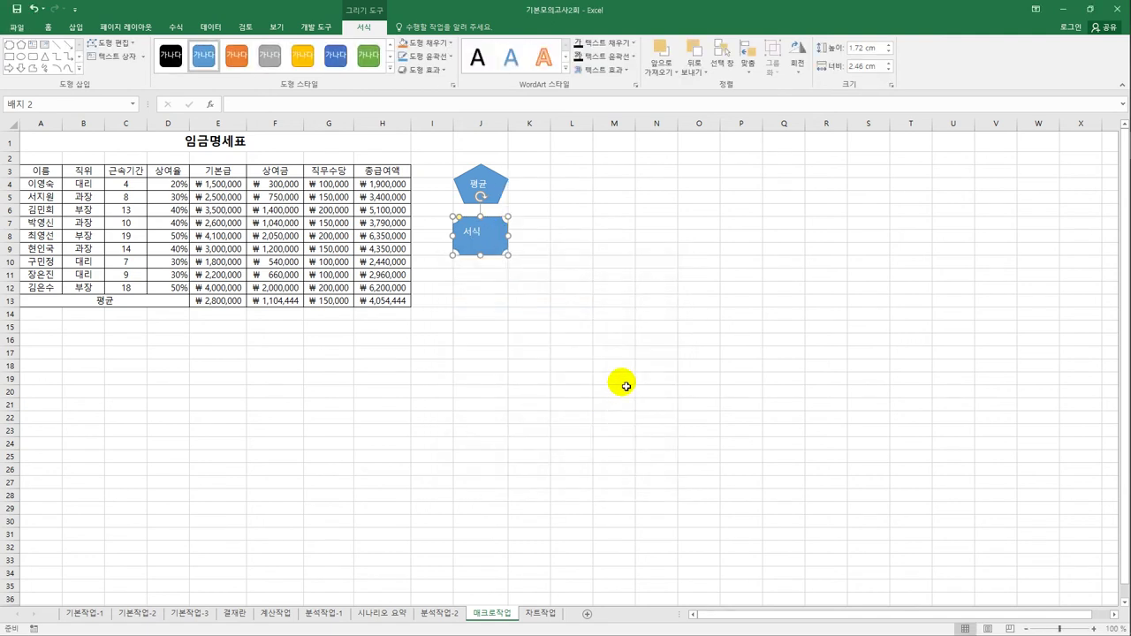
left_click(626, 386)
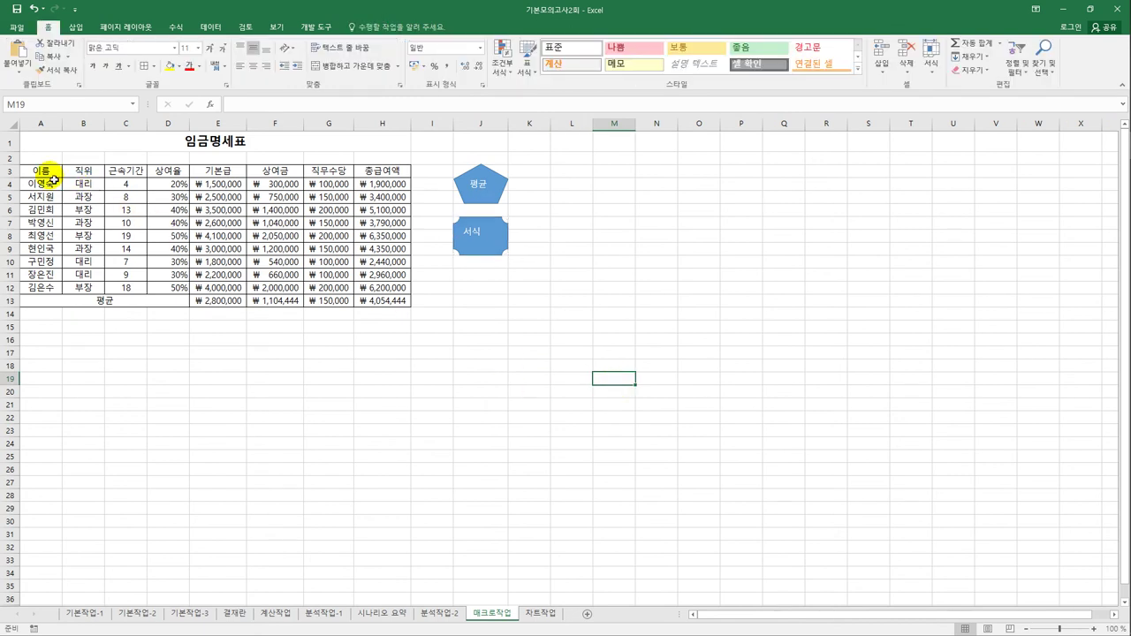
Clear the borders from the table range A3:H13 and run the 서식 macro from its plaque shape to test it.
left_click_drag(44, 170, 374, 300)
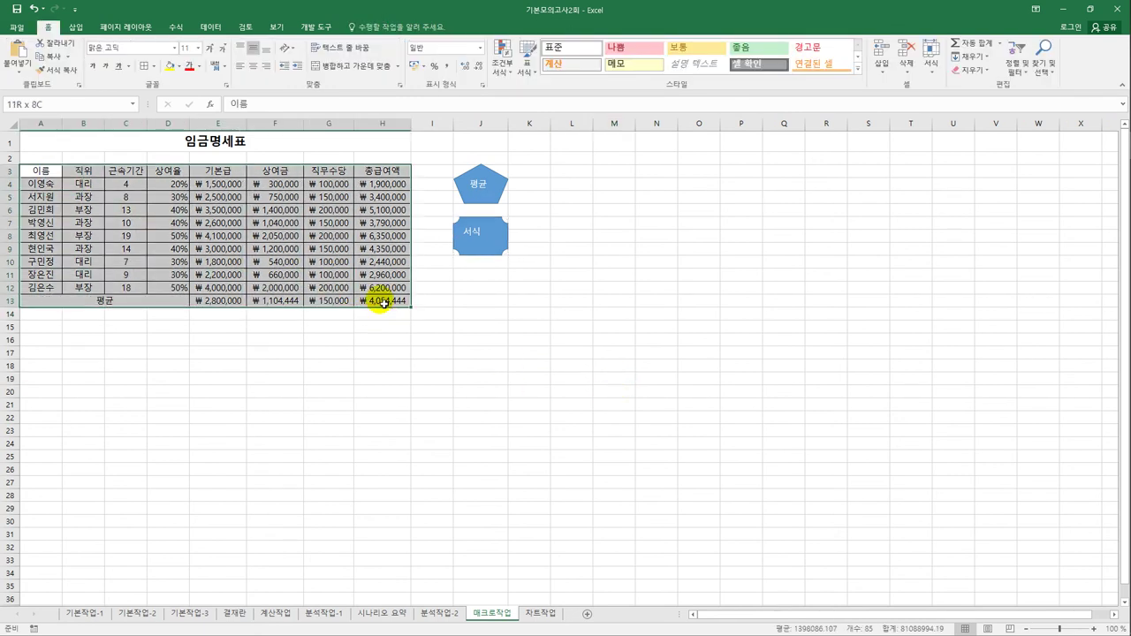
left_click(153, 66)
left_click(176, 164)
left_click(540, 326)
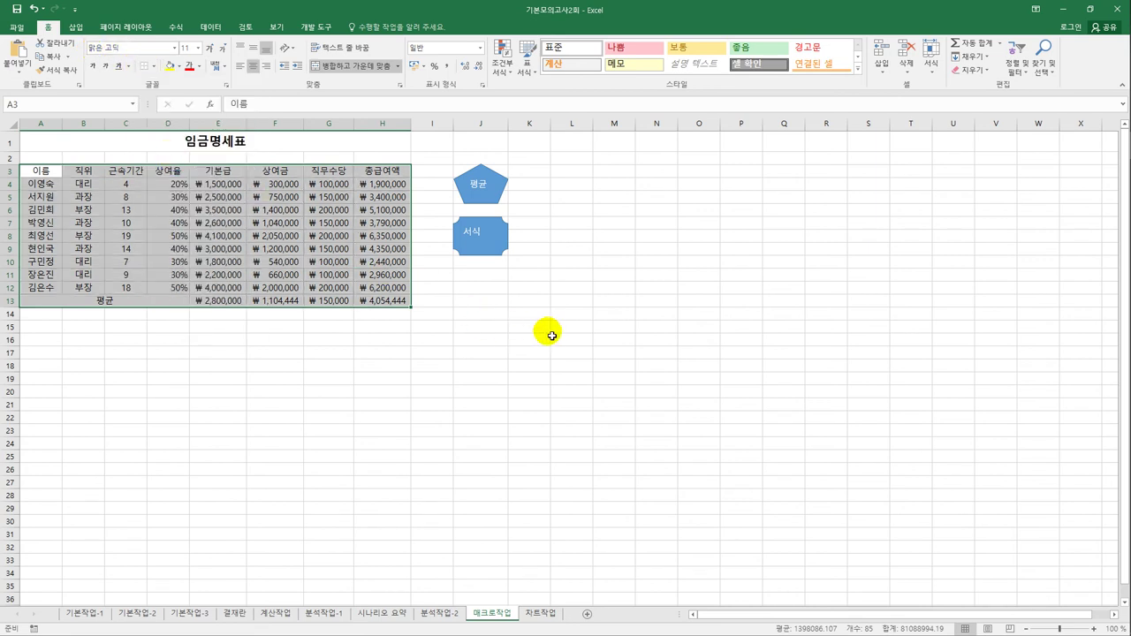
left_click(506, 258)
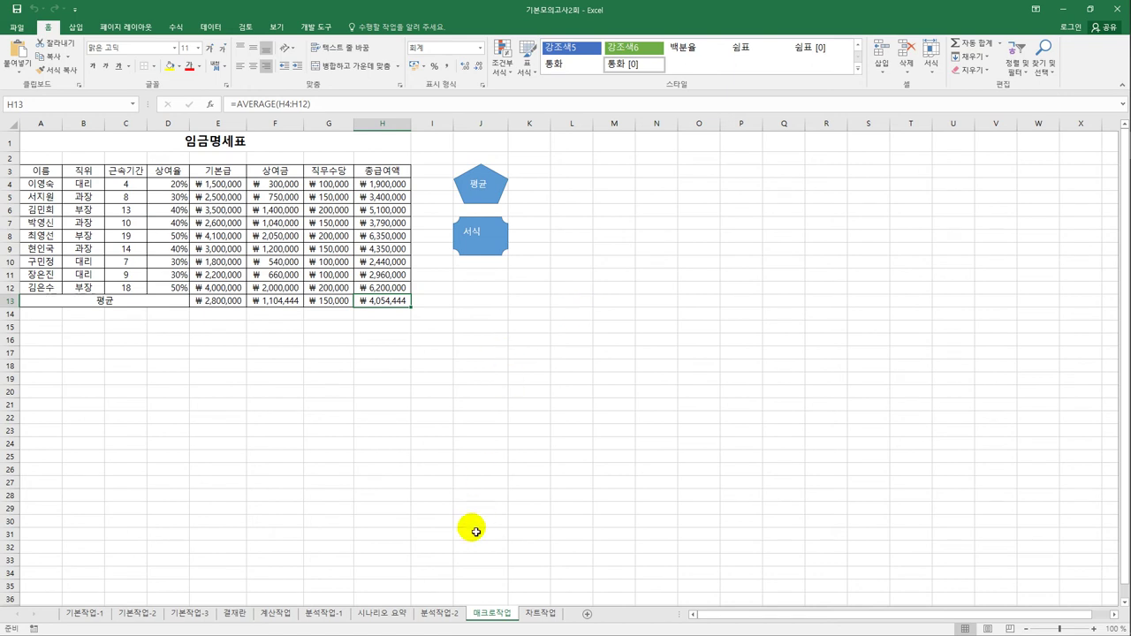
On the 차트작업 sheet, open the column chart's data source selection and clear its chart data range.
left_click(541, 613)
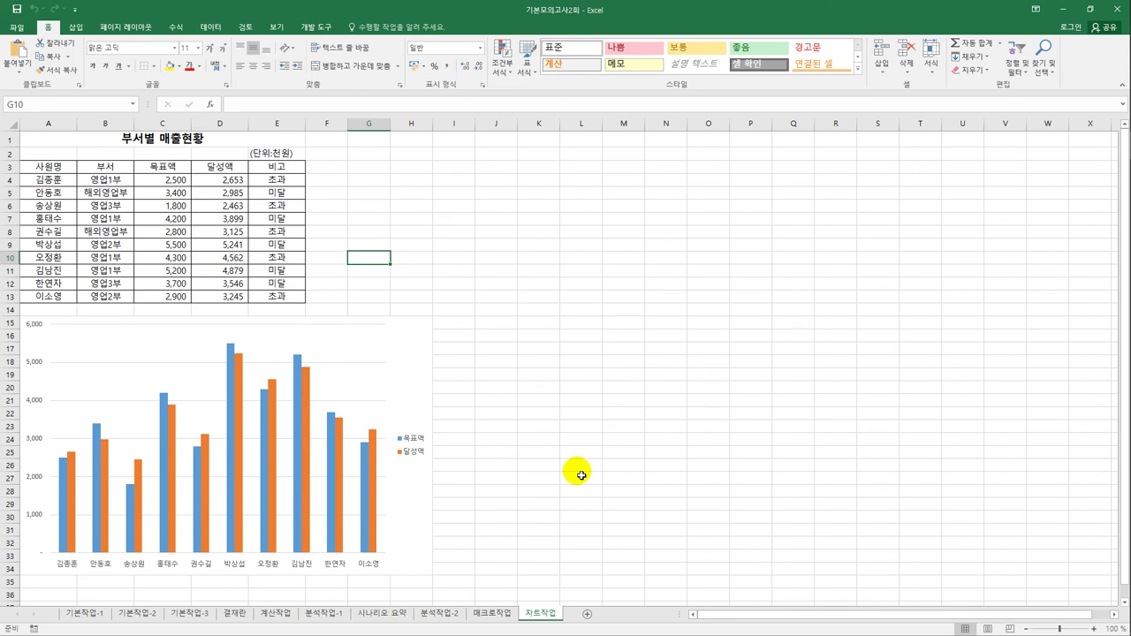
left_click(413, 355)
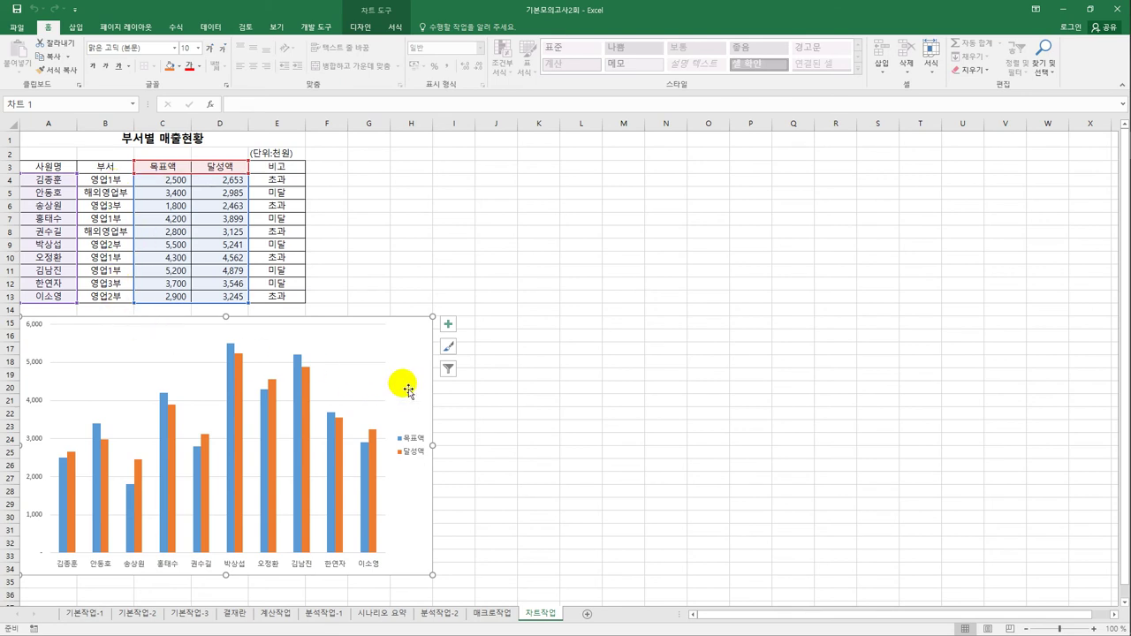
scroll(553, 375, "down", 2)
scroll(553, 375, "up", 2)
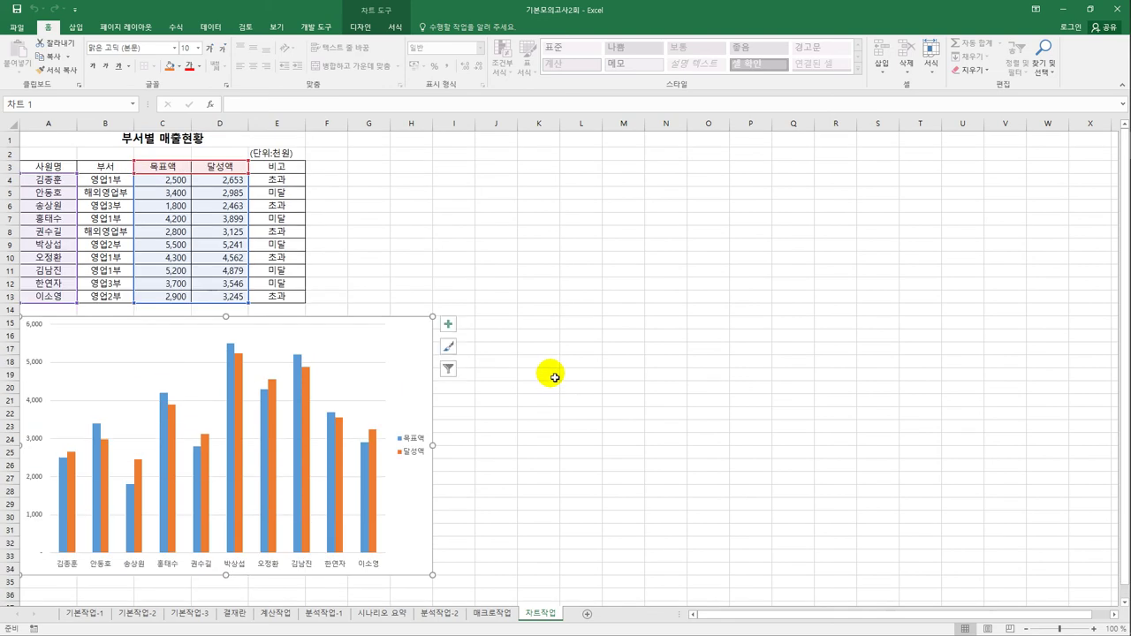
right_click(396, 333)
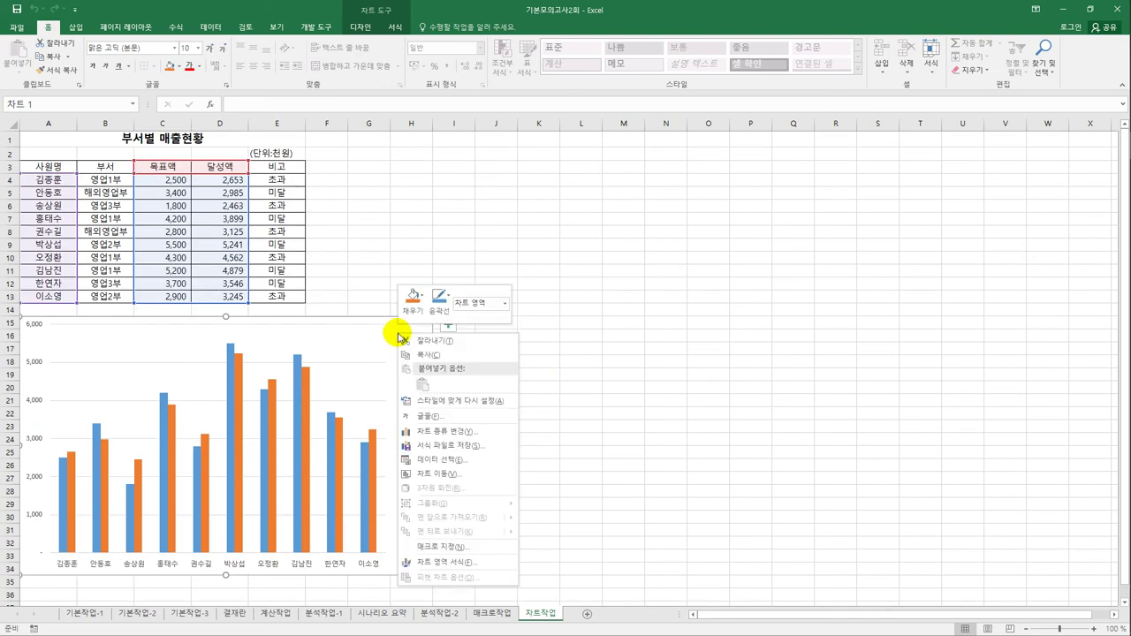
left_click(469, 459)
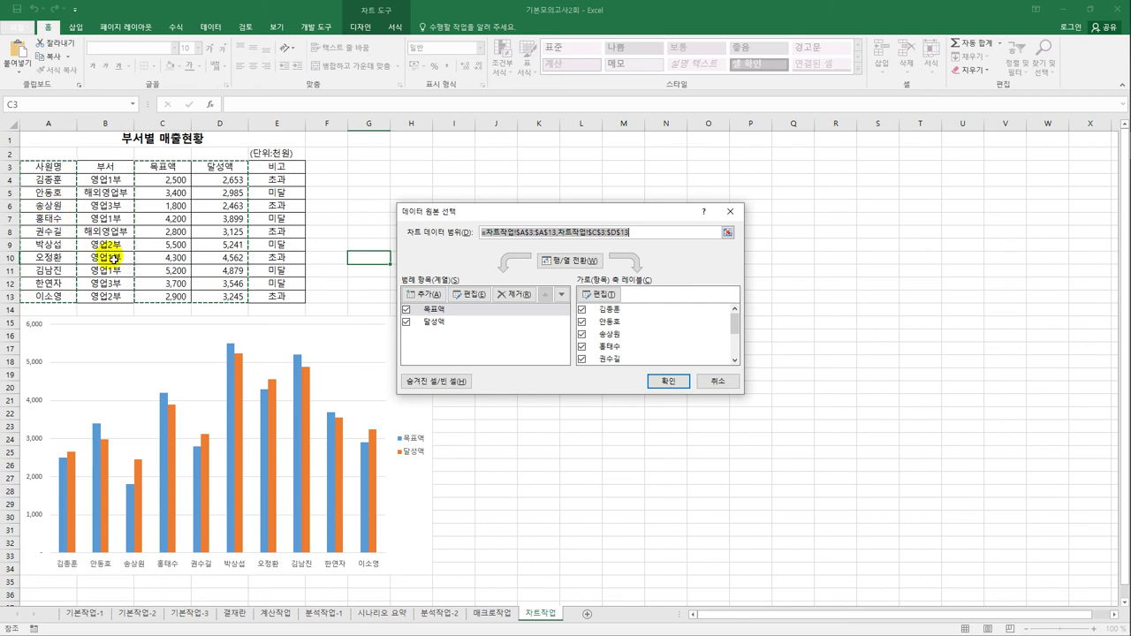
left_click_drag(628, 234, 487, 235)
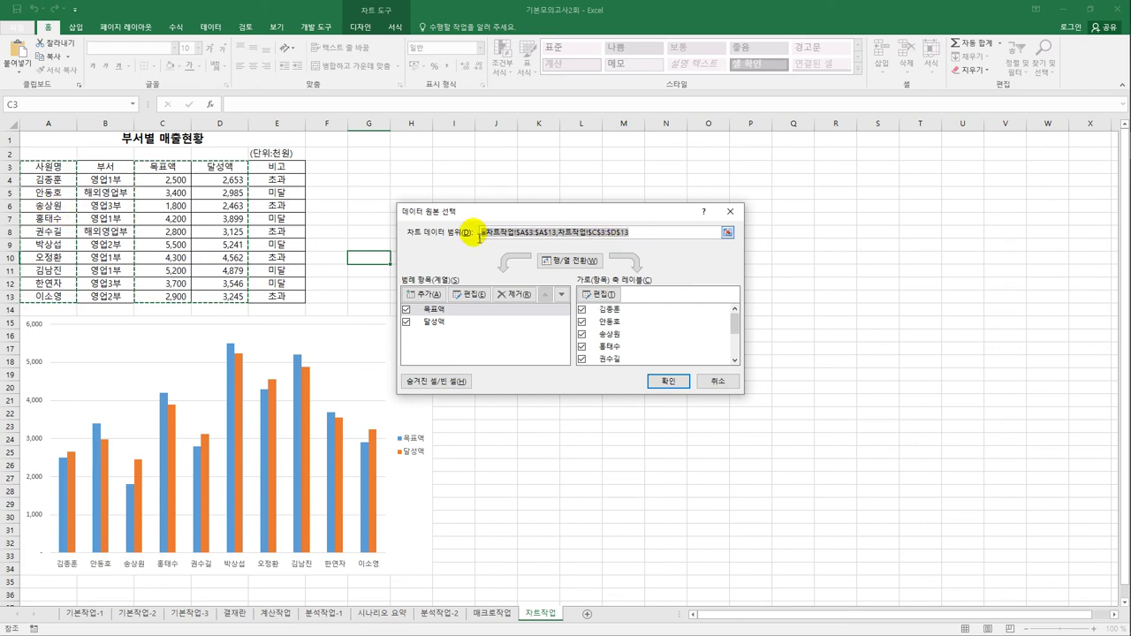
key("Delete")
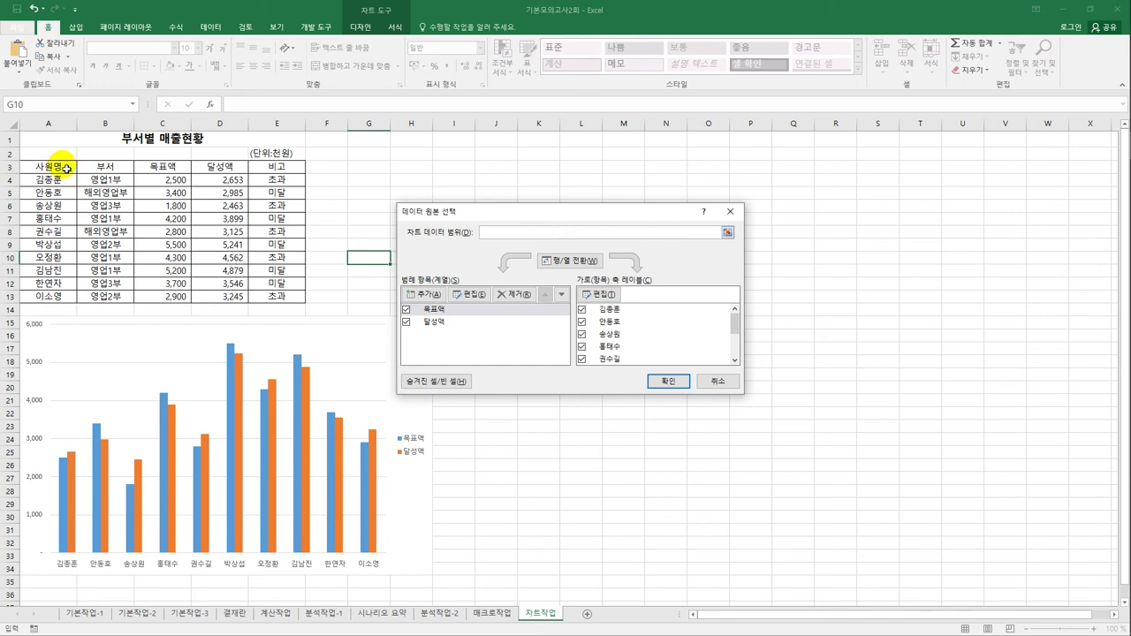
Set the chart data range to the headers and 영업1부 rows only: columns A, C and D of rows 3, 4, 7, 10 and 11.
left_click_drag(66, 168, 71, 181)
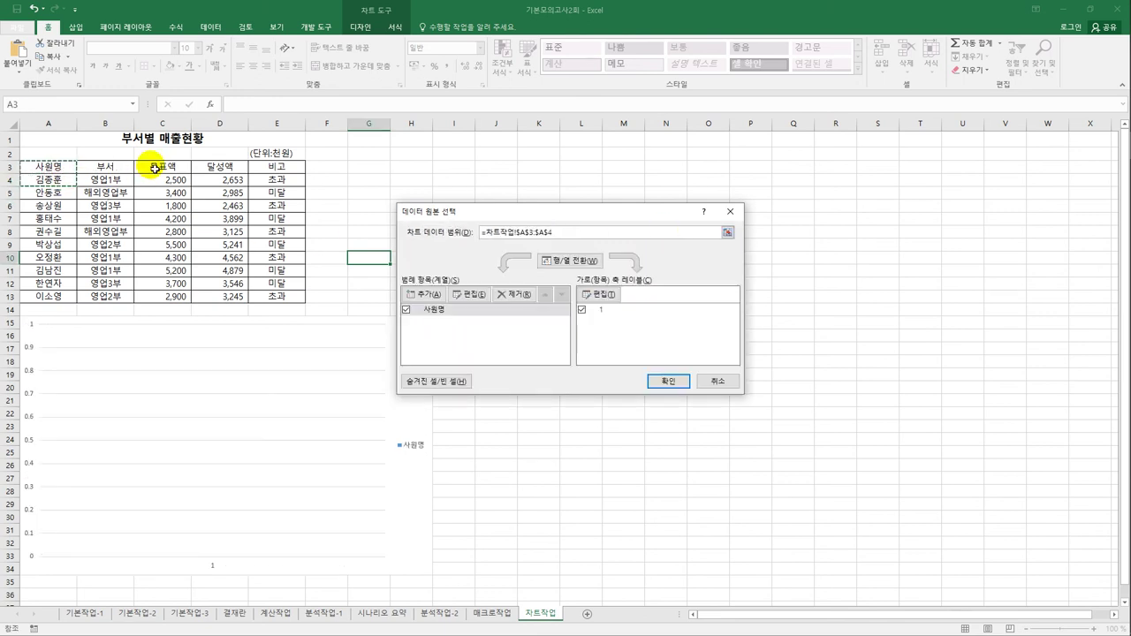
left_click_drag(155, 167, 210, 183)
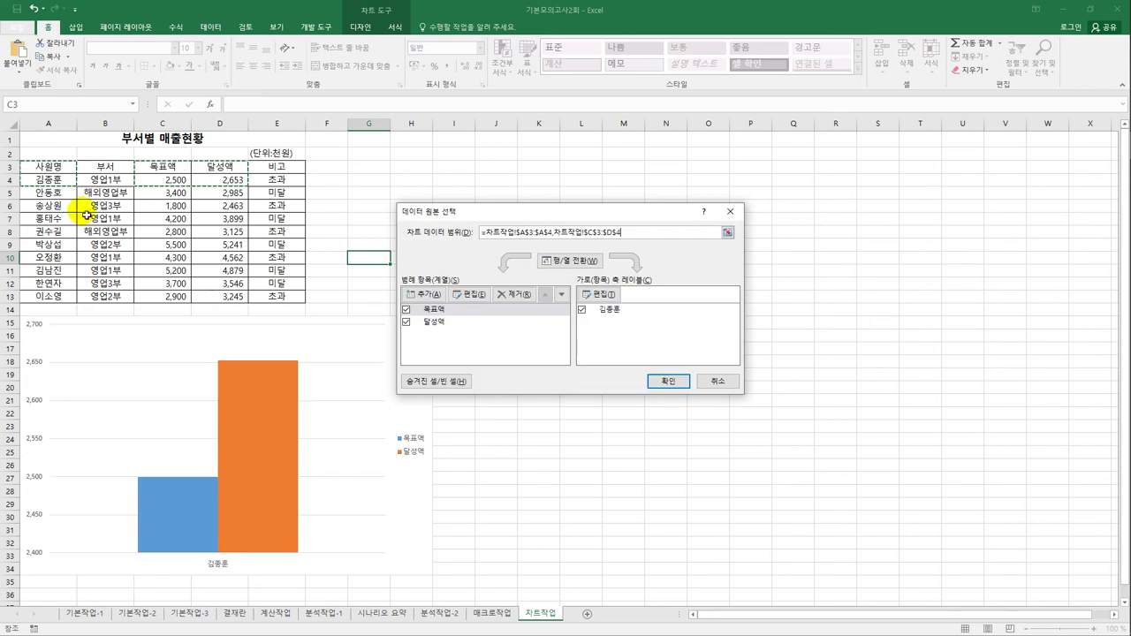
left_click(66, 221, "ctrl")
left_click_drag(154, 224, 205, 224)
left_click(49, 262, "ctrl")
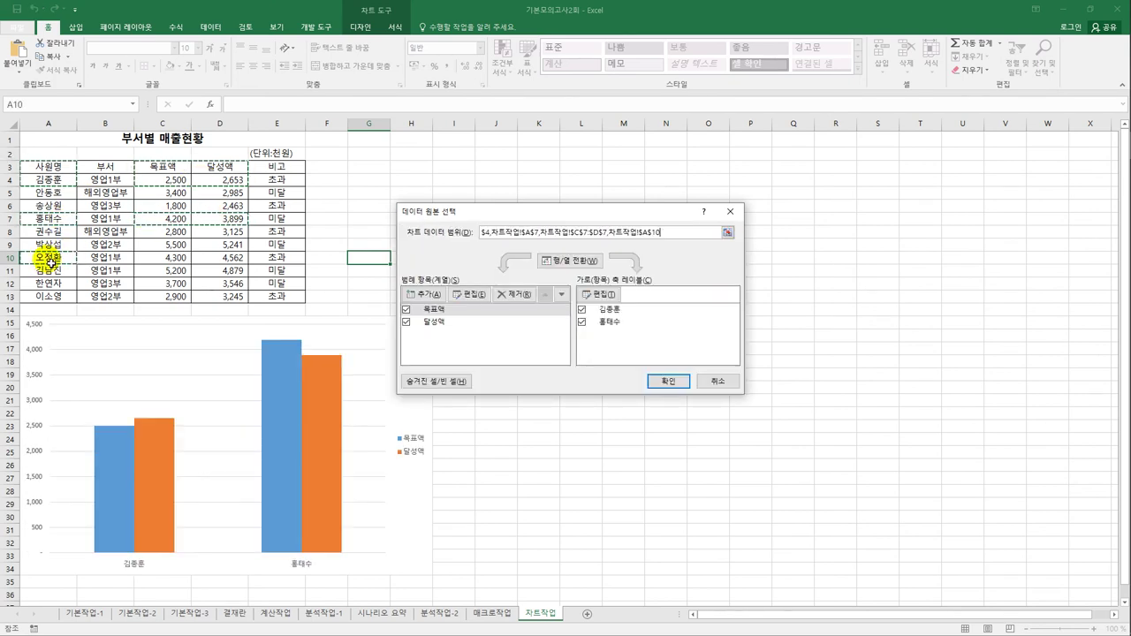
left_click_drag(162, 256, 237, 272)
left_click(49, 269, "ctrl")
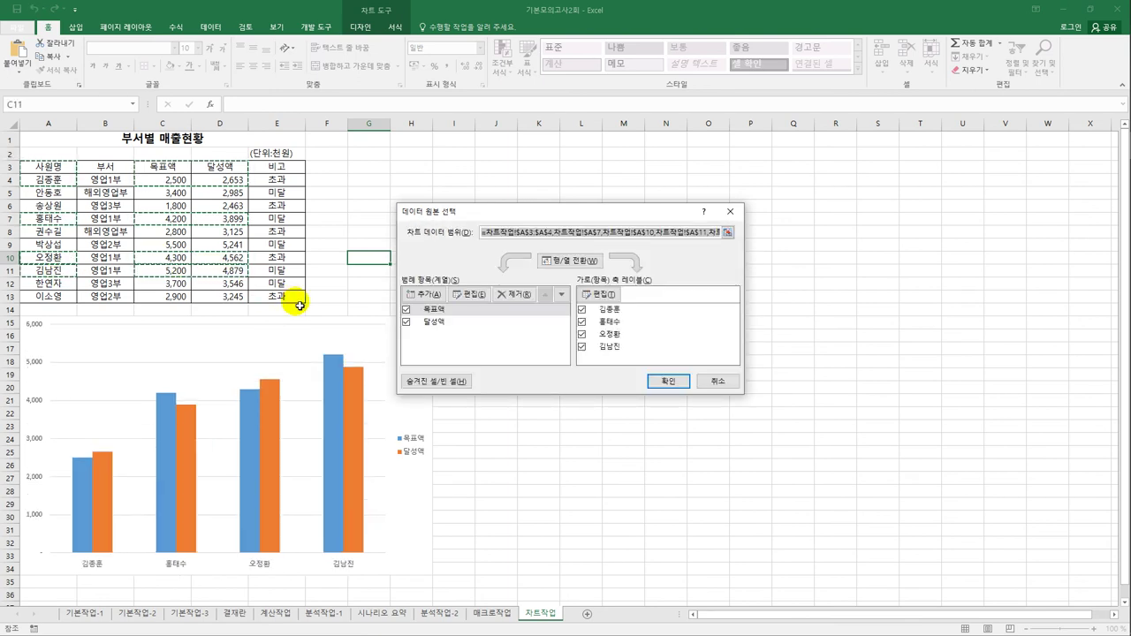
left_click(663, 380)
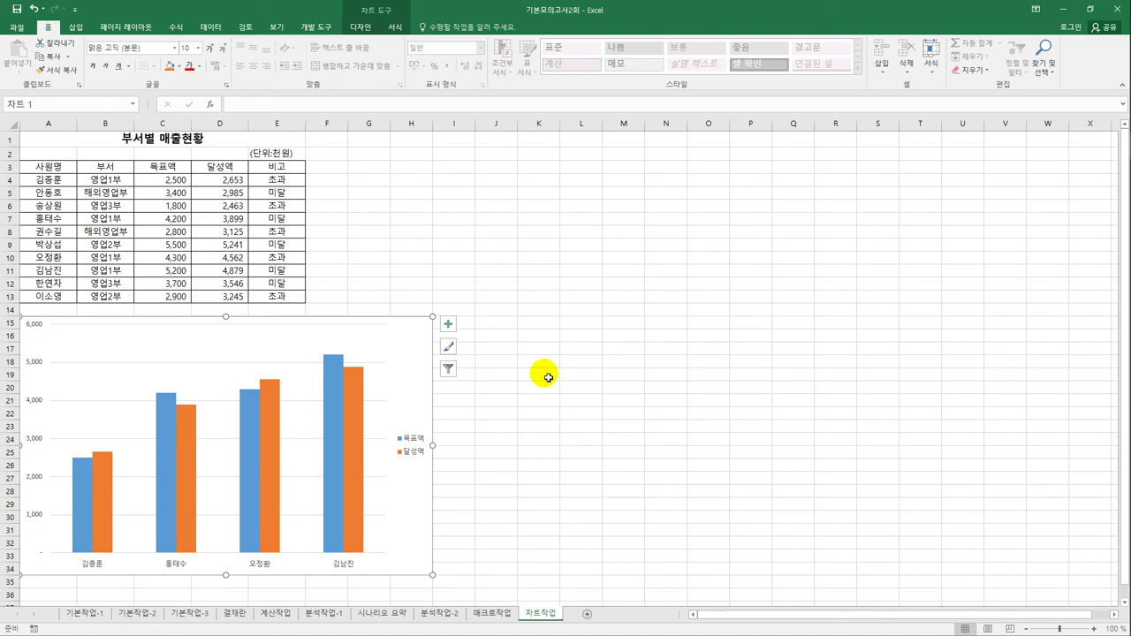
Change the 달성액 series to a line with markers (표식이 있는 꺾은선형) plotted on the secondary axis.
scroll(547, 378, "down", 2)
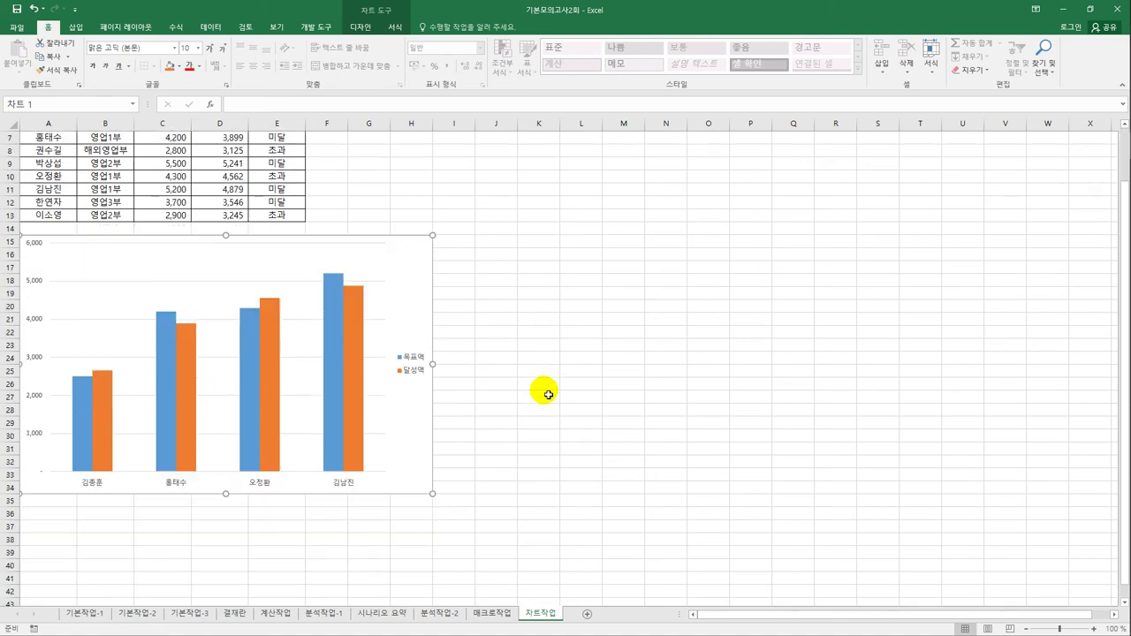
left_click(272, 328)
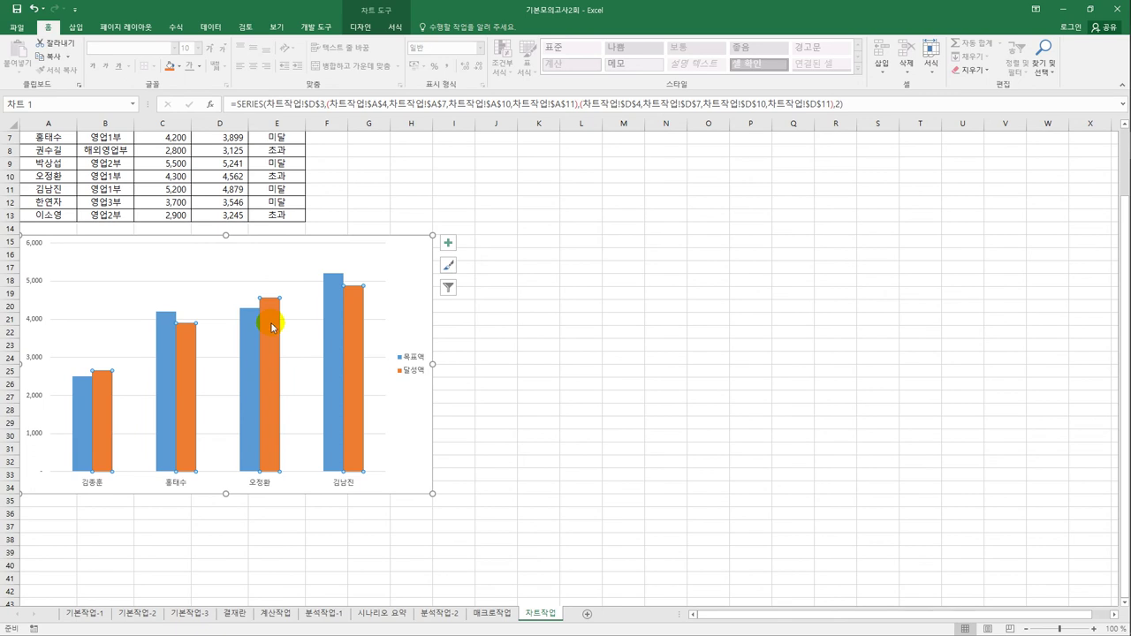
right_click(275, 323)
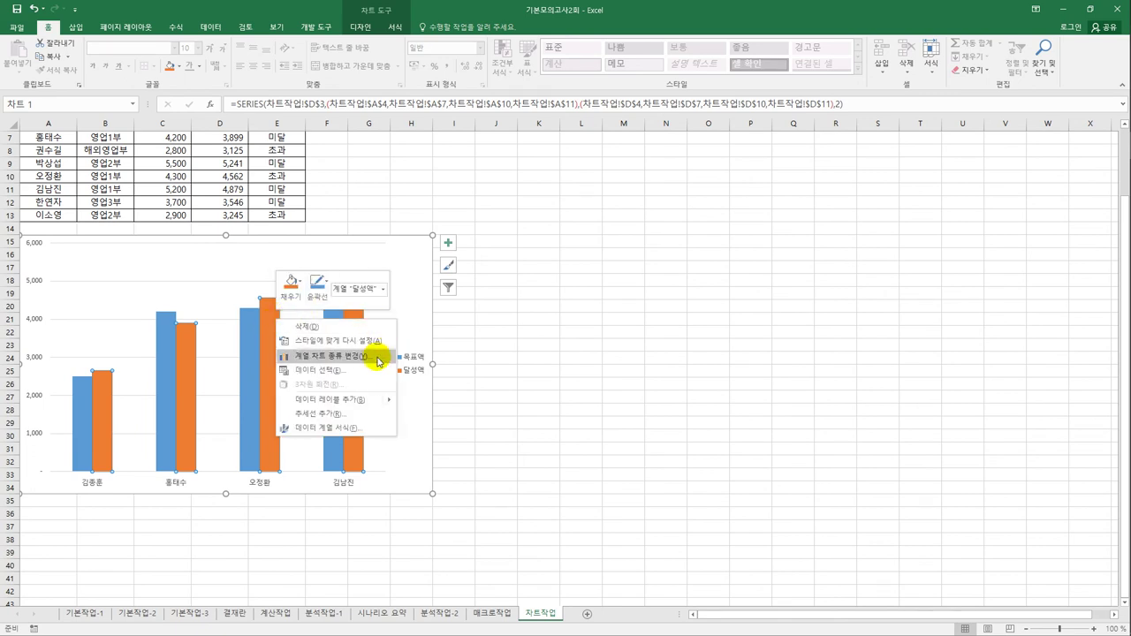
left_click(371, 357)
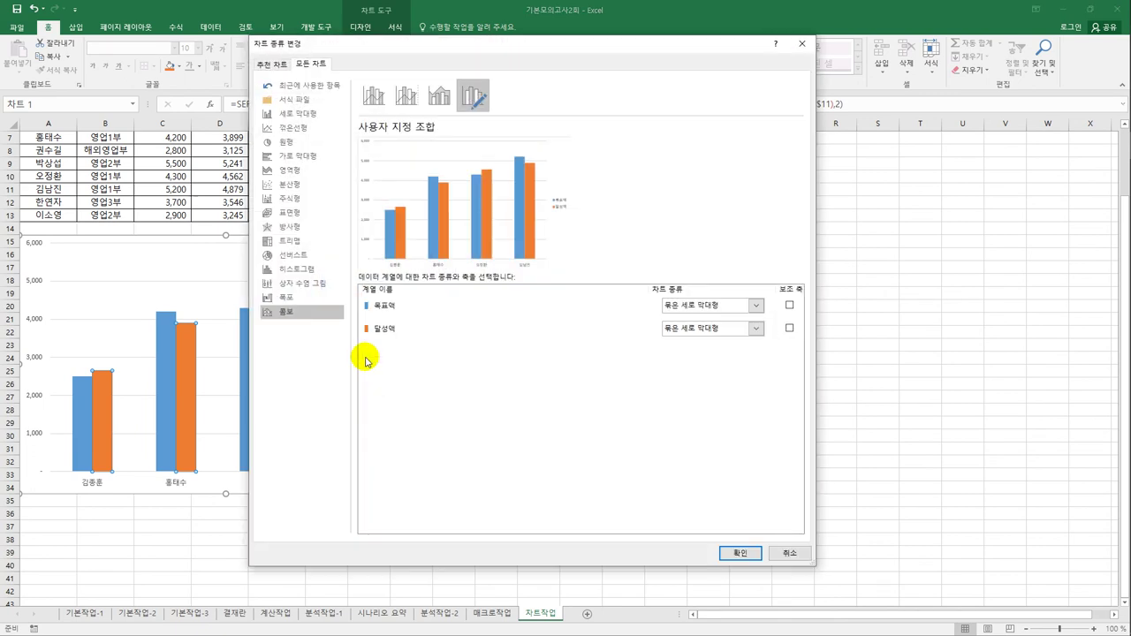
left_click(386, 327)
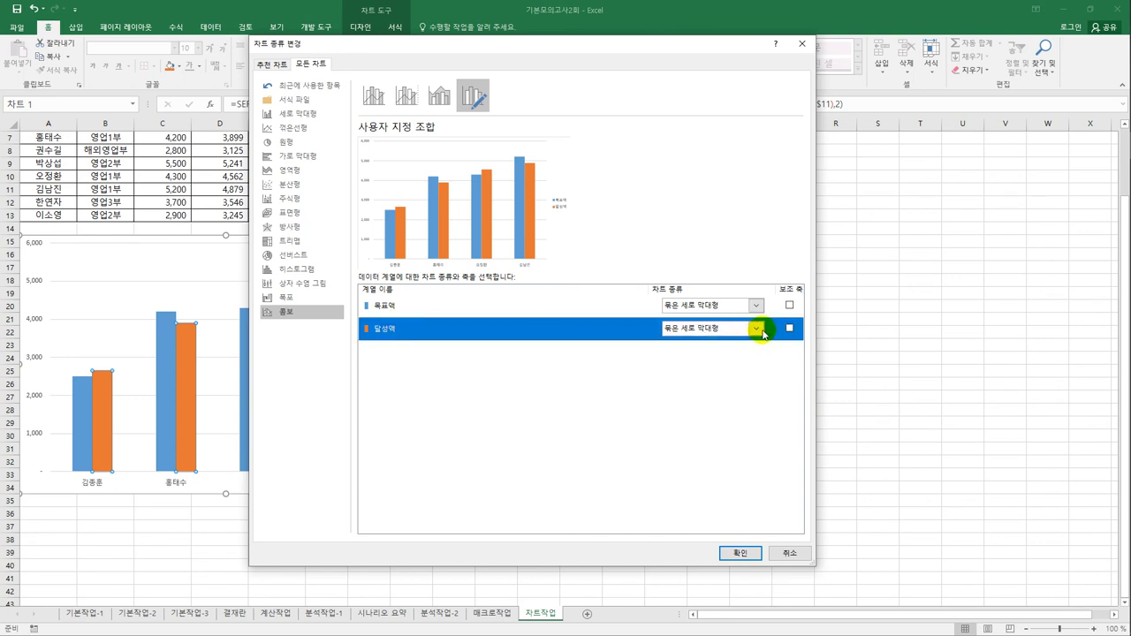
left_click(757, 329)
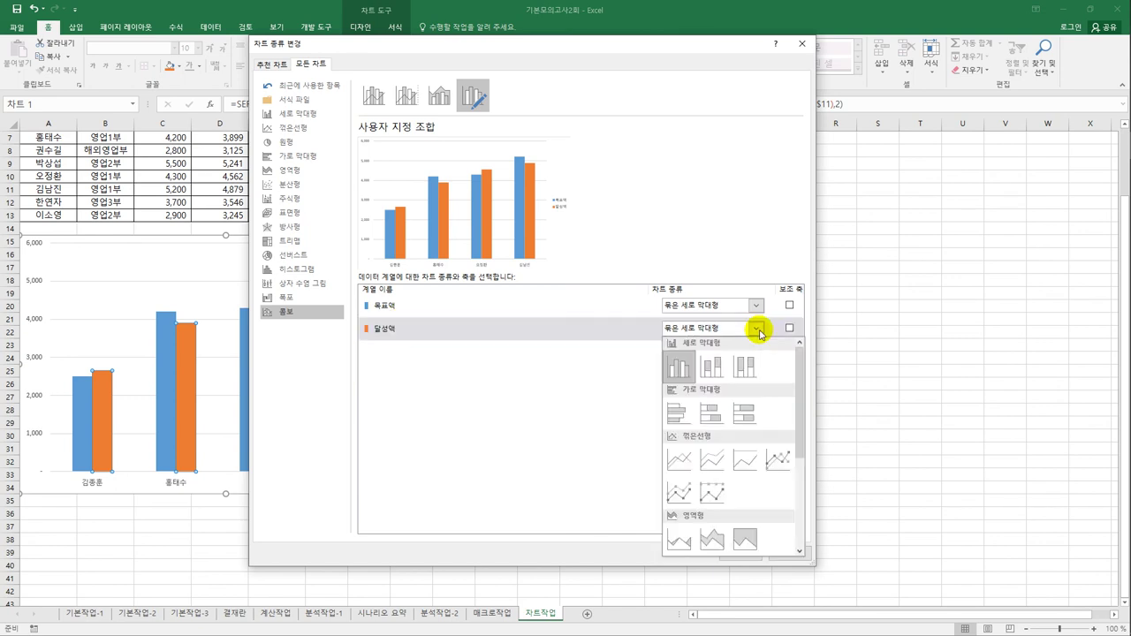
left_click(773, 458)
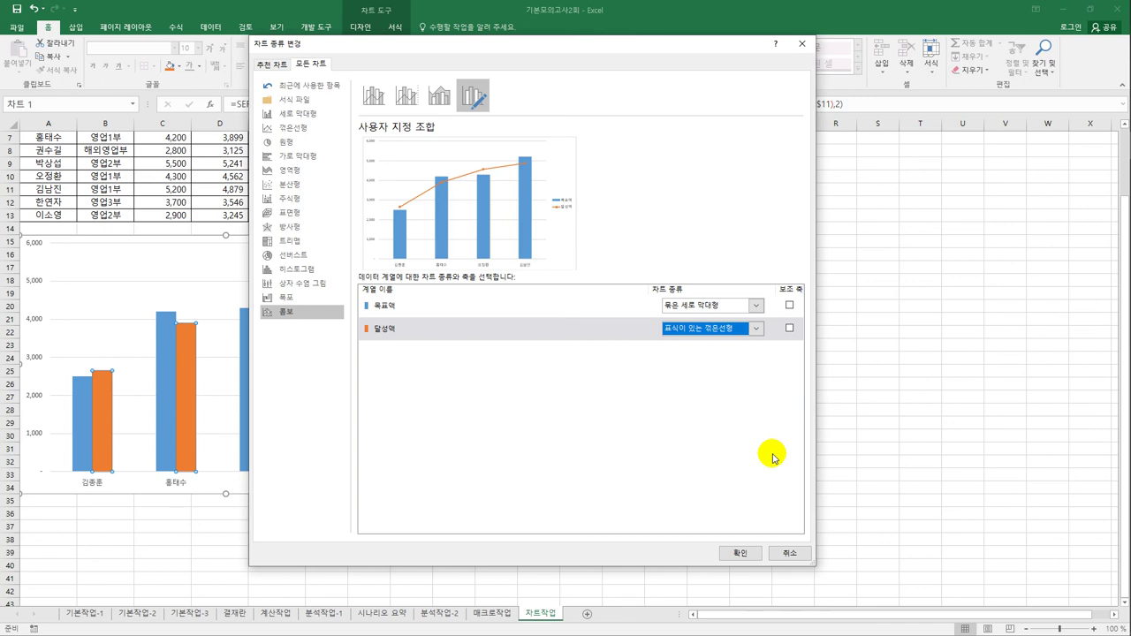
left_click(788, 329)
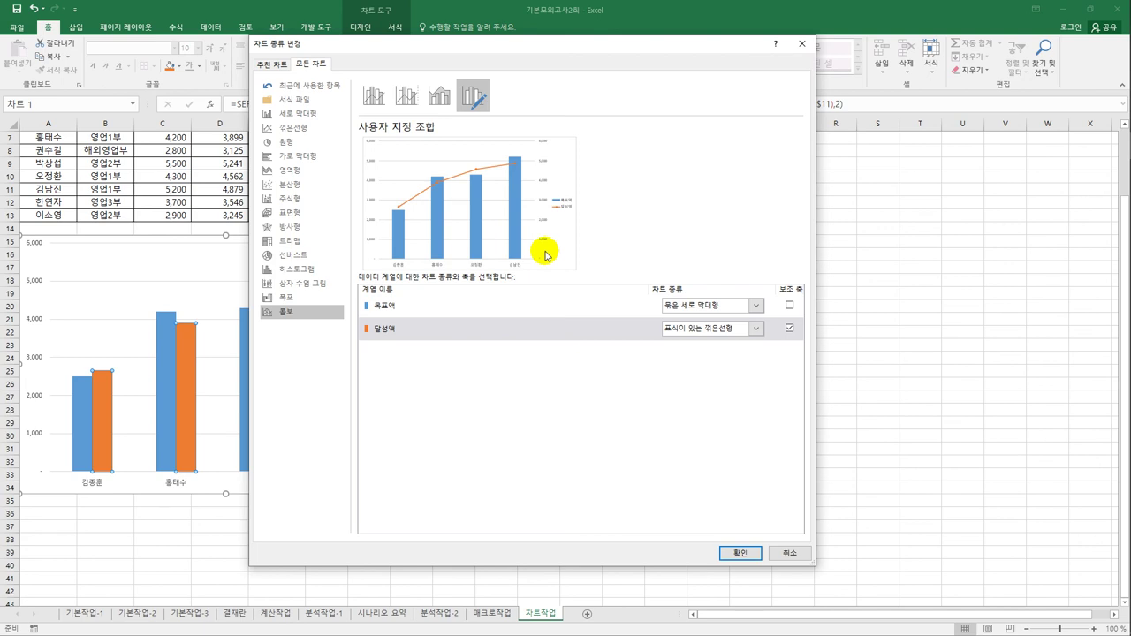
left_click(734, 554)
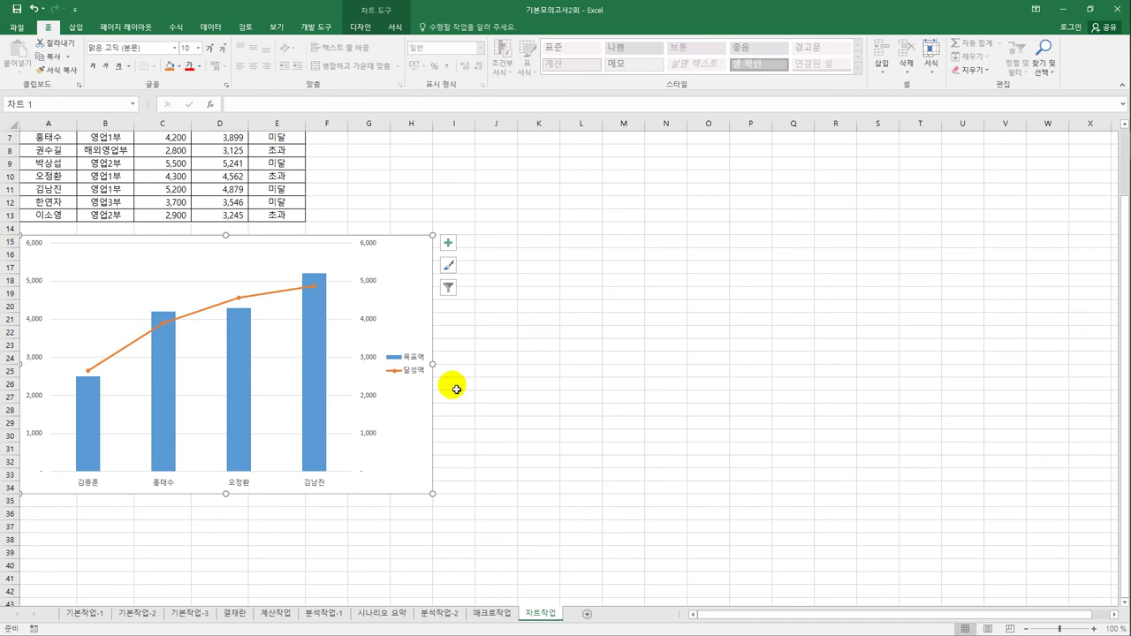
Add a chart title reading 영업1부 매출현황.
left_click(448, 242)
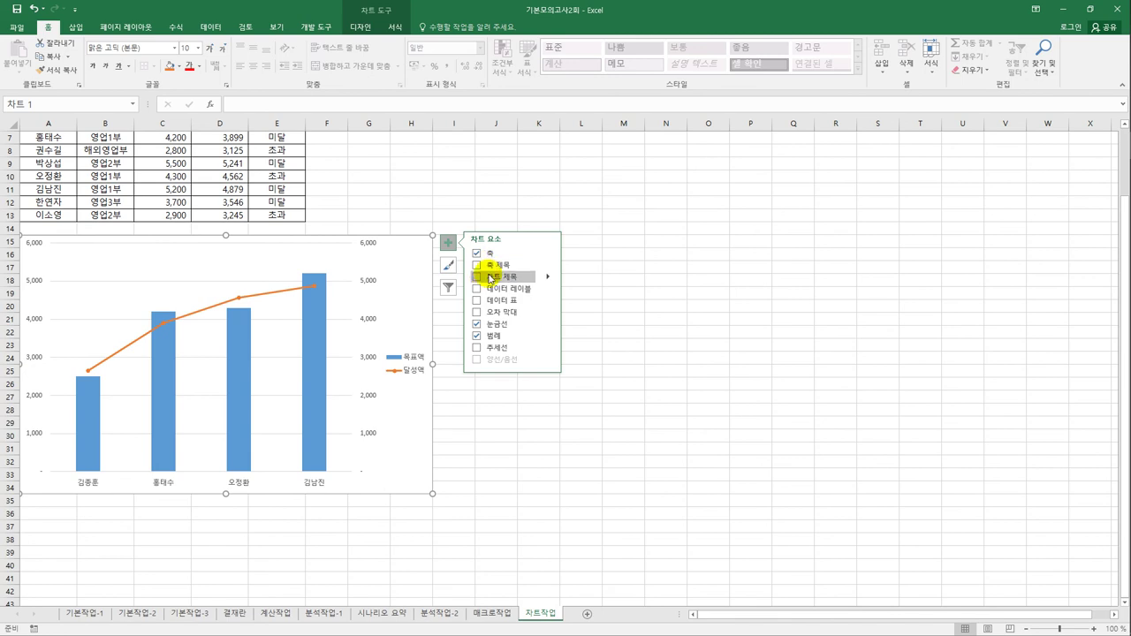
left_click(478, 276)
left_click_drag(205, 250, 263, 256)
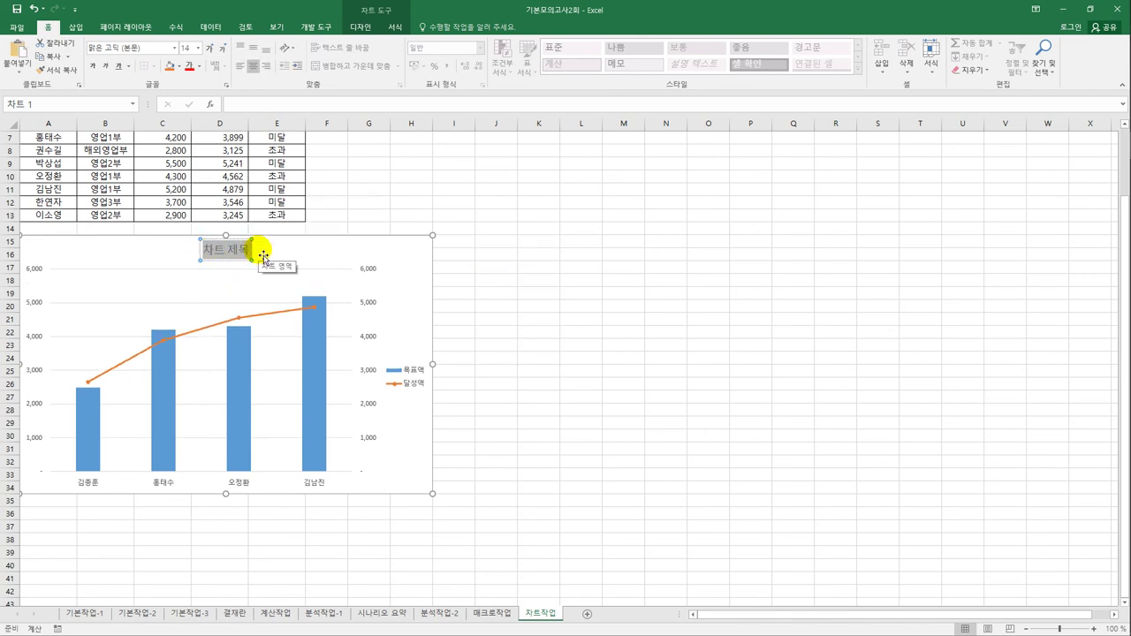
type("영ㅇ")
type("1부")
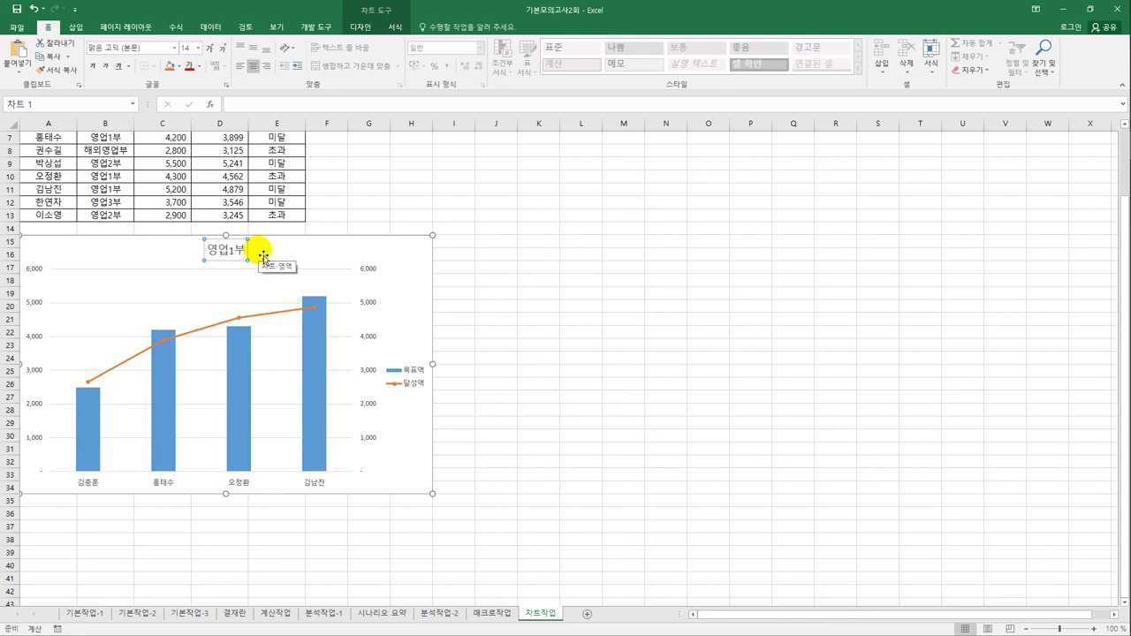
type(" 매출현황")
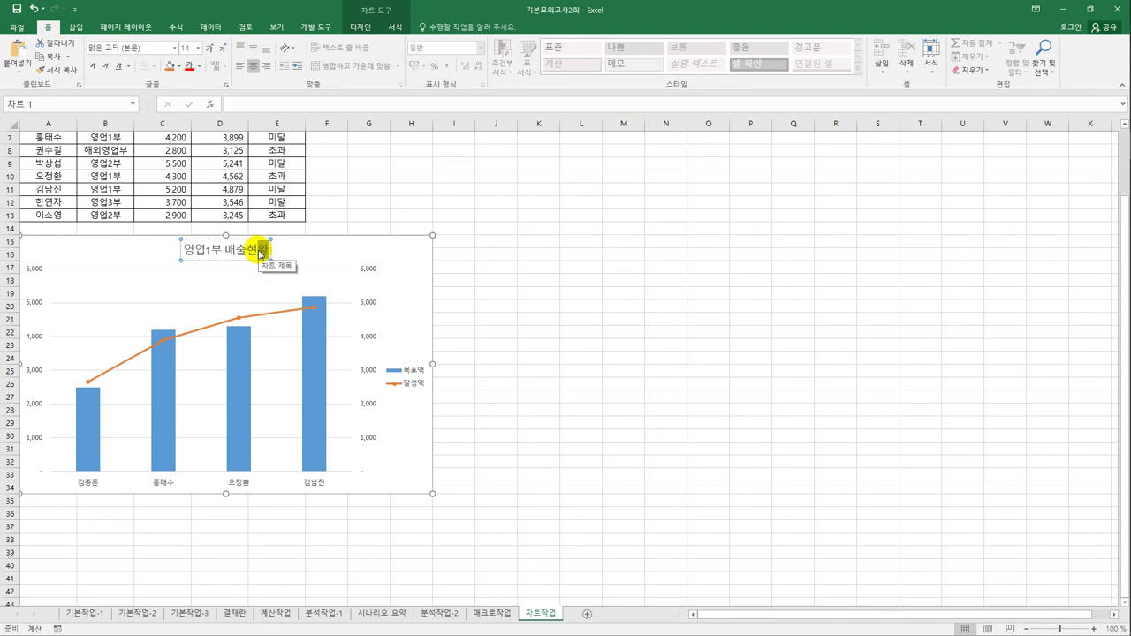
left_click(398, 249)
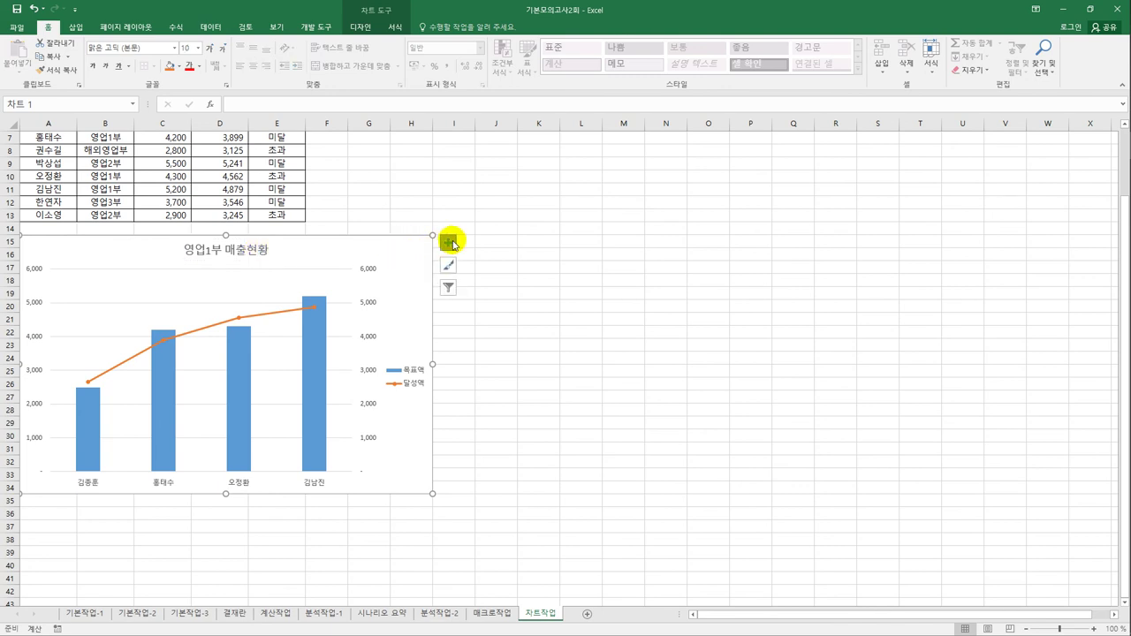
Add axis titles for the primary vertical (기본 세로) and secondary vertical (보조 세로) axes.
left_click(449, 242)
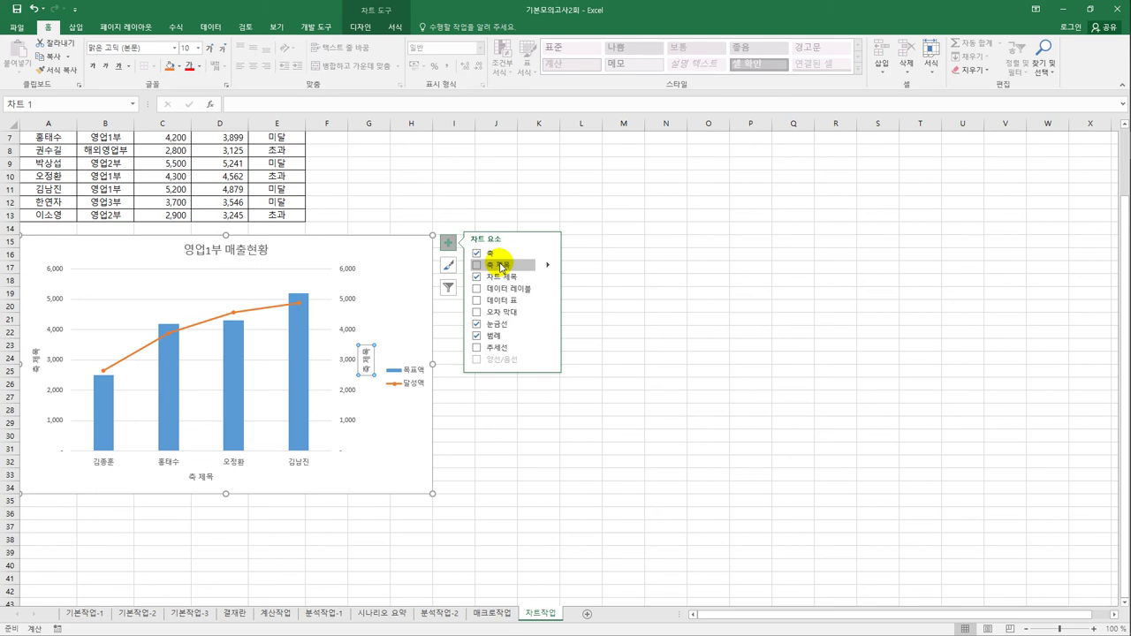
left_click(549, 267)
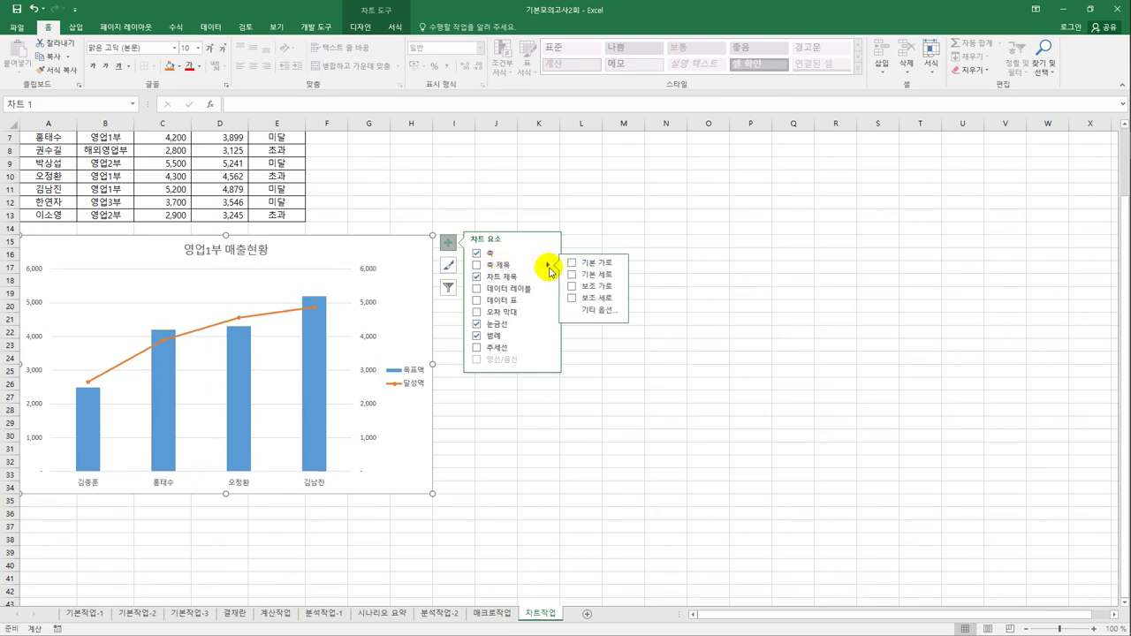
left_click(584, 279)
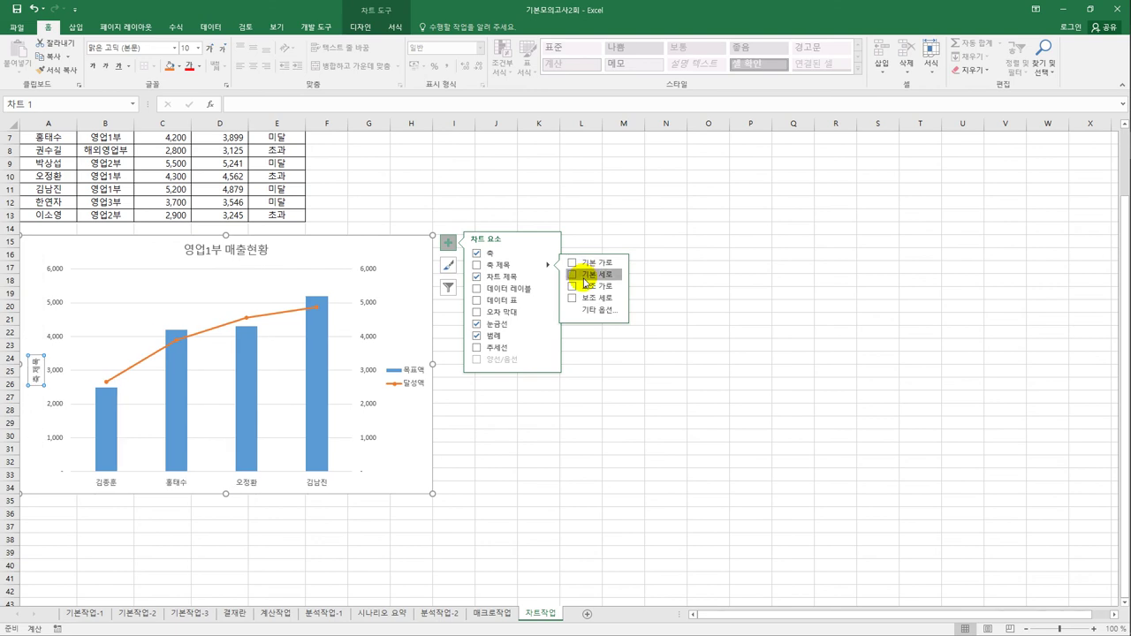
left_click(587, 299)
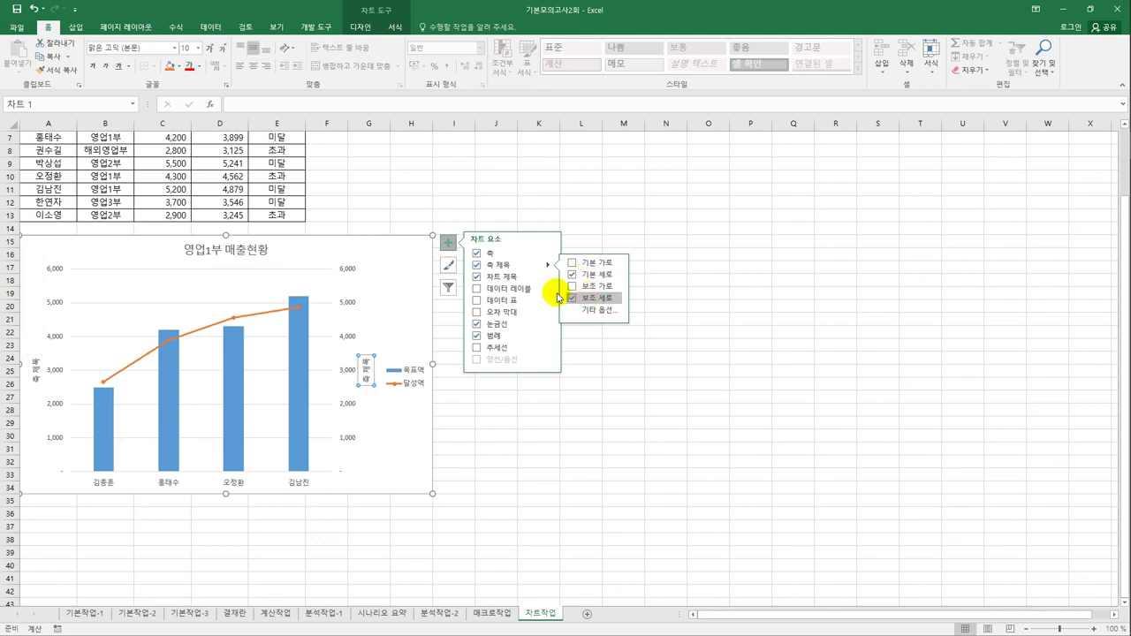
Set the primary vertical axis title to 목표액 and the secondary vertical axis title to 달성액.
left_click(40, 375)
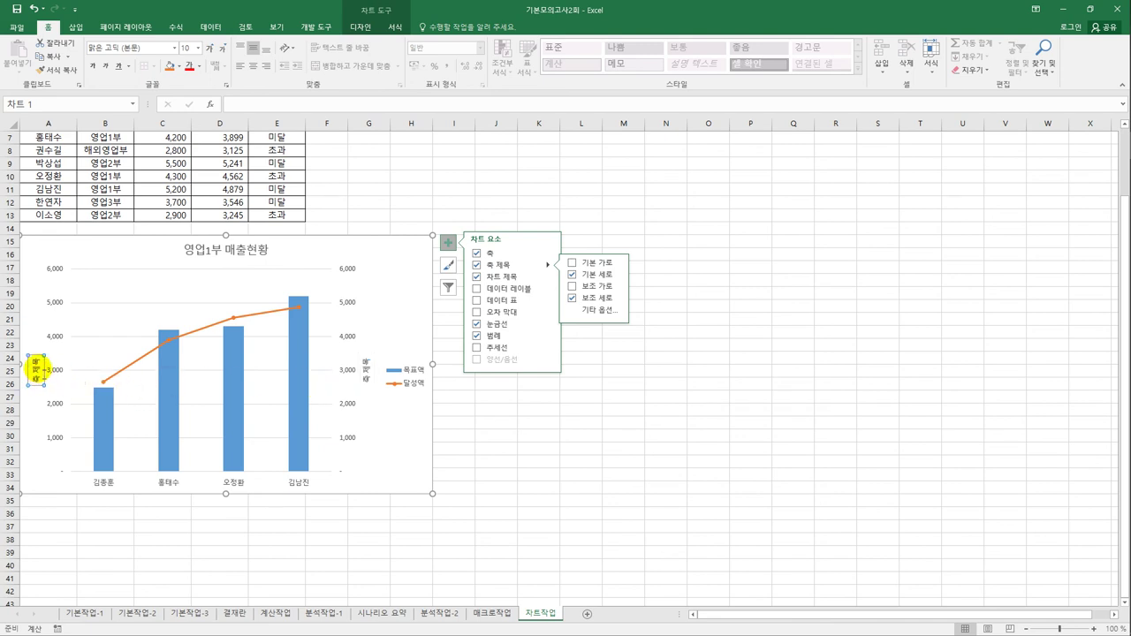
left_click_drag(35, 363, 44, 382)
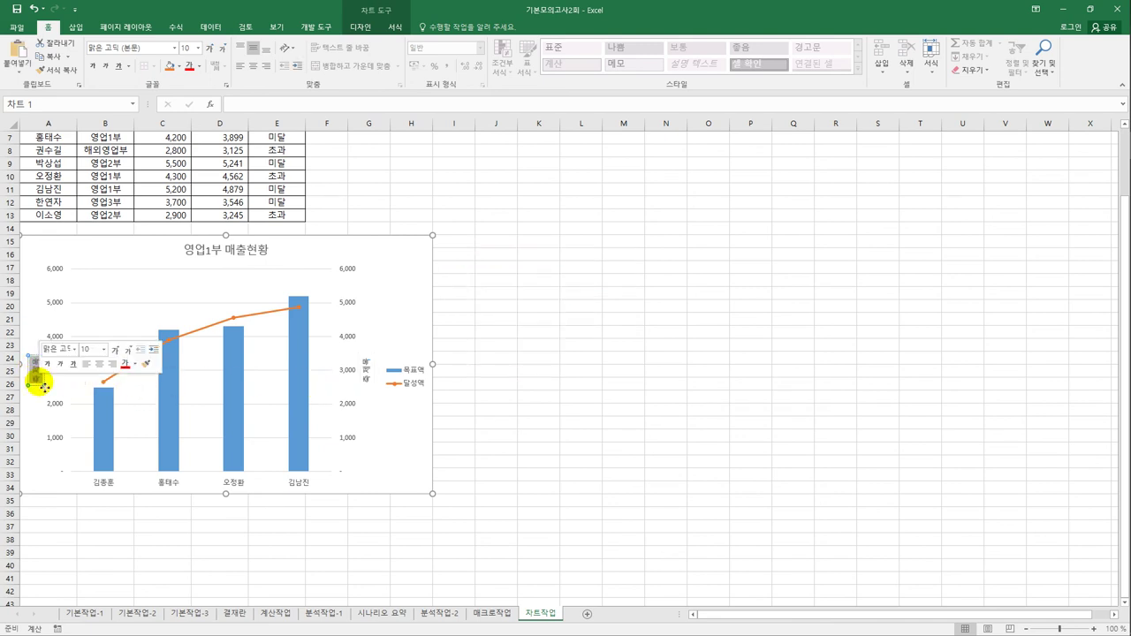
type("매출")
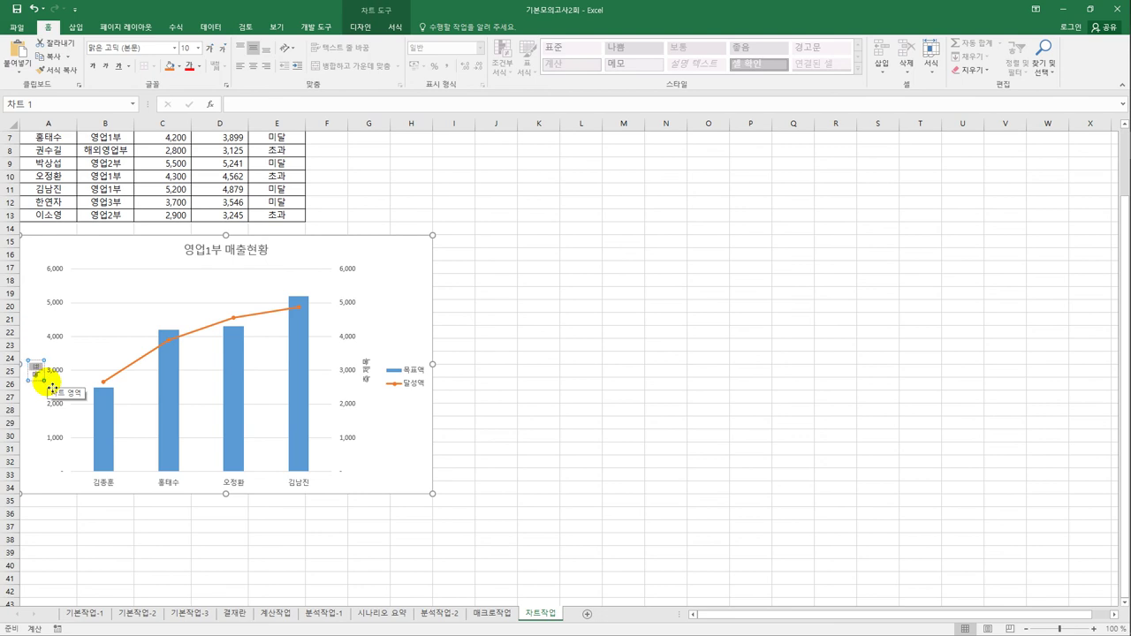
left_click(368, 378)
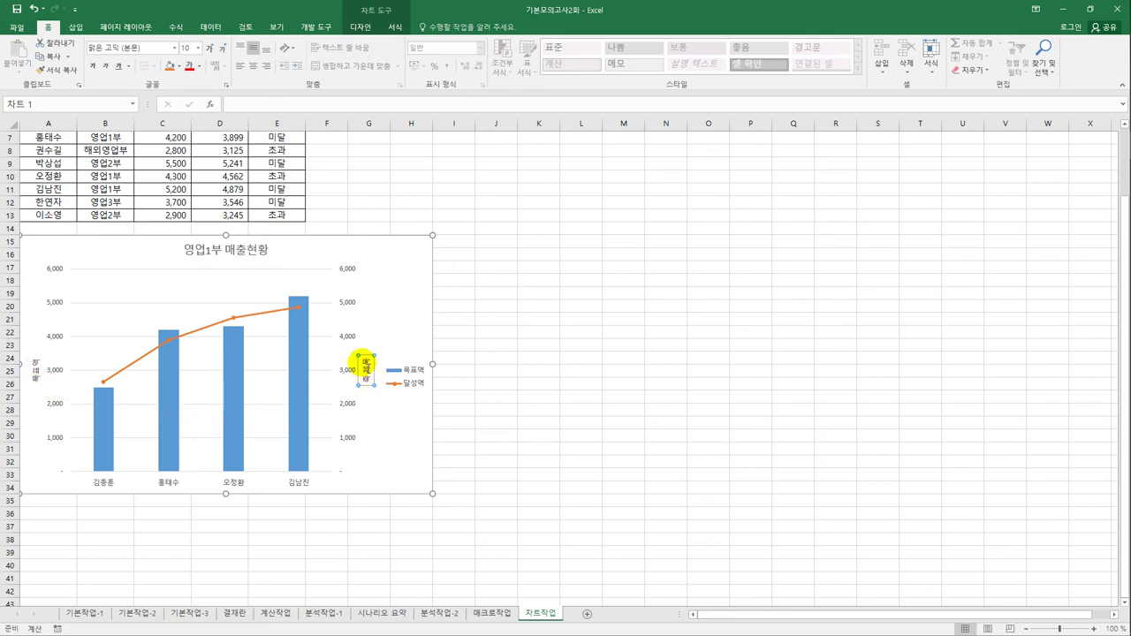
left_click_drag(366, 362, 372, 386)
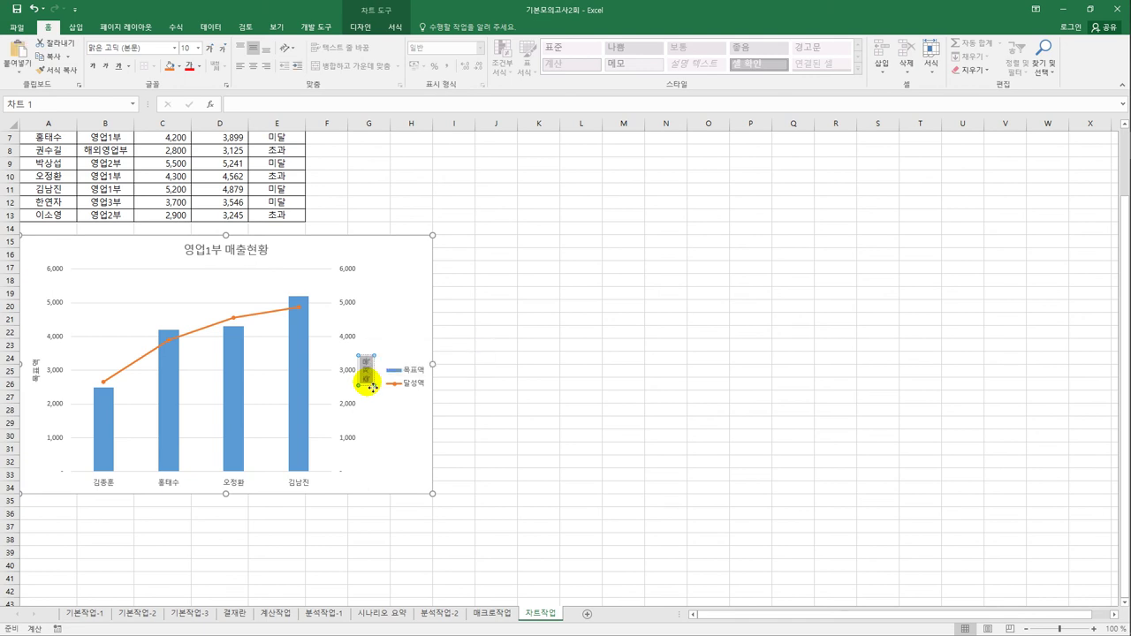
type("매출액")
Change the text direction of both vertical axis titles, 목표액 and 달성액, to 세로.
left_click(39, 387)
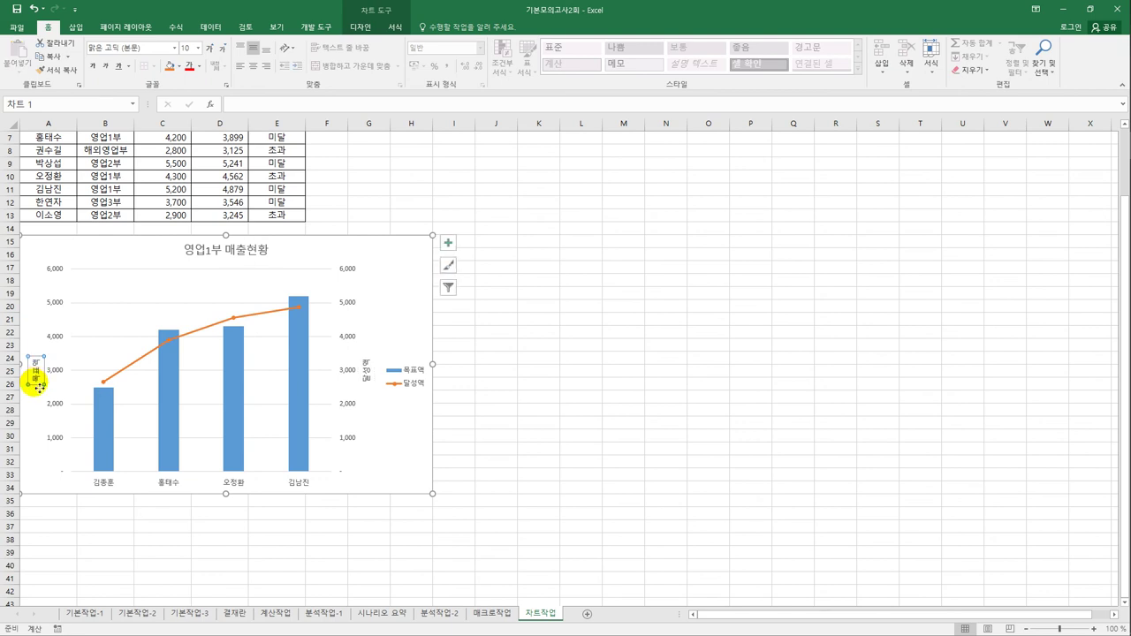
right_click(39, 387)
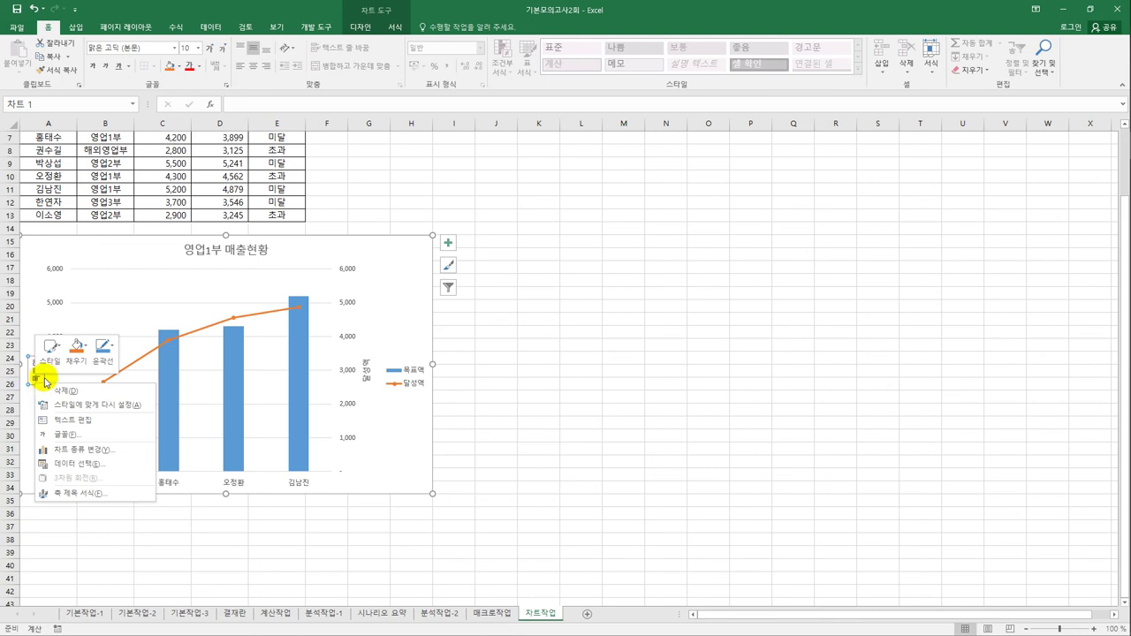
left_click(107, 496)
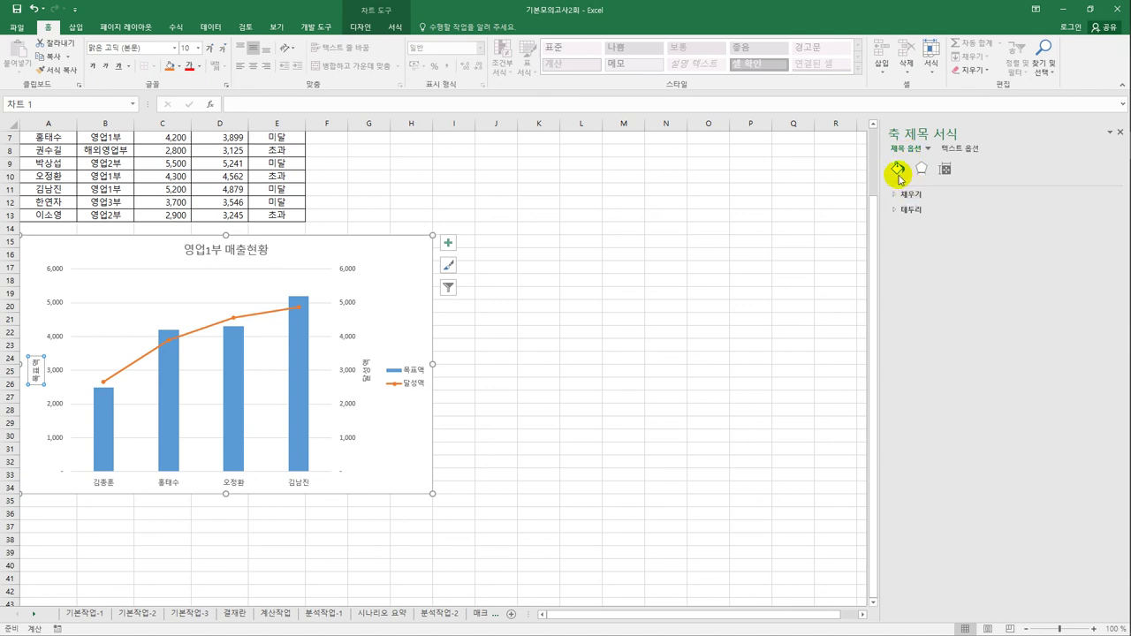
left_click(945, 172)
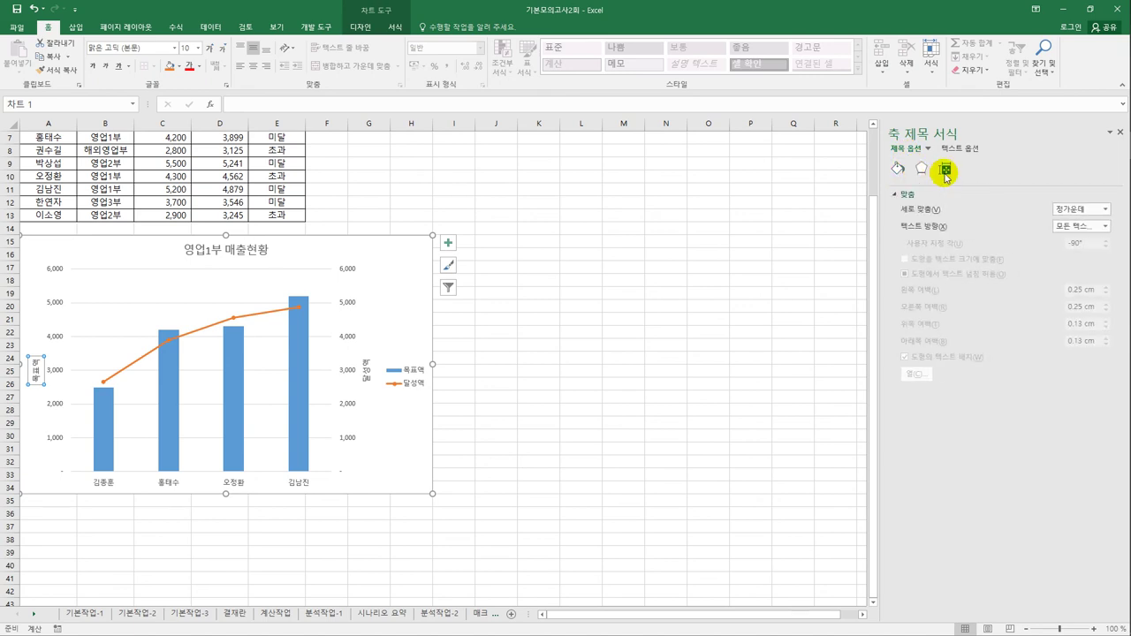
left_click(1060, 226)
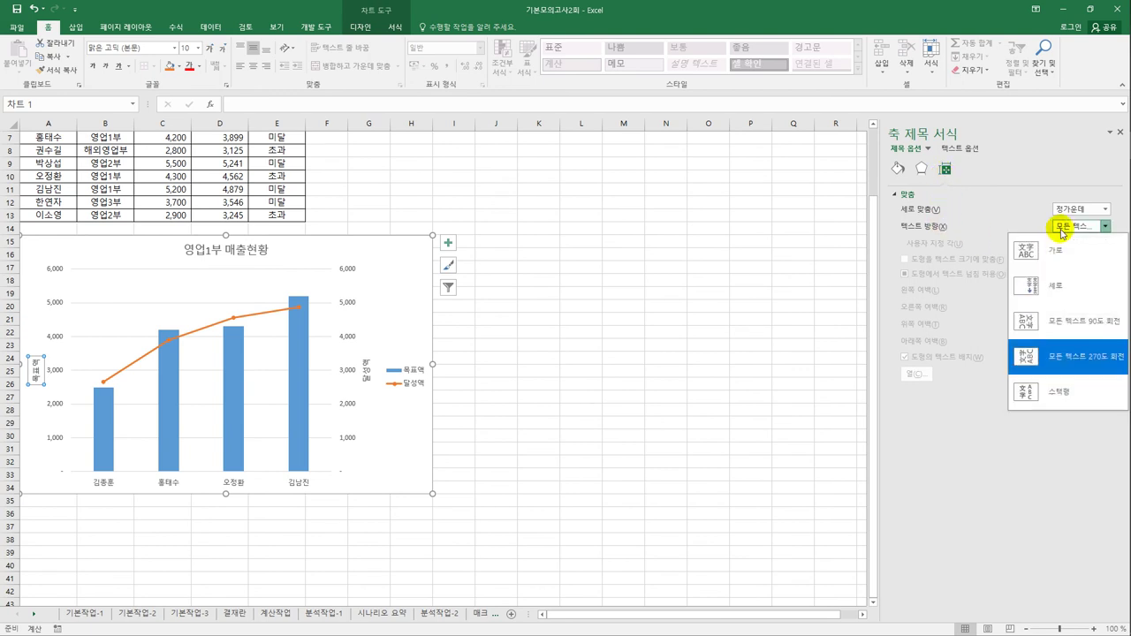
left_click(1048, 291)
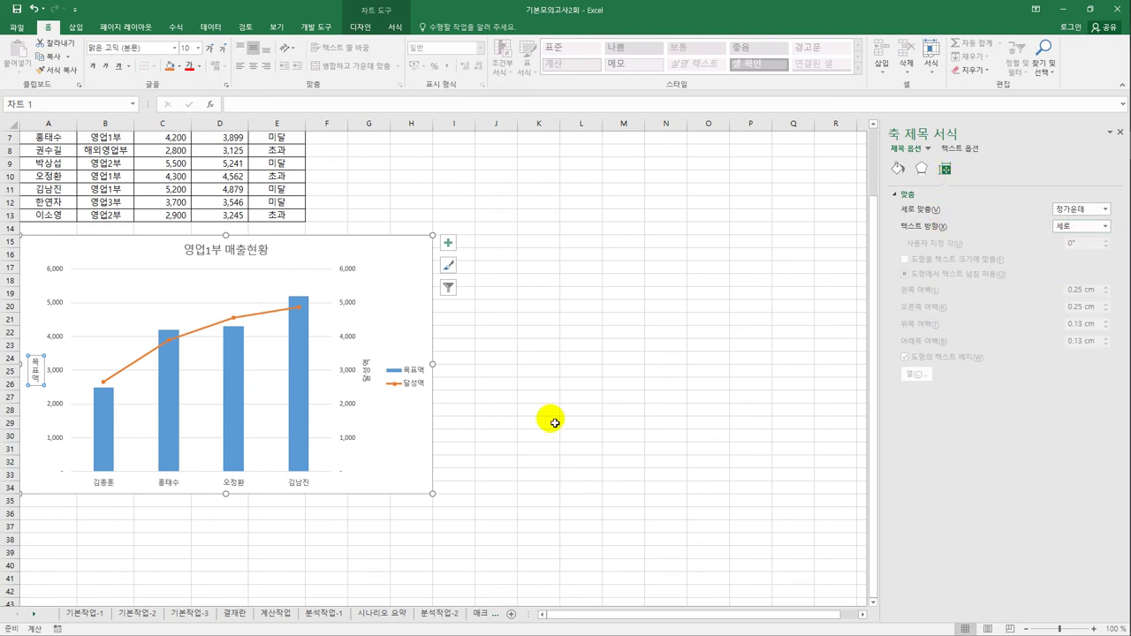
left_click(365, 378)
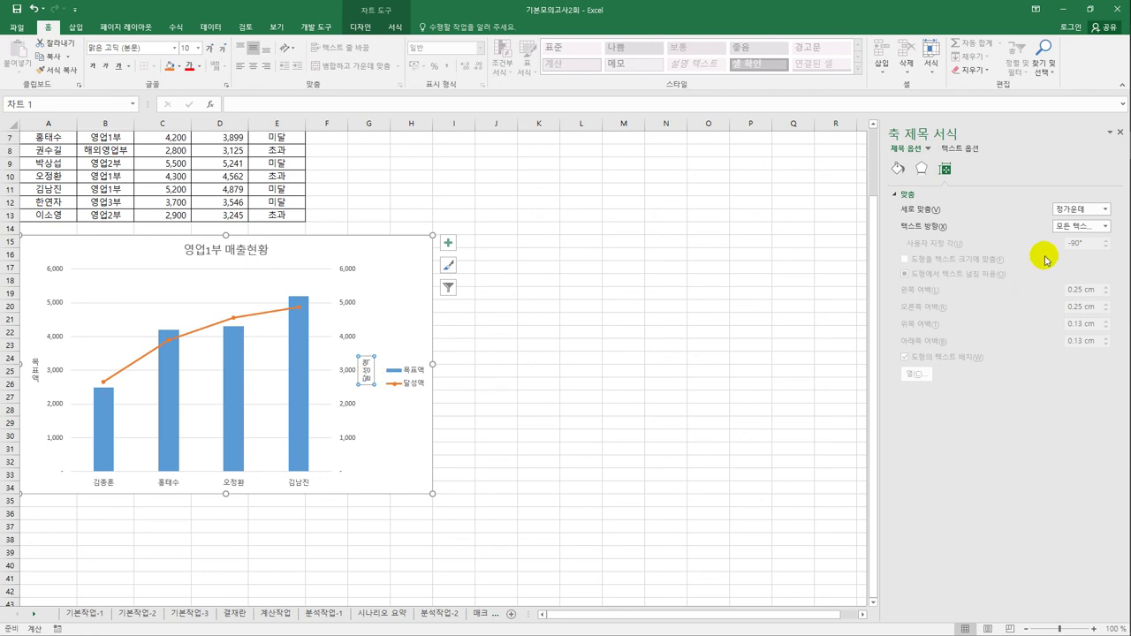
left_click(1064, 228)
left_click(1048, 285)
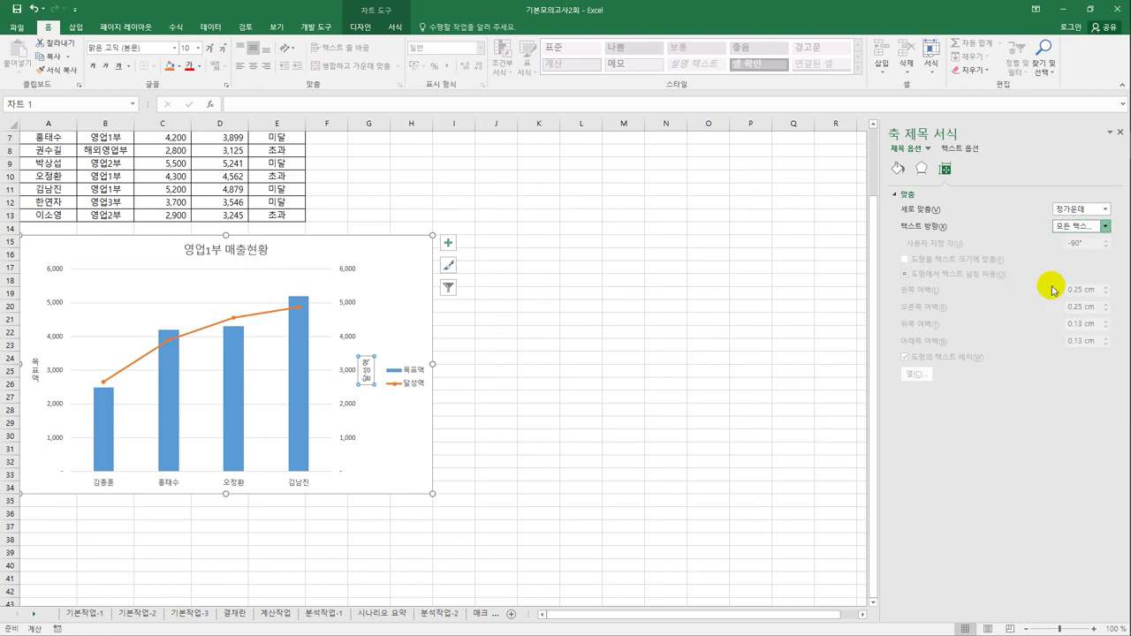
left_click(513, 471)
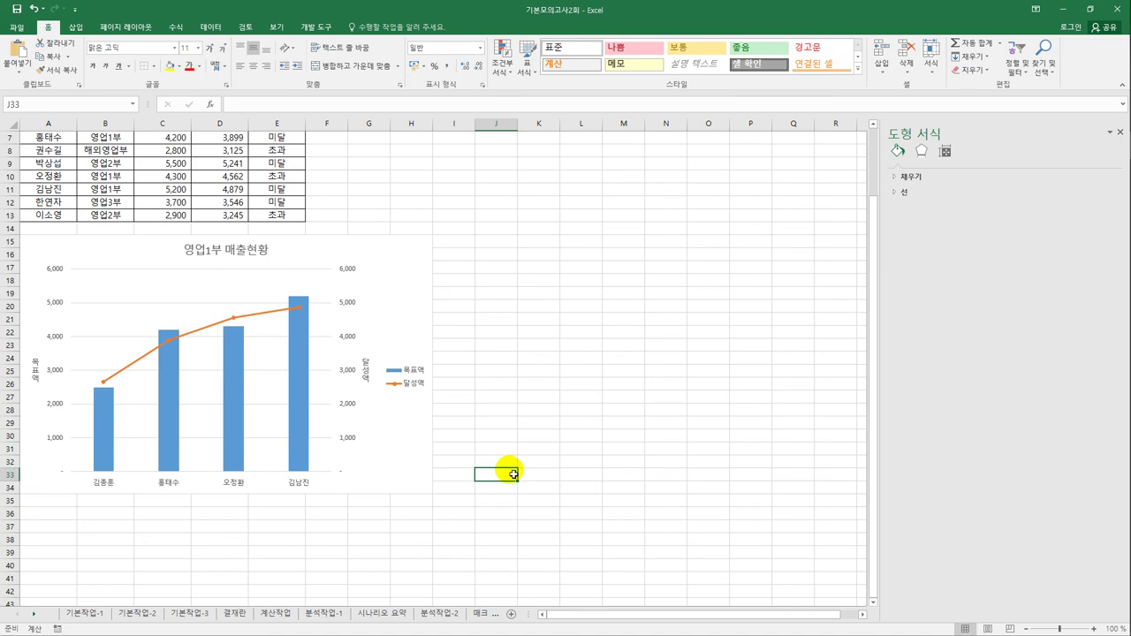
Add a data label to only the last column of the 목표액 series.
left_click(300, 422)
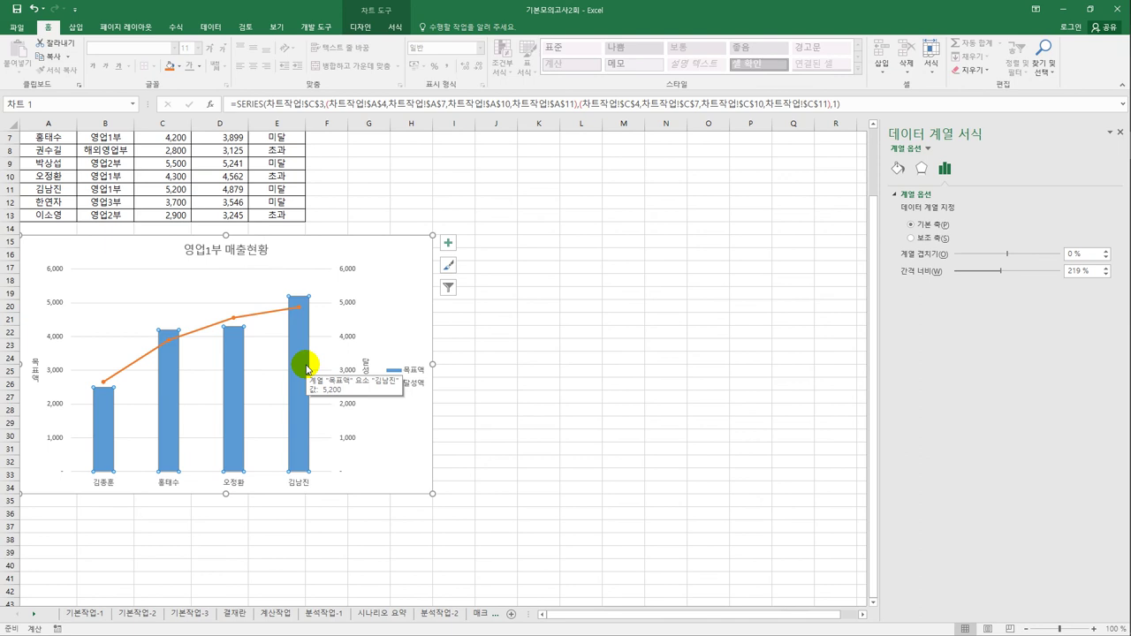
left_click(300, 329)
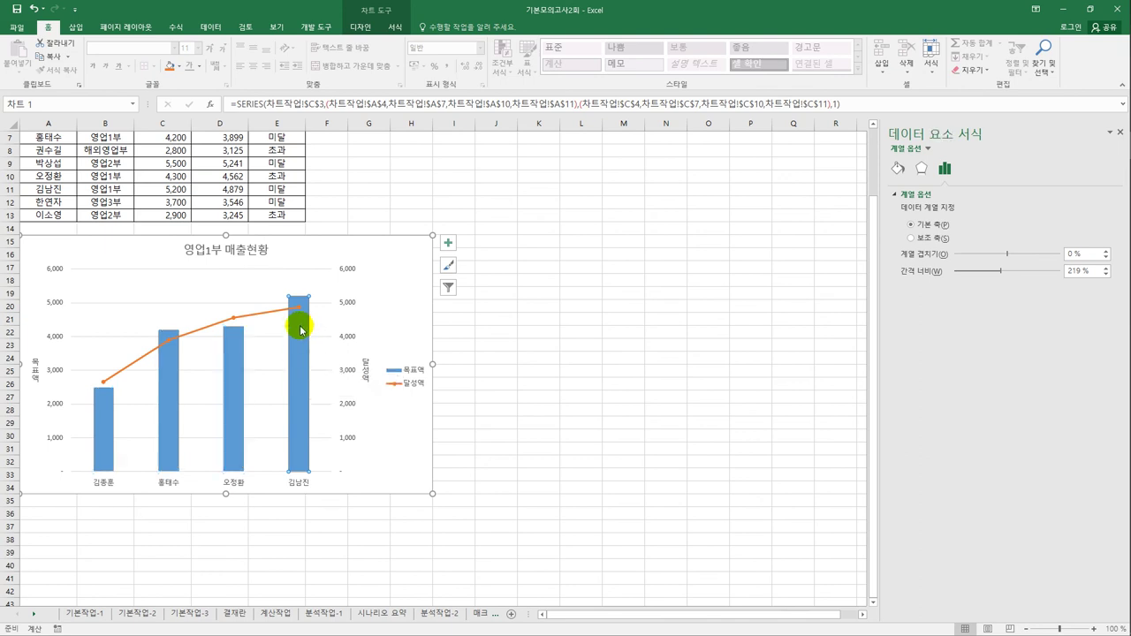
right_click(300, 329)
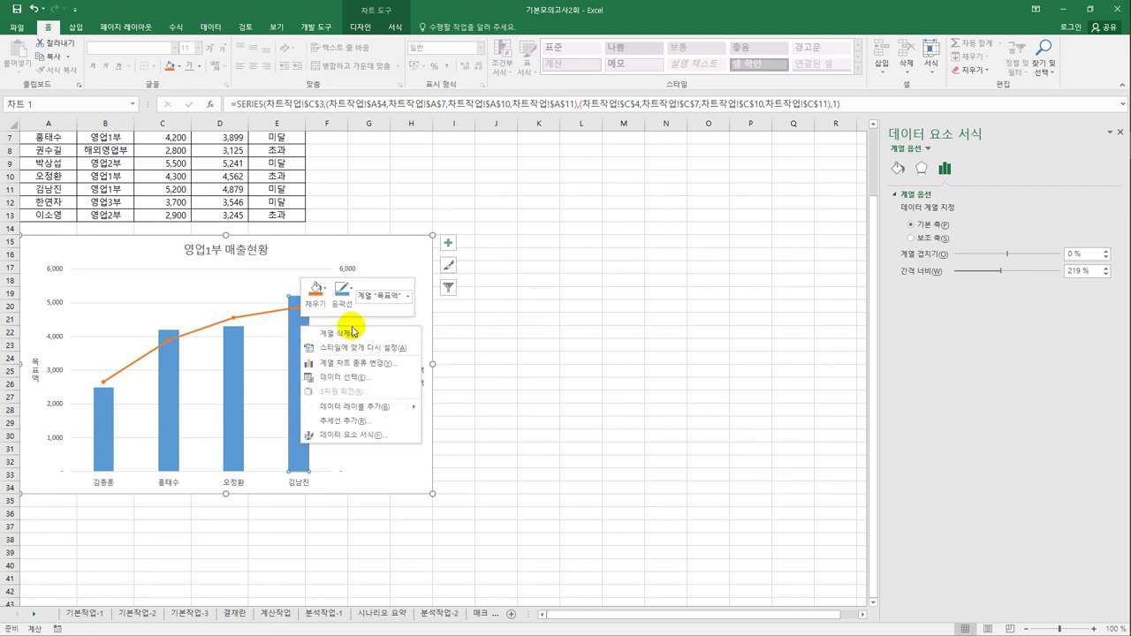
left_click(362, 408)
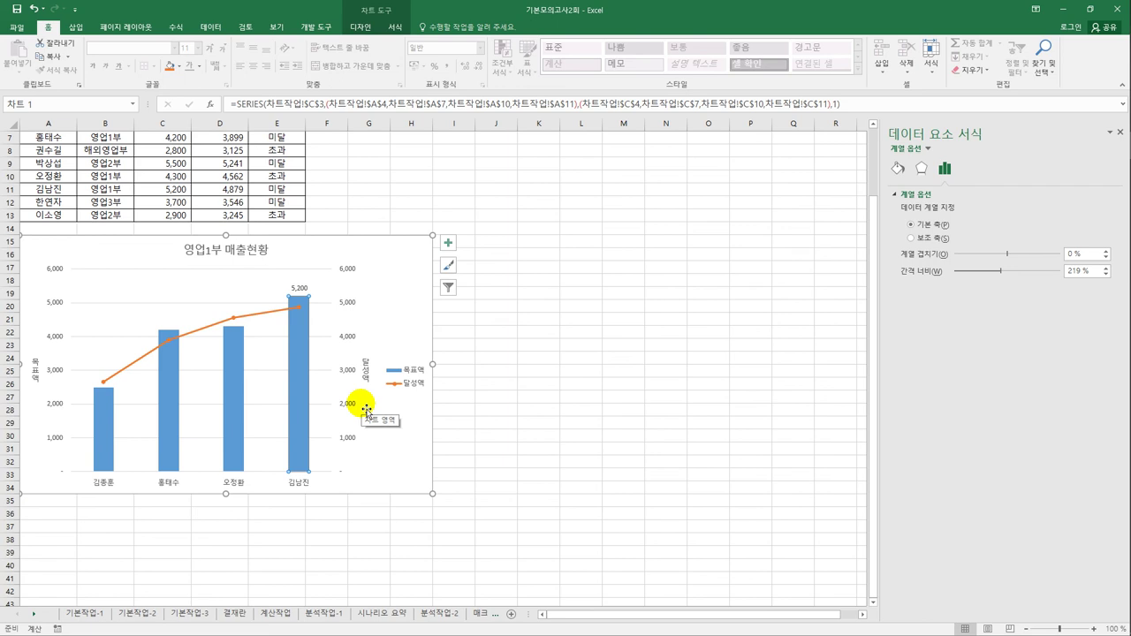
Place the chart legend below the plot area (아래쪽).
left_click(448, 243)
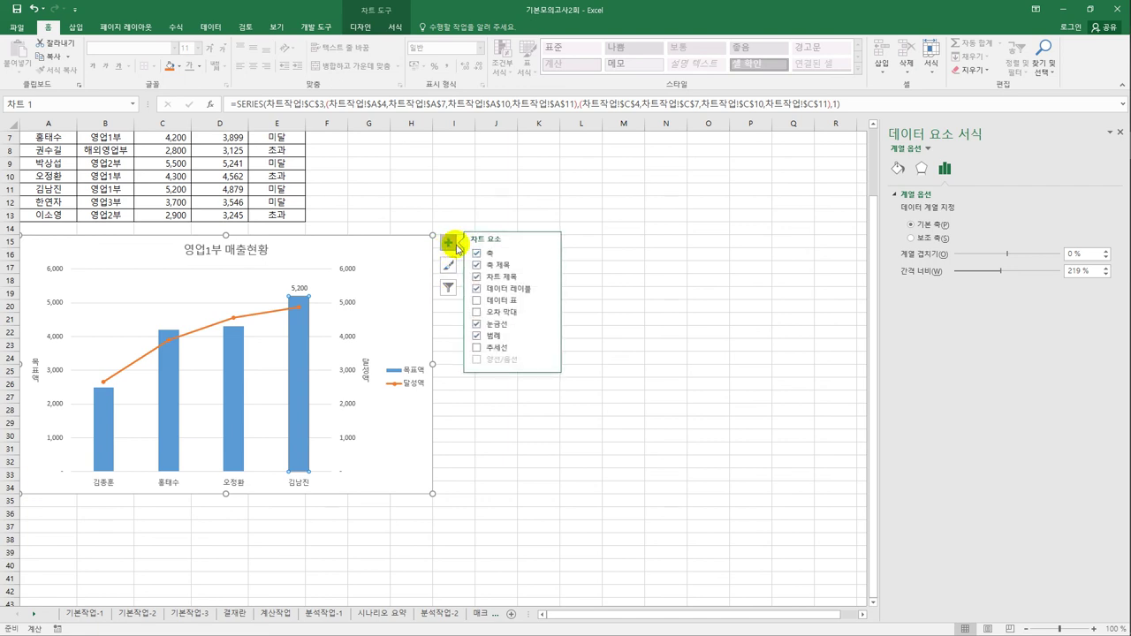
left_click(547, 337)
left_click(593, 376)
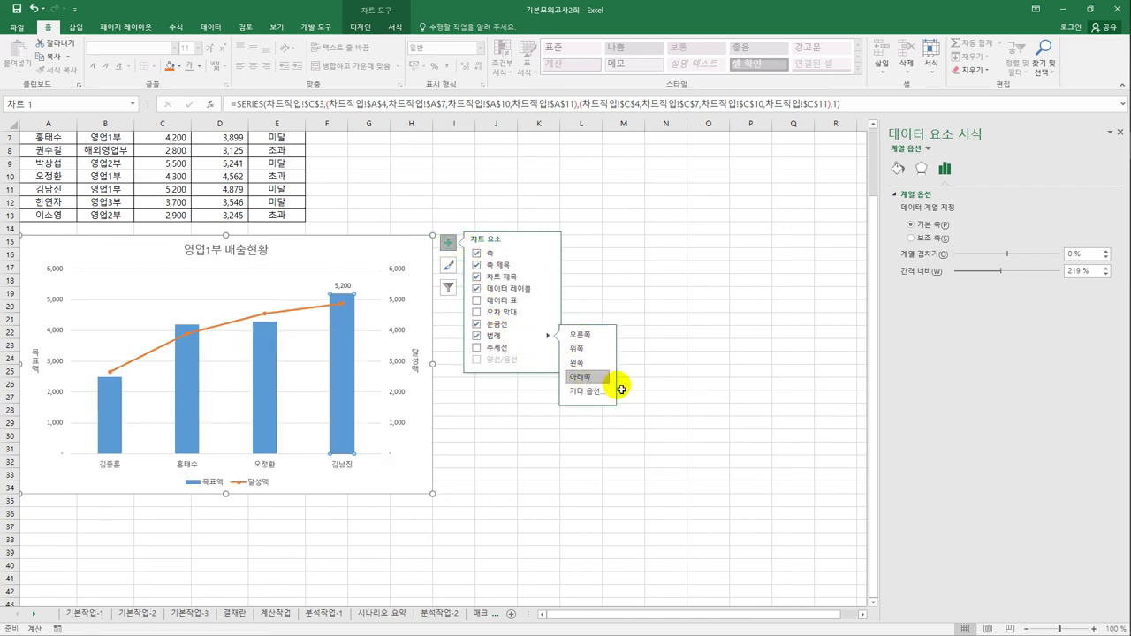
Format the legend text in 돋움체, size 11, italic.
left_click(263, 483)
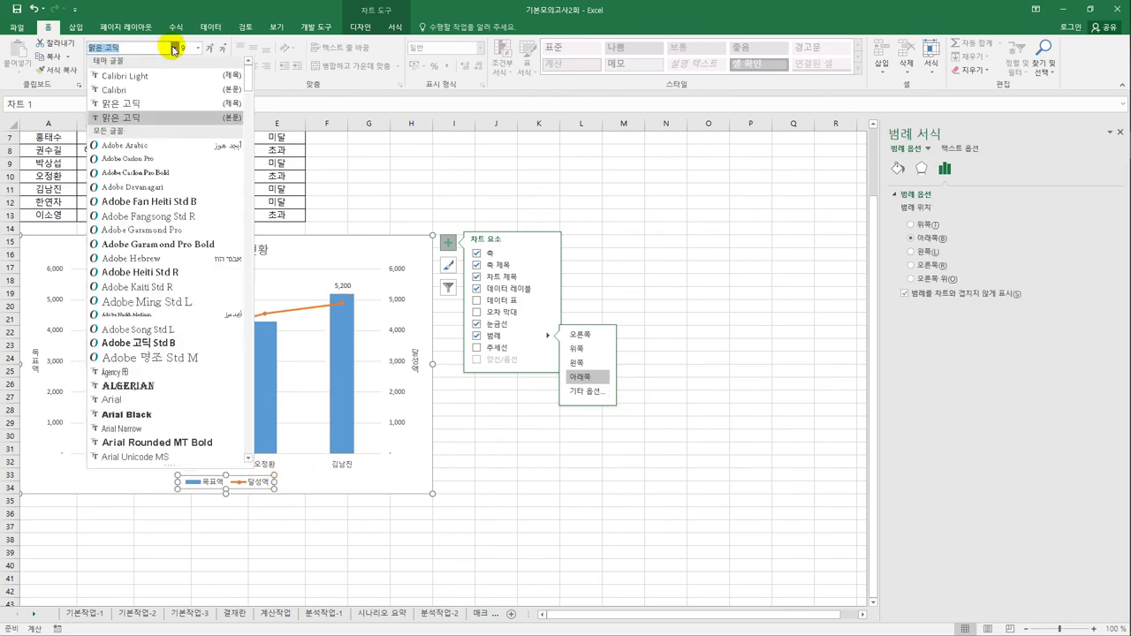
left_click(174, 48)
left_click_drag(249, 82, 250, 432)
left_click(144, 325)
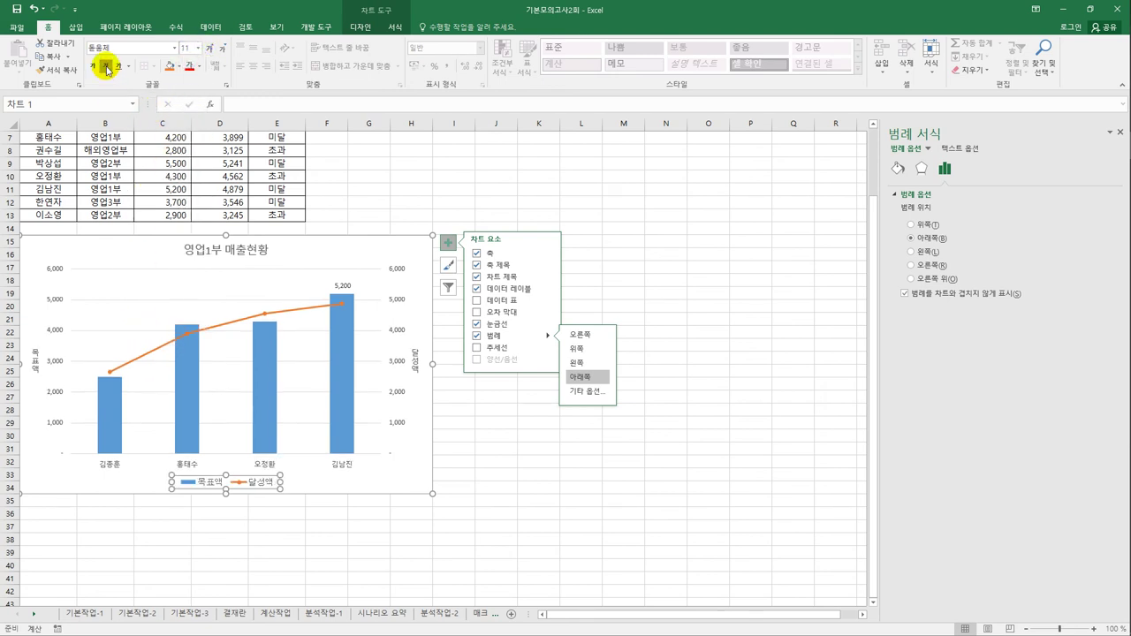
left_click(105, 66)
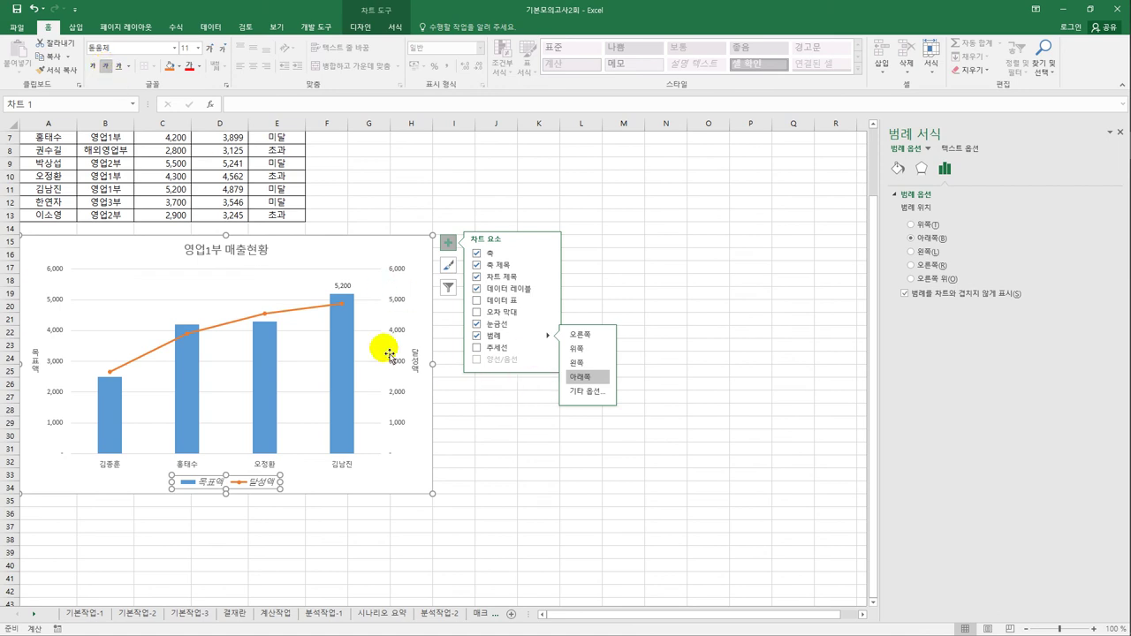
Apply the first outer (바깥쪽) shadow preset, offset diagonally to the lower right, to the legend.
left_click(920, 169)
left_click(918, 192)
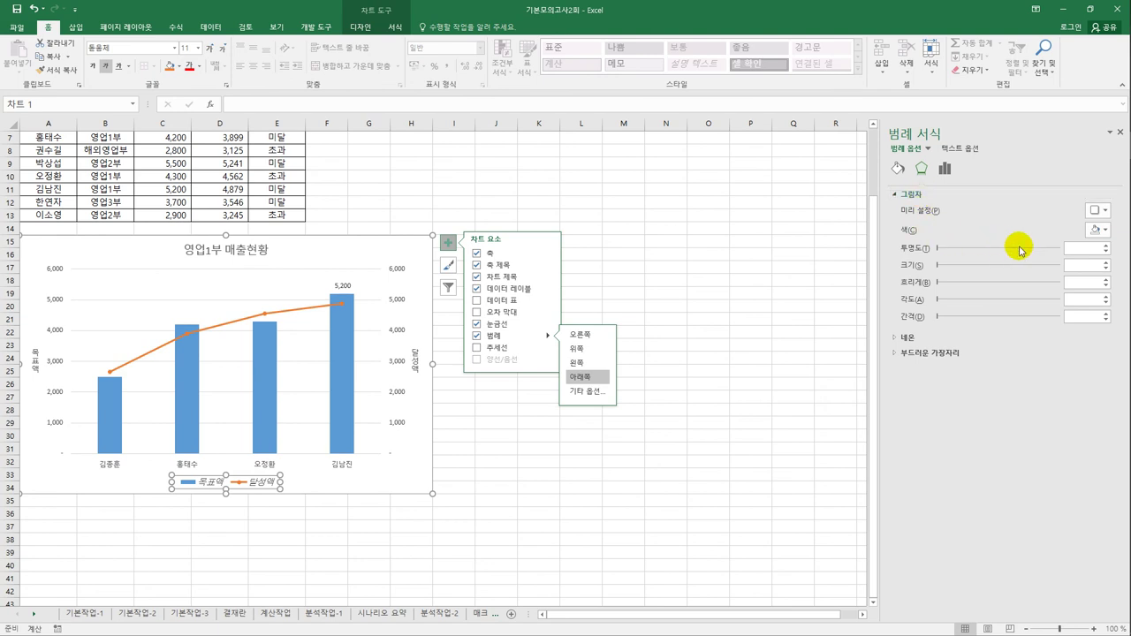
left_click(1093, 211)
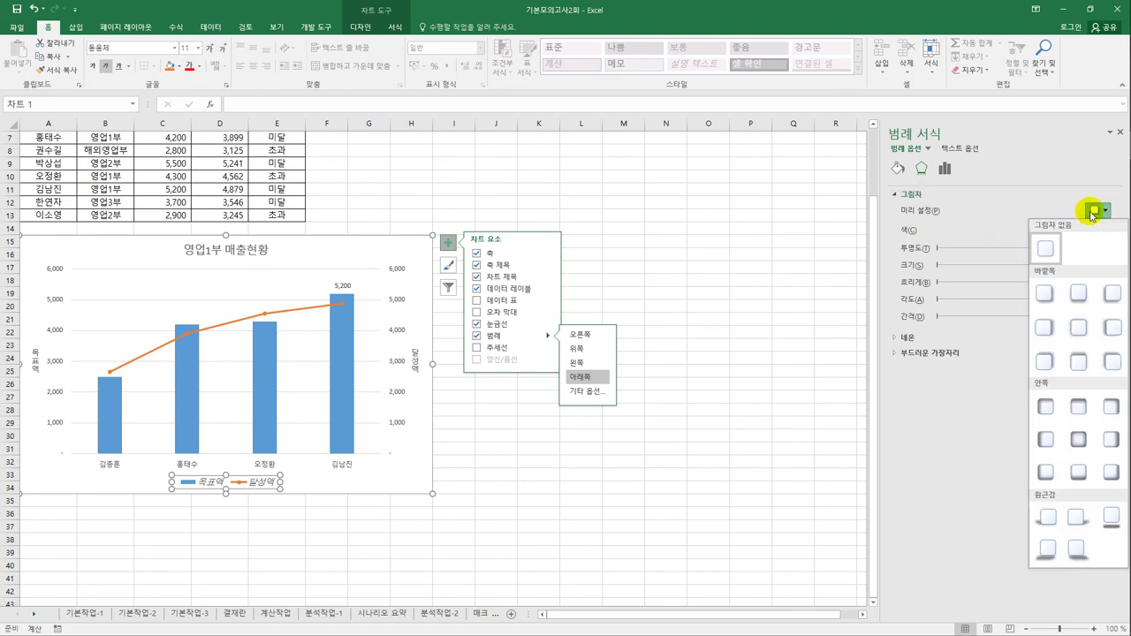
left_click(1045, 293)
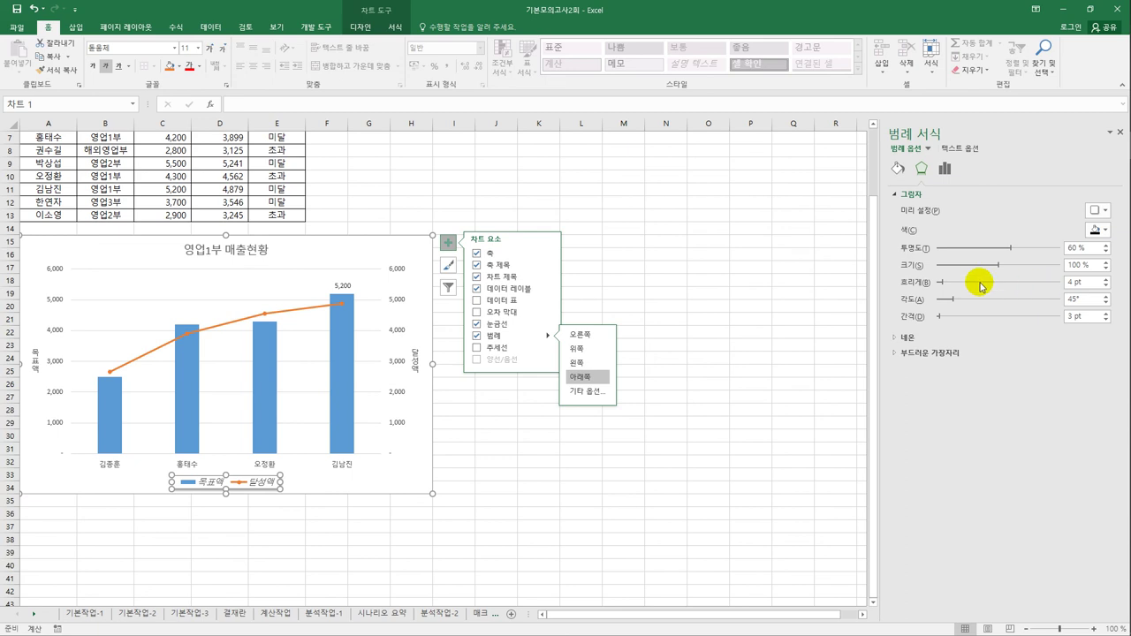
Give the legend a solid white fill (단색 채우기).
left_click(899, 169)
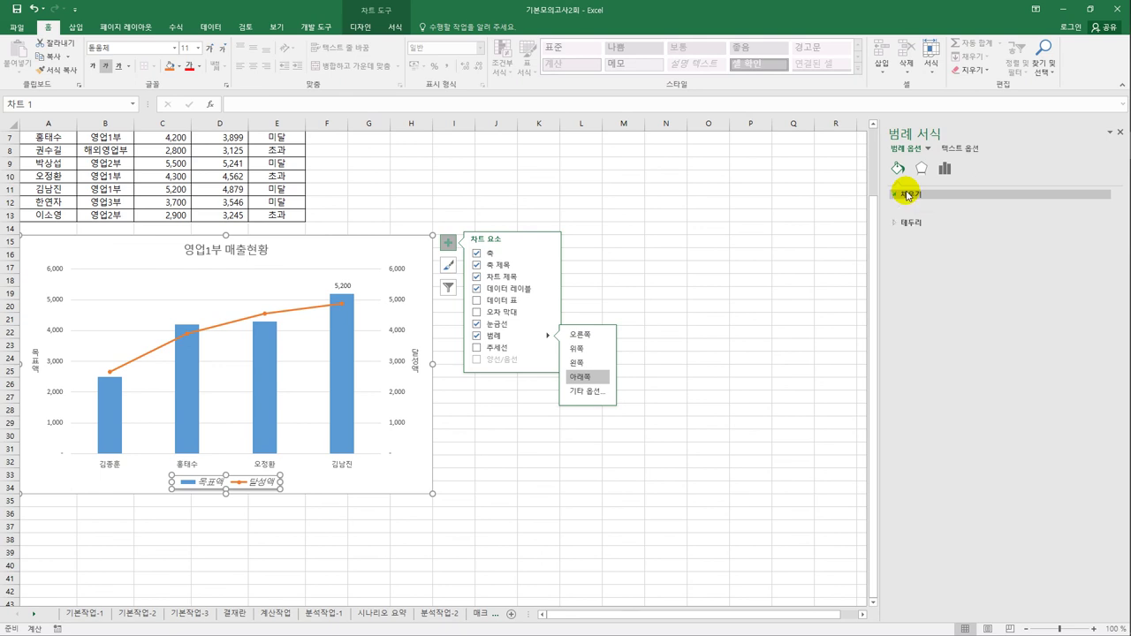
left_click(908, 194)
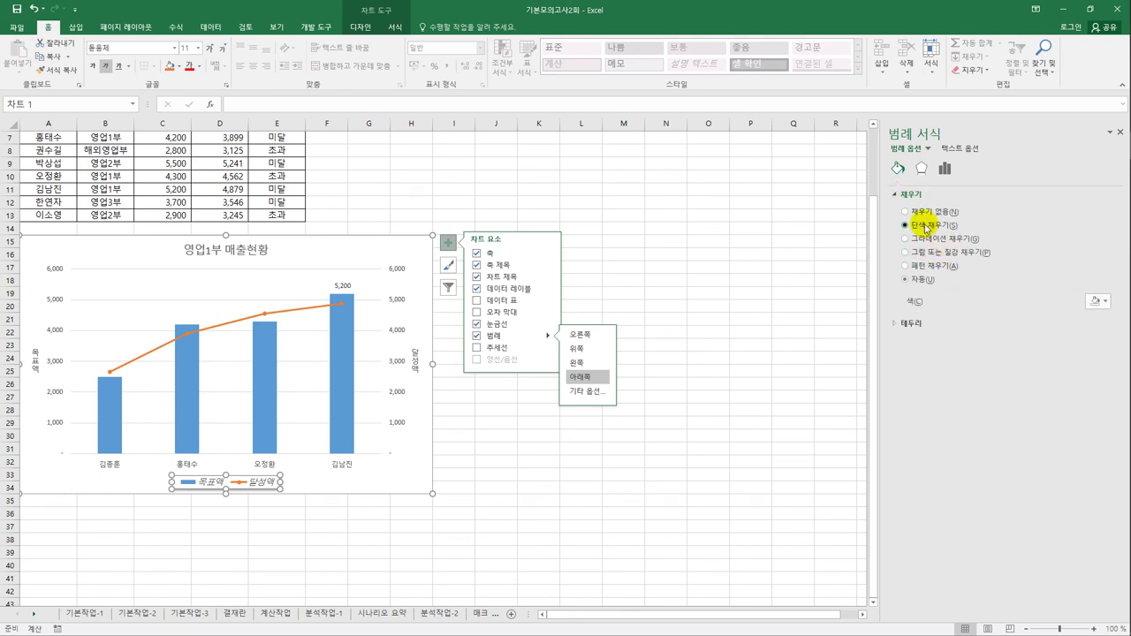
left_click(903, 224)
left_click(1105, 303)
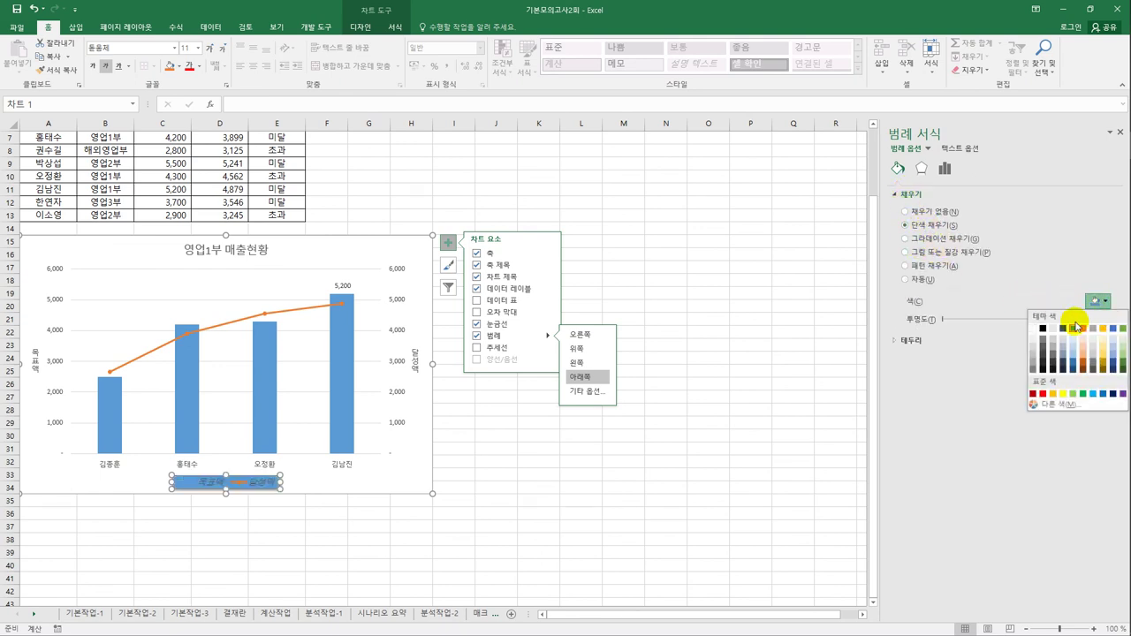
left_click(1034, 328)
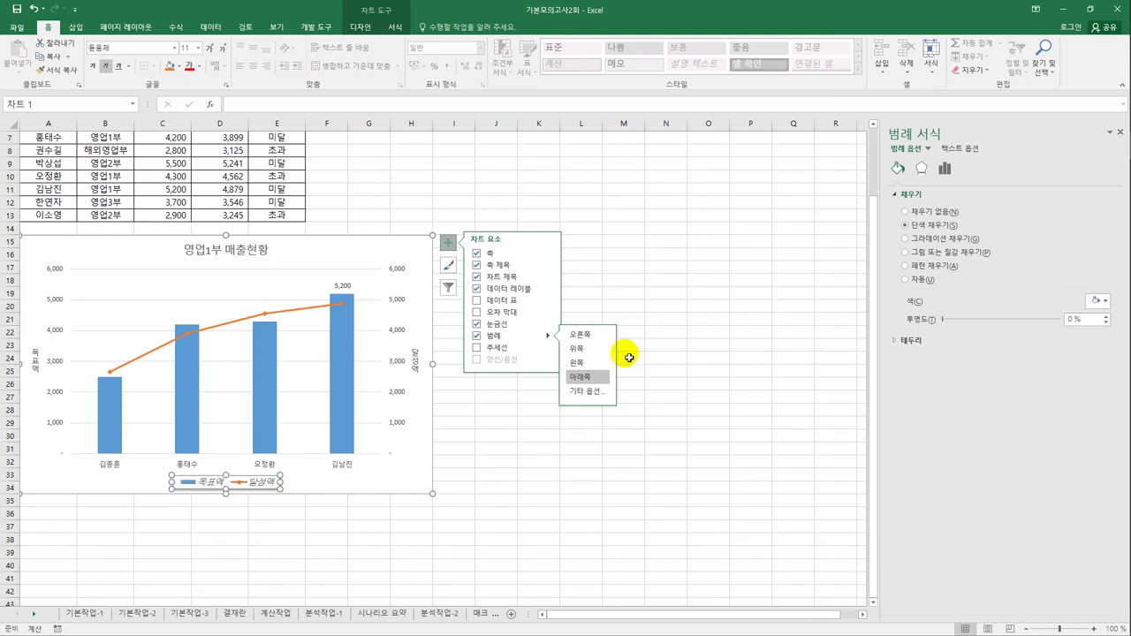
Apply the first outer (바깥쪽) shadow preset, offset diagonally to the lower right, to the chart area.
left_click(411, 263)
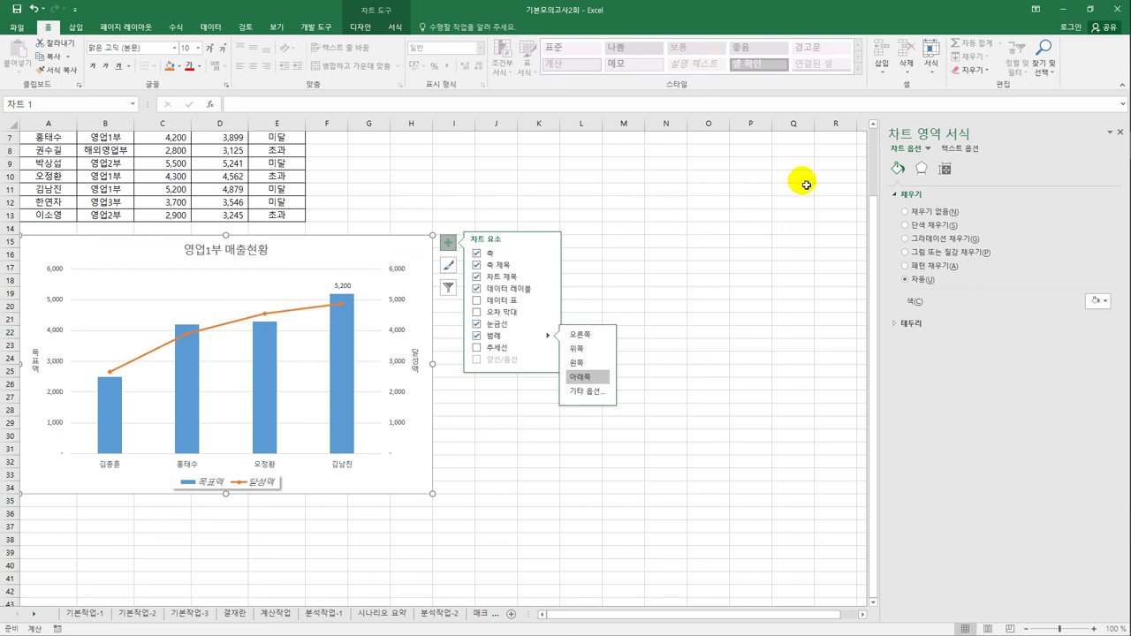
left_click(921, 170)
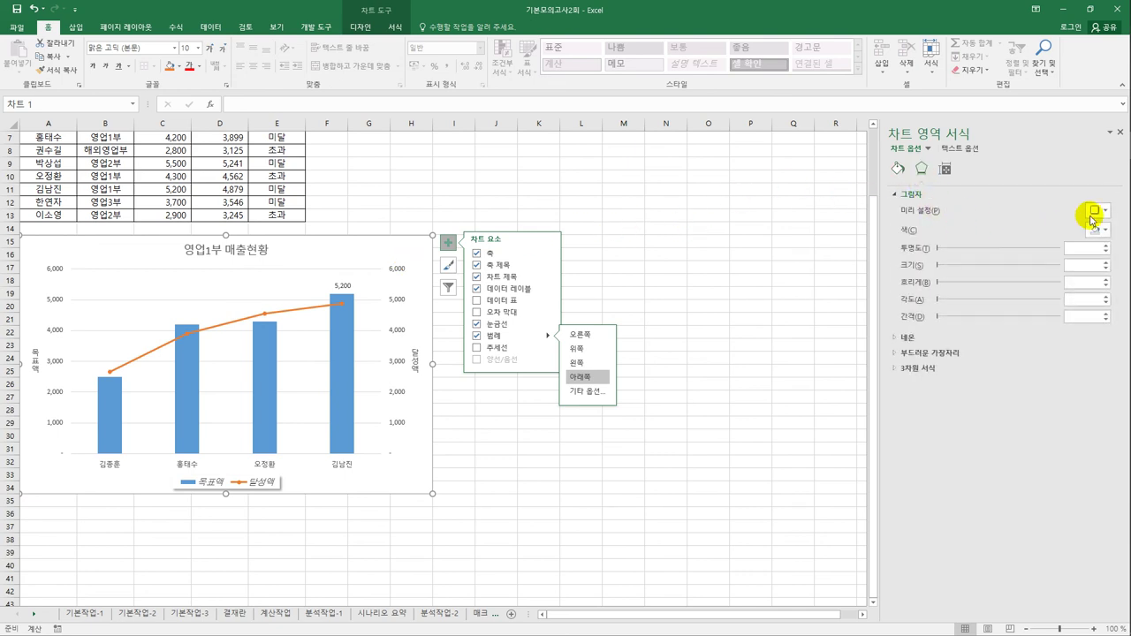
left_click(1096, 211)
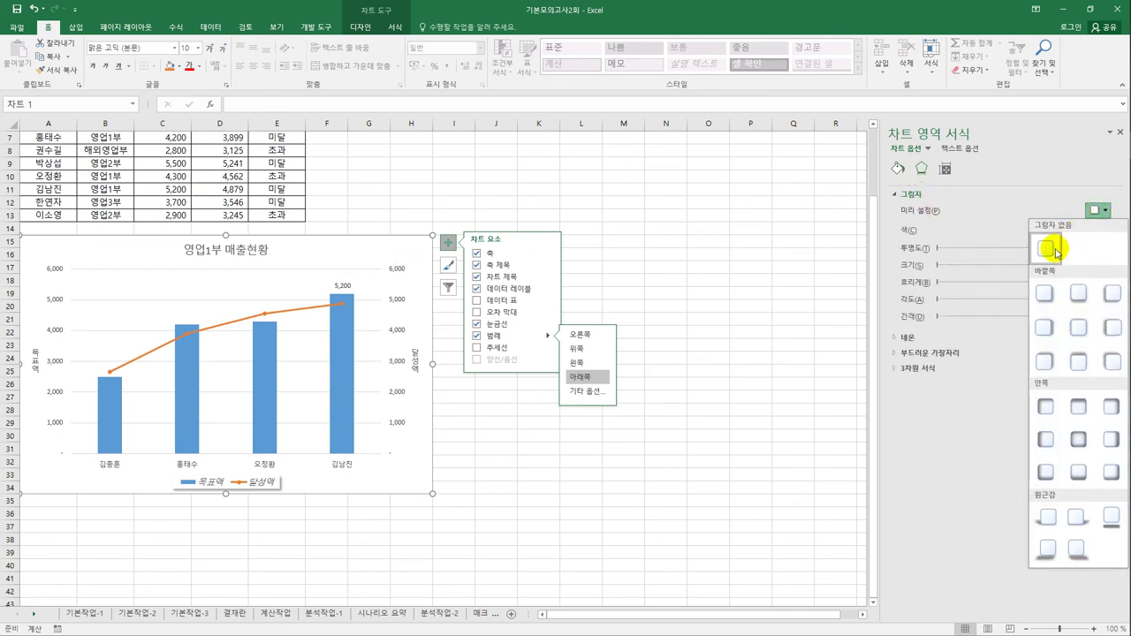
left_click(1046, 292)
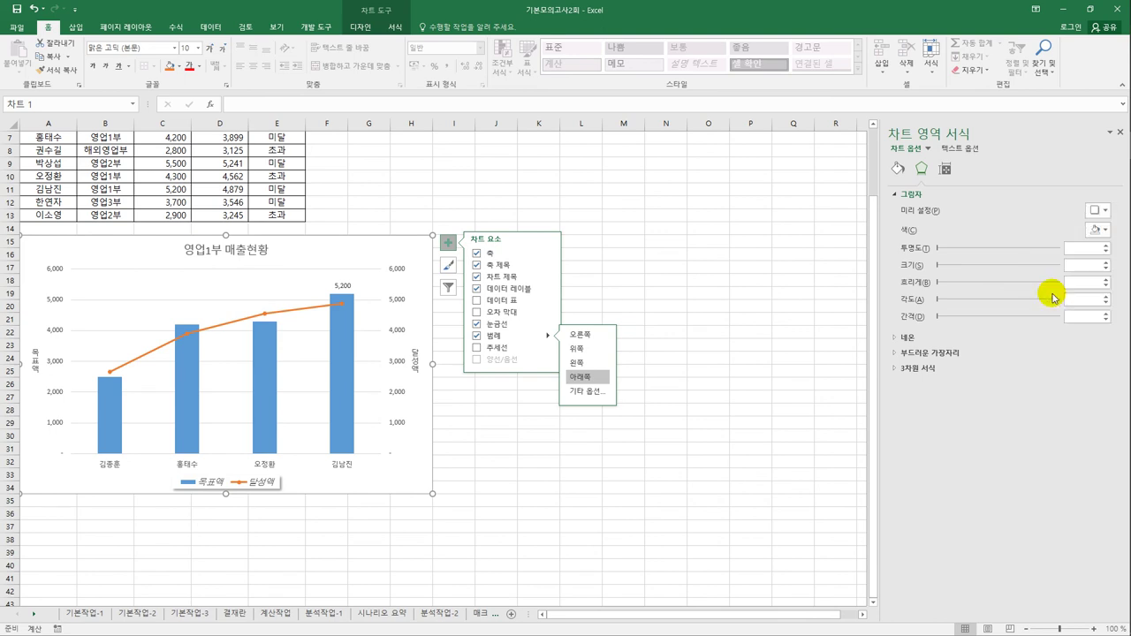
Give the chart area border rounded corners (둥근 모서리) and deselect the chart.
left_click(897, 169)
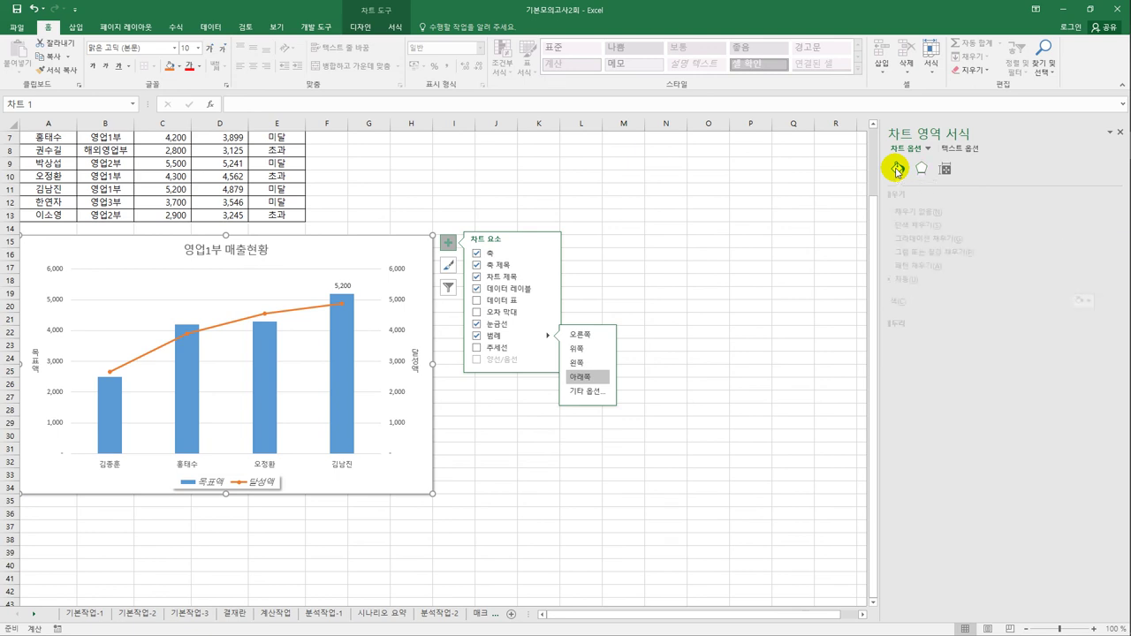
left_click(898, 323)
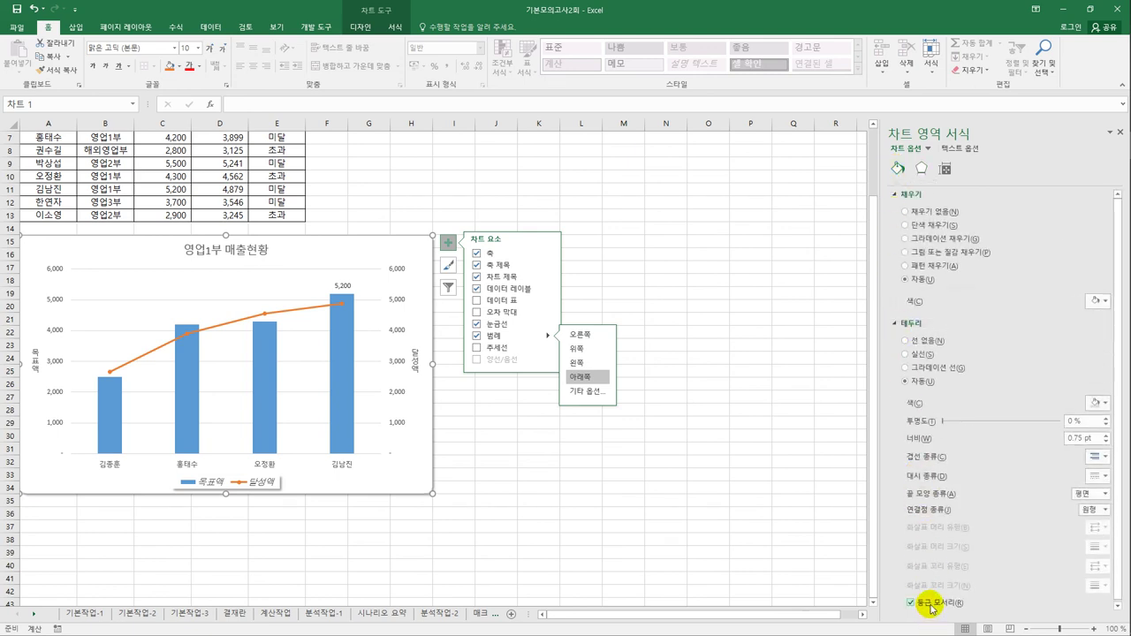
left_click(623, 511)
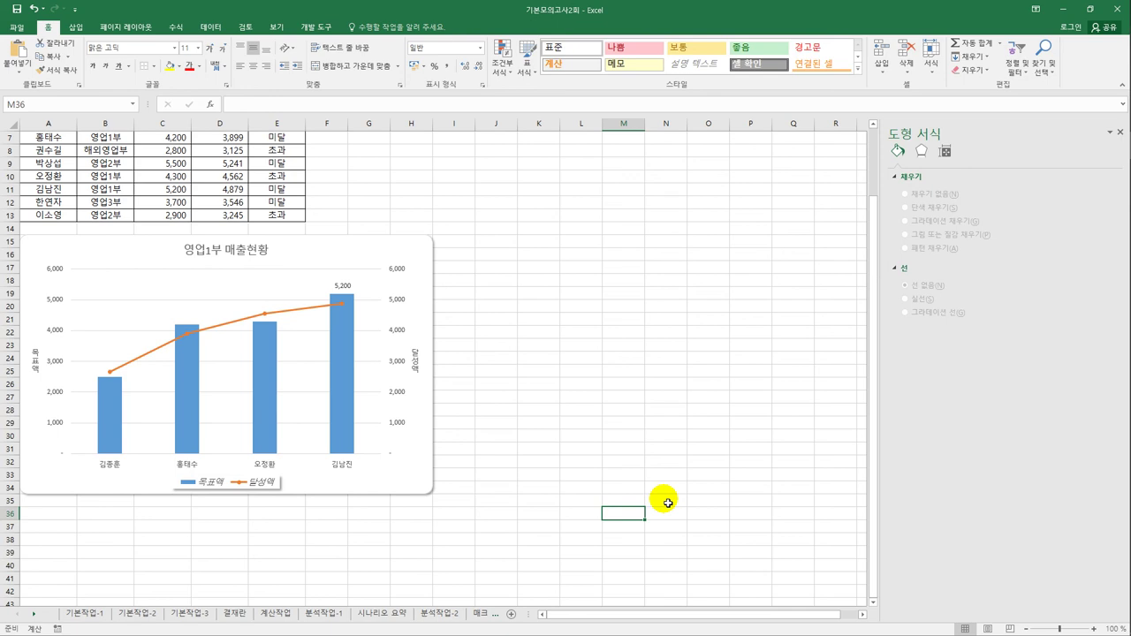
left_click(668, 503)
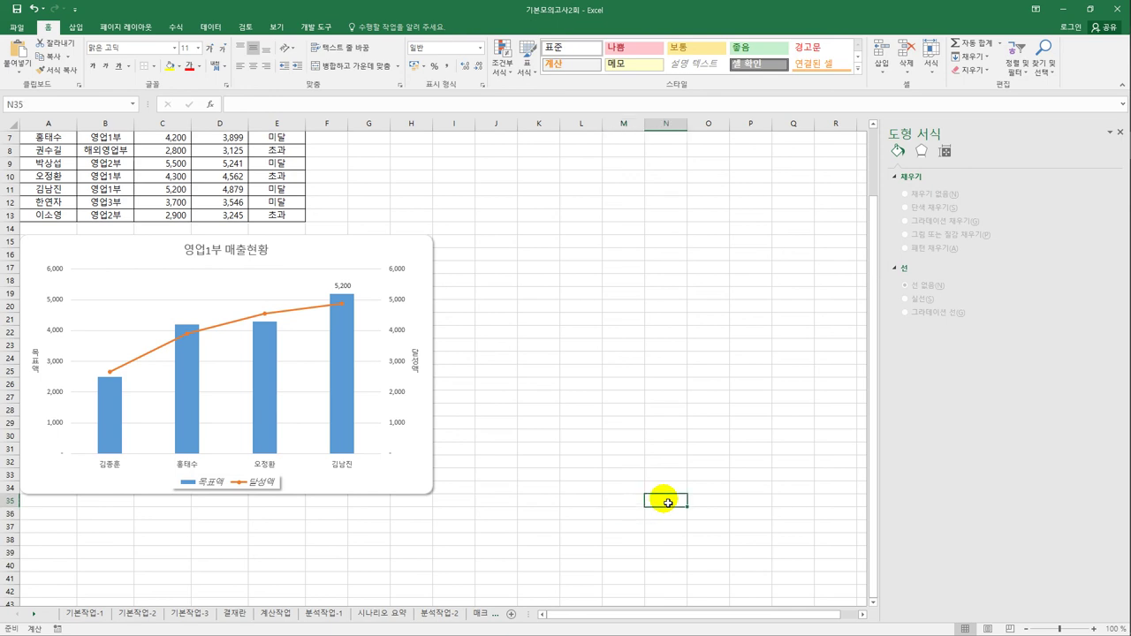